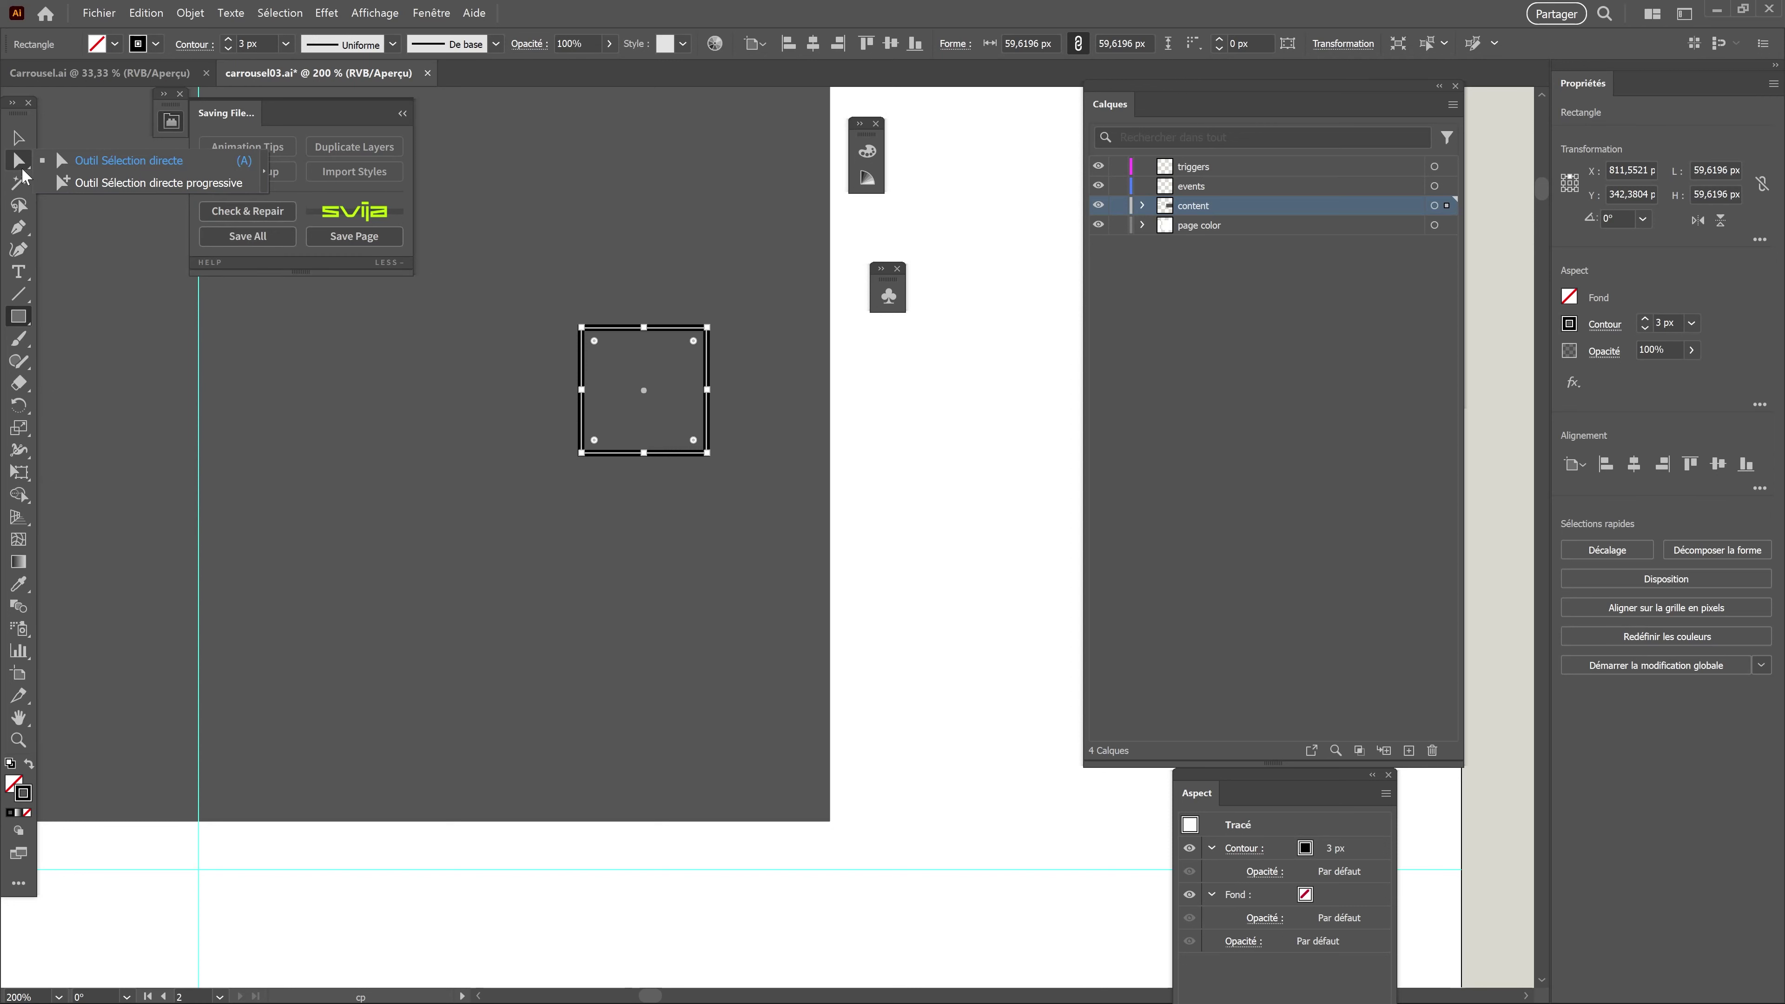
Delete the square's lower-left anchor point so only its upper and right edges are left as an open path.
{"action": "key", "text": "a"}
{"action": "left_click", "coordinate": [581, 453]}
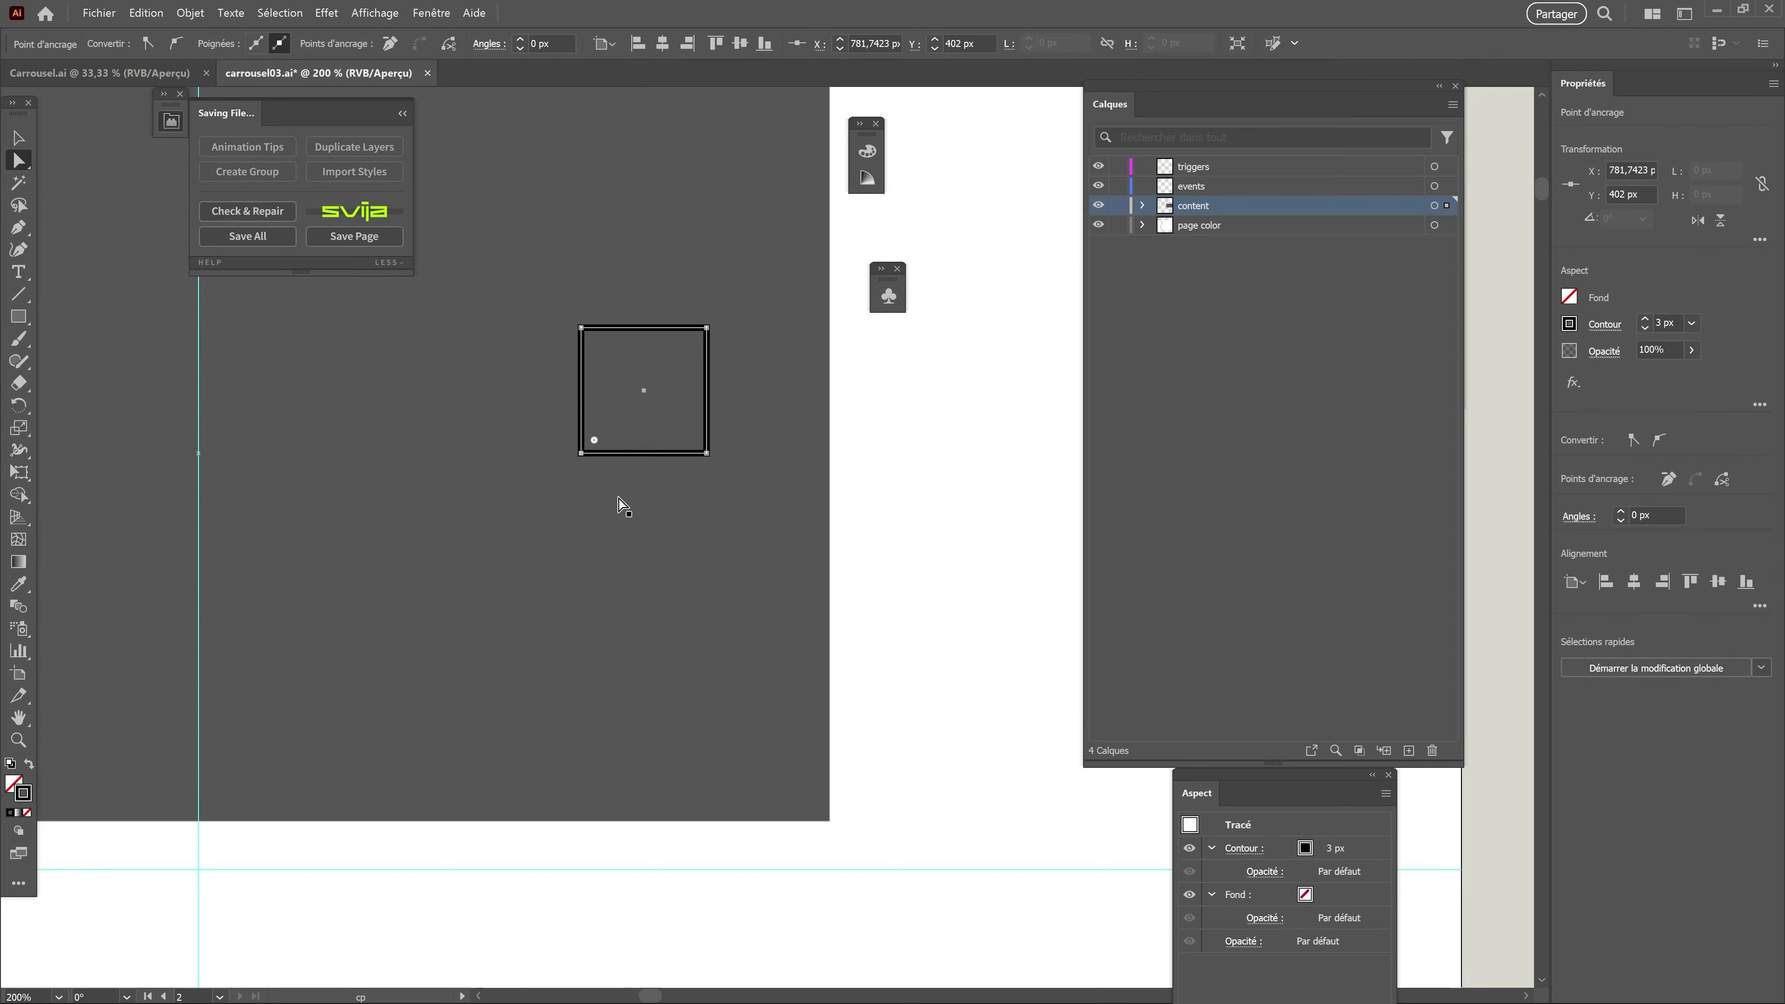
{"action": "key", "text": "Delete"}
{"action": "key", "text": "v"}
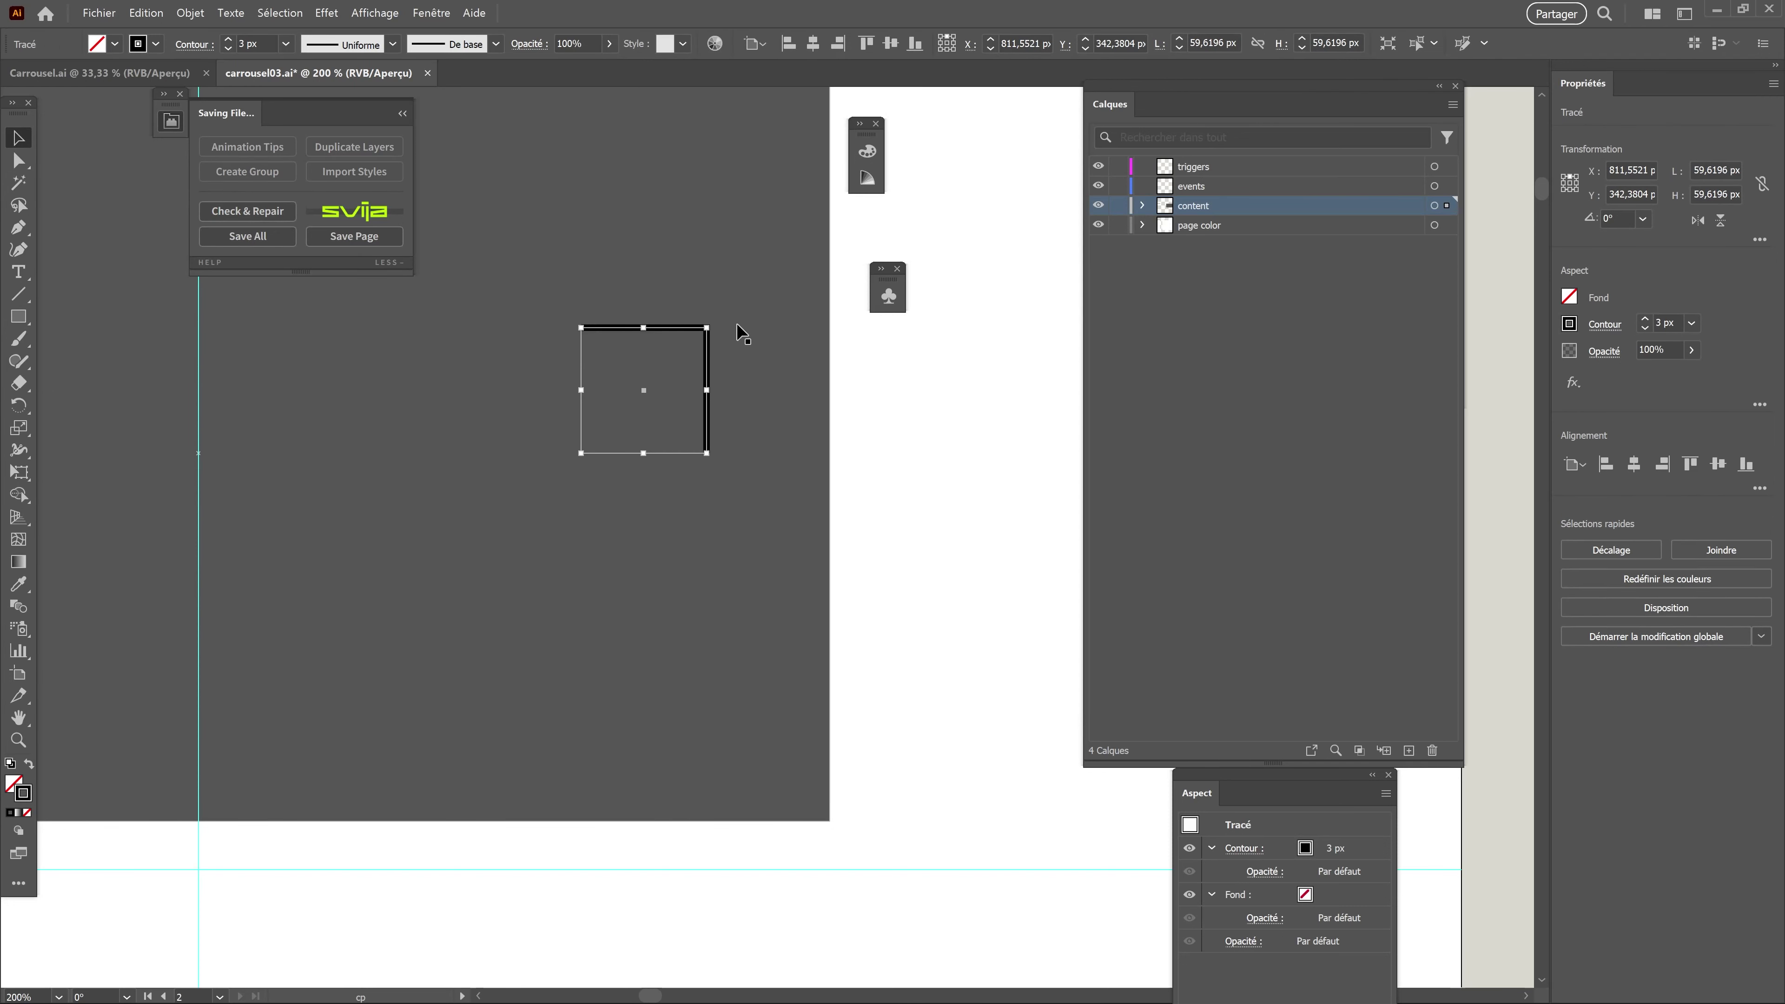
Rotate the open path to 315° as a right-pointing chevron and shrink it to about 8.7 × 17.4 px.
{"action": "left_click_drag", "start_coordinate": [716, 322], "coordinate": [736, 394]}
{"action": "key", "text": "a"}
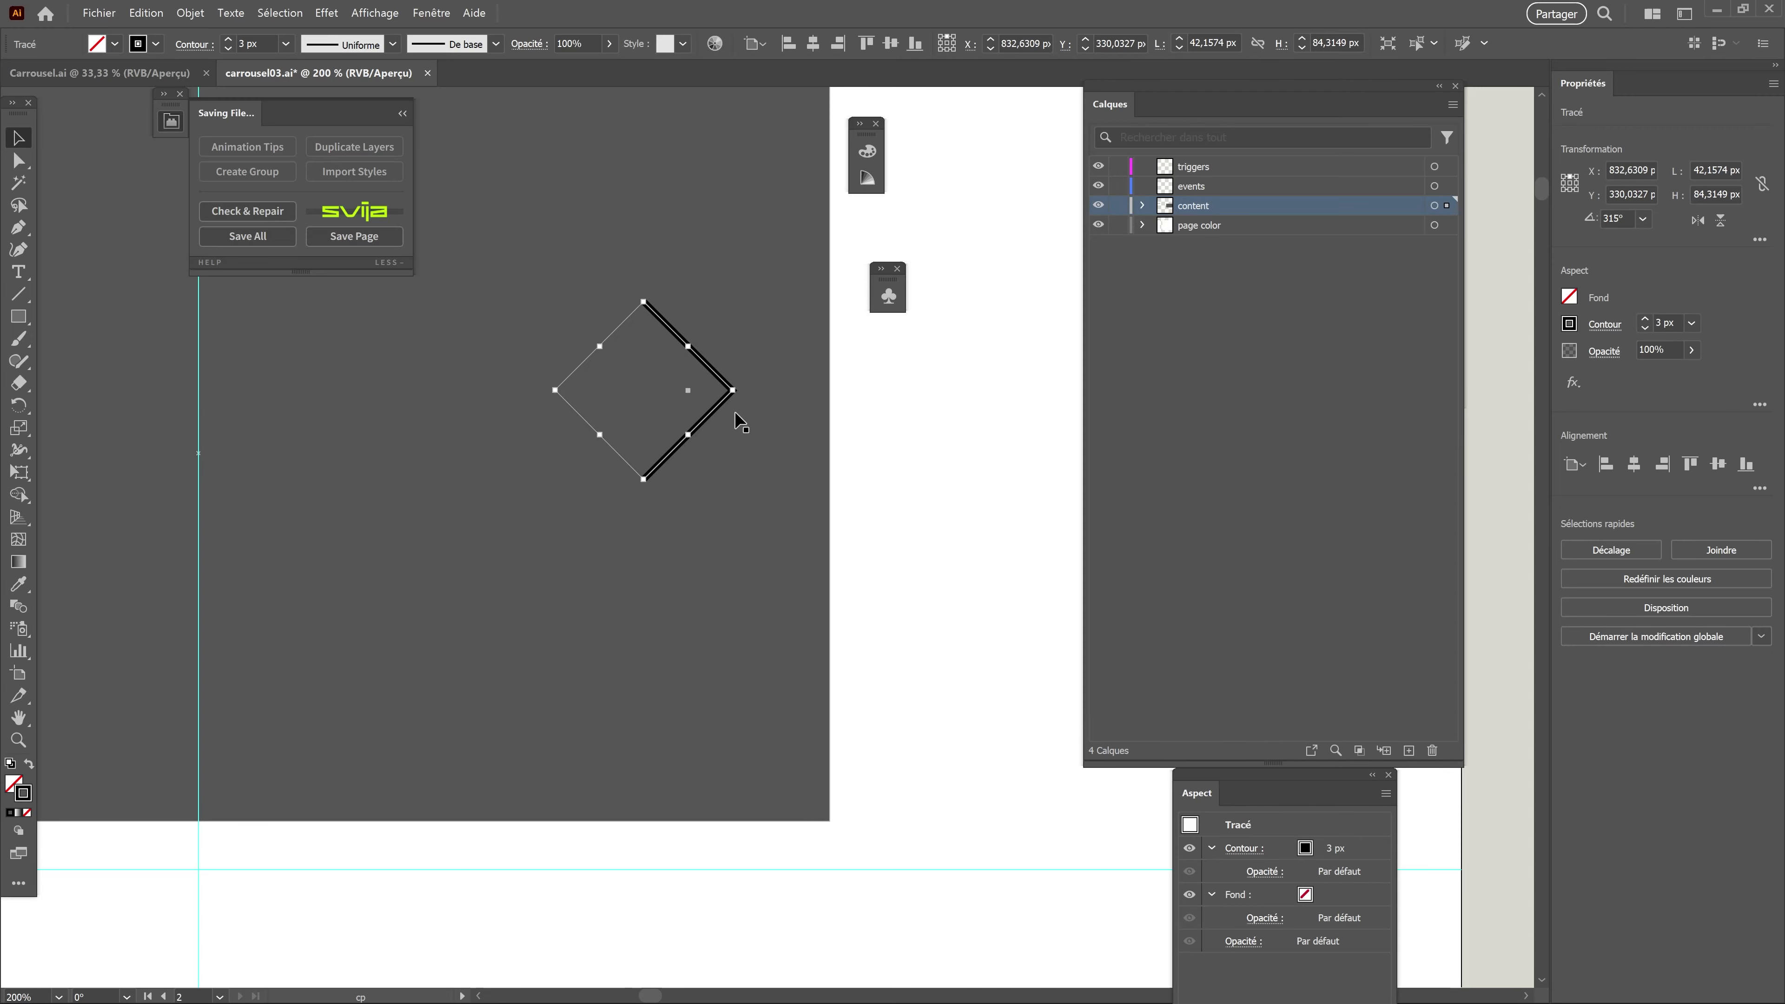
{"action": "left_click_drag", "start_coordinate": [644, 303], "coordinate": [643, 443]}
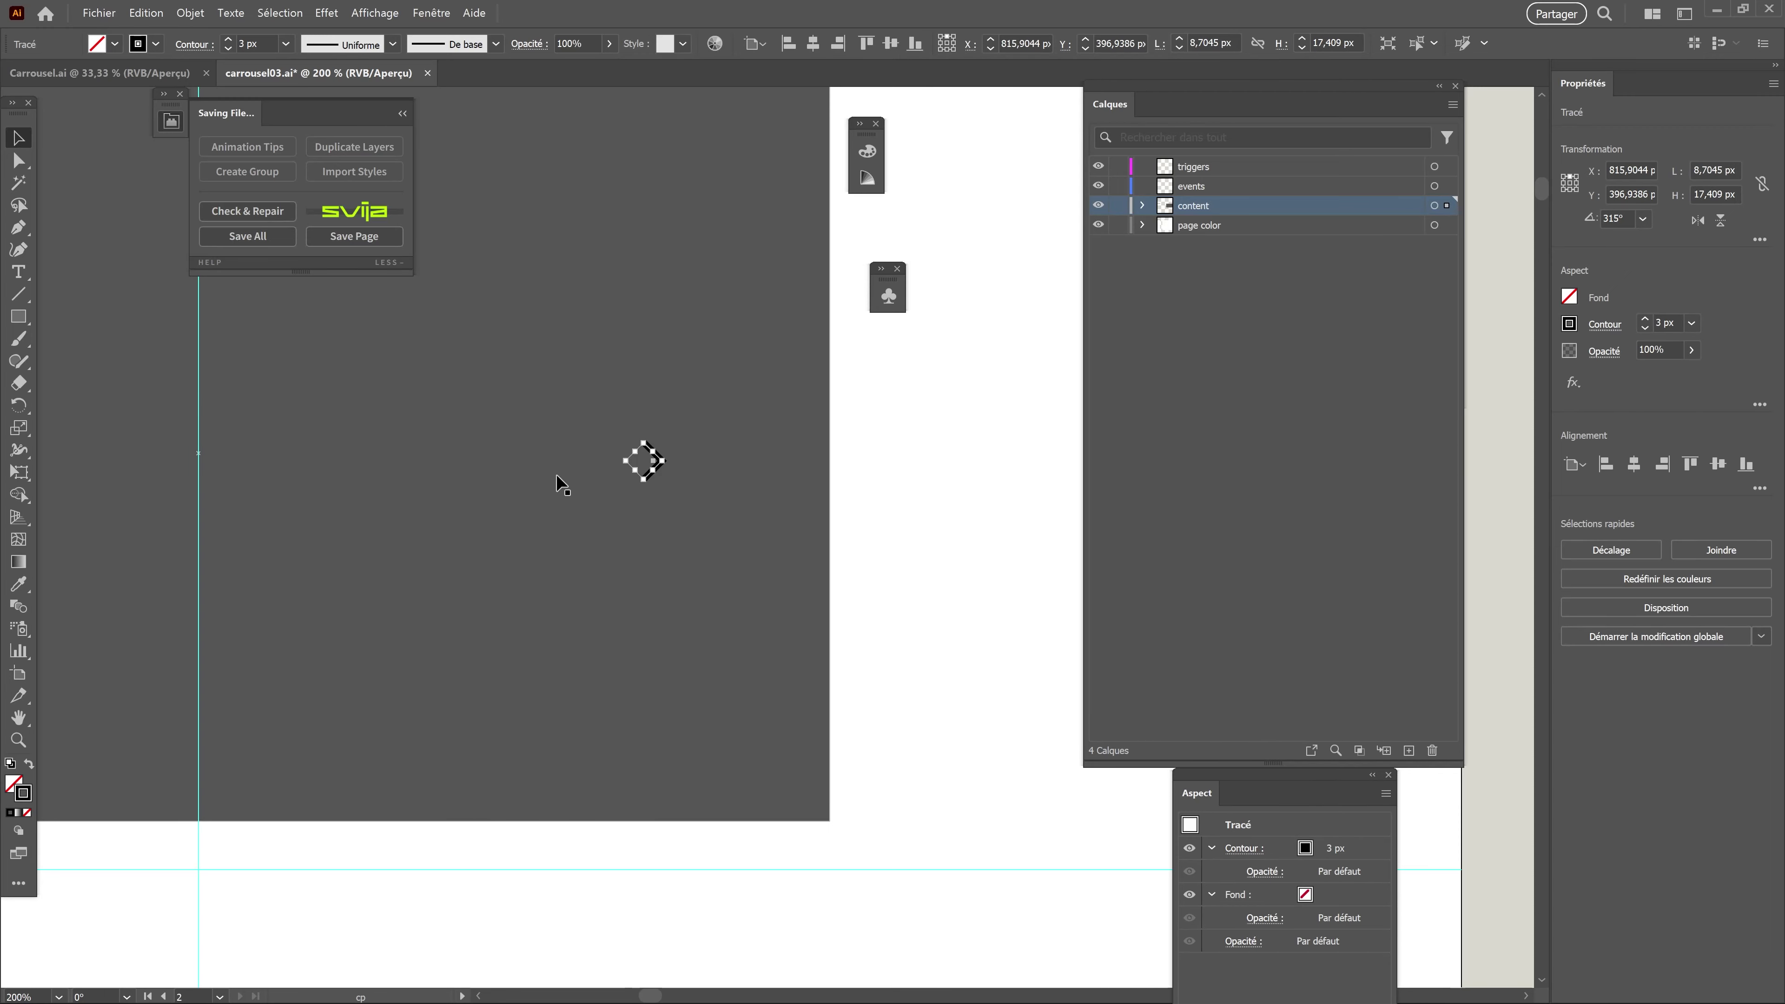
Show the Transformation panel, place it beside the artwork and collapse it.
{"action": "left_click", "coordinate": [431, 13]}
{"action": "left_click", "coordinate": [490, 933]}
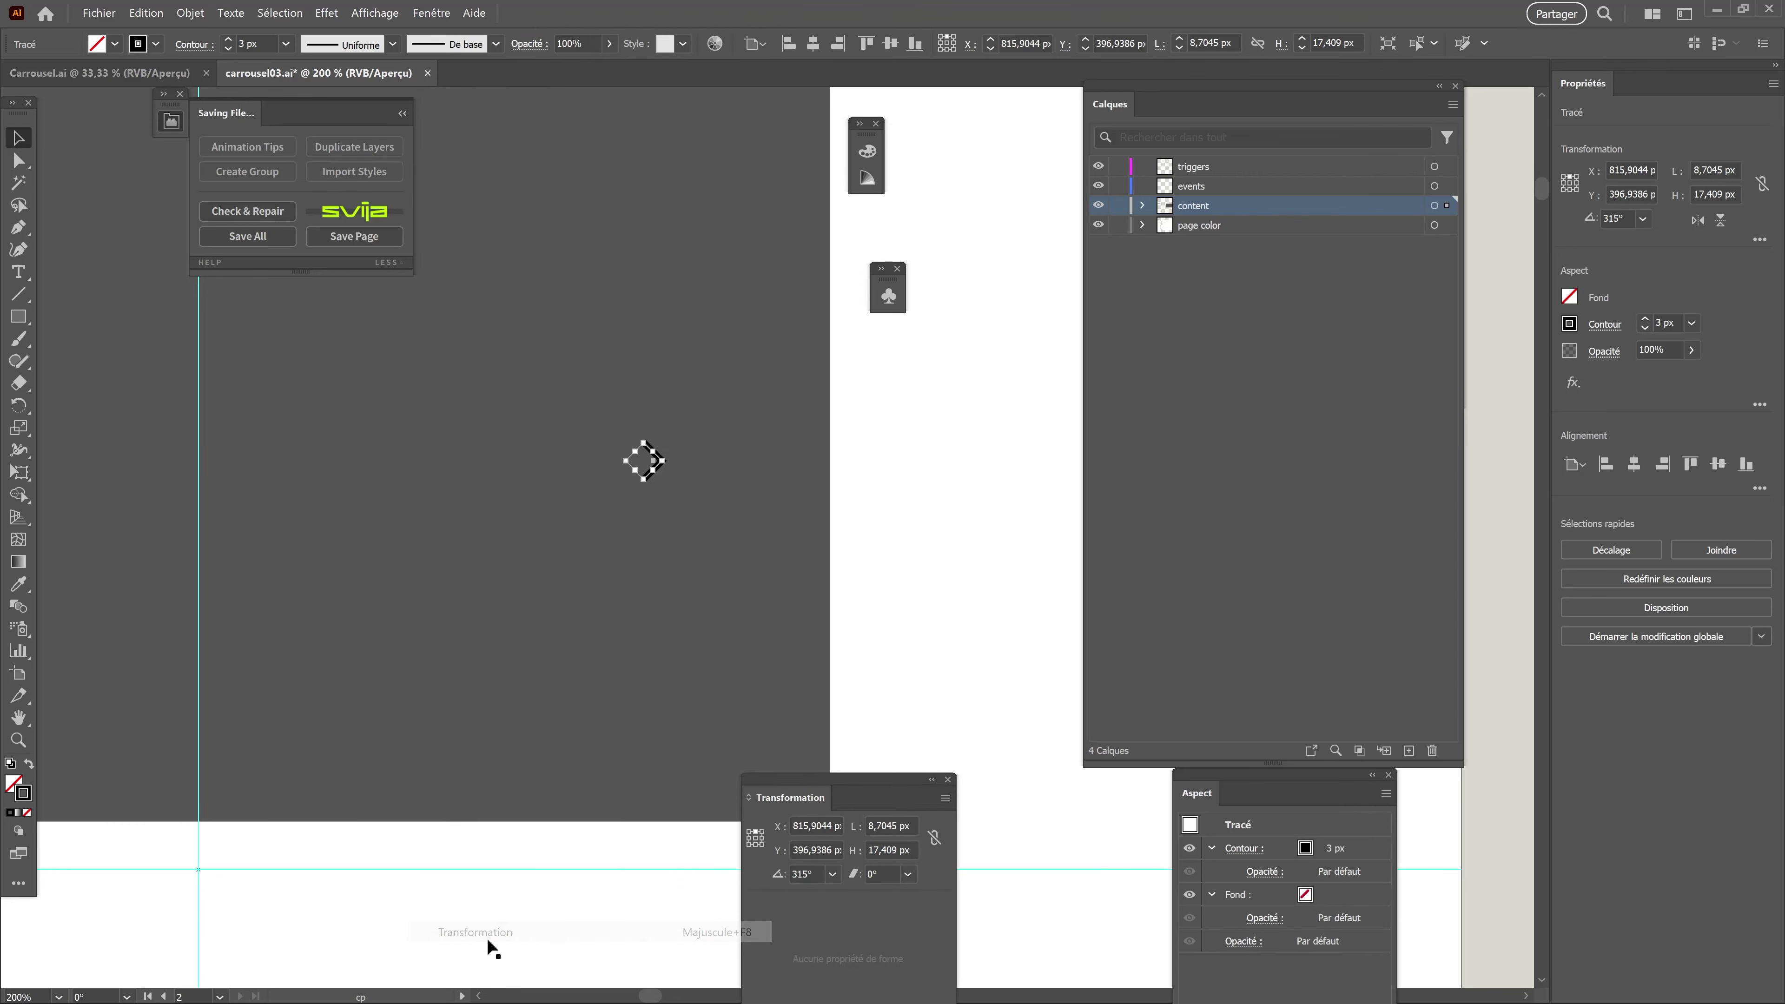
{"action": "left_click_drag", "start_coordinate": [832, 805], "coordinate": [865, 738]}
{"action": "double_click", "coordinate": [854, 735]}
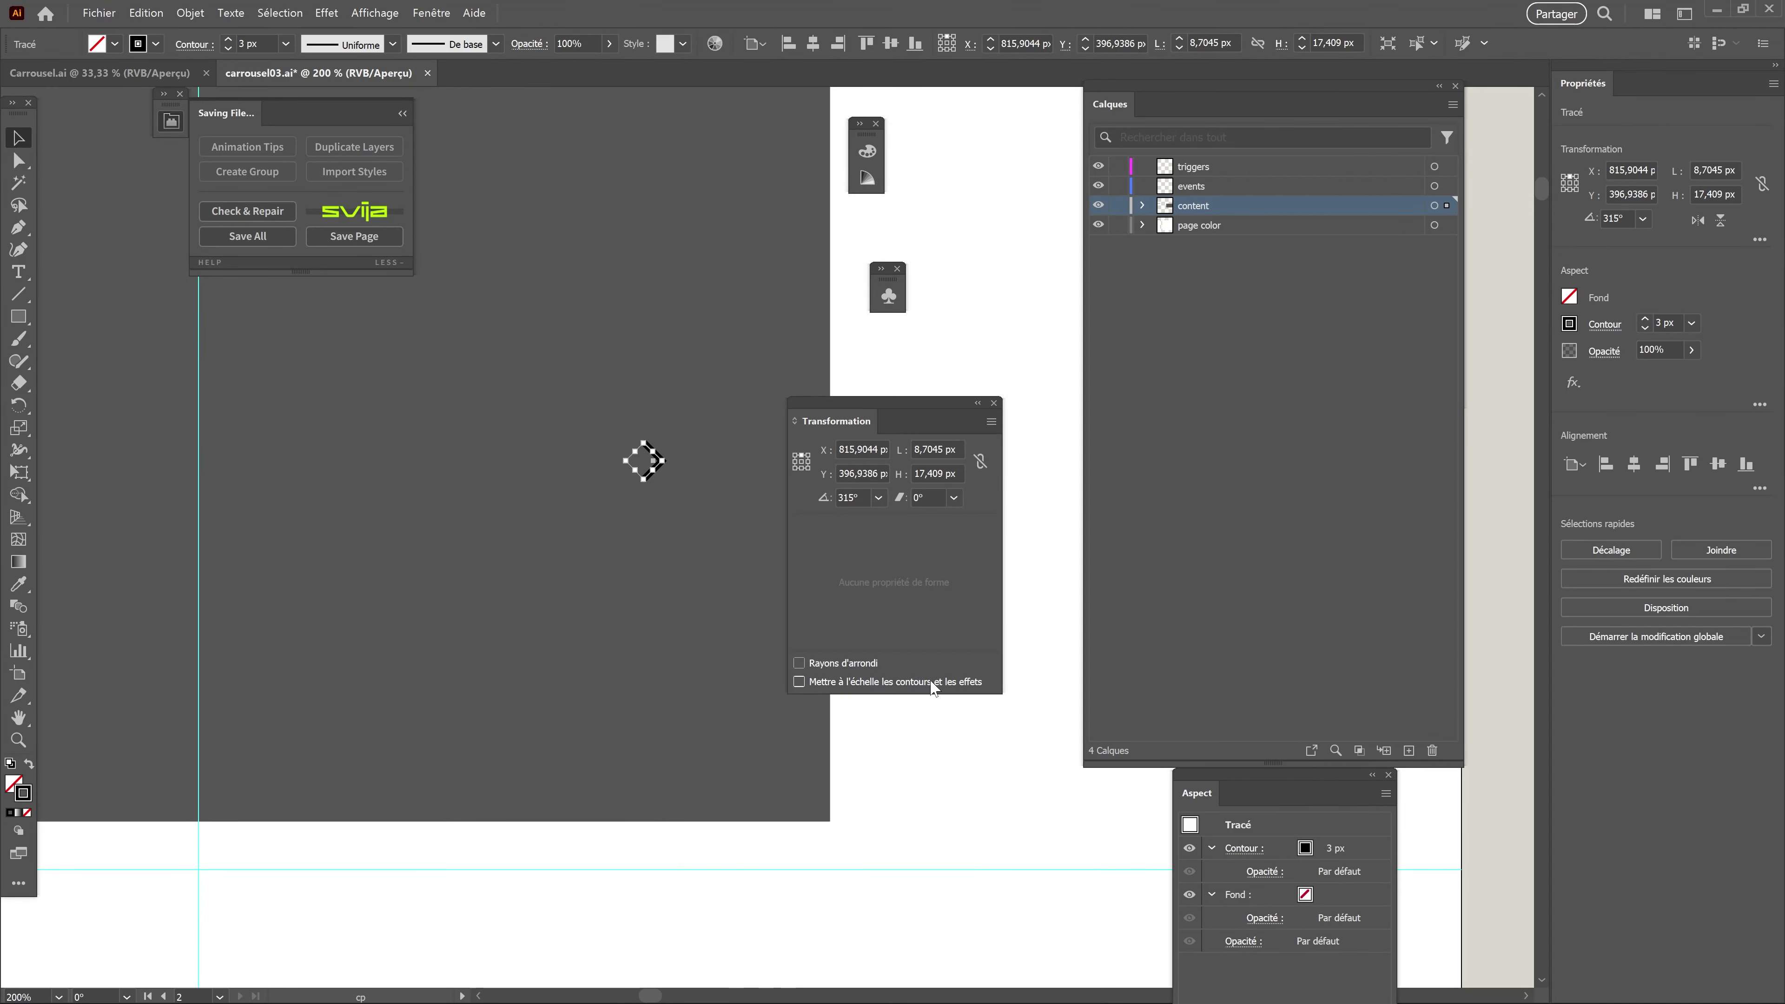
{"action": "left_click", "coordinate": [977, 403]}
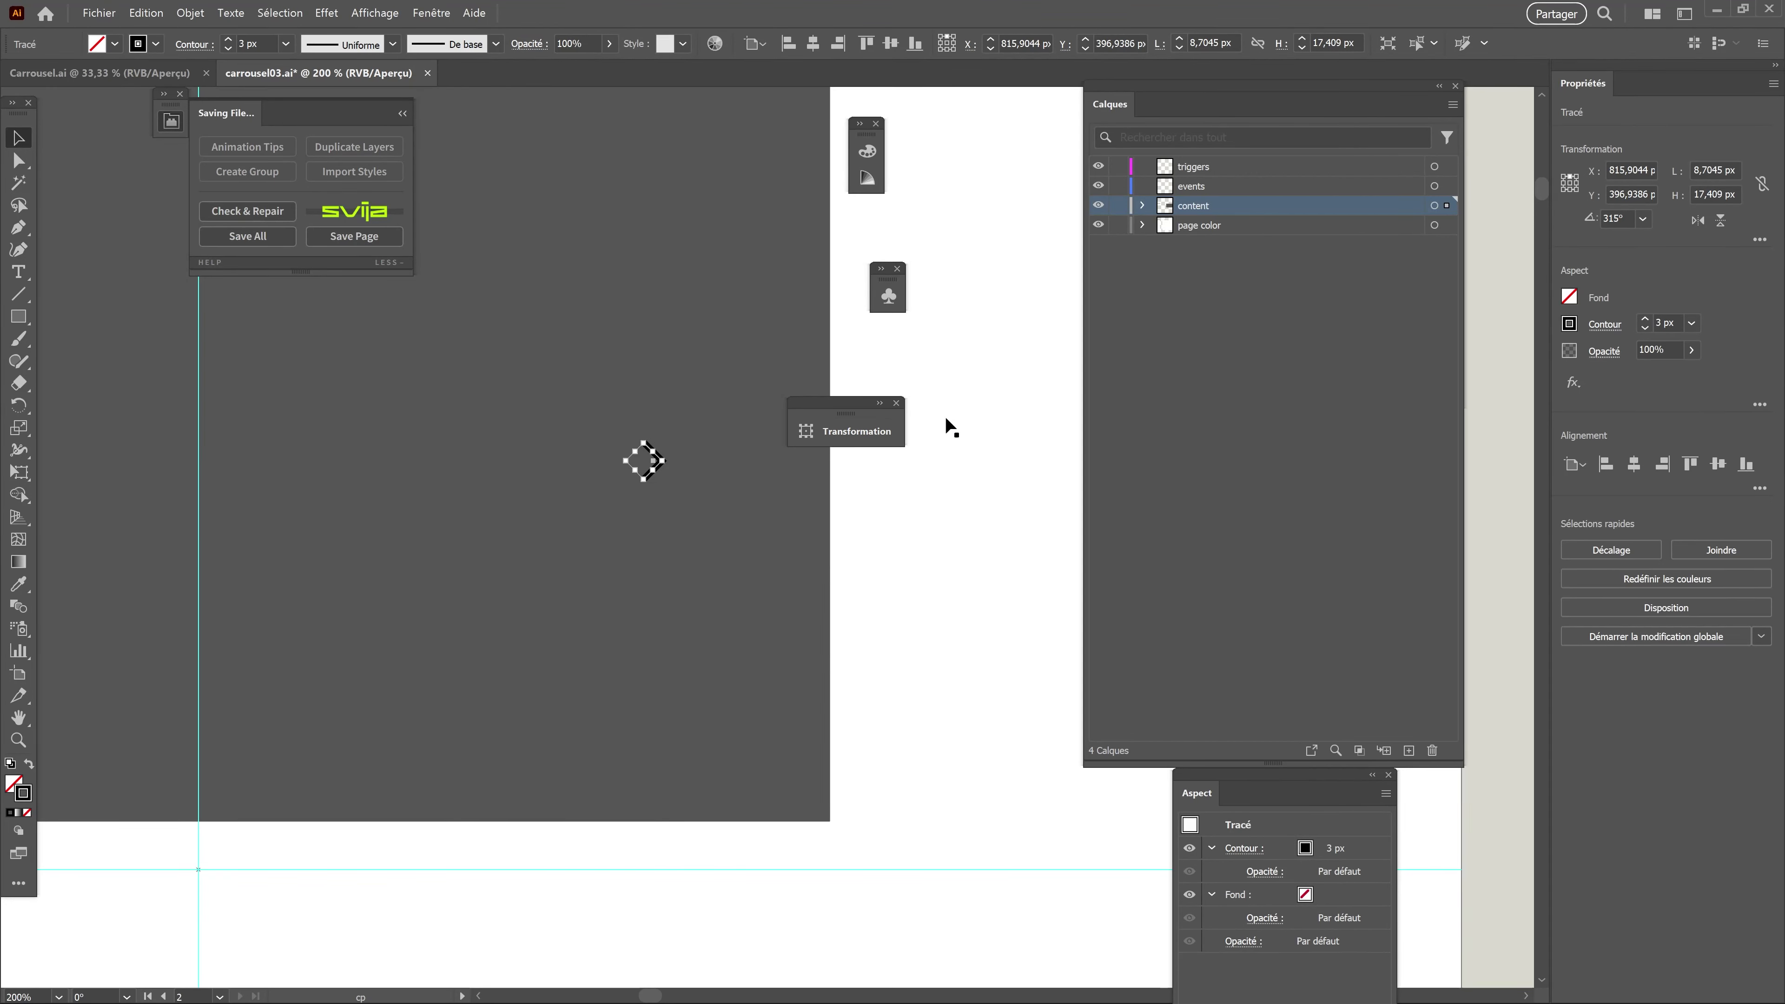
Constrain the chevron's proportions and set its height to 30 px, giving a 15 × 30 px shape.
{"action": "scroll", "coordinate": [686, 489], "scroll_direction": "up", "scroll_amount": 1}
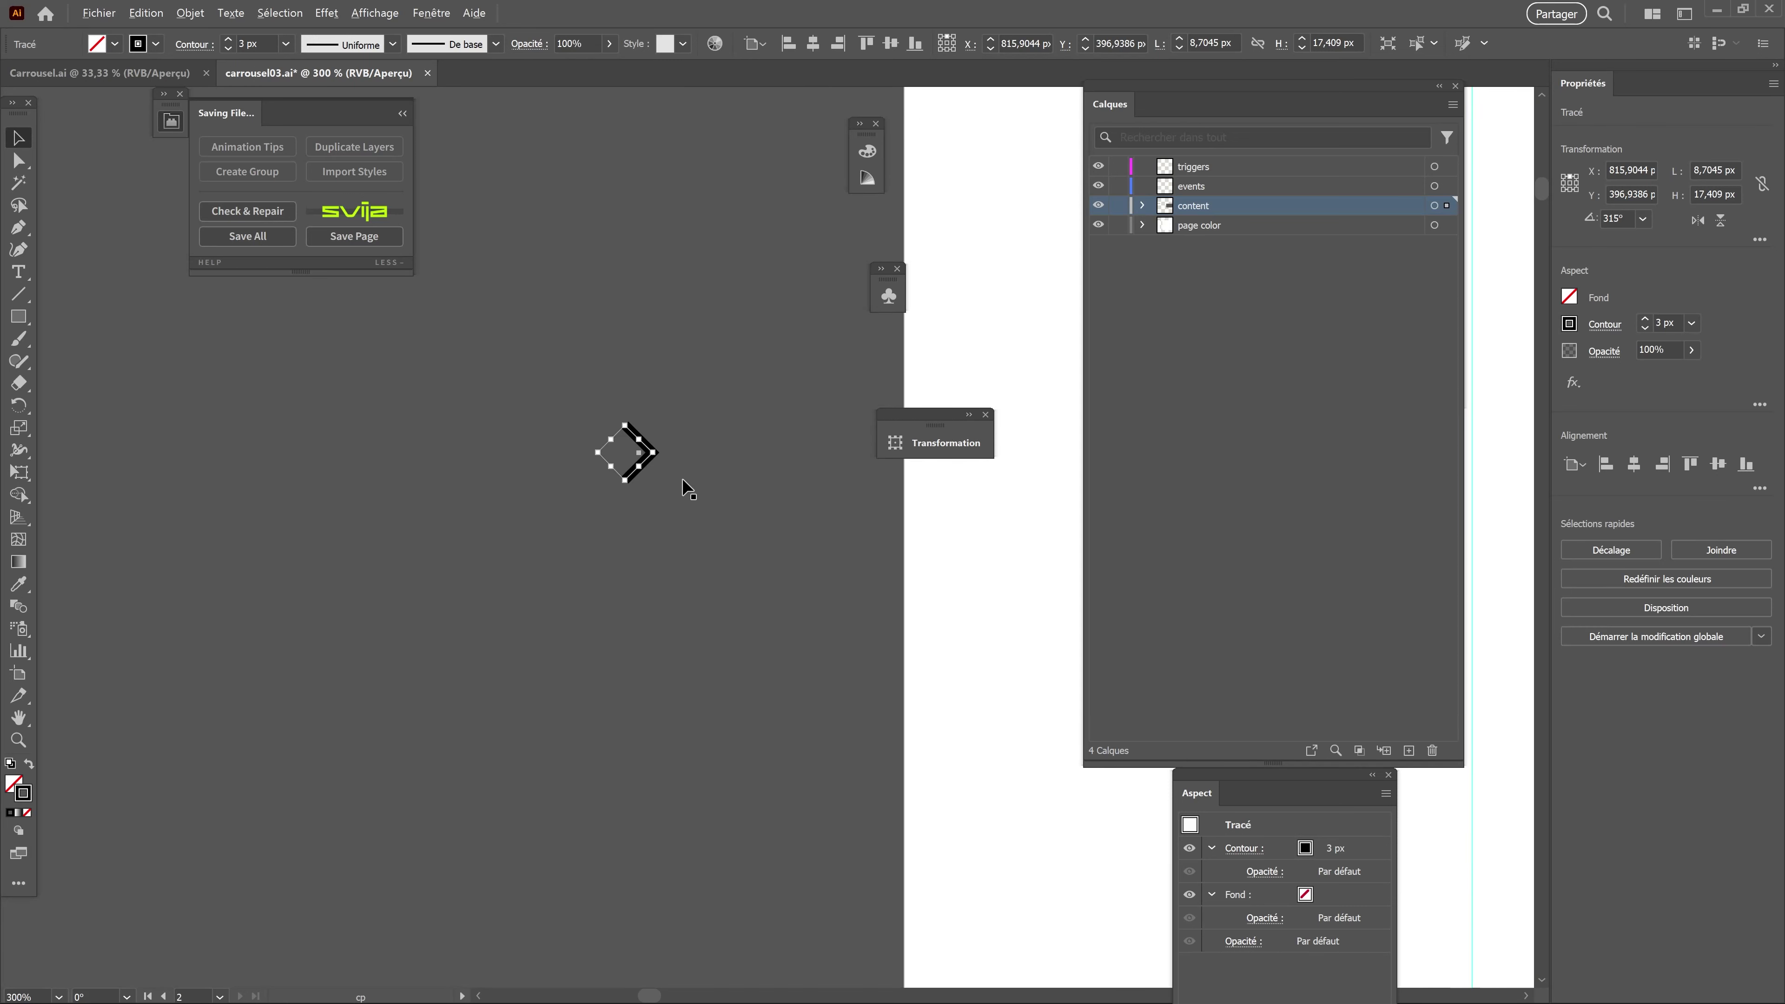
{"action": "scroll", "coordinate": [686, 489], "scroll_direction": "down", "scroll_amount": 1}
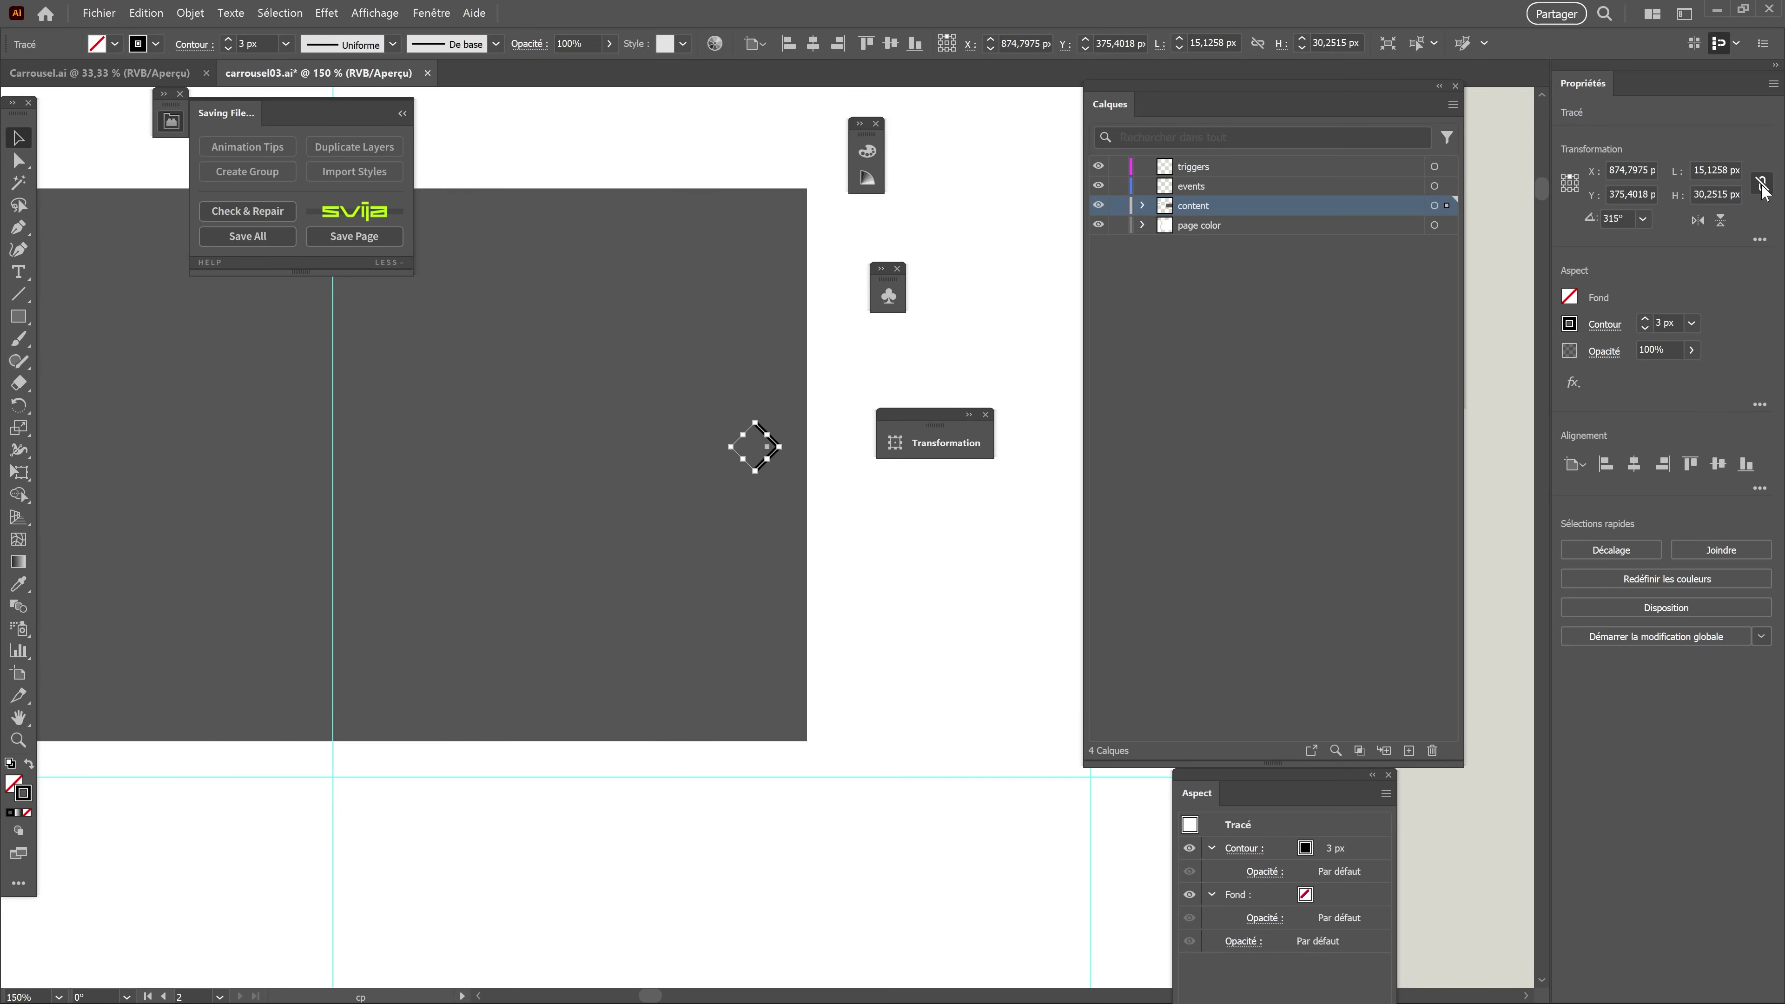
{"action": "left_click", "coordinate": [1762, 184]}
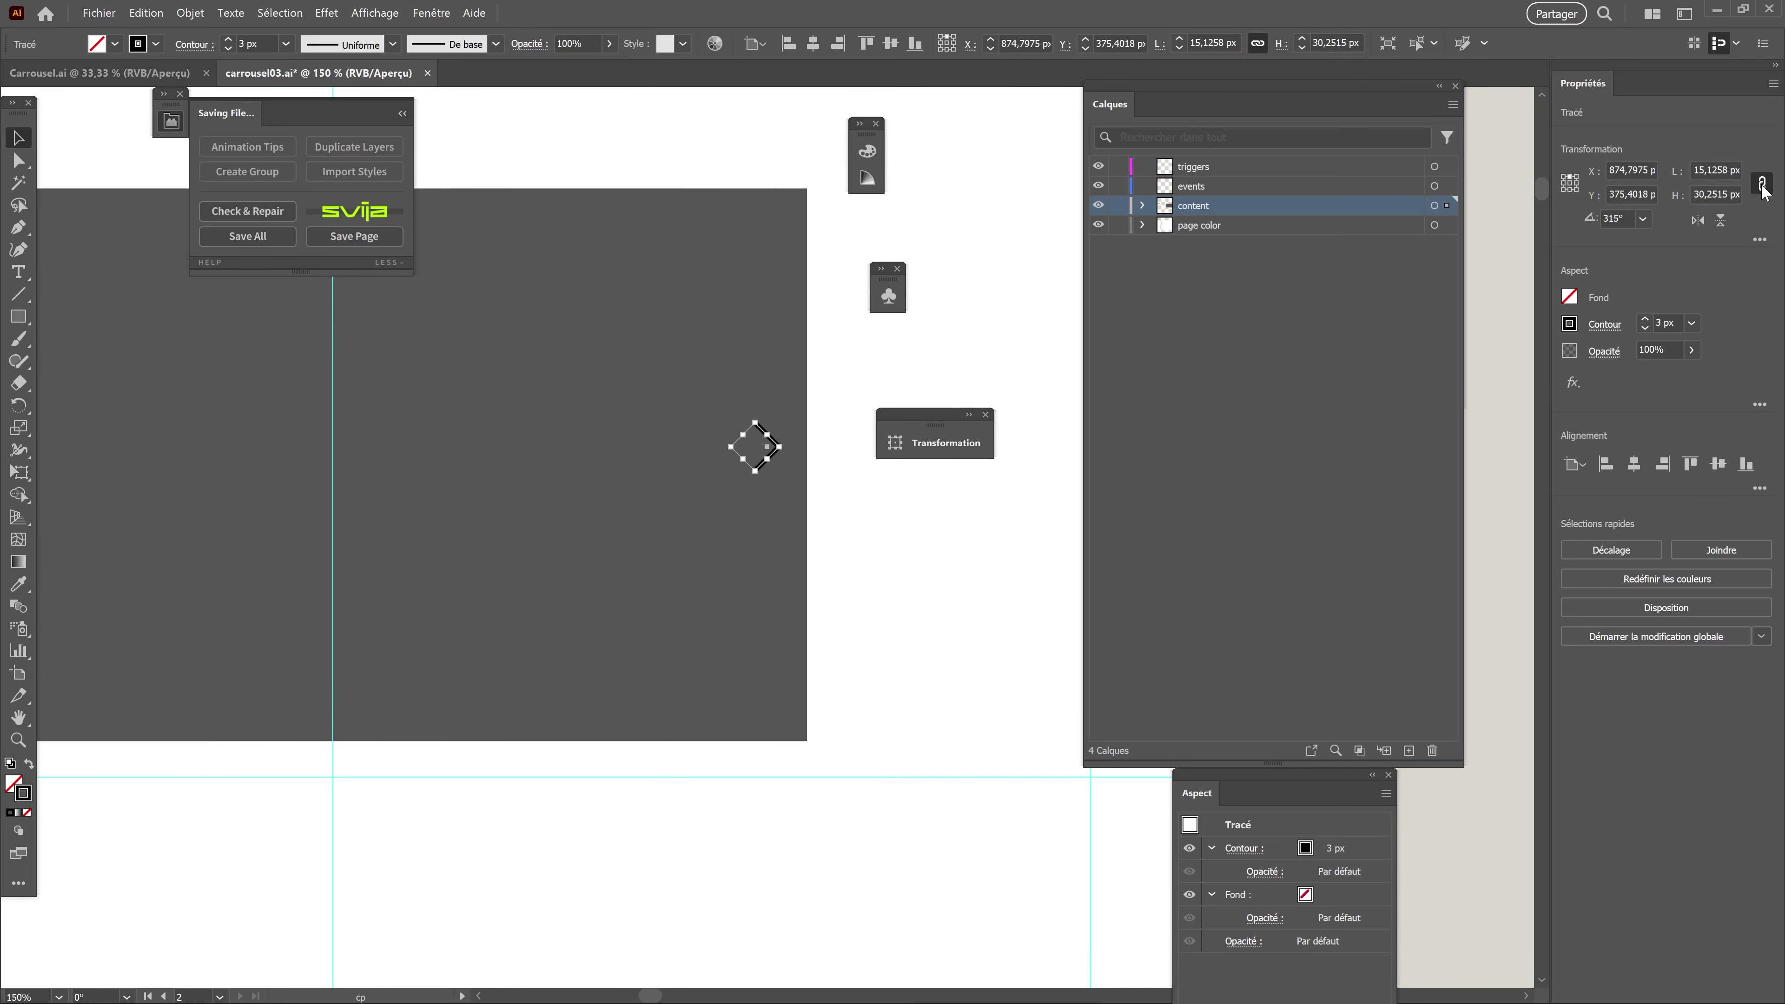
{"action": "left_click", "coordinate": [1729, 194]}
{"action": "type", "text": "30"}
{"action": "key", "text": "Return"}
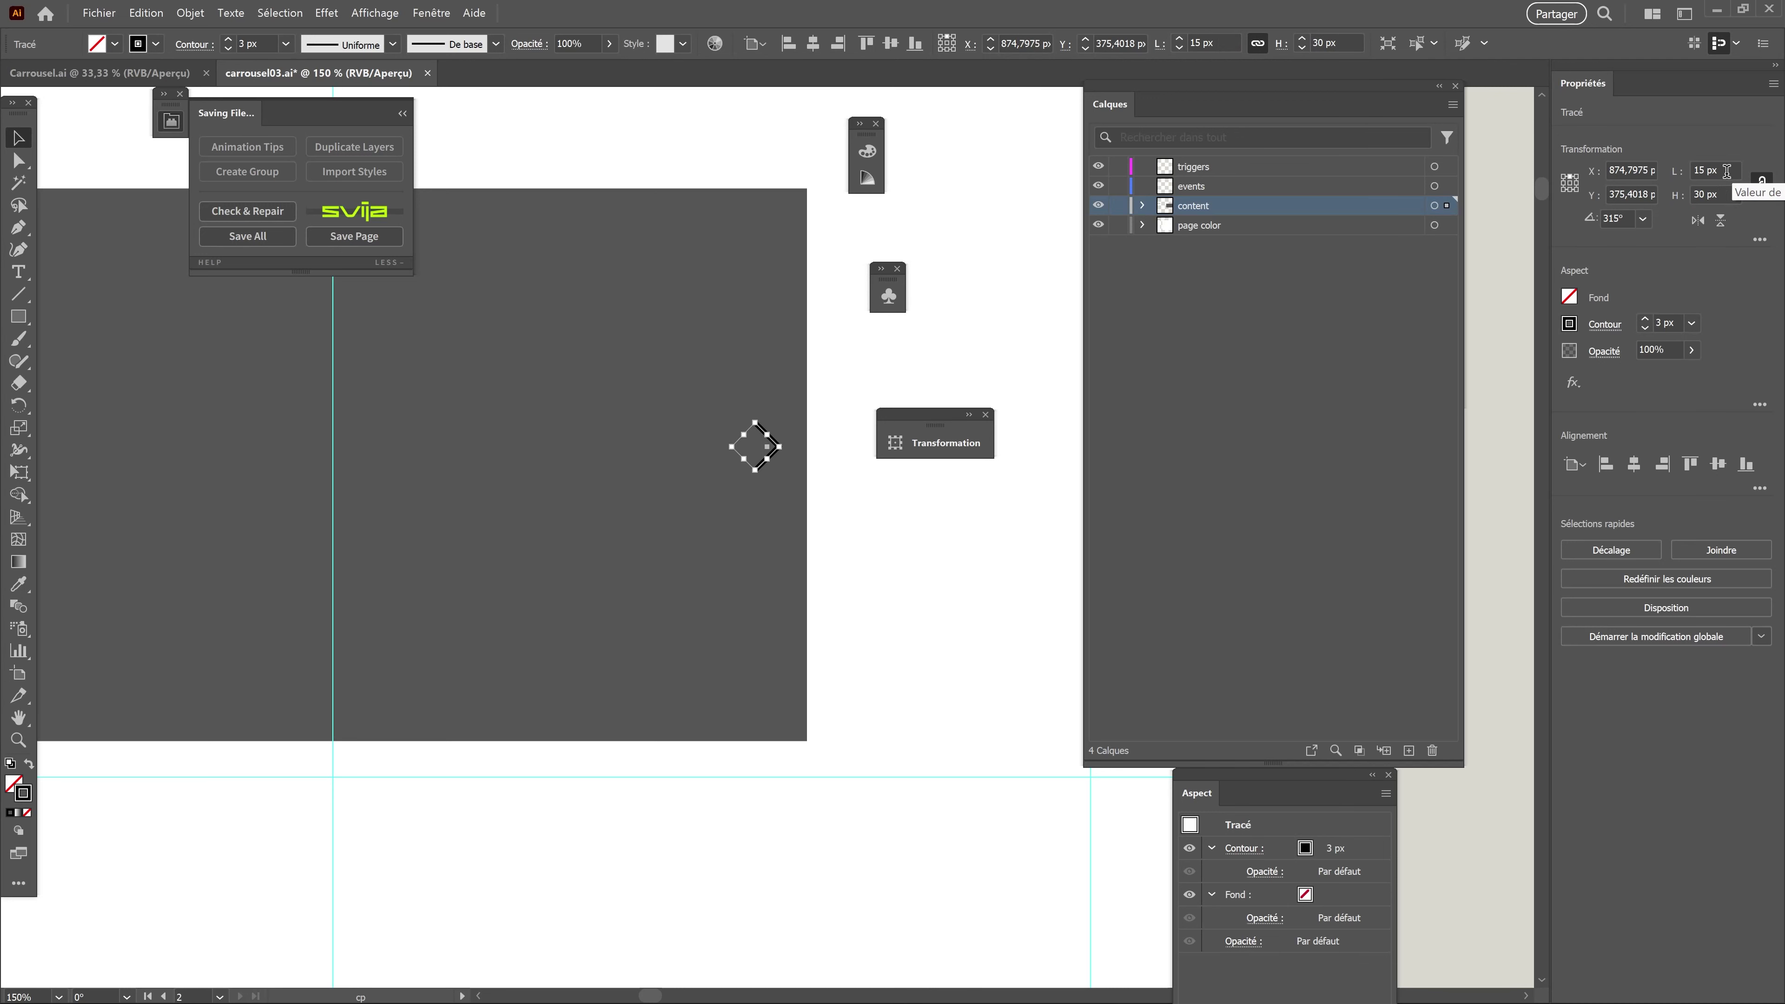
Set the chevron's stroke weight to 4 px with round caps.
{"action": "scroll", "coordinate": [821, 507], "scroll_direction": "up", "scroll_amount": 2}
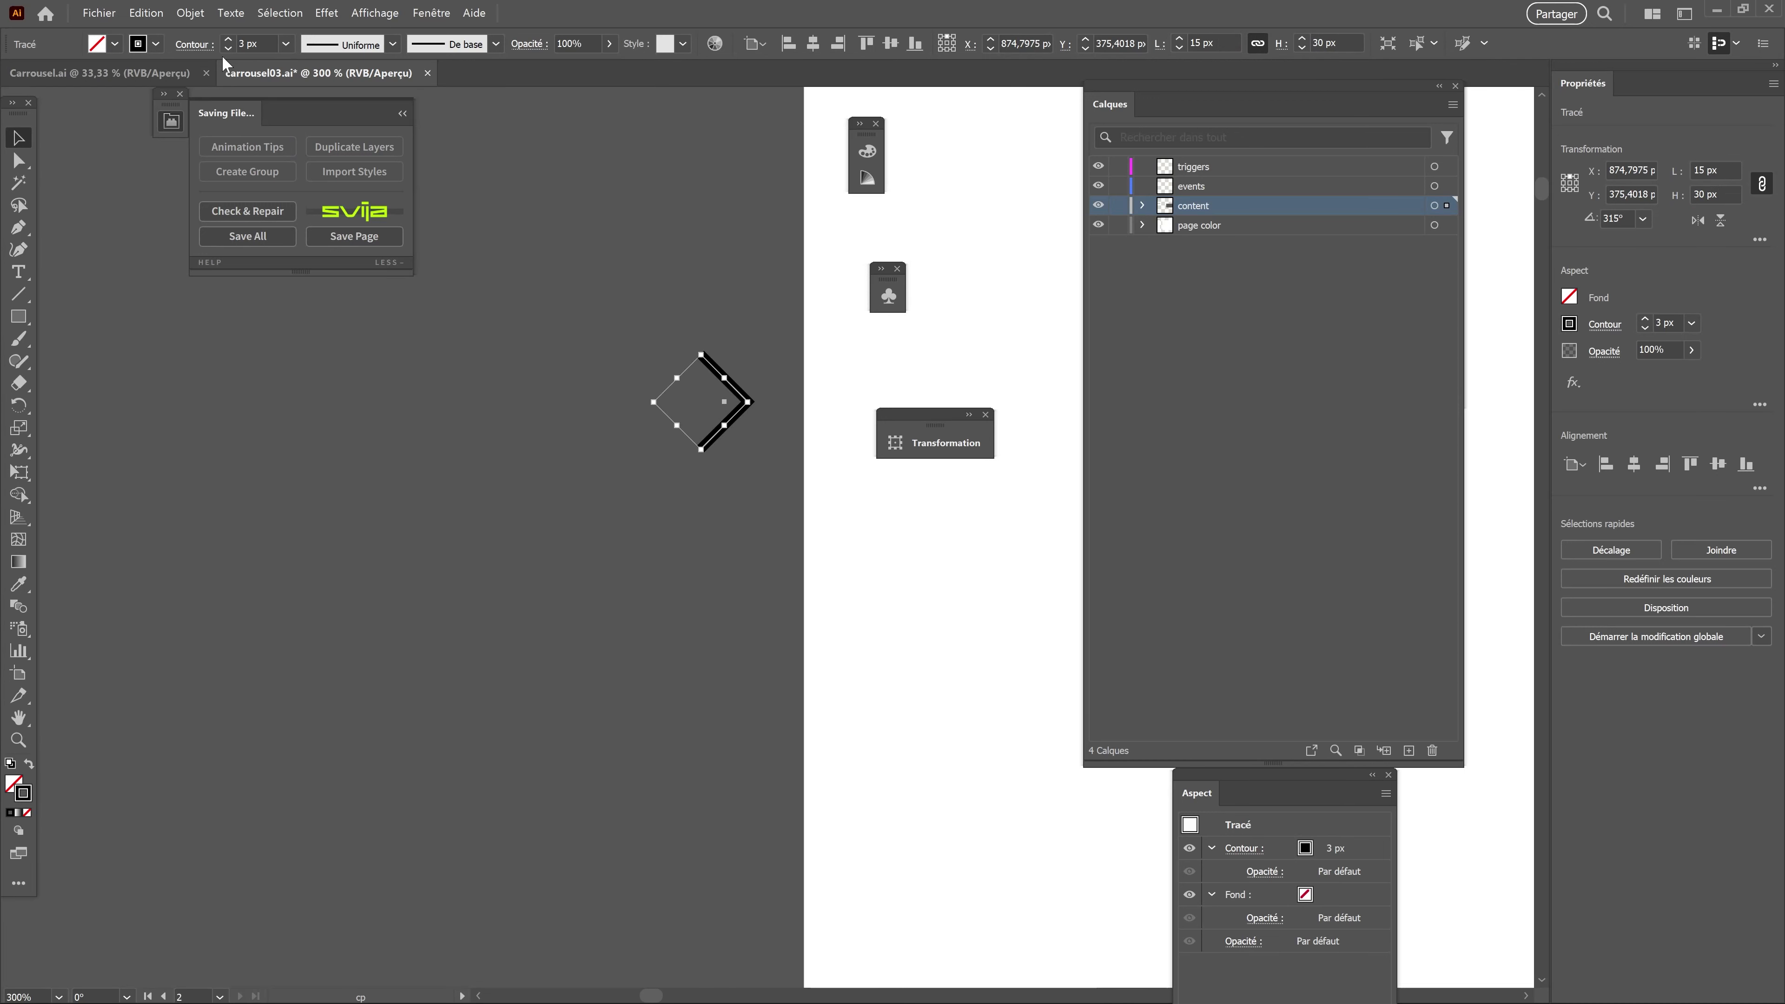
{"action": "left_click", "coordinate": [230, 40]}
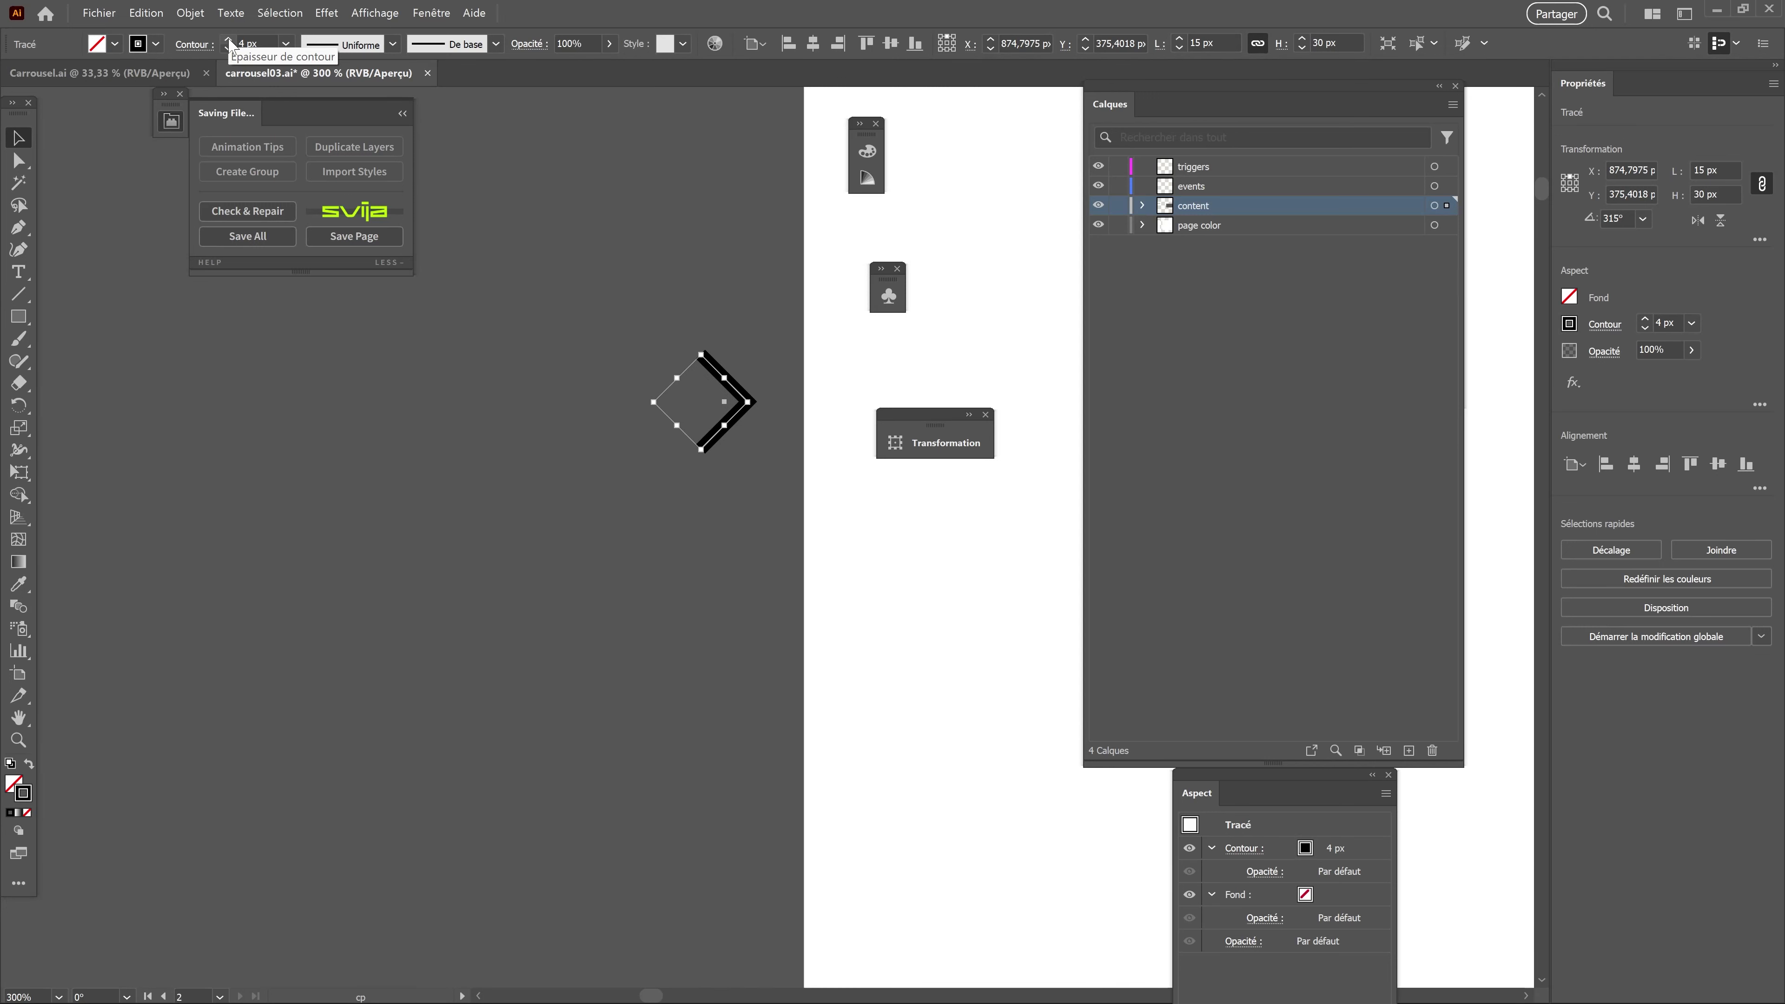
{"action": "left_click", "coordinate": [189, 45]}
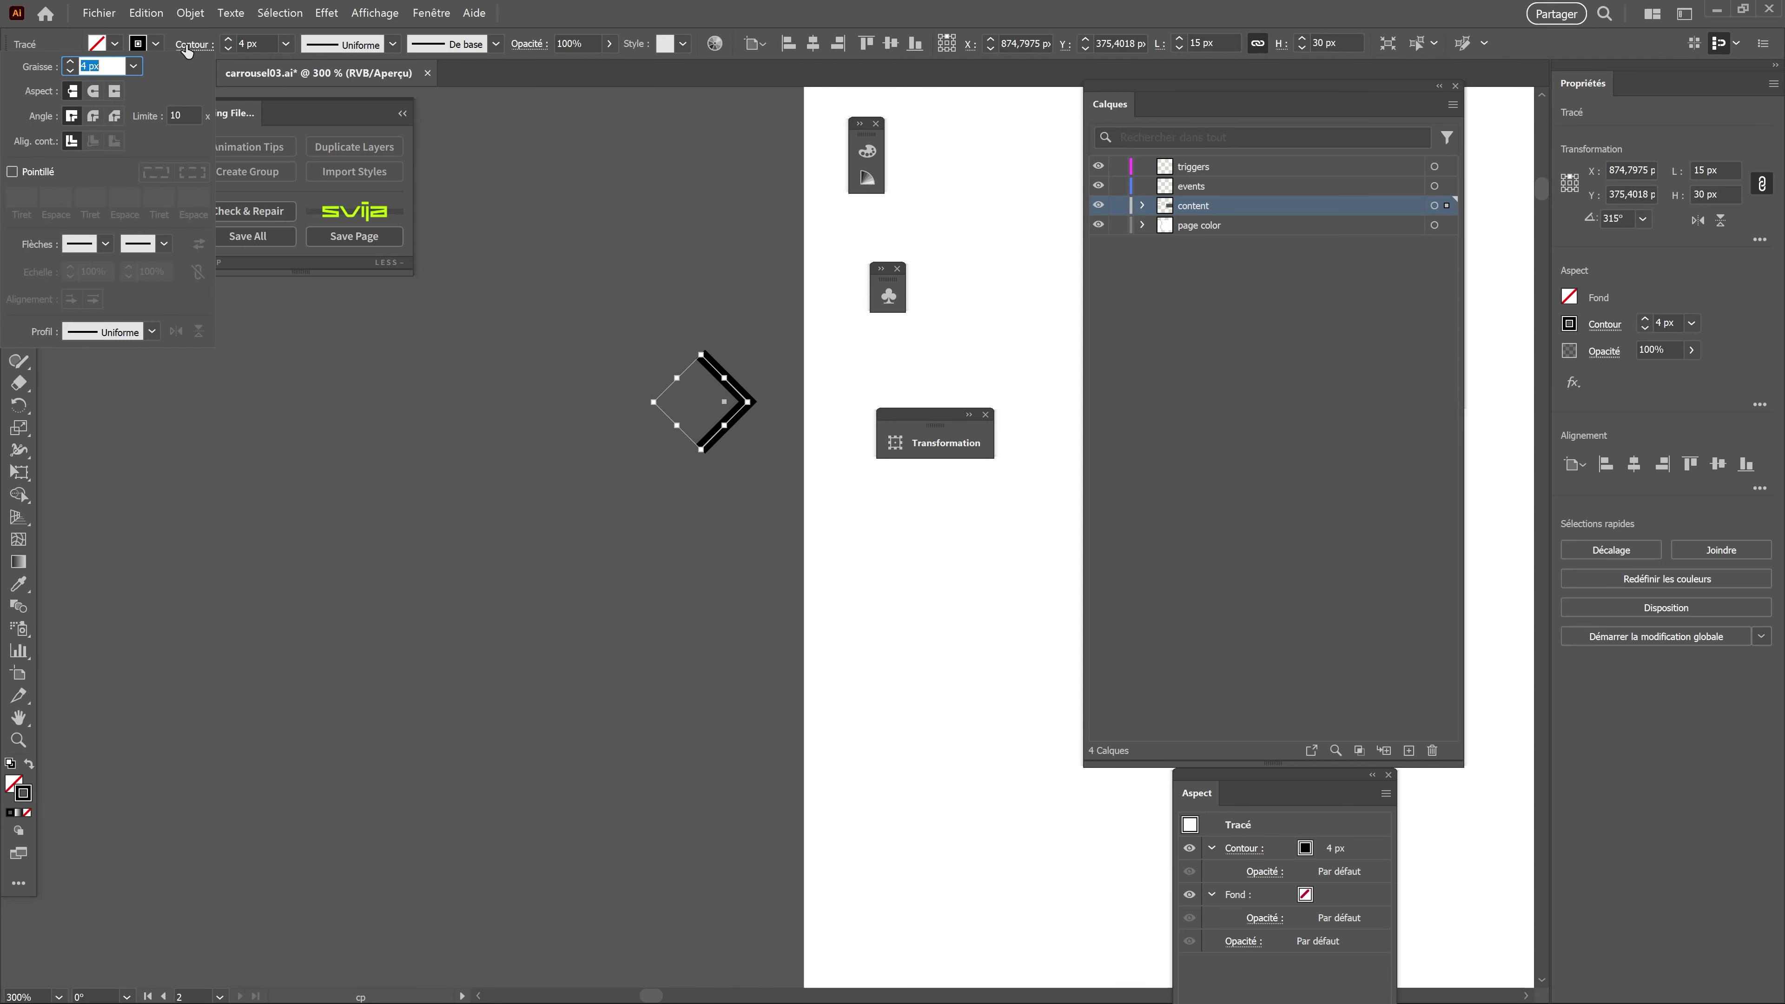
{"action": "left_click", "coordinate": [93, 91]}
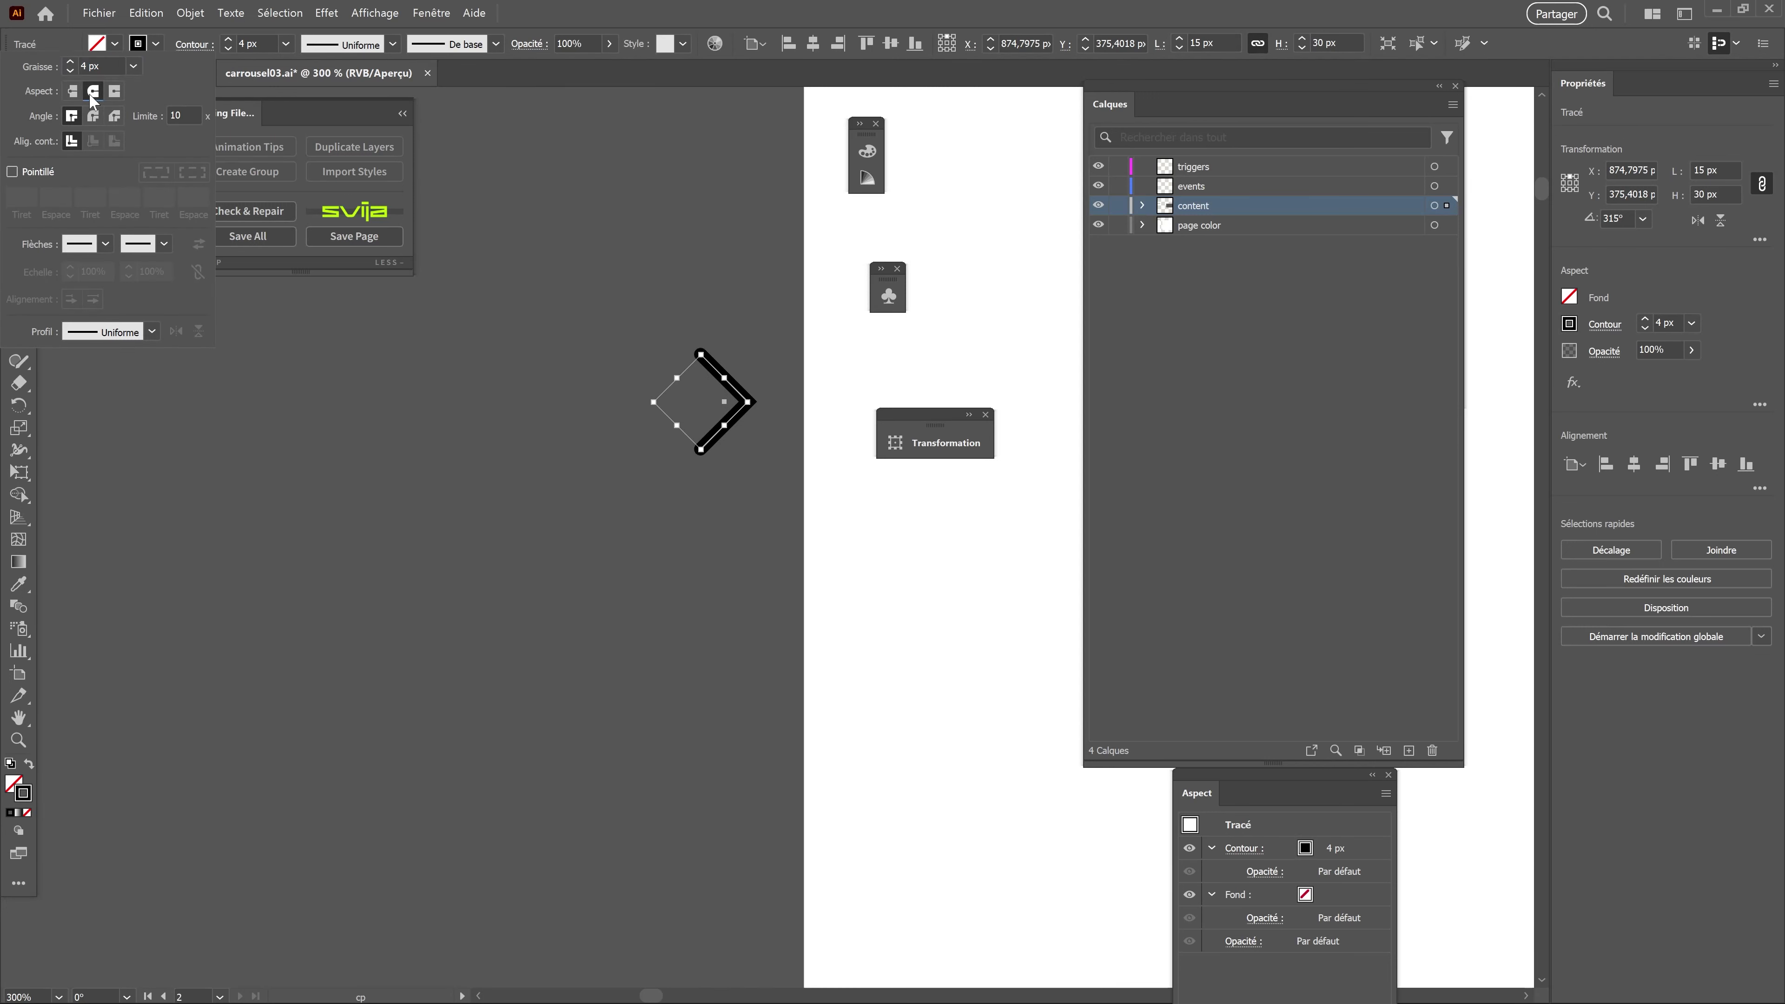
{"action": "left_click", "coordinate": [772, 210]}
Move the chevron horizontally against the right edge of the dark grey rectangle.
{"action": "left_click", "coordinate": [826, 470]}
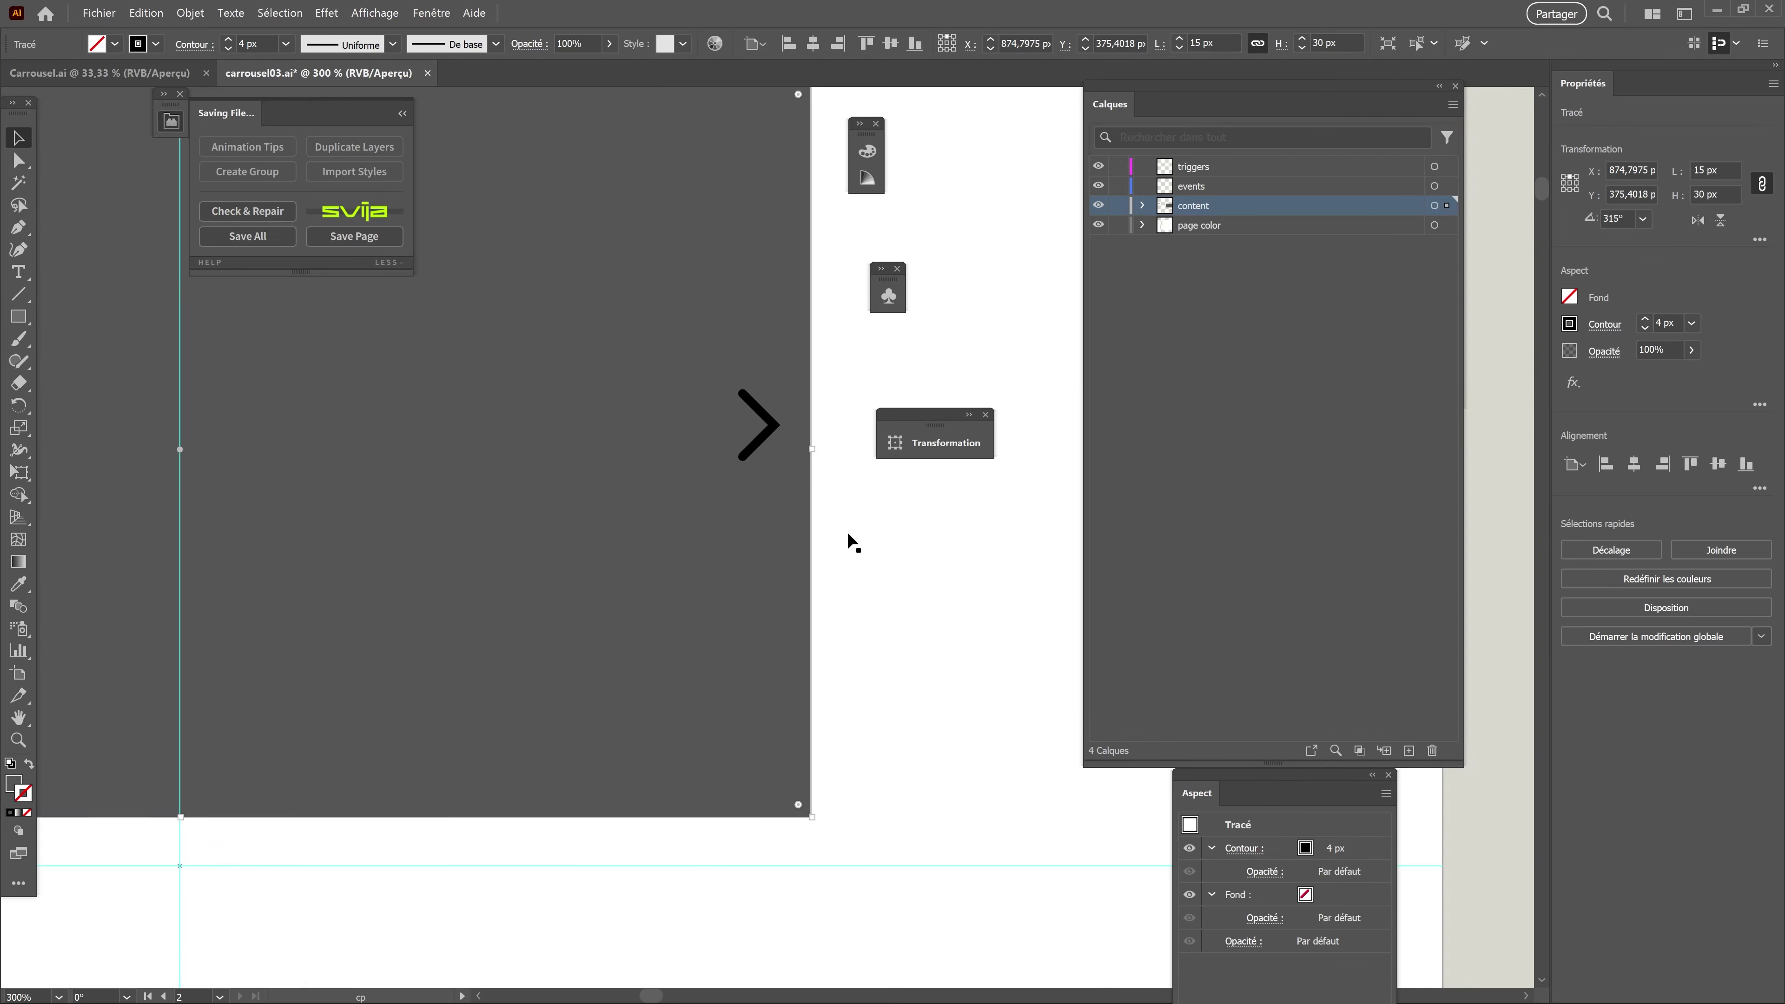
{"action": "key", "text": "ctrl+minus"}
{"action": "key", "text": "ctrl+minus"}
{"action": "left_click_drag", "start_coordinate": [849, 478], "coordinate": [864, 481]}
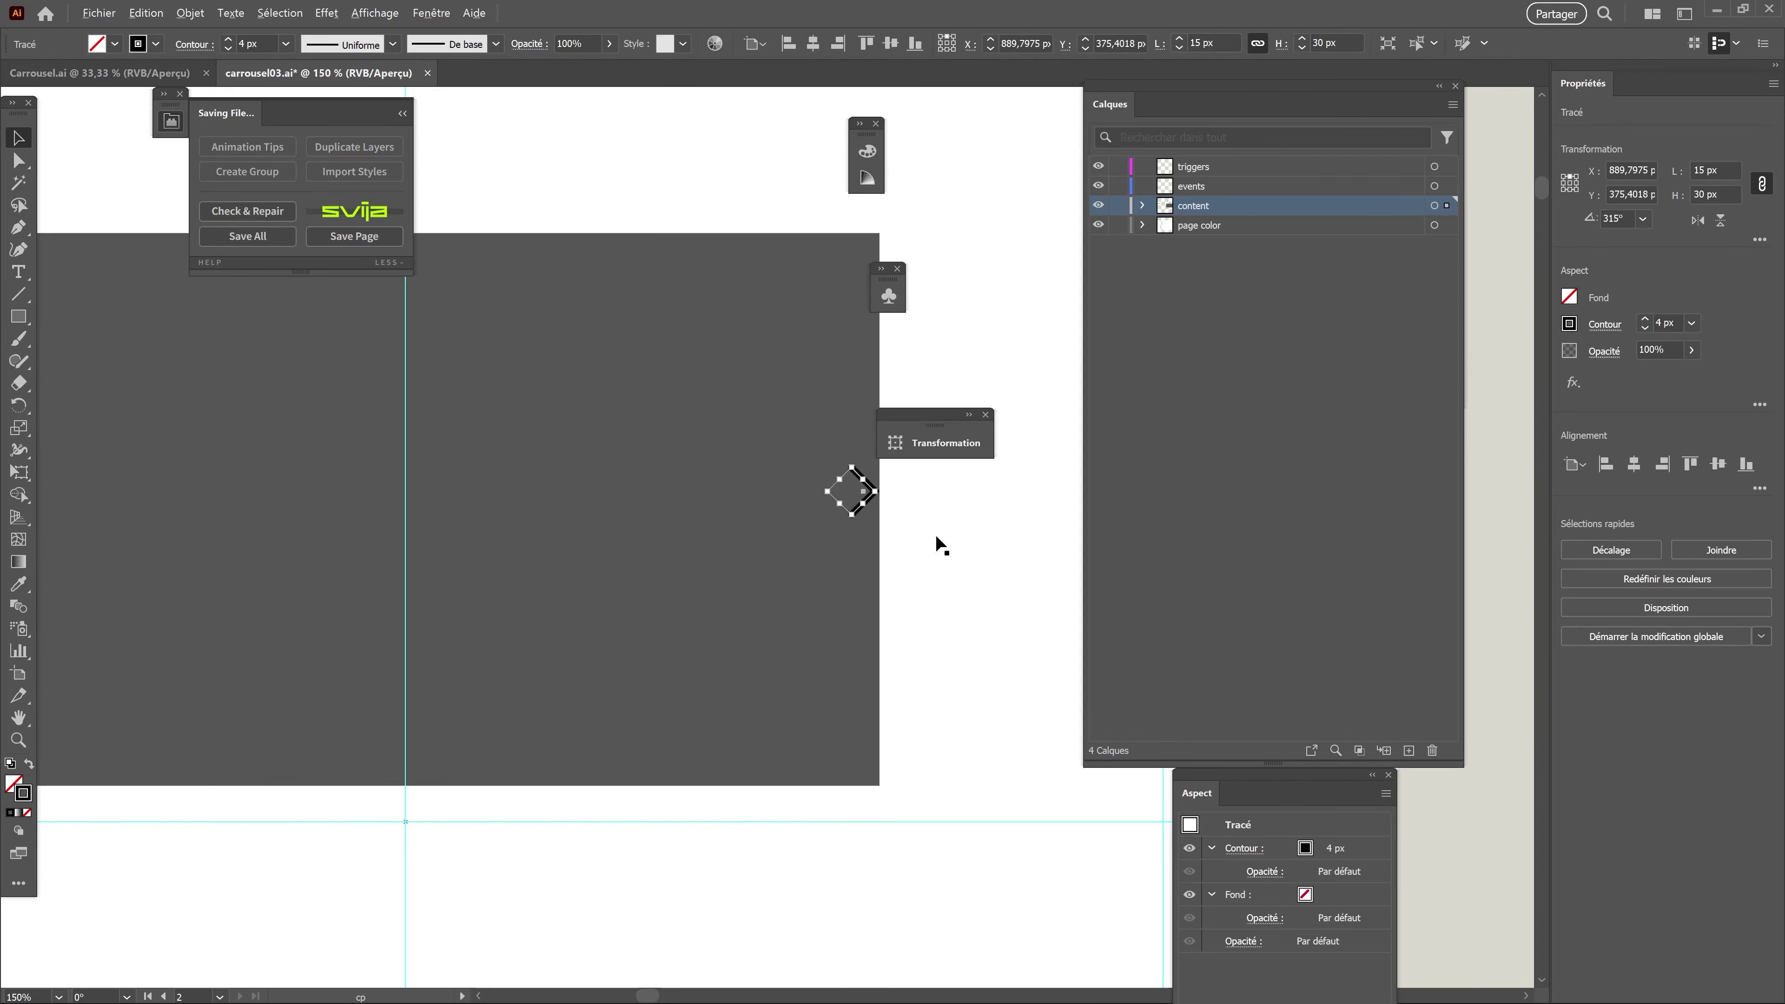
Duplicate the chevron, rotate the copy to 135° and place it at the grey rectangle's left edge.
{"action": "key", "text": "ctrl+plus"}
{"action": "key", "text": "ctrl+minus"}
{"action": "key", "text": "ctrl+minus"}
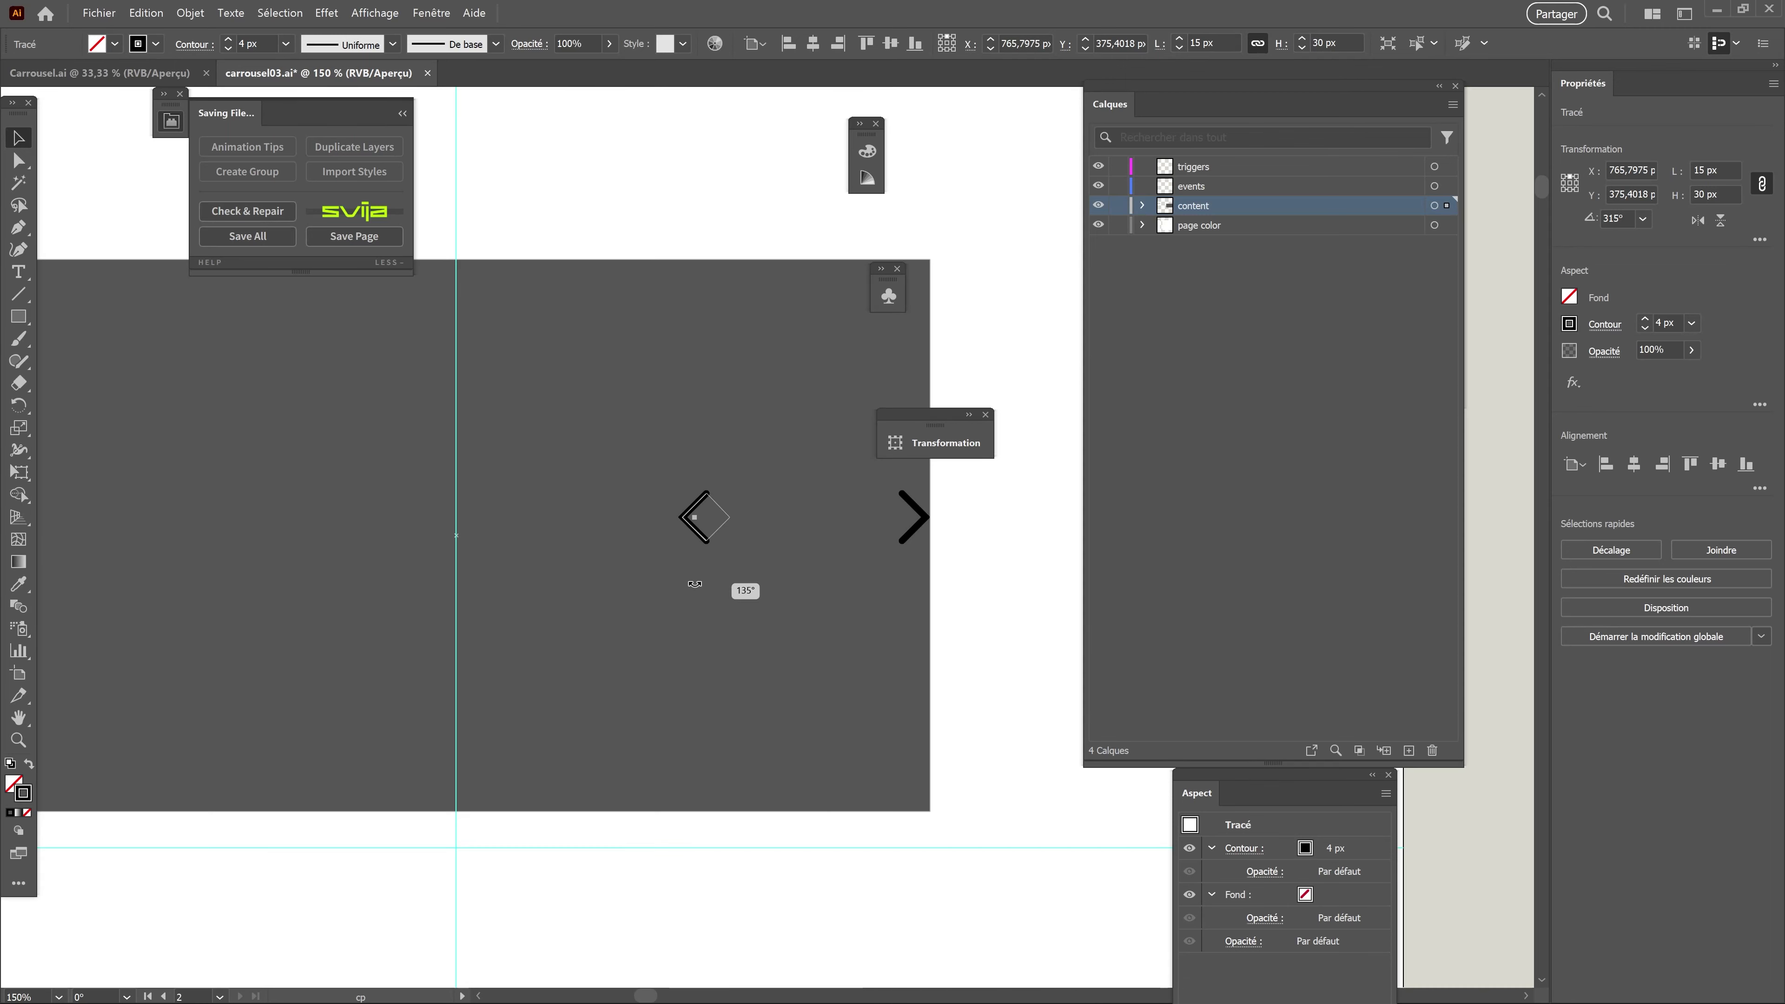
{"action": "left_click", "coordinate": [882, 511]}
{"action": "left_click_drag", "start_coordinate": [882, 512], "coordinate": [179, 512]}
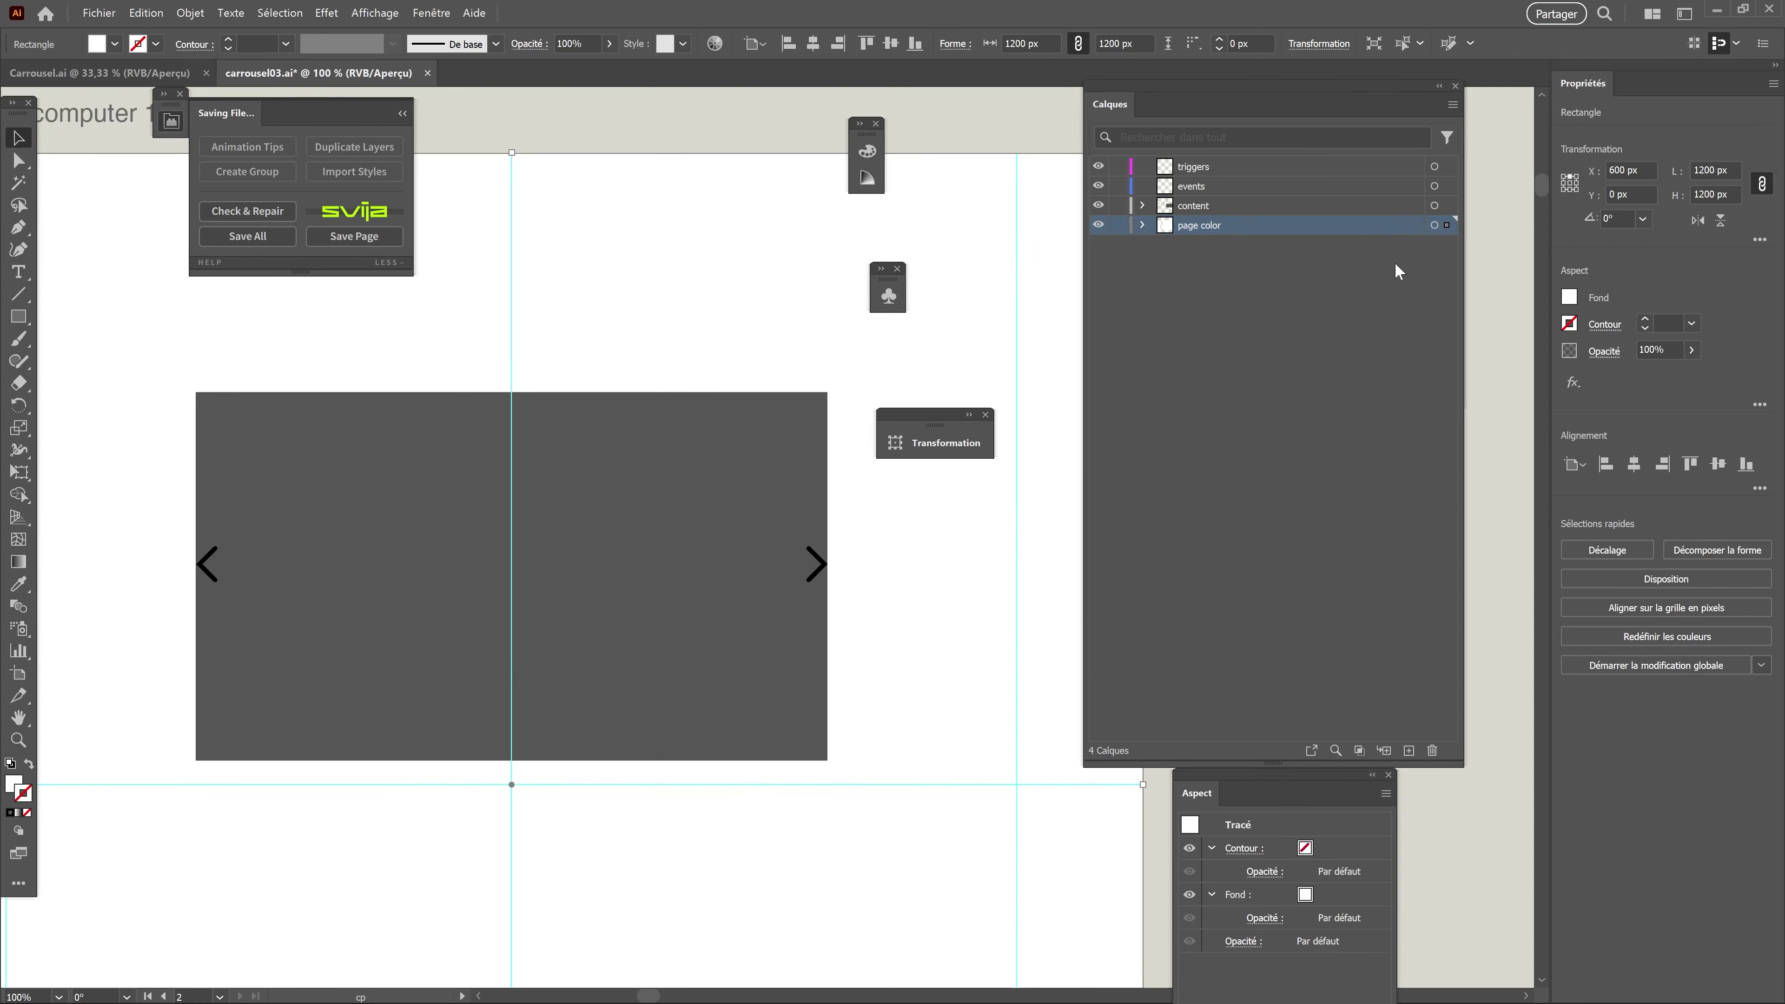
Expand the content layer to list its objects and lock the page color layer.
{"action": "left_click", "coordinate": [1447, 205]}
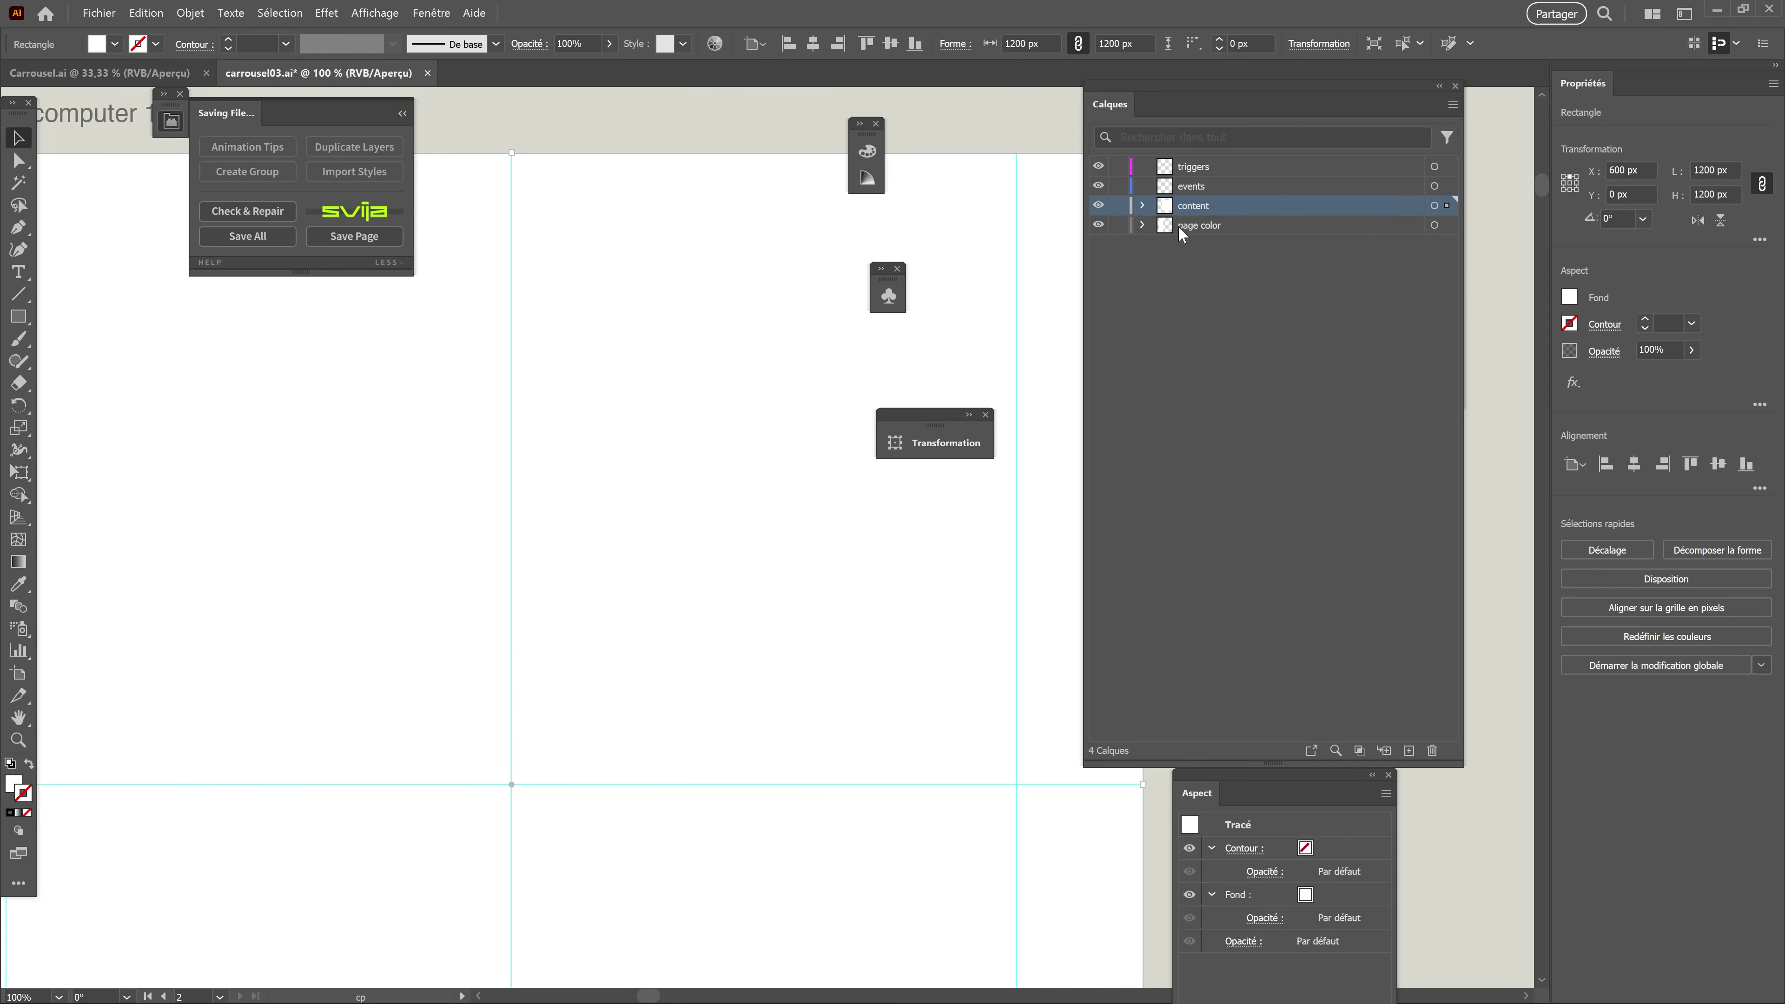
{"action": "left_click", "coordinate": [1142, 206]}
{"action": "left_click", "coordinate": [1119, 323]}
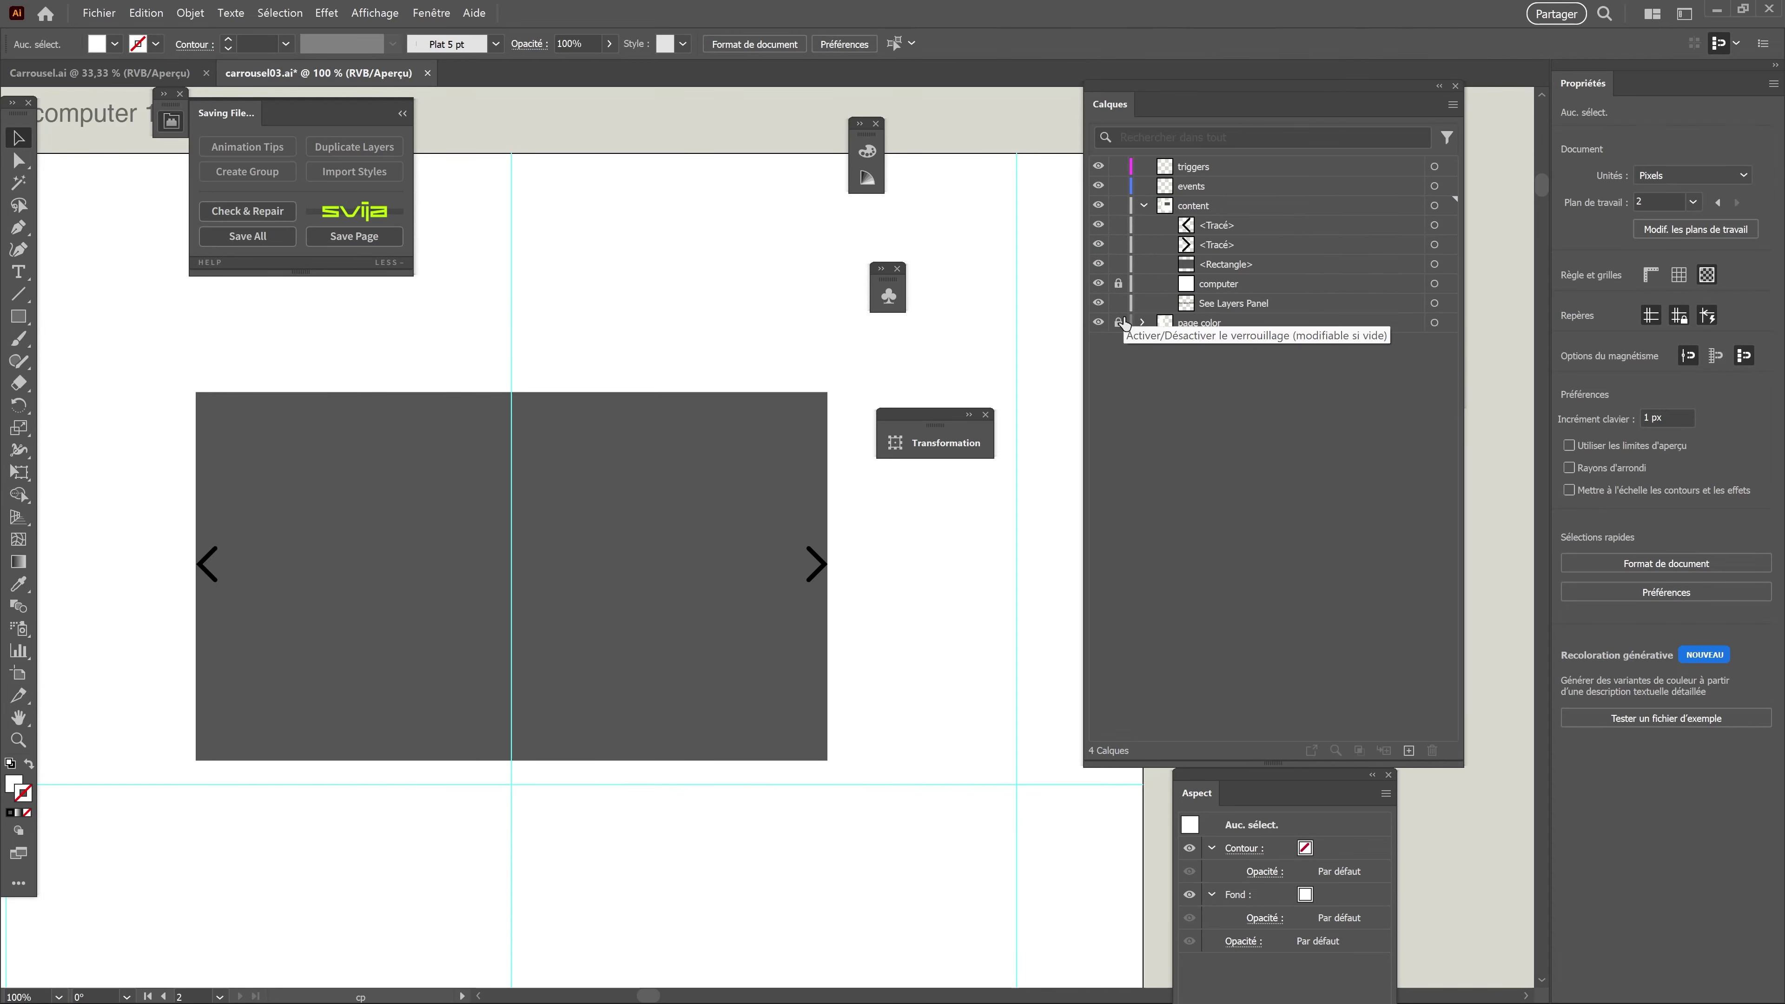
{"action": "left_click", "coordinate": [1173, 205]}
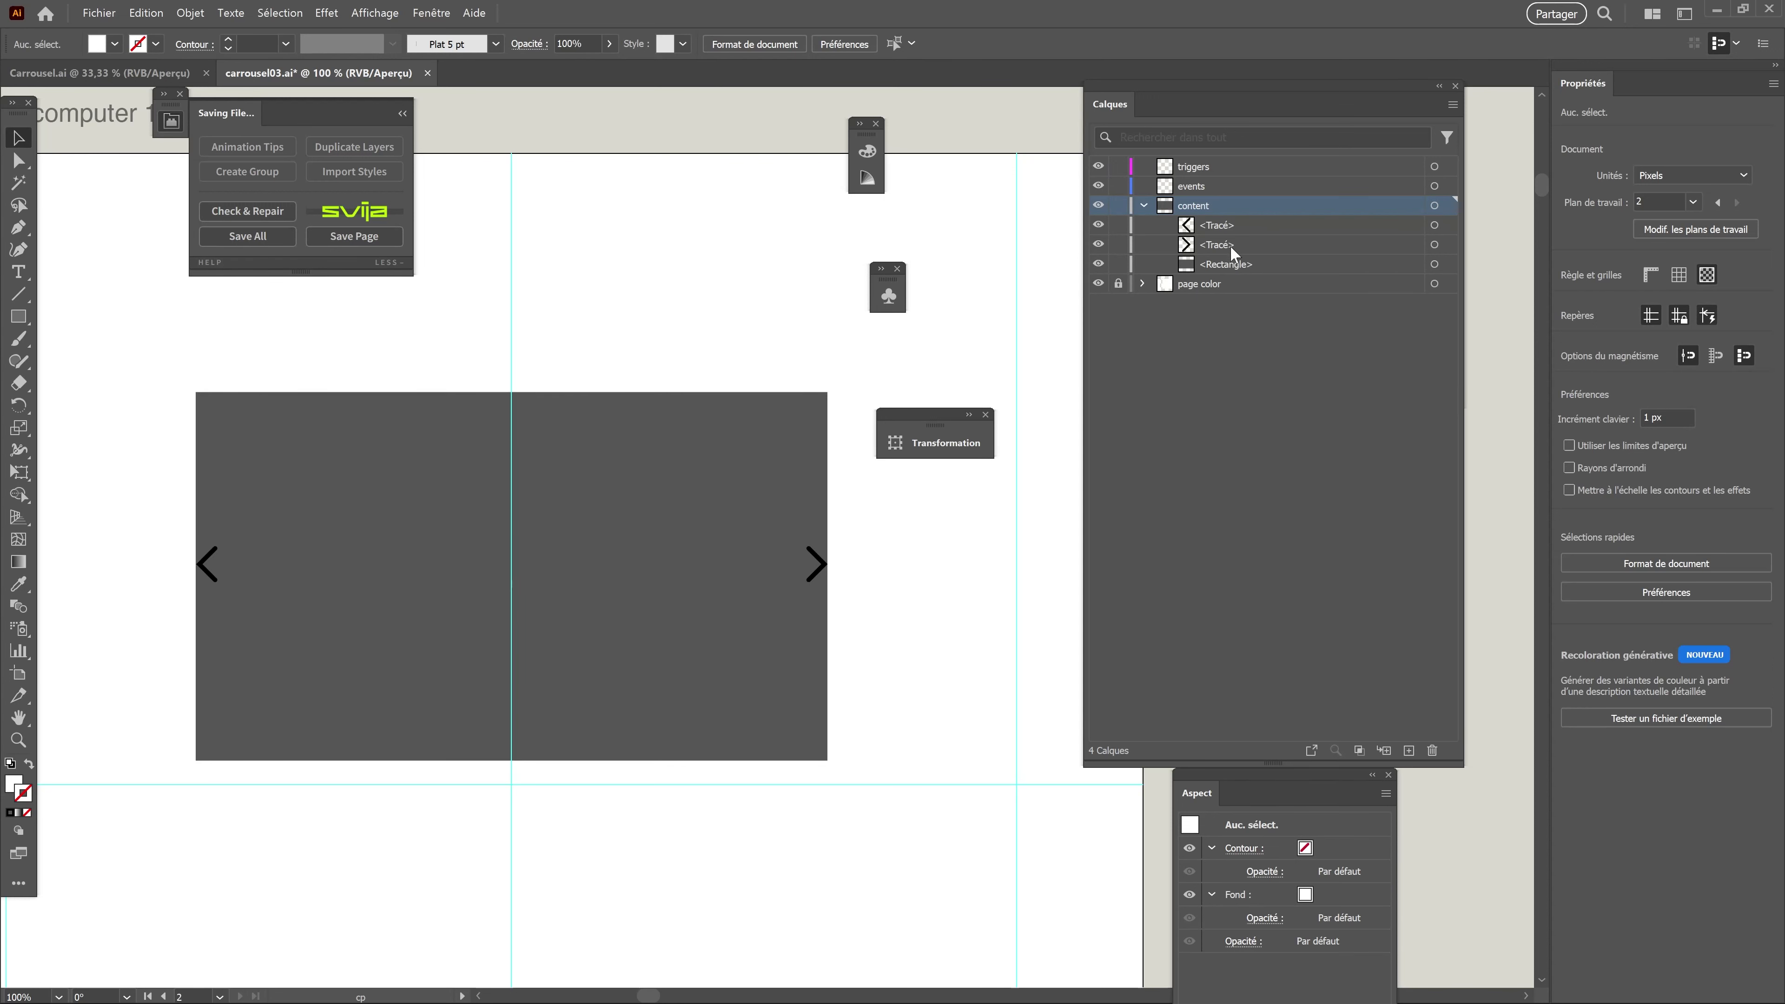
Centre both chevrons vertically on the dark grey rectangle, using the rectangle as the key object.
{"action": "left_click", "coordinate": [745, 506]}
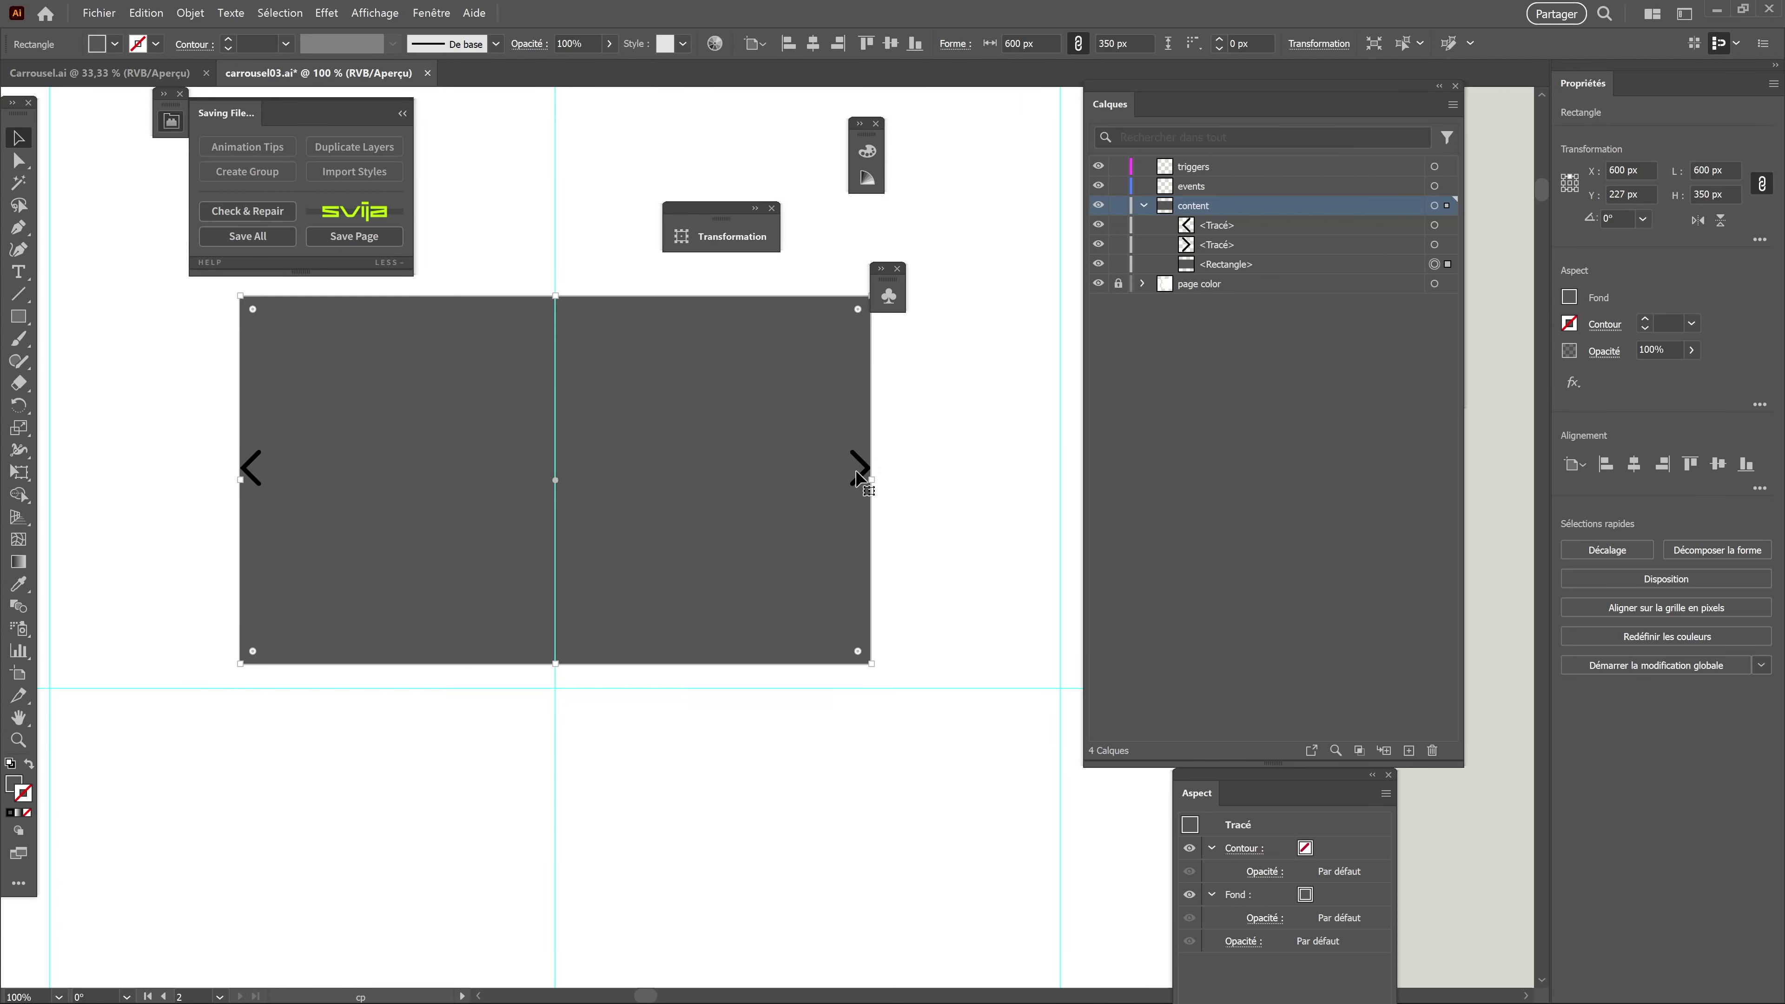
{"action": "left_click", "coordinate": [863, 471]}
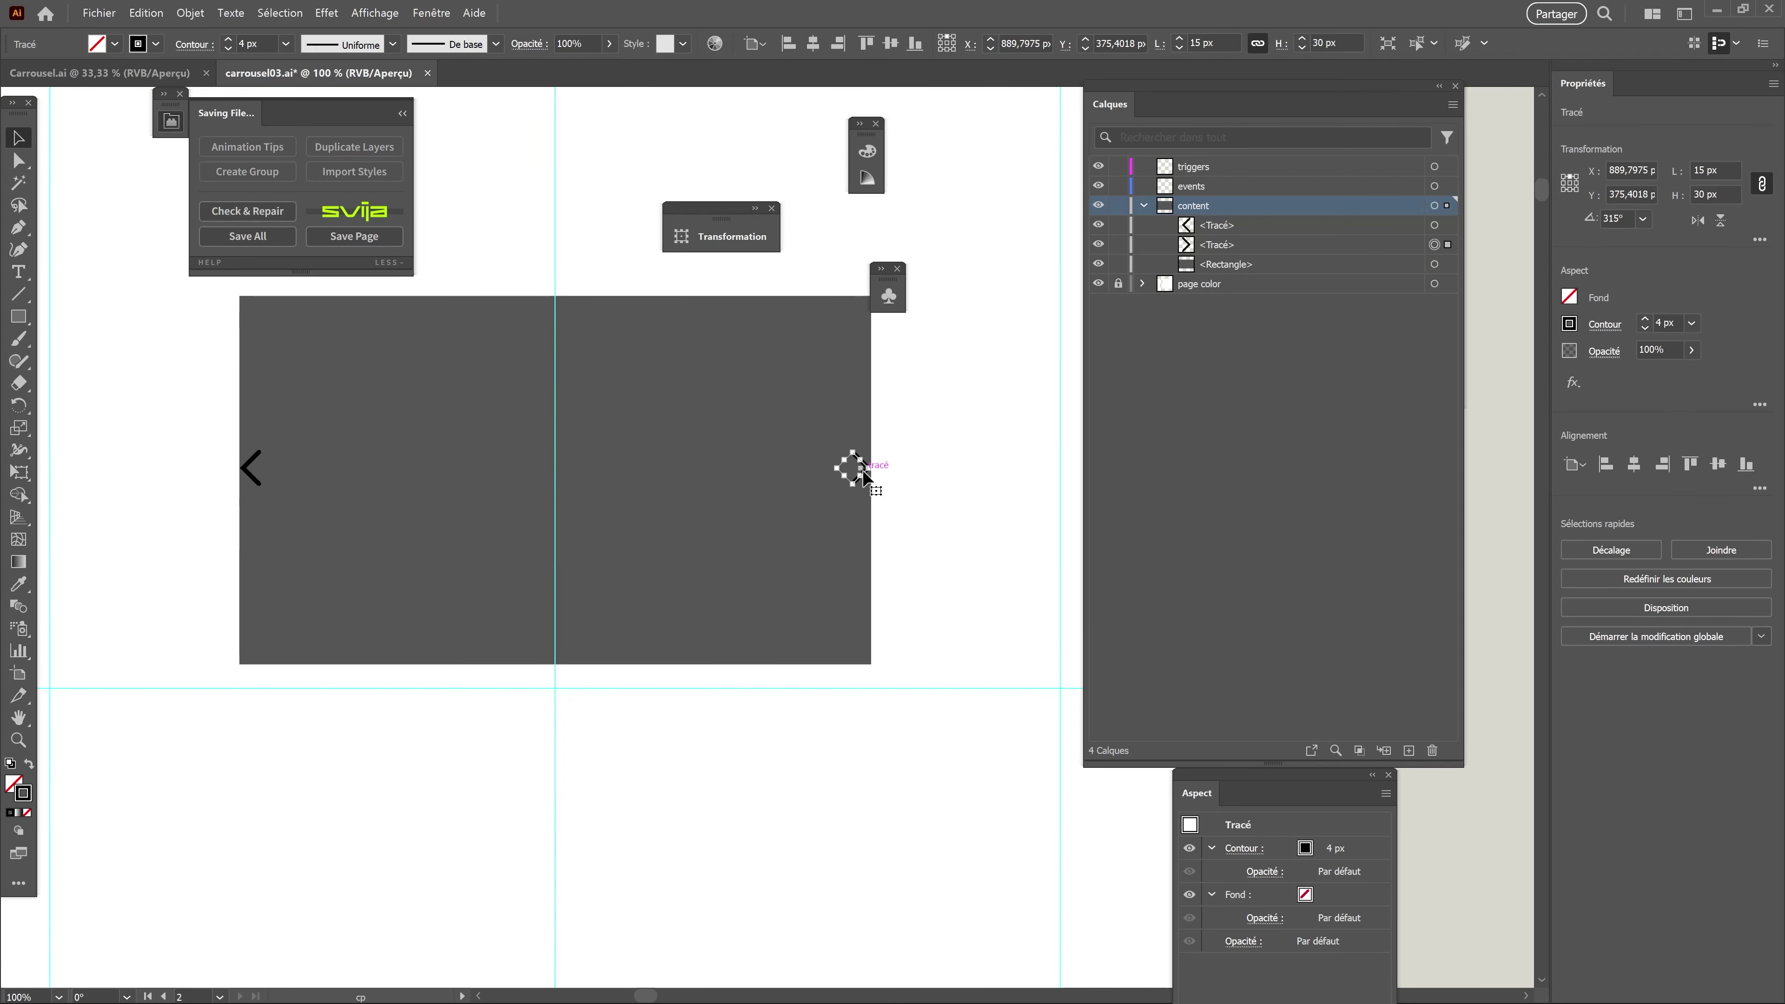
{"action": "left_click", "coordinate": [1447, 225], "text": "shift"}
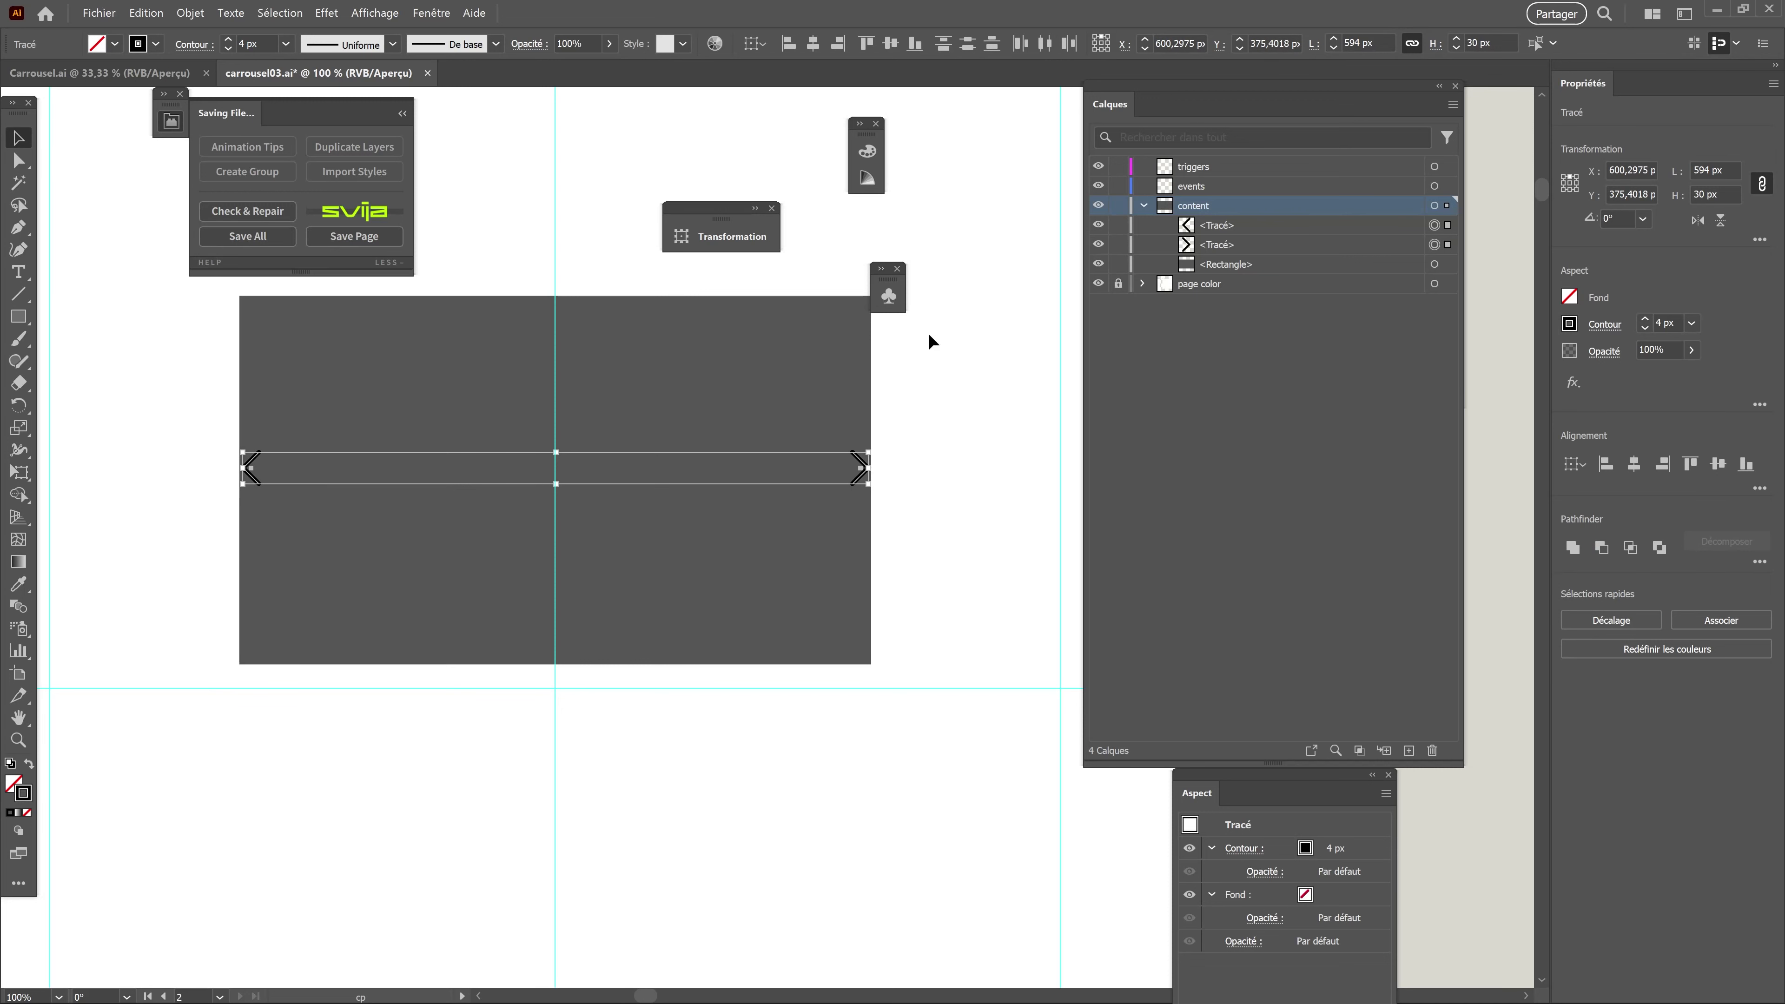
{"action": "left_click", "coordinate": [686, 400], "text": "shift"}
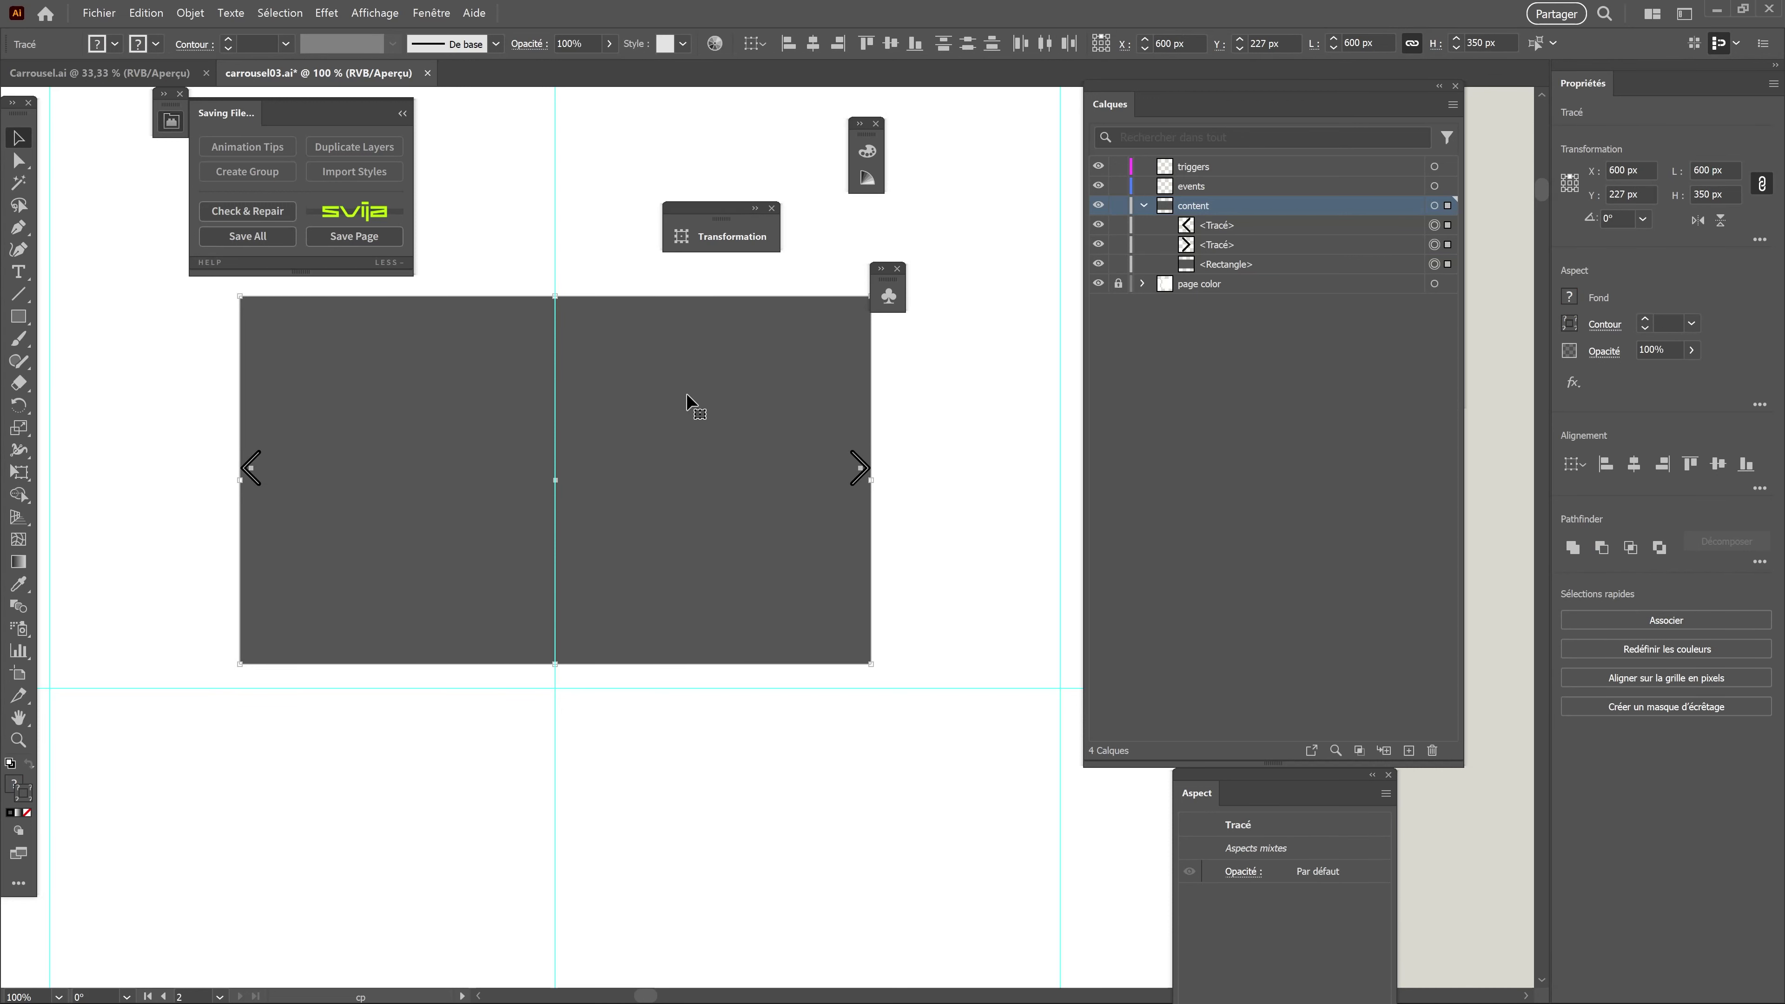
{"action": "left_click", "coordinate": [687, 400]}
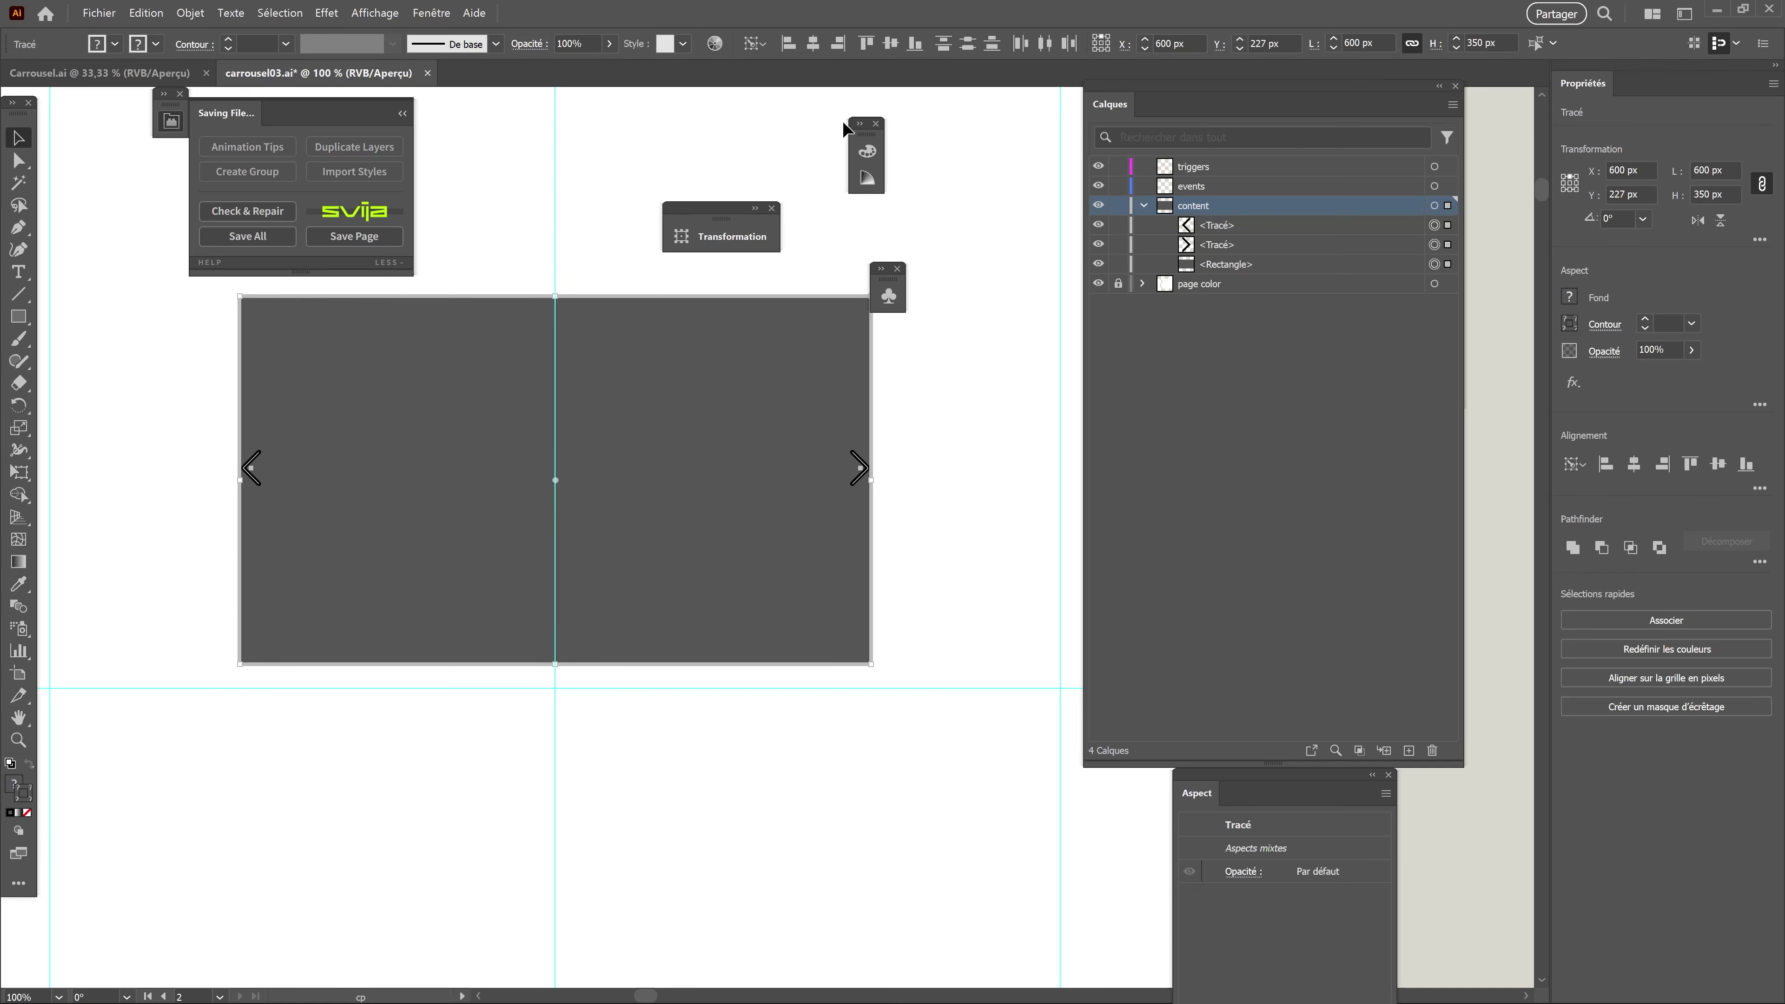
{"action": "left_click", "coordinate": [890, 45]}
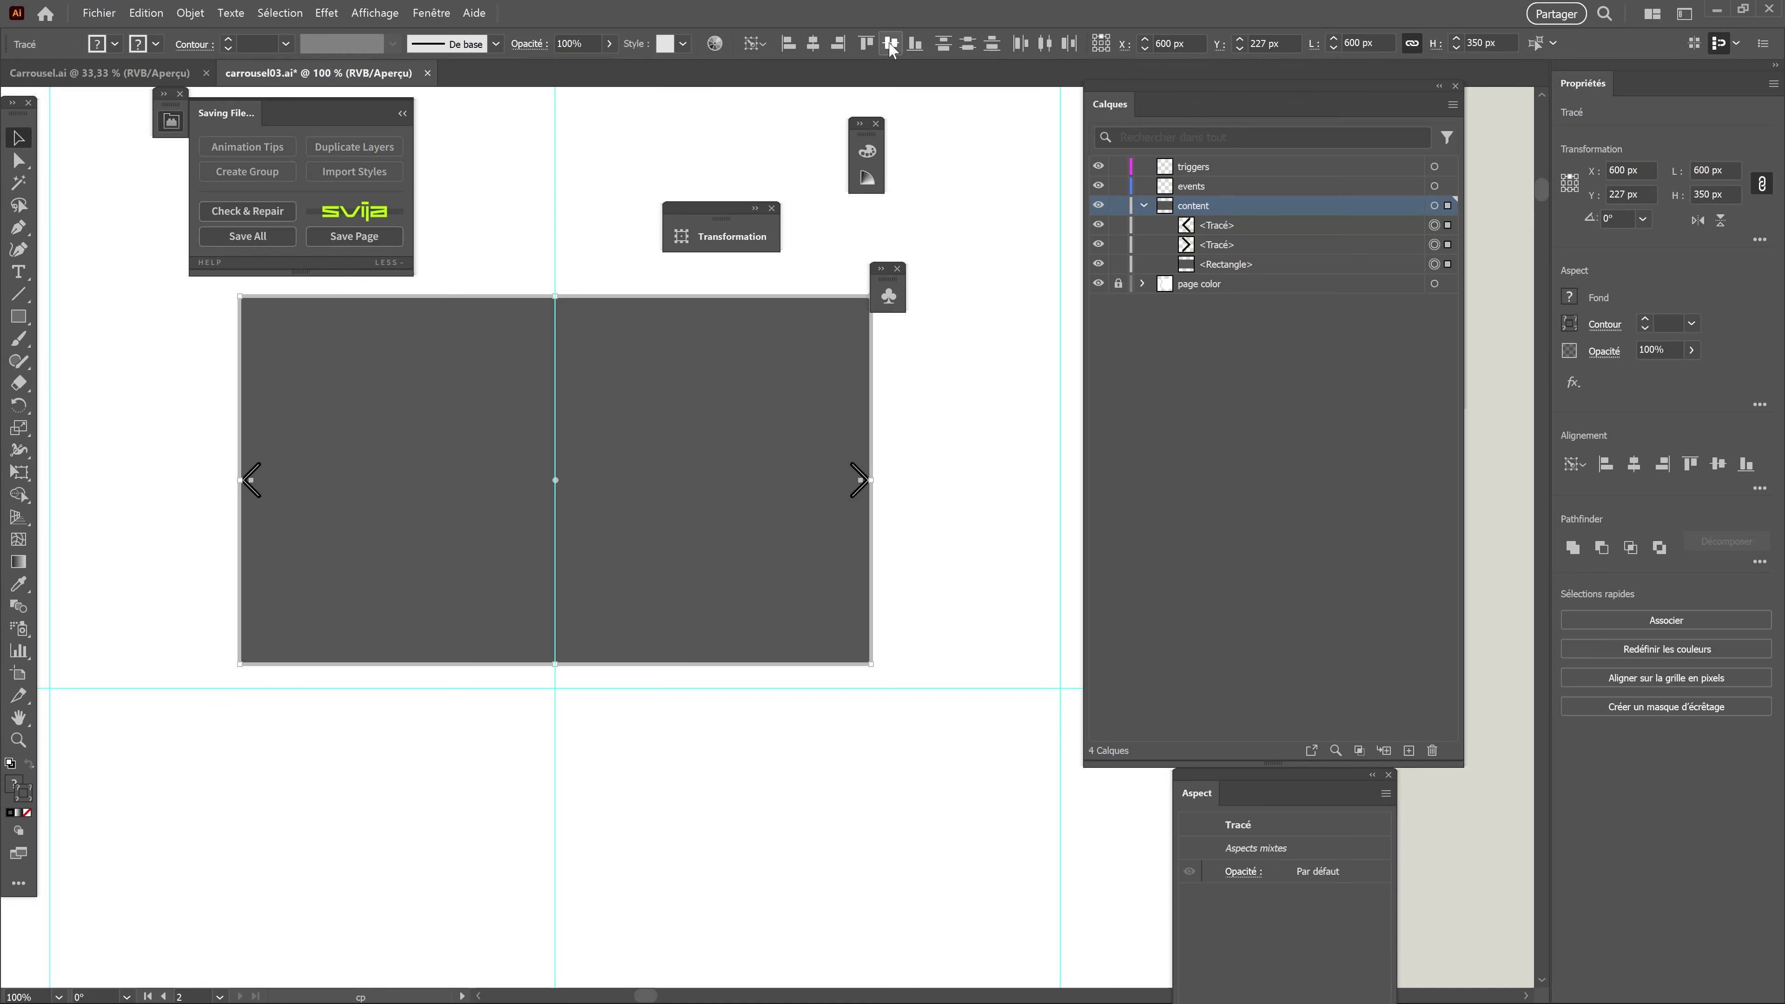
Draw a rectangle of about 39 × 47 px around the right chevron, reaching the grey rectangle's right edge.
{"action": "left_click", "coordinate": [928, 490]}
{"action": "left_click_drag", "start_coordinate": [887, 268], "coordinate": [957, 166]}
{"action": "left_click", "coordinate": [22, 320]}
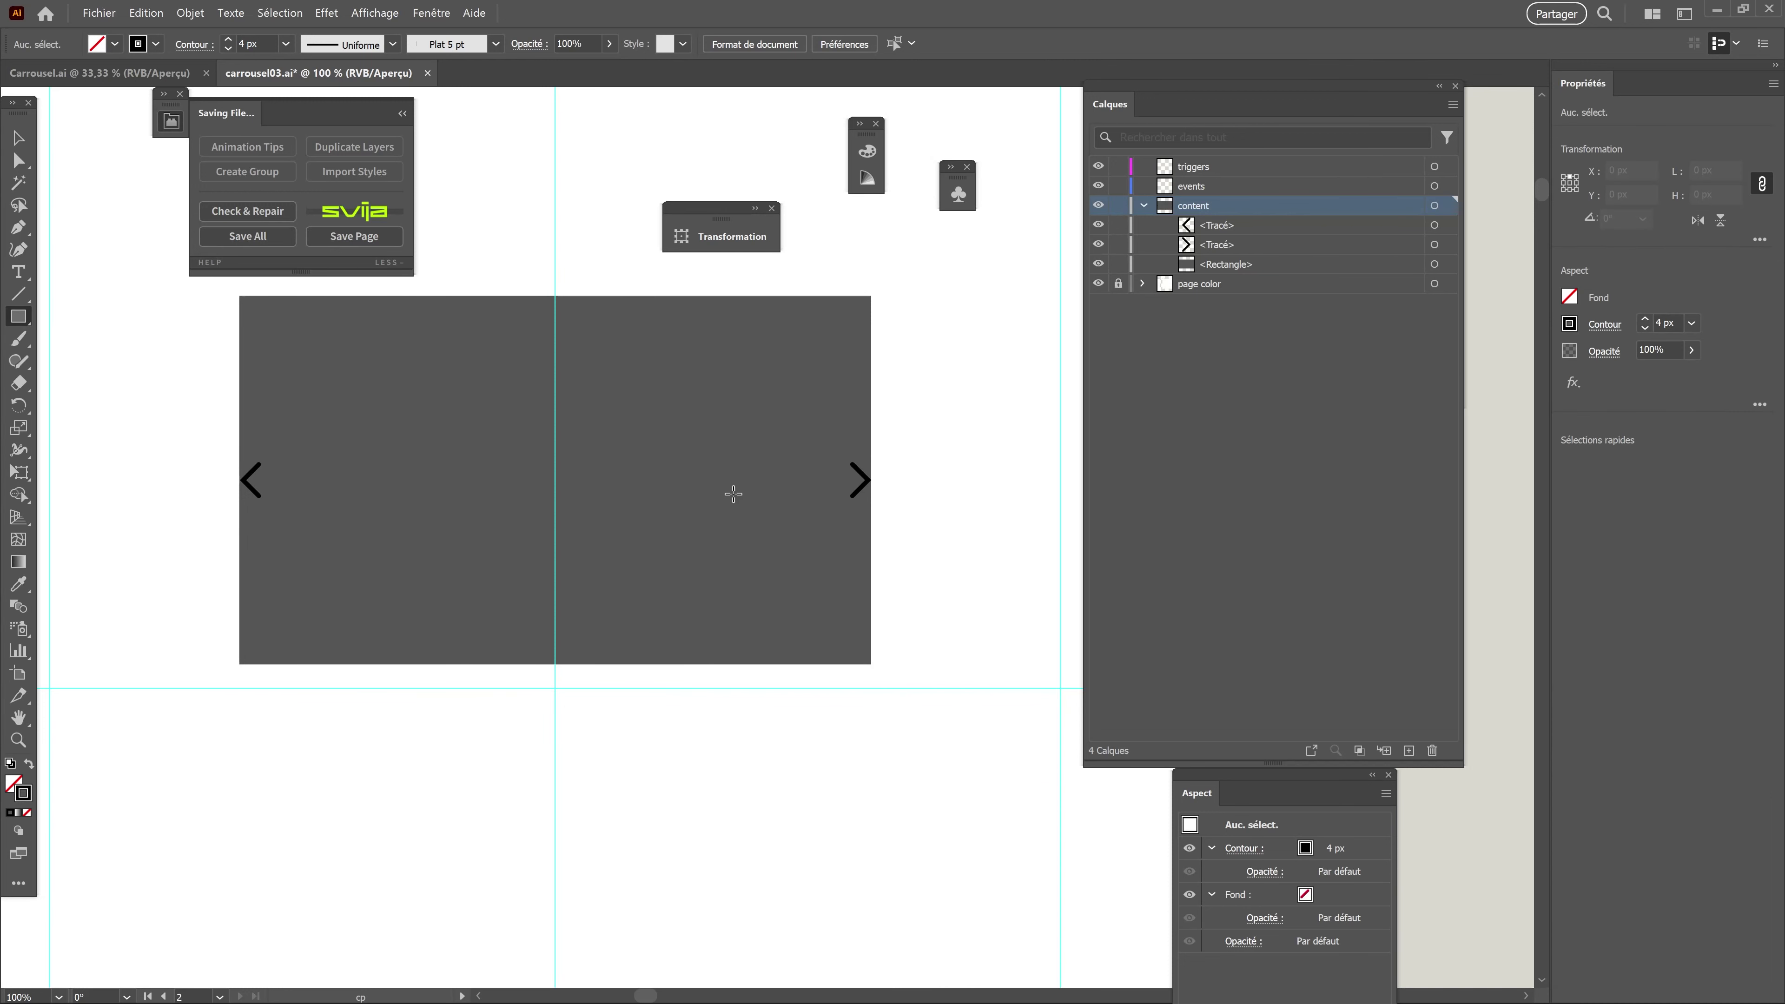
{"action": "scroll", "coordinate": [839, 499], "scroll_direction": "up", "scroll_amount": 3}
{"action": "left_click_drag", "start_coordinate": [812, 367], "coordinate": [935, 517]}
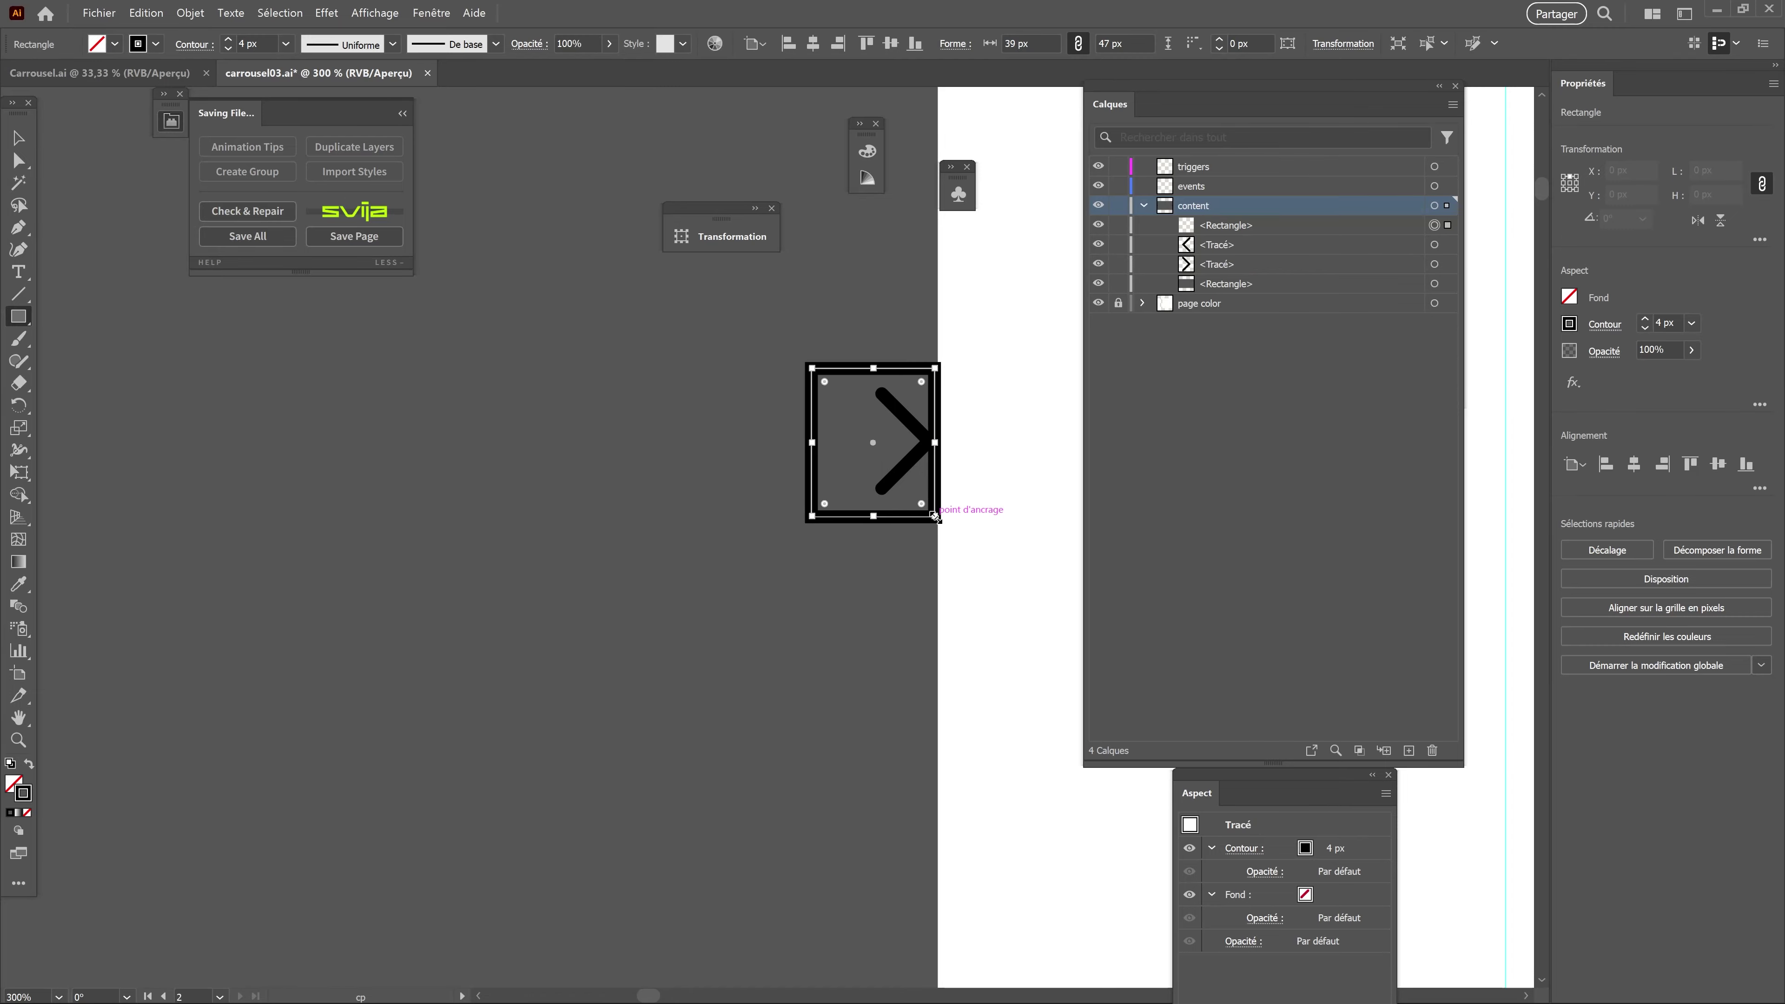
Apply the translucent purple graphic style to the new rectangle and widen it to 40 px.
{"action": "left_click", "coordinate": [440, 14]}
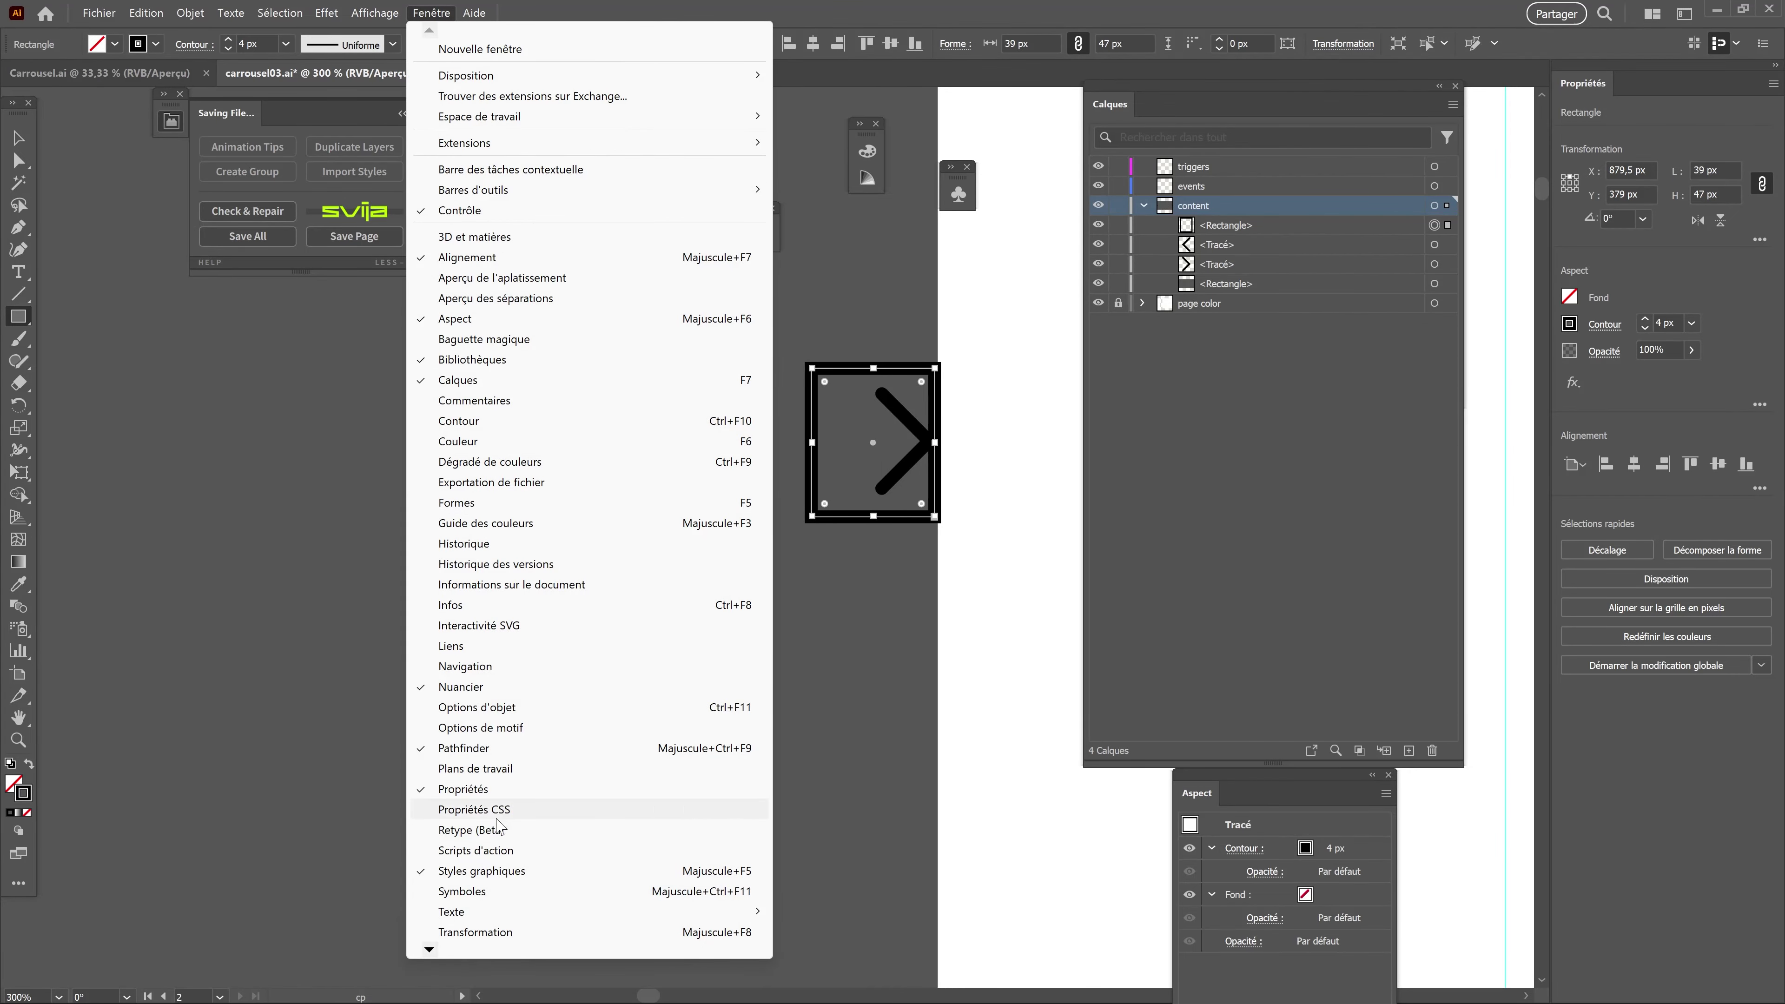
{"action": "left_click", "coordinate": [479, 873]}
{"action": "left_click", "coordinate": [527, 431]}
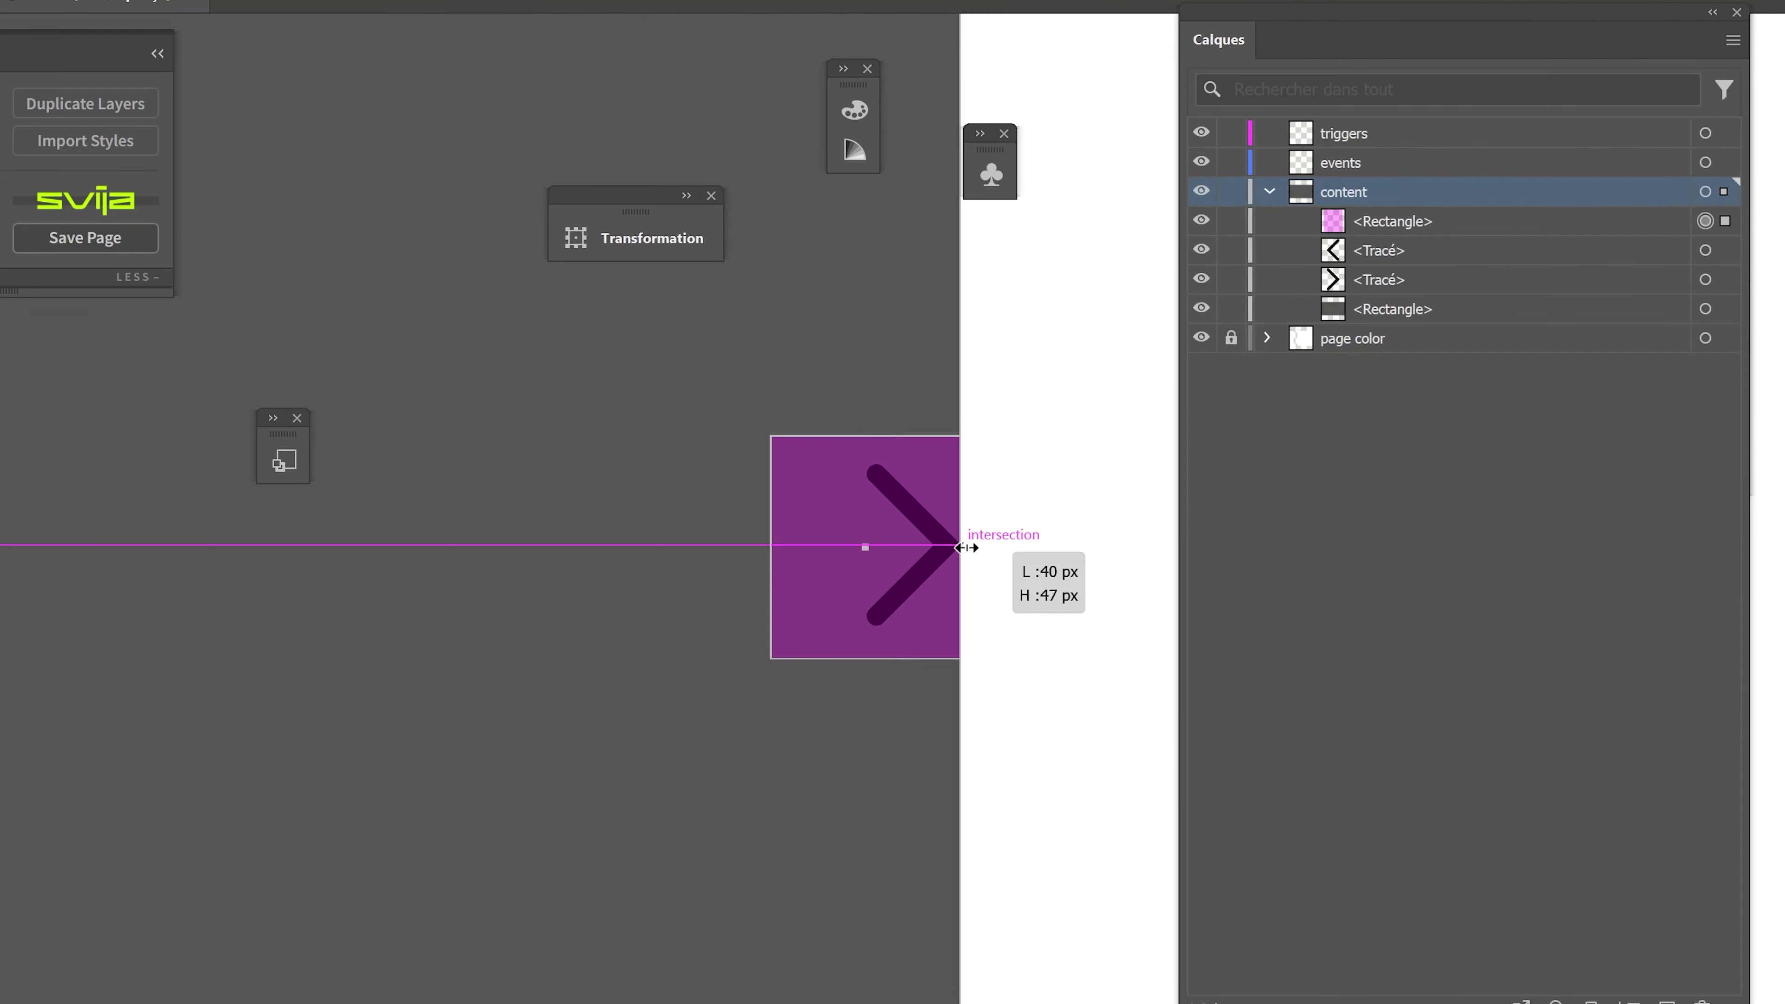
Rename the purple rectangle's layer entry as mouse/carou01.
{"action": "double_click", "coordinate": [1422, 219]}
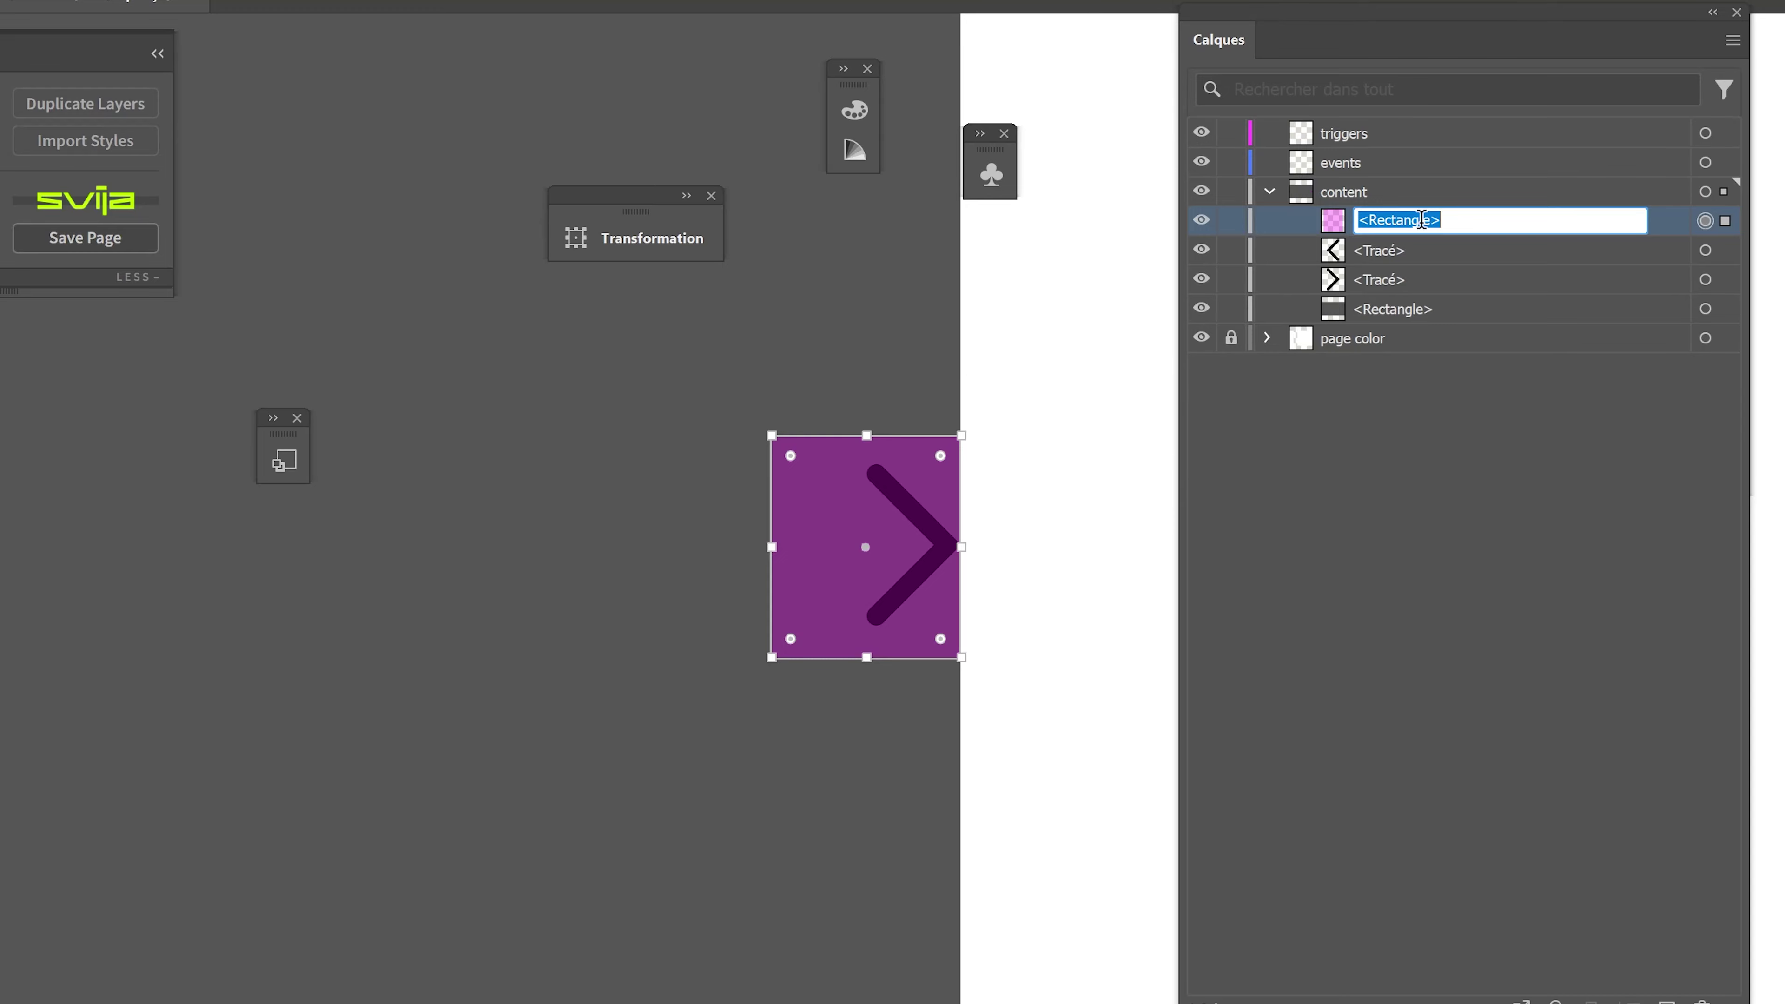
{"action": "type", "text": "mouse/carou01"}
{"action": "key", "text": "Return"}
{"action": "key", "text": "ctrl+minus"}
{"action": "key", "text": "ctrl+minus"}
{"action": "key", "text": "ctrl+minus"}
{"action": "key", "text": "ctrl+minus"}
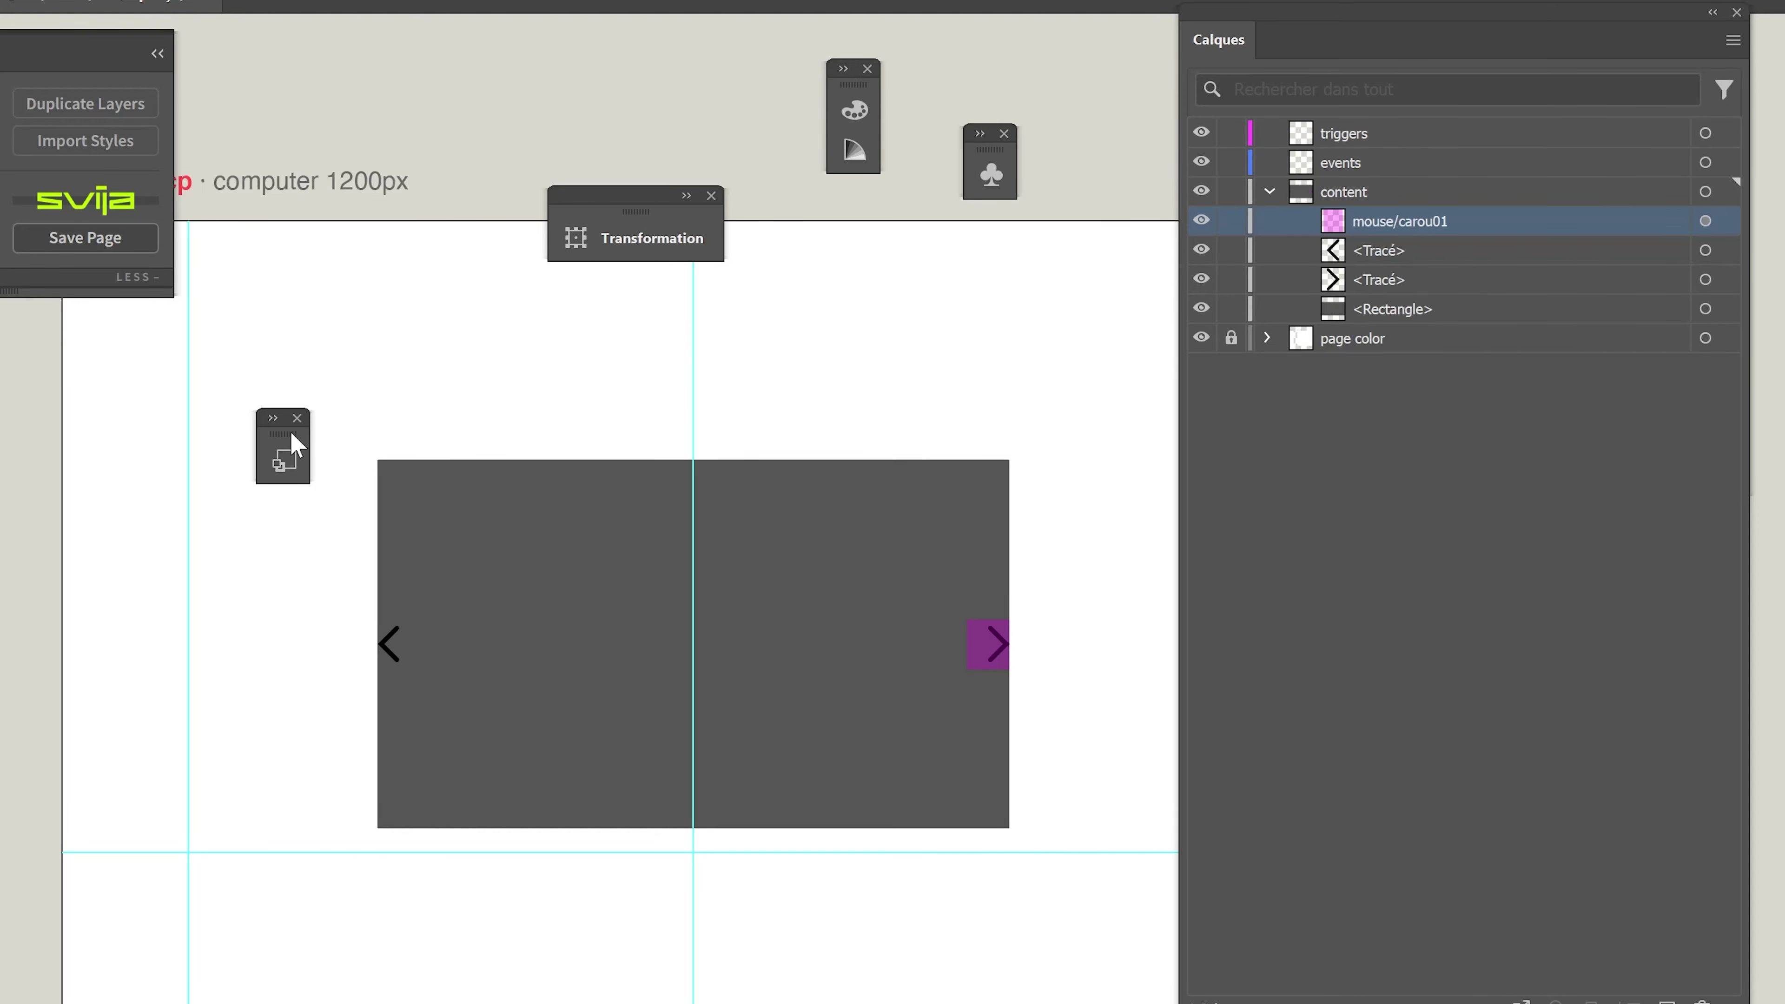
Move mouse/carou01 directly above the dark grey rectangle in the content layer and group the two objects.
{"action": "left_click_drag", "start_coordinate": [296, 446], "coordinate": [309, 137]}
{"action": "scroll", "coordinate": [843, 492], "scroll_direction": "right", "scroll_amount": 5}
{"action": "left_click_drag", "start_coordinate": [1510, 232], "coordinate": [1485, 310]}
{"action": "left_click", "coordinate": [1706, 279]}
{"action": "left_click", "coordinate": [1705, 309], "text": "shift"}
{"action": "key", "text": "ctrl+g"}
Rename the group holding the dark grey rectangle and its mouse trigger as image01.
{"action": "double_click", "coordinate": [1393, 279]}
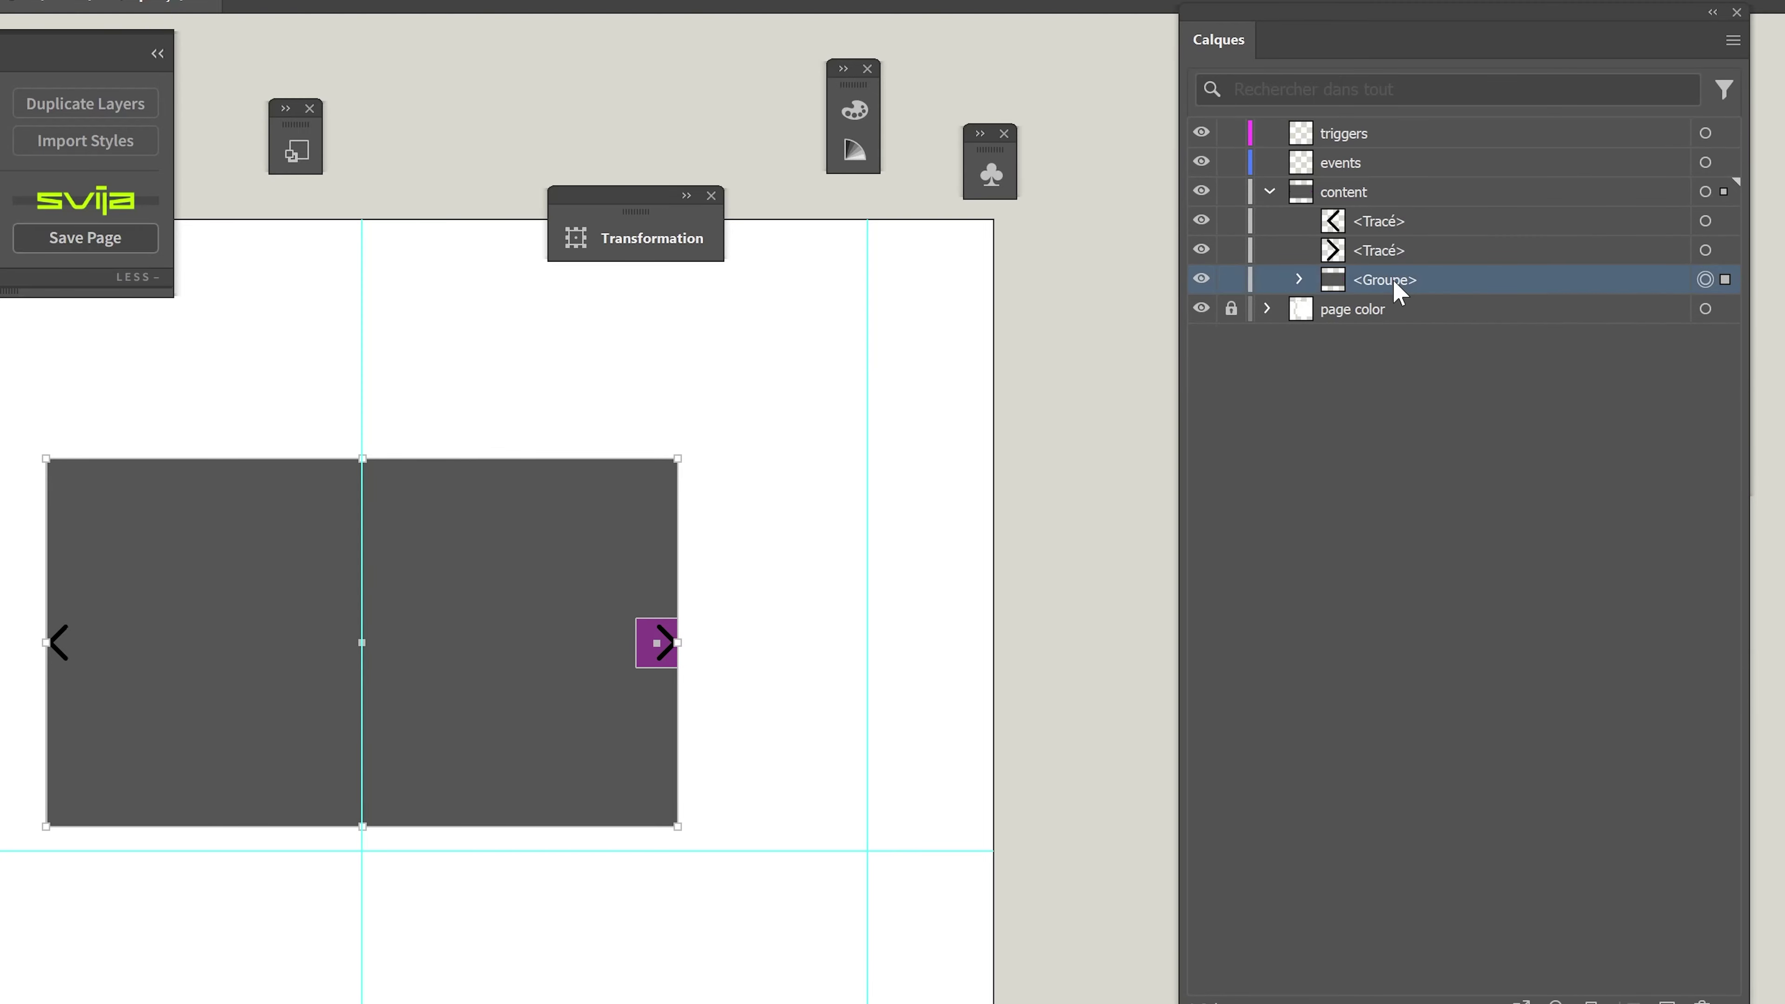
{"action": "type", "text": "image01"}
{"action": "key", "text": "Return"}
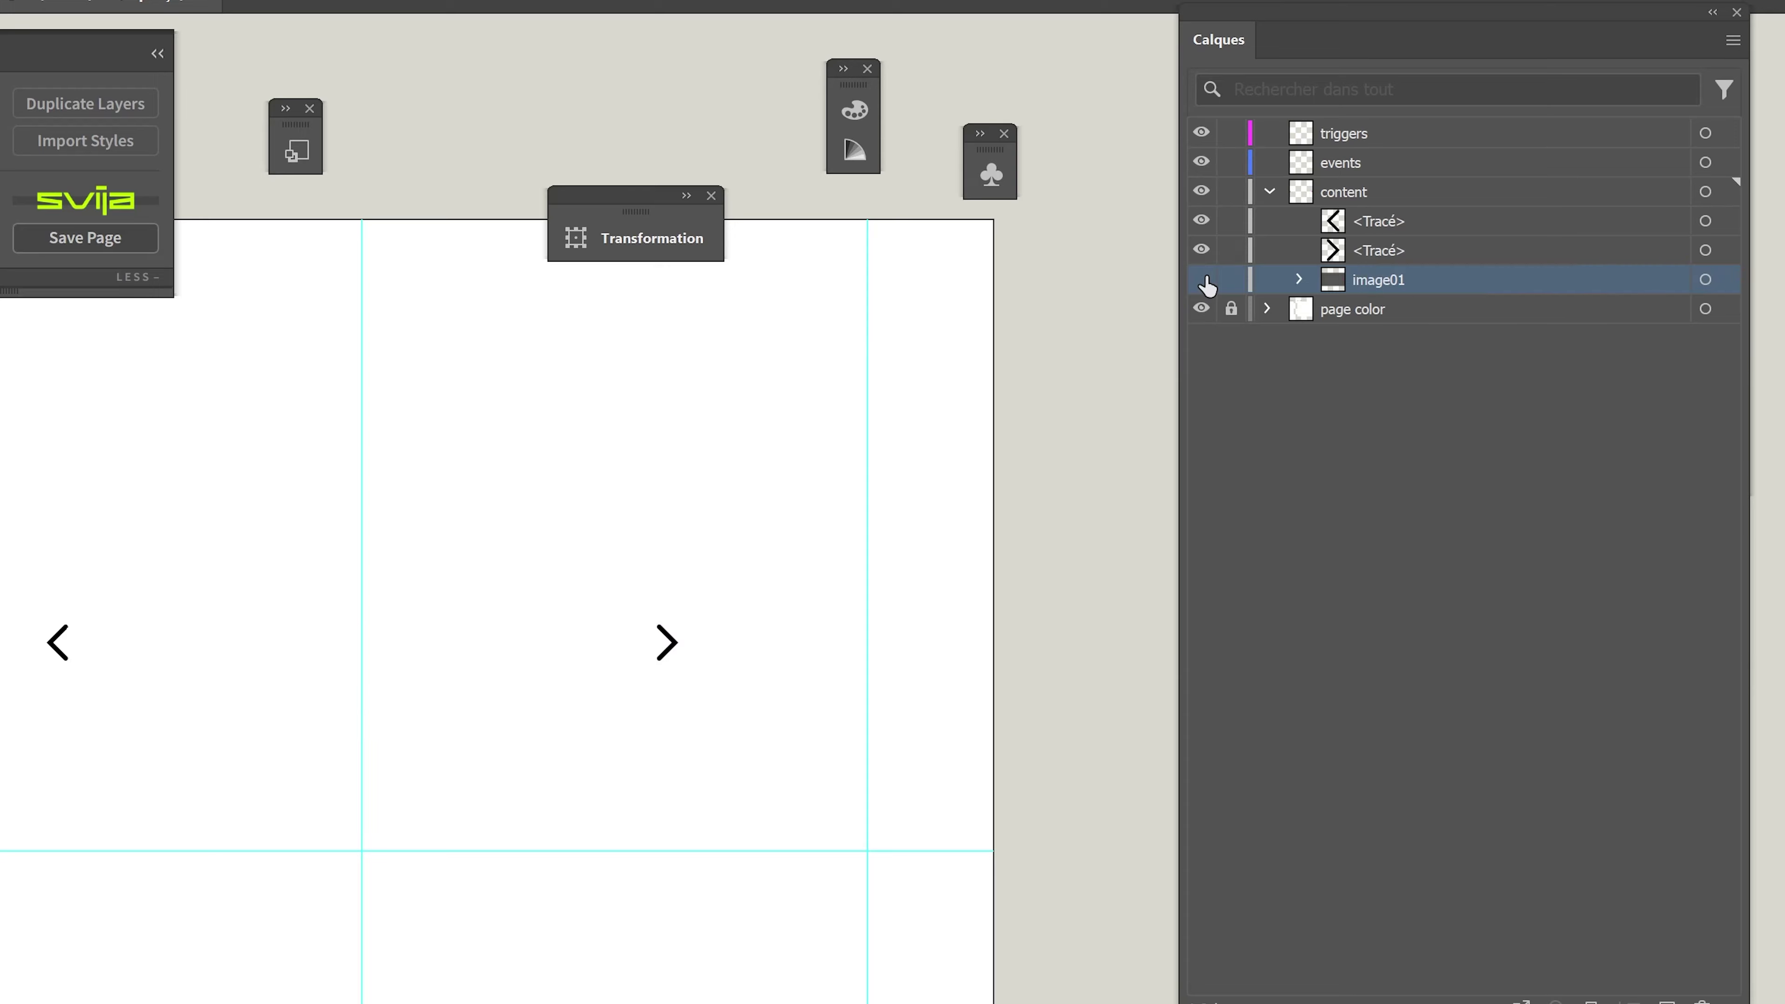
Duplicate the image01 group horizontally so the copy sits flush against the original's right edge.
{"action": "left_click", "coordinate": [142, 612]}
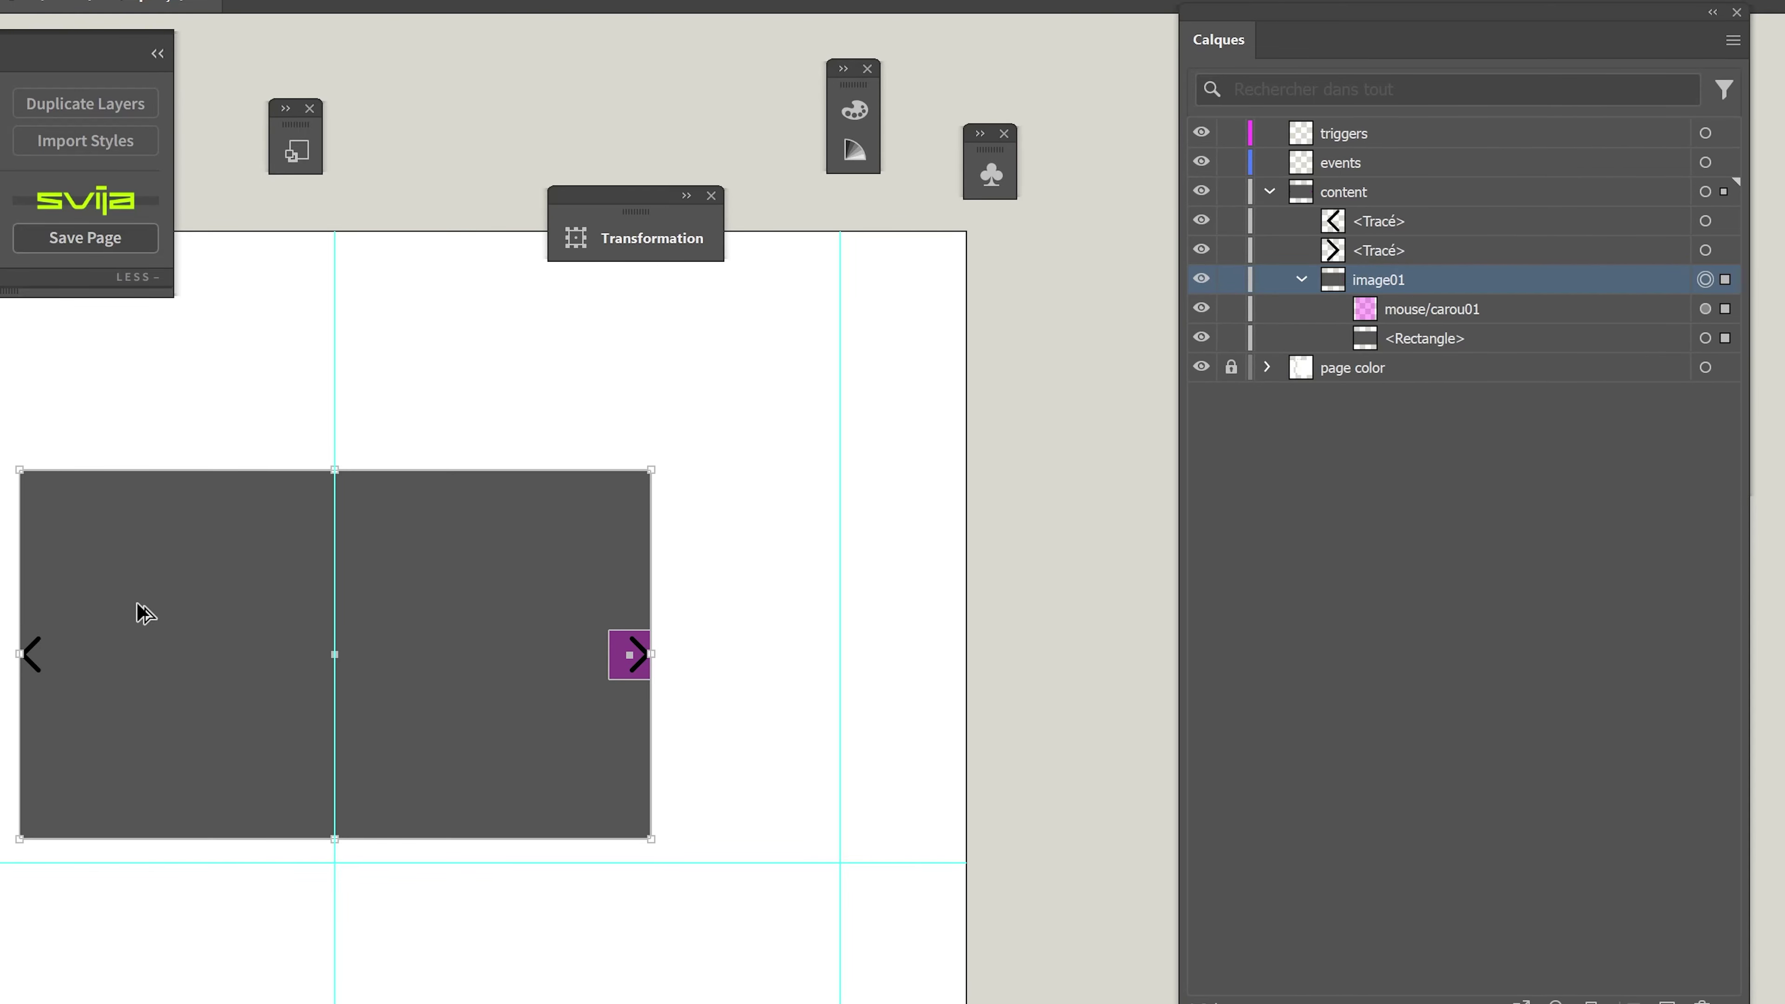
{"action": "left_click_drag", "start_coordinate": [143, 612], "coordinate": [772, 617]}
{"action": "scroll", "coordinate": [462, 698], "scroll_direction": "right", "scroll_amount": 5}
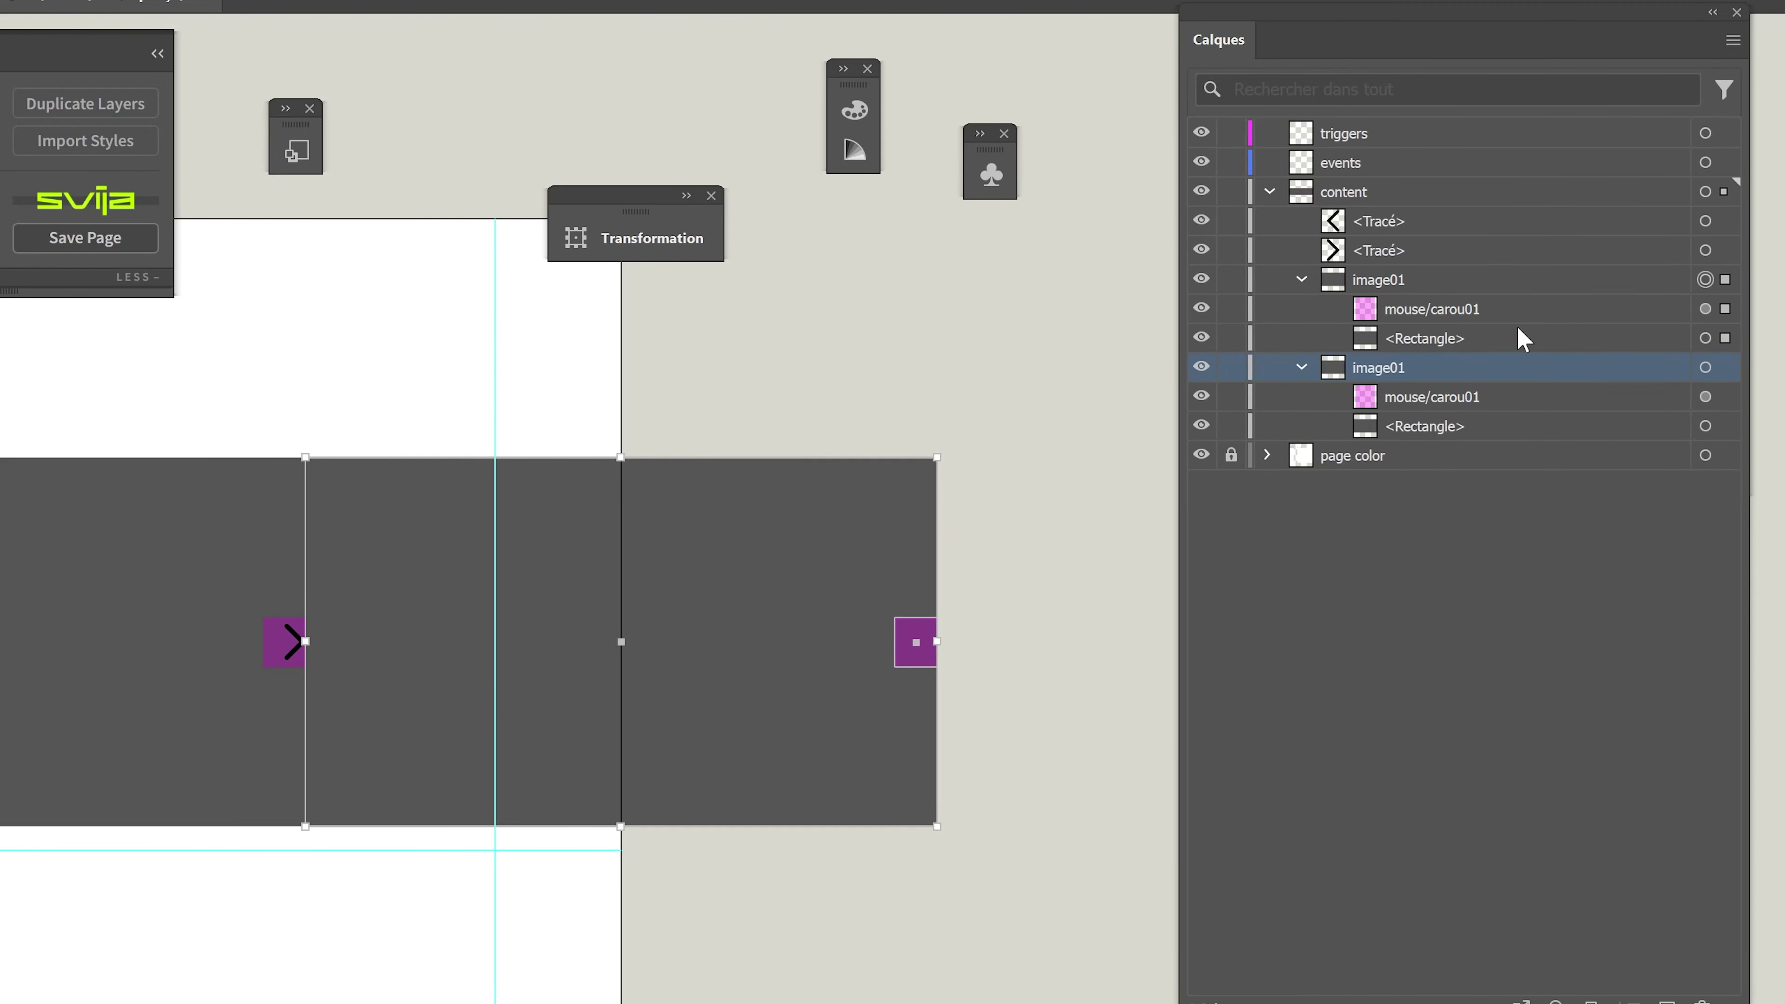
Rename the duplicated group as image02.
{"action": "left_click", "coordinate": [1434, 285]}
{"action": "left_click", "coordinate": [1203, 281]}
{"action": "left_click", "coordinate": [1203, 281]}
{"action": "double_click", "coordinate": [1409, 286]}
{"action": "left_click_drag", "start_coordinate": [1405, 279], "coordinate": [1419, 277]}
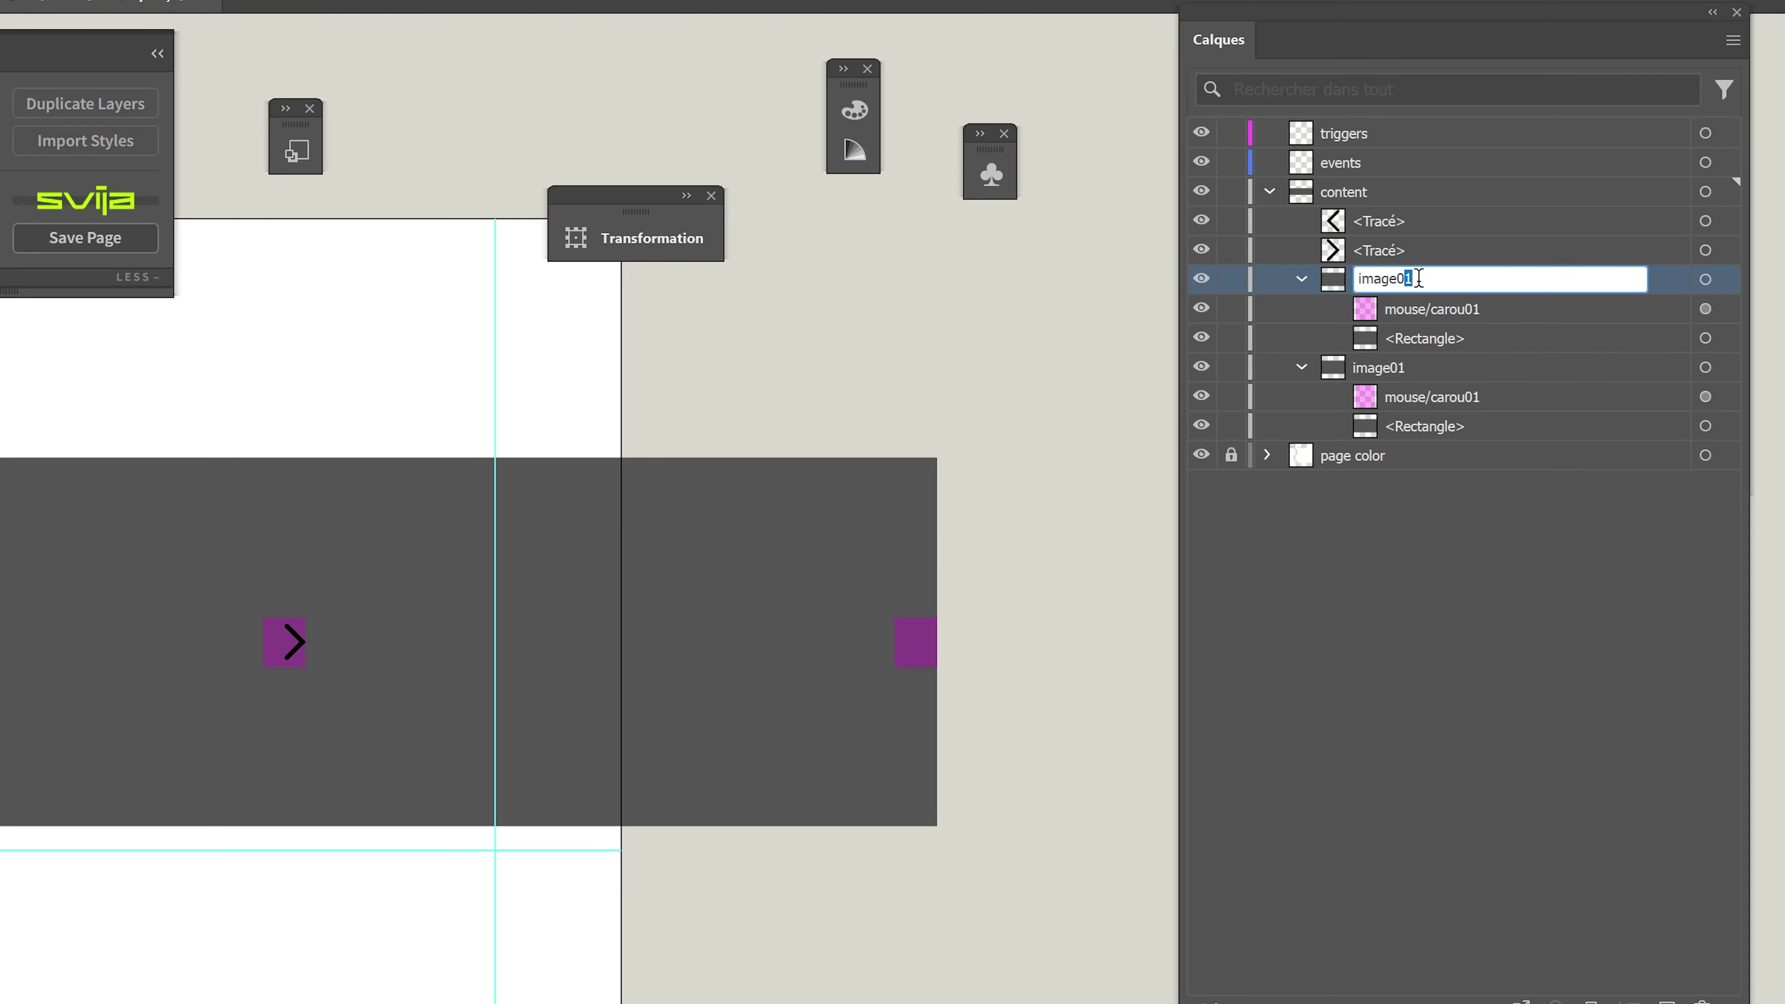
{"action": "type", "text": "2"}
{"action": "key", "text": "Return"}
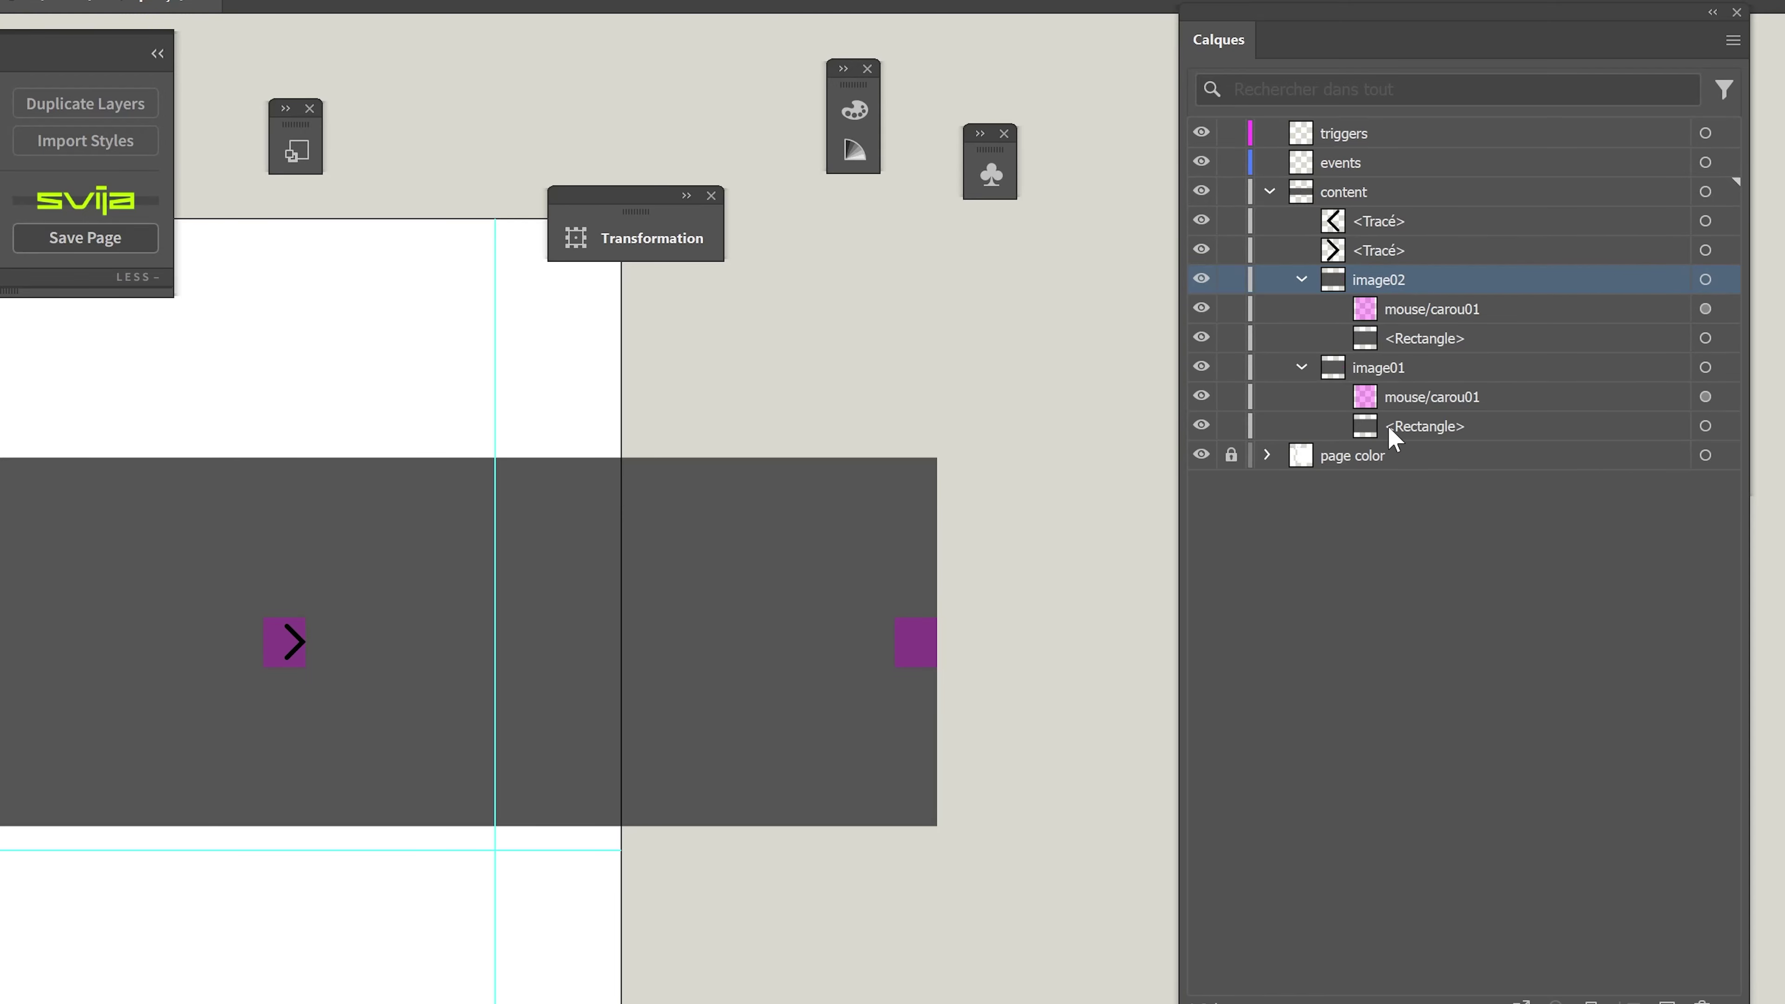
Fill image02's large rectangle with turquoise green and move the image02 group below image01 in the content layer.
{"action": "left_click", "coordinate": [1726, 340]}
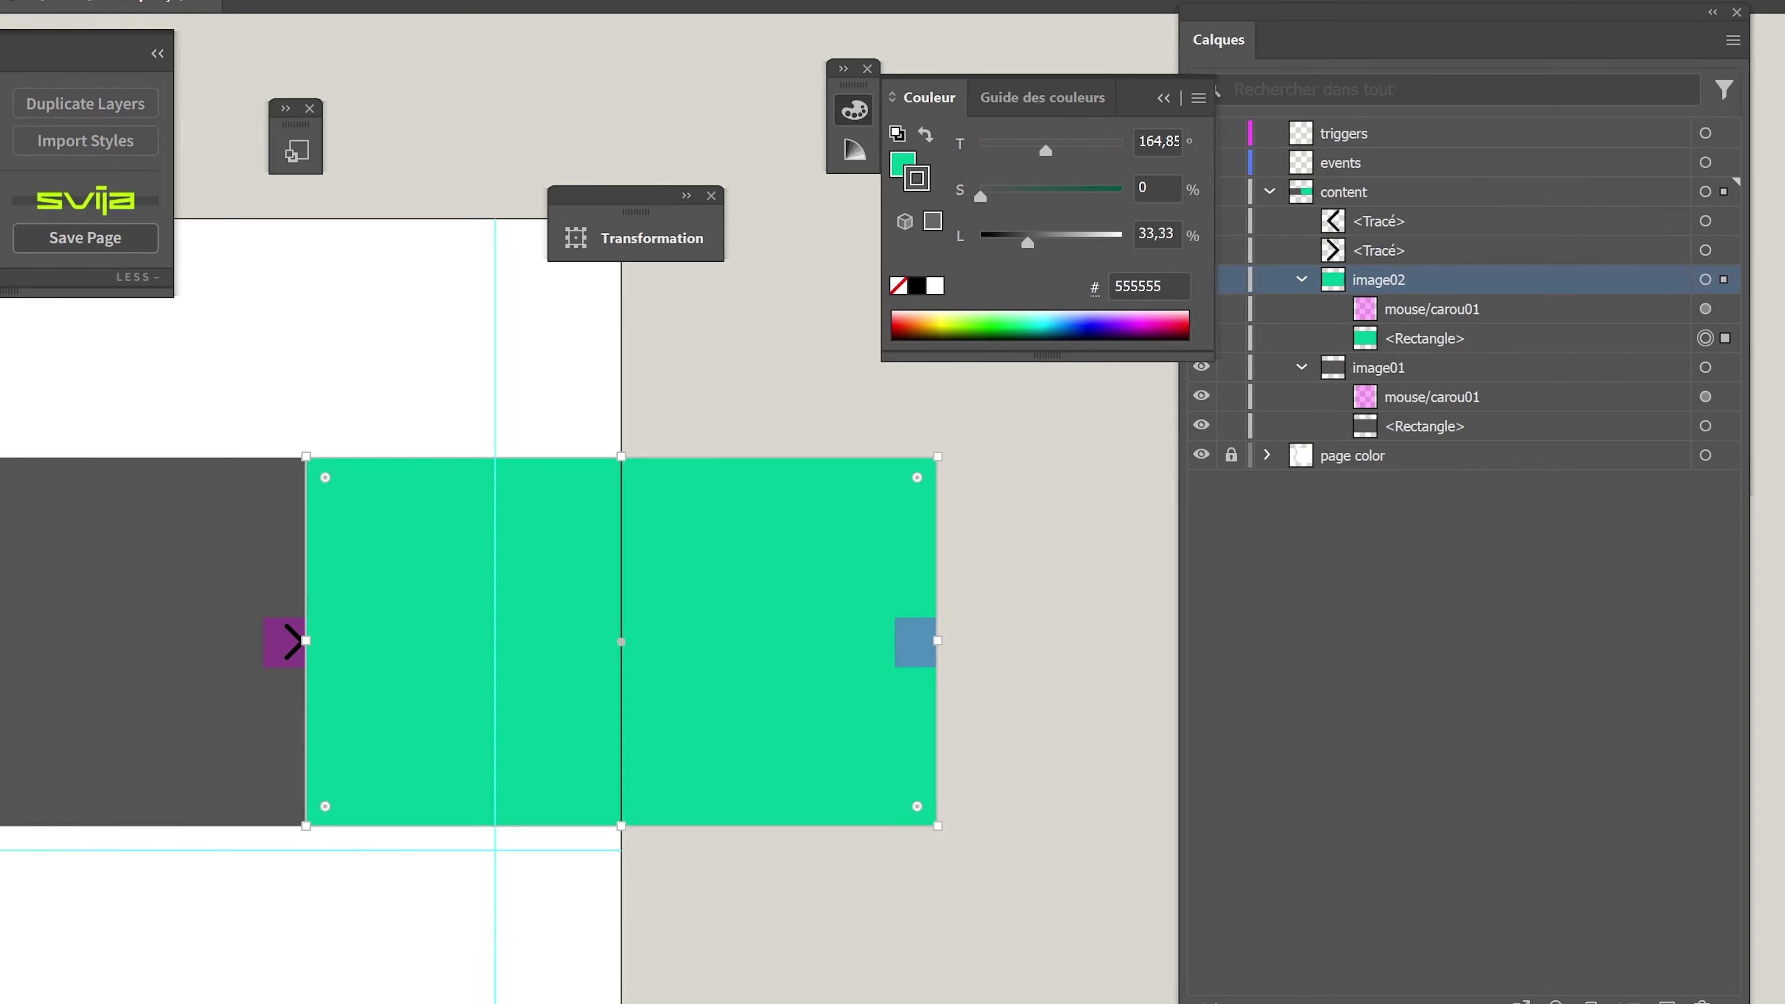
{"action": "key", "text": "ctrl+shift+a"}
{"action": "left_click", "coordinate": [1304, 281]}
{"action": "left_click", "coordinate": [1301, 308]}
{"action": "left_click_drag", "start_coordinate": [1433, 291], "coordinate": [1426, 322]}
{"action": "left_click", "coordinate": [1164, 97]}
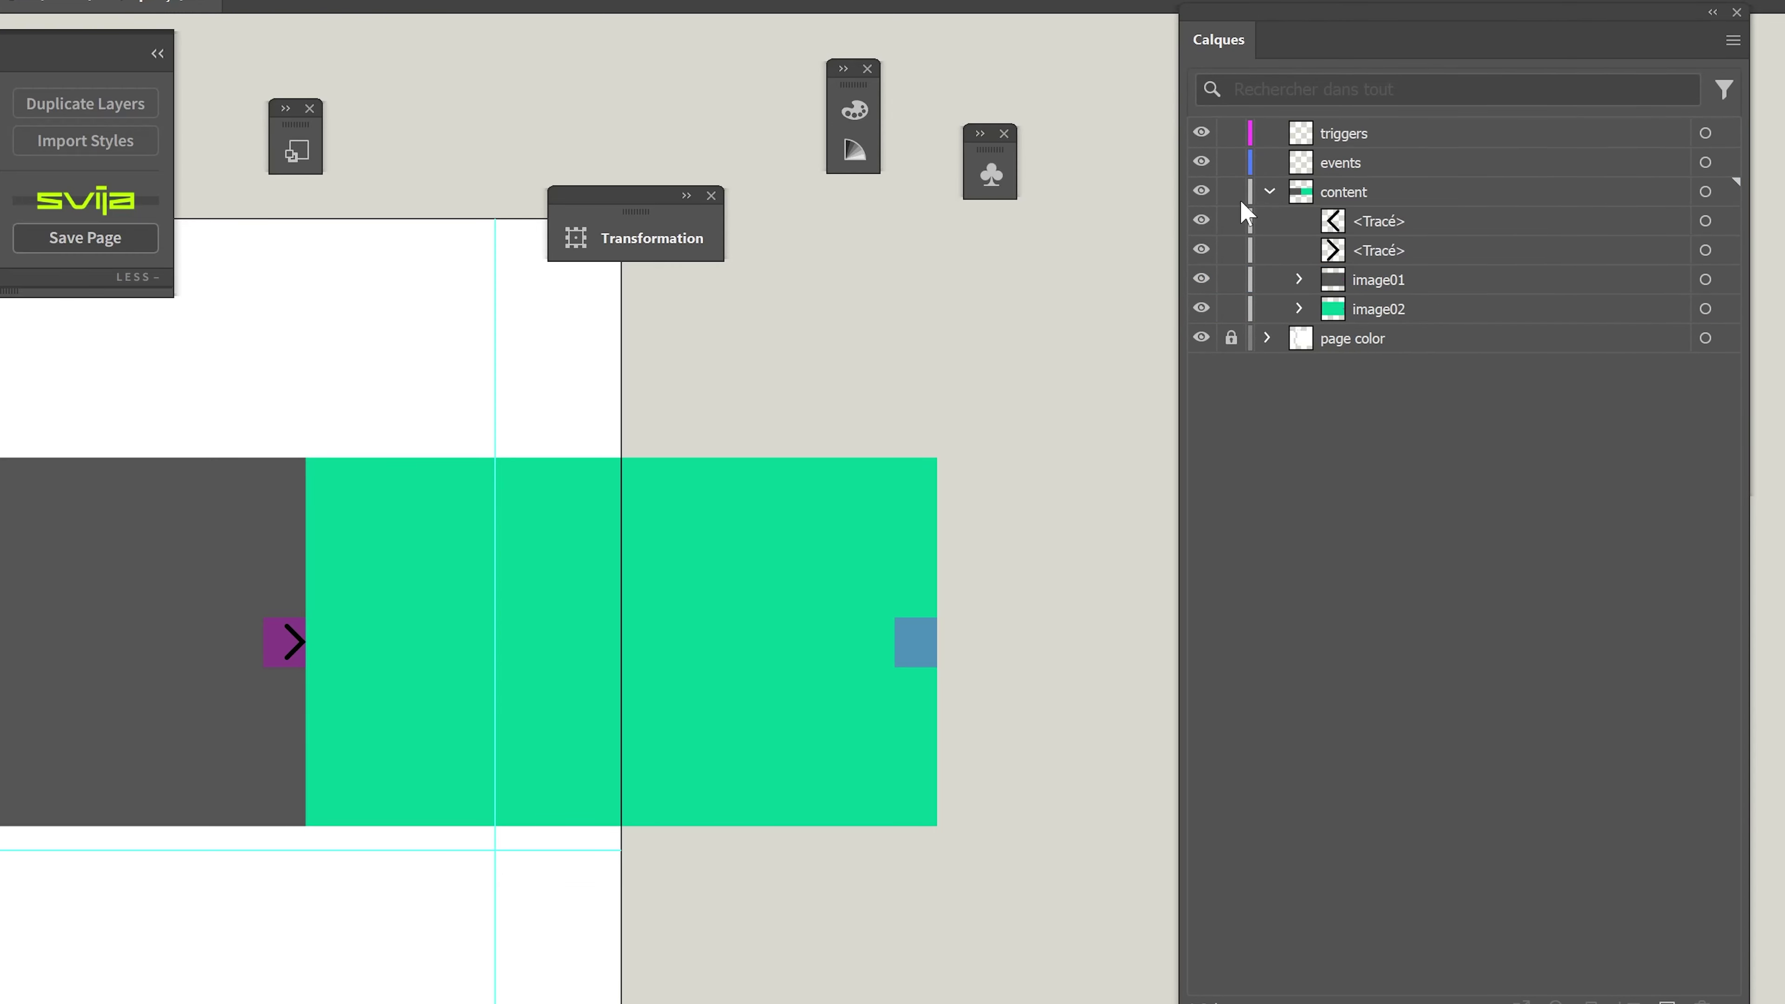
Duplicate image02's mouse/carou01 trigger and place the copy inside the turquoise rectangle against its left edge.
{"action": "left_click", "coordinate": [1298, 280]}
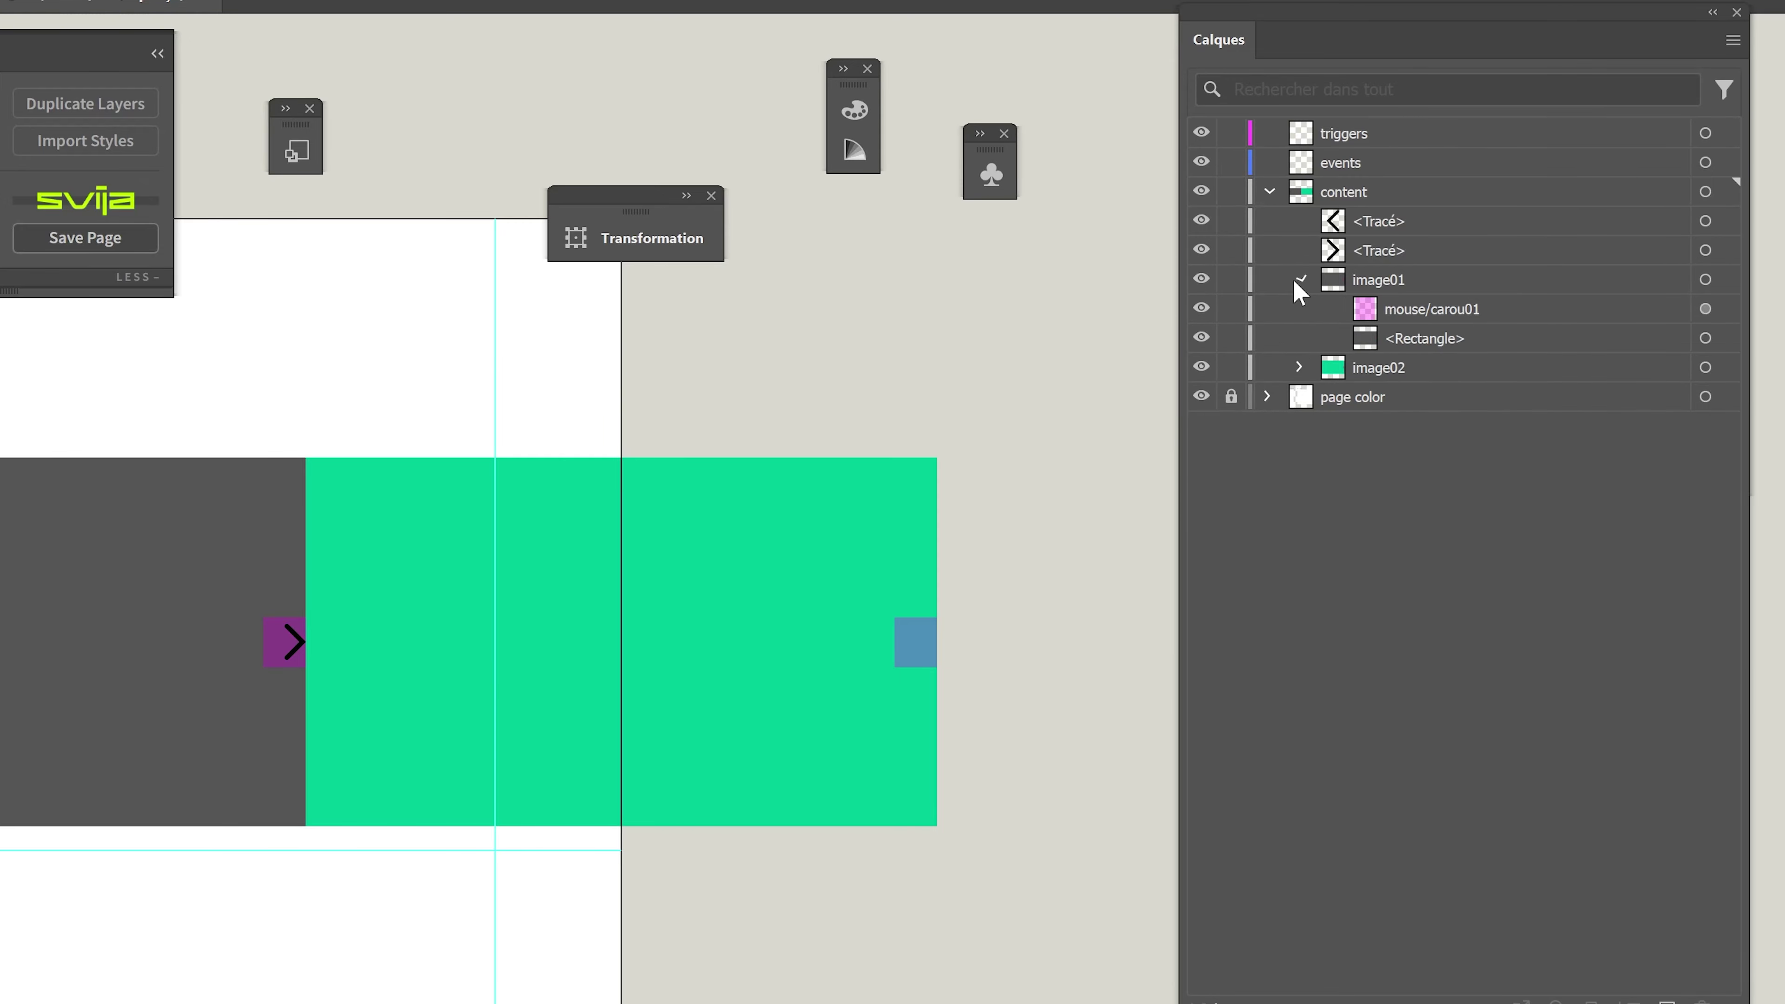
{"action": "left_click", "coordinate": [1299, 279]}
{"action": "left_click", "coordinate": [1301, 309]}
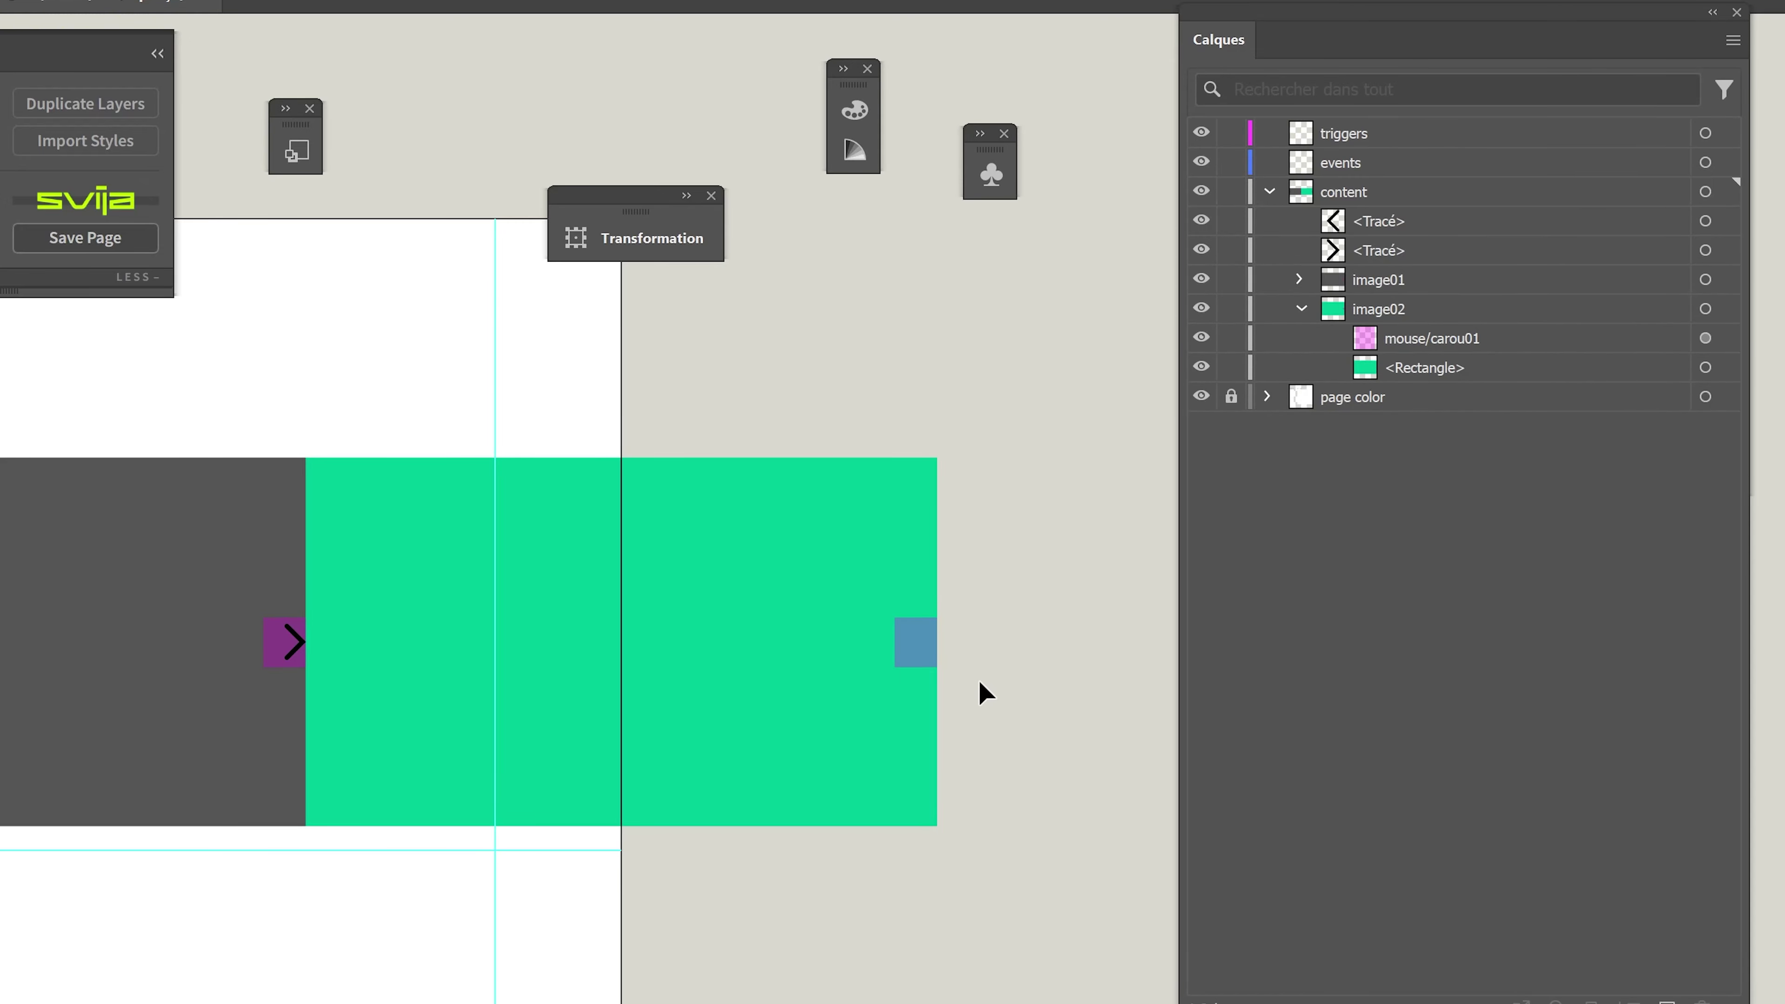
{"action": "left_click", "coordinate": [1706, 339]}
{"action": "left_click_drag", "start_coordinate": [915, 642], "coordinate": [330, 657]}
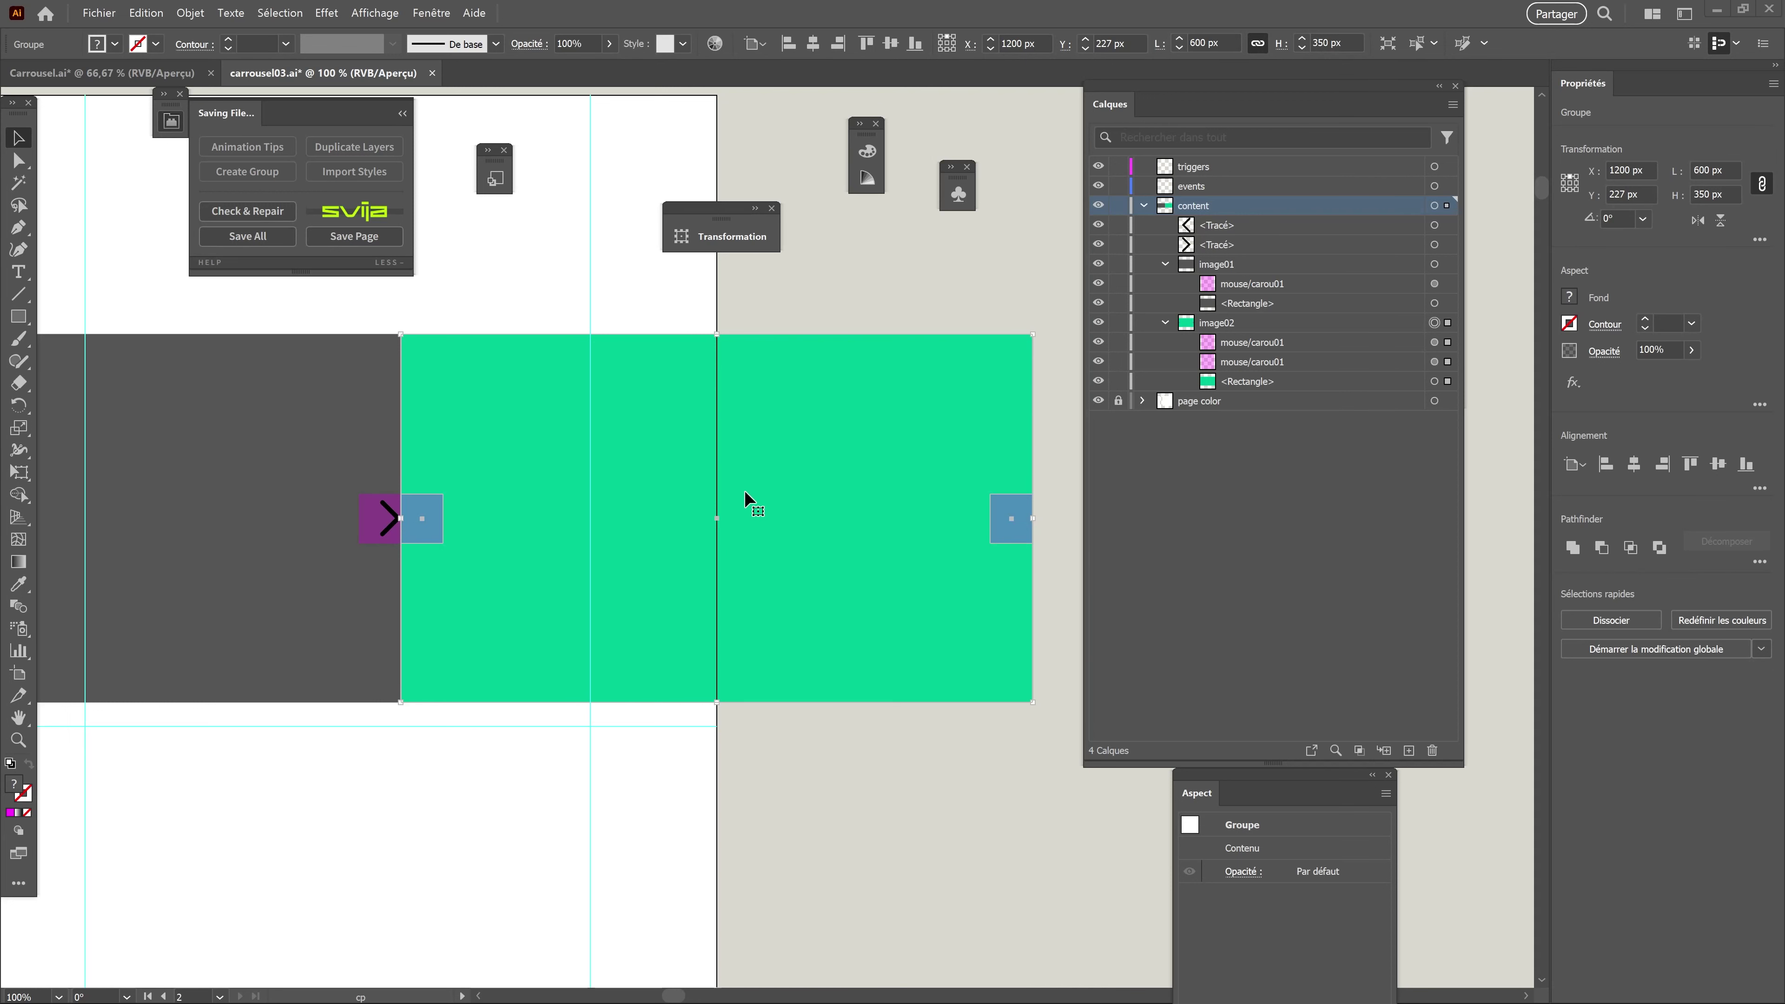
{"action": "scroll", "coordinate": [630, 556], "scroll_direction": "left", "scroll_amount": 1}
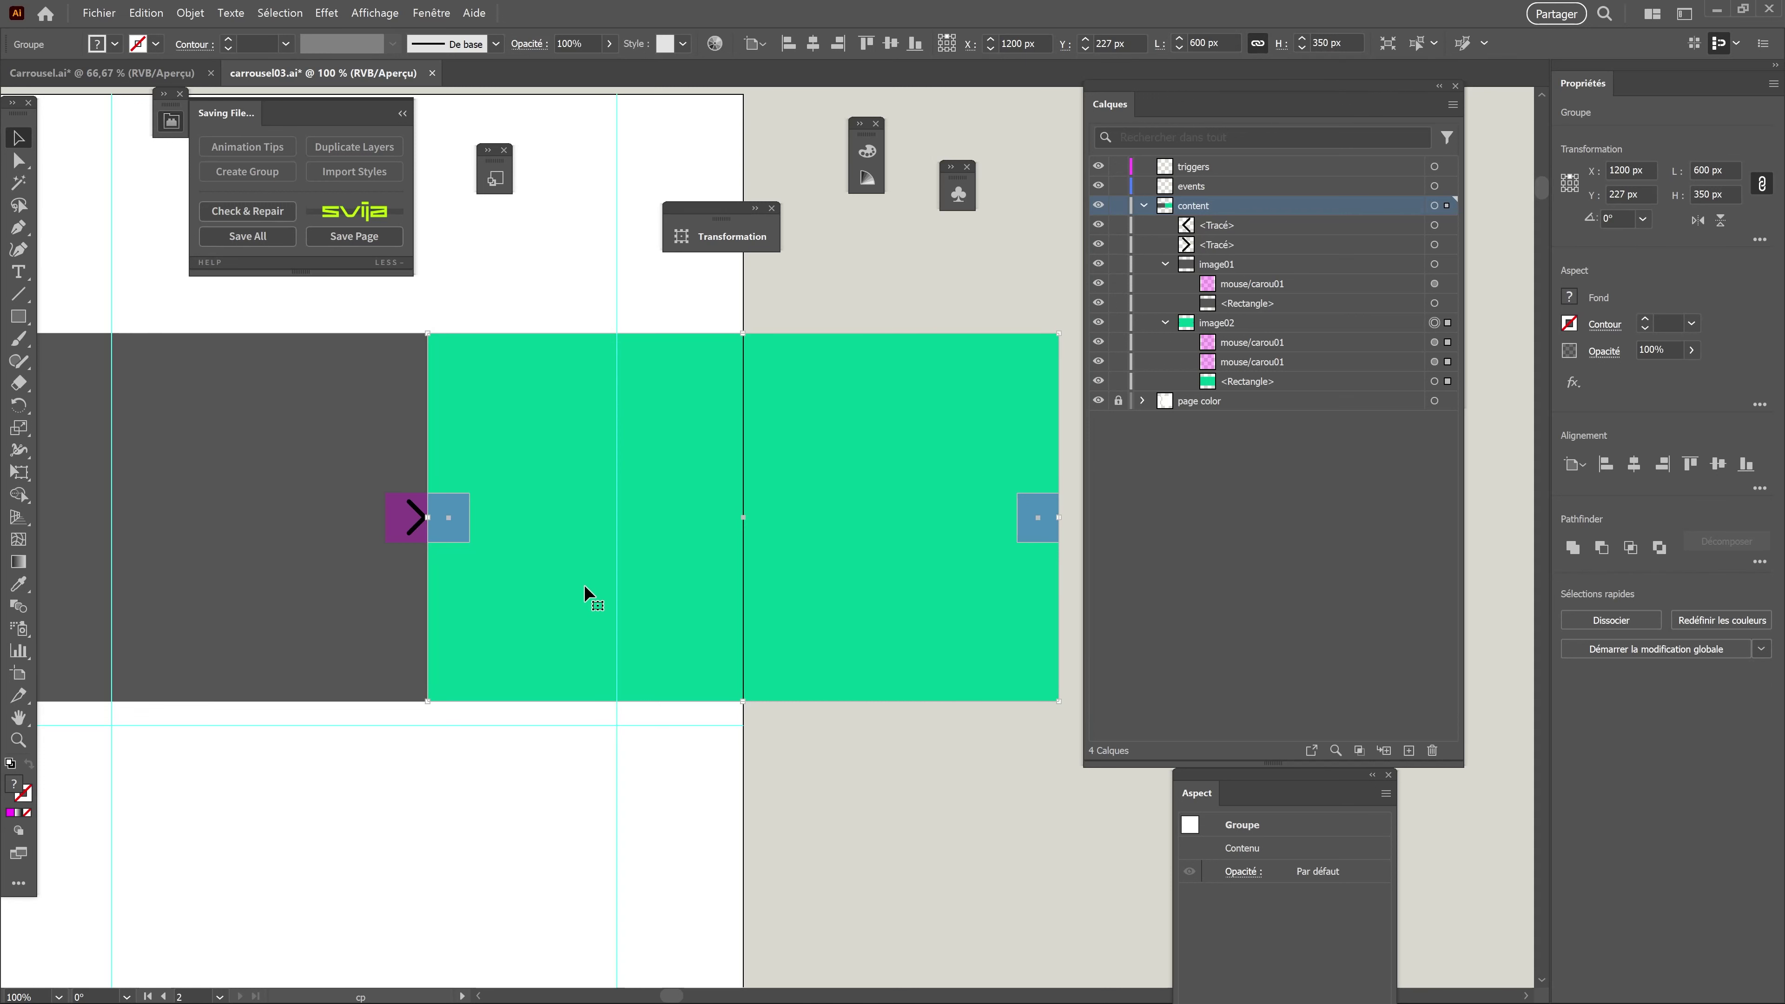
{"action": "scroll", "coordinate": [572, 593], "scroll_direction": "down", "scroll_amount": 1}
{"action": "scroll", "coordinate": [873, 575], "scroll_direction": "left", "scroll_amount": 3}
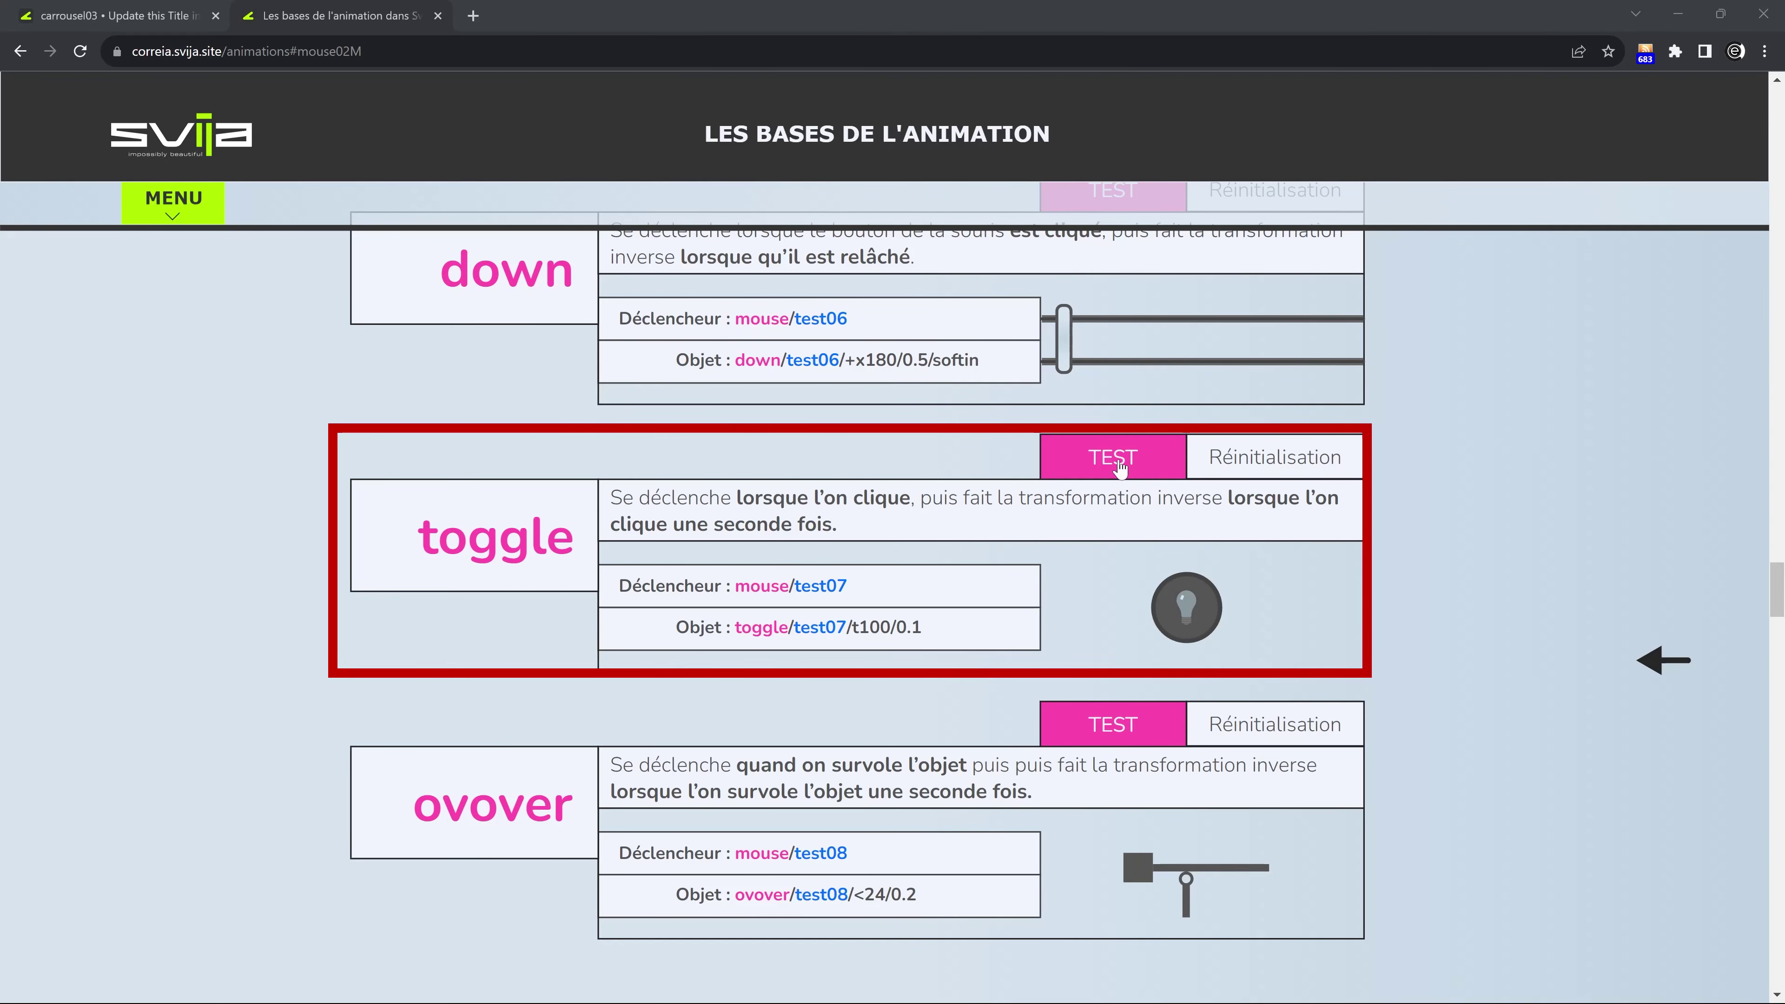
Switch to the Svija animation basics page in the browser and test the toggle example and the object transformation demo.
{"action": "left_click", "coordinate": [1119, 468]}
{"action": "left_click", "coordinate": [1119, 468]}
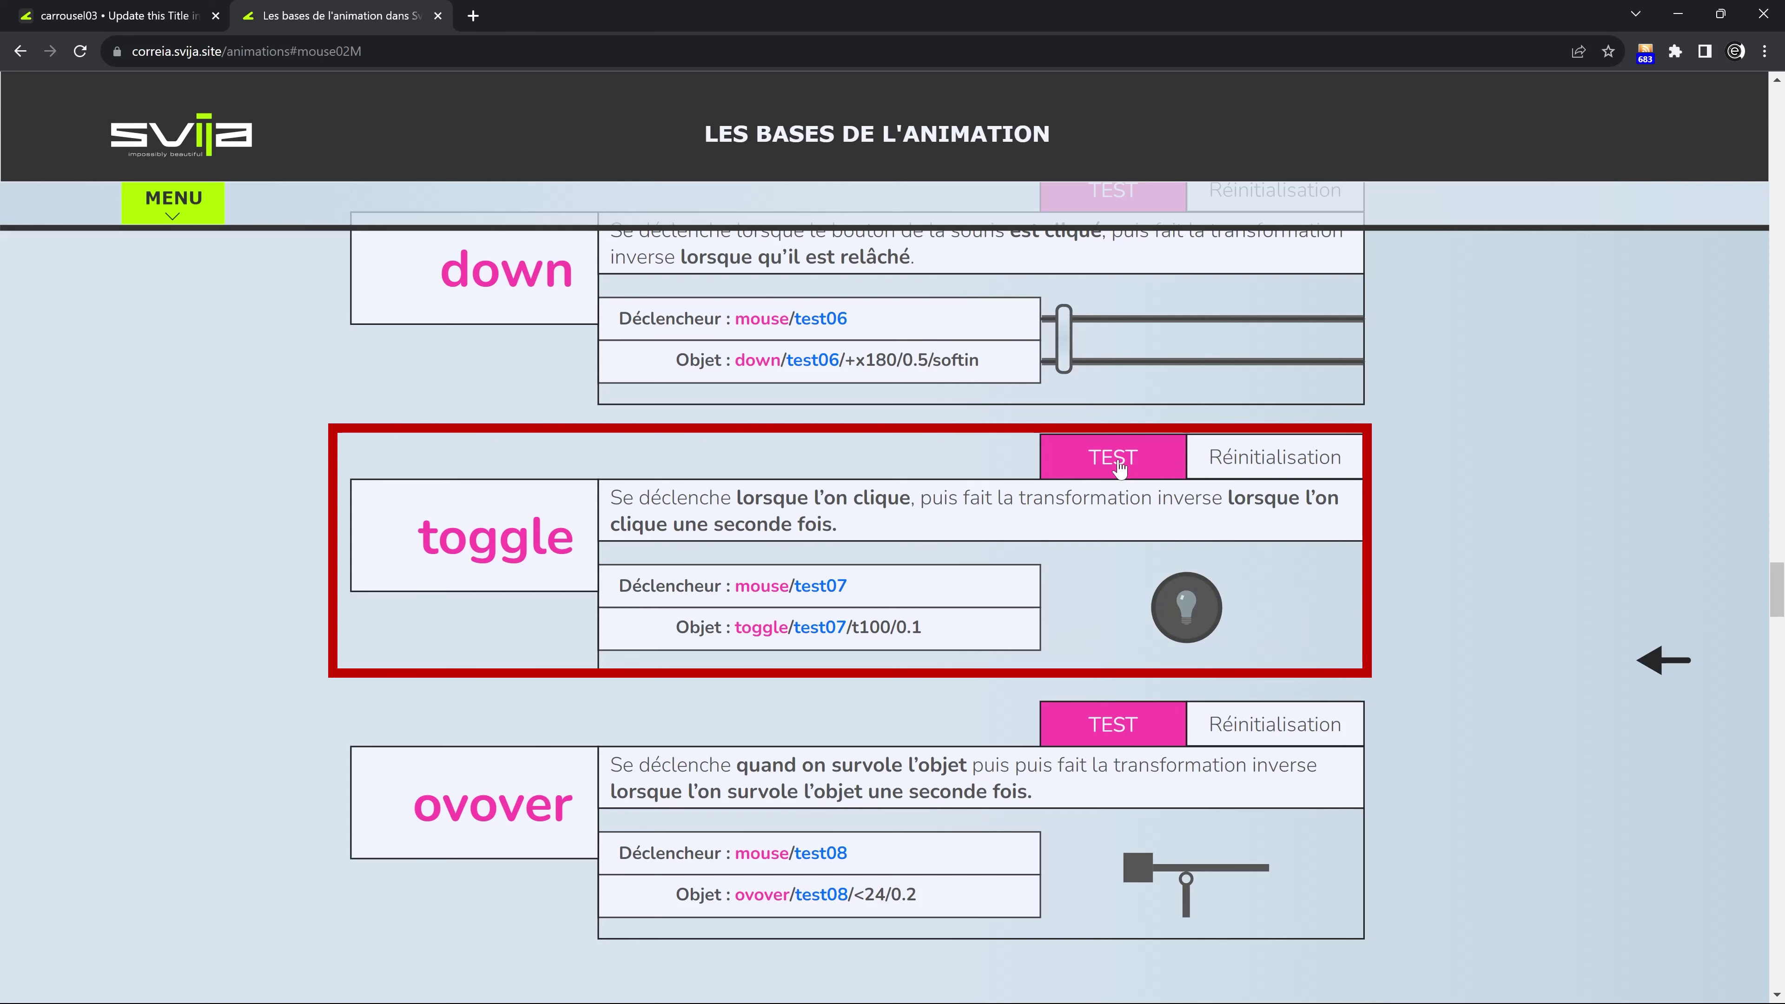
{"action": "left_click", "coordinate": [1119, 468]}
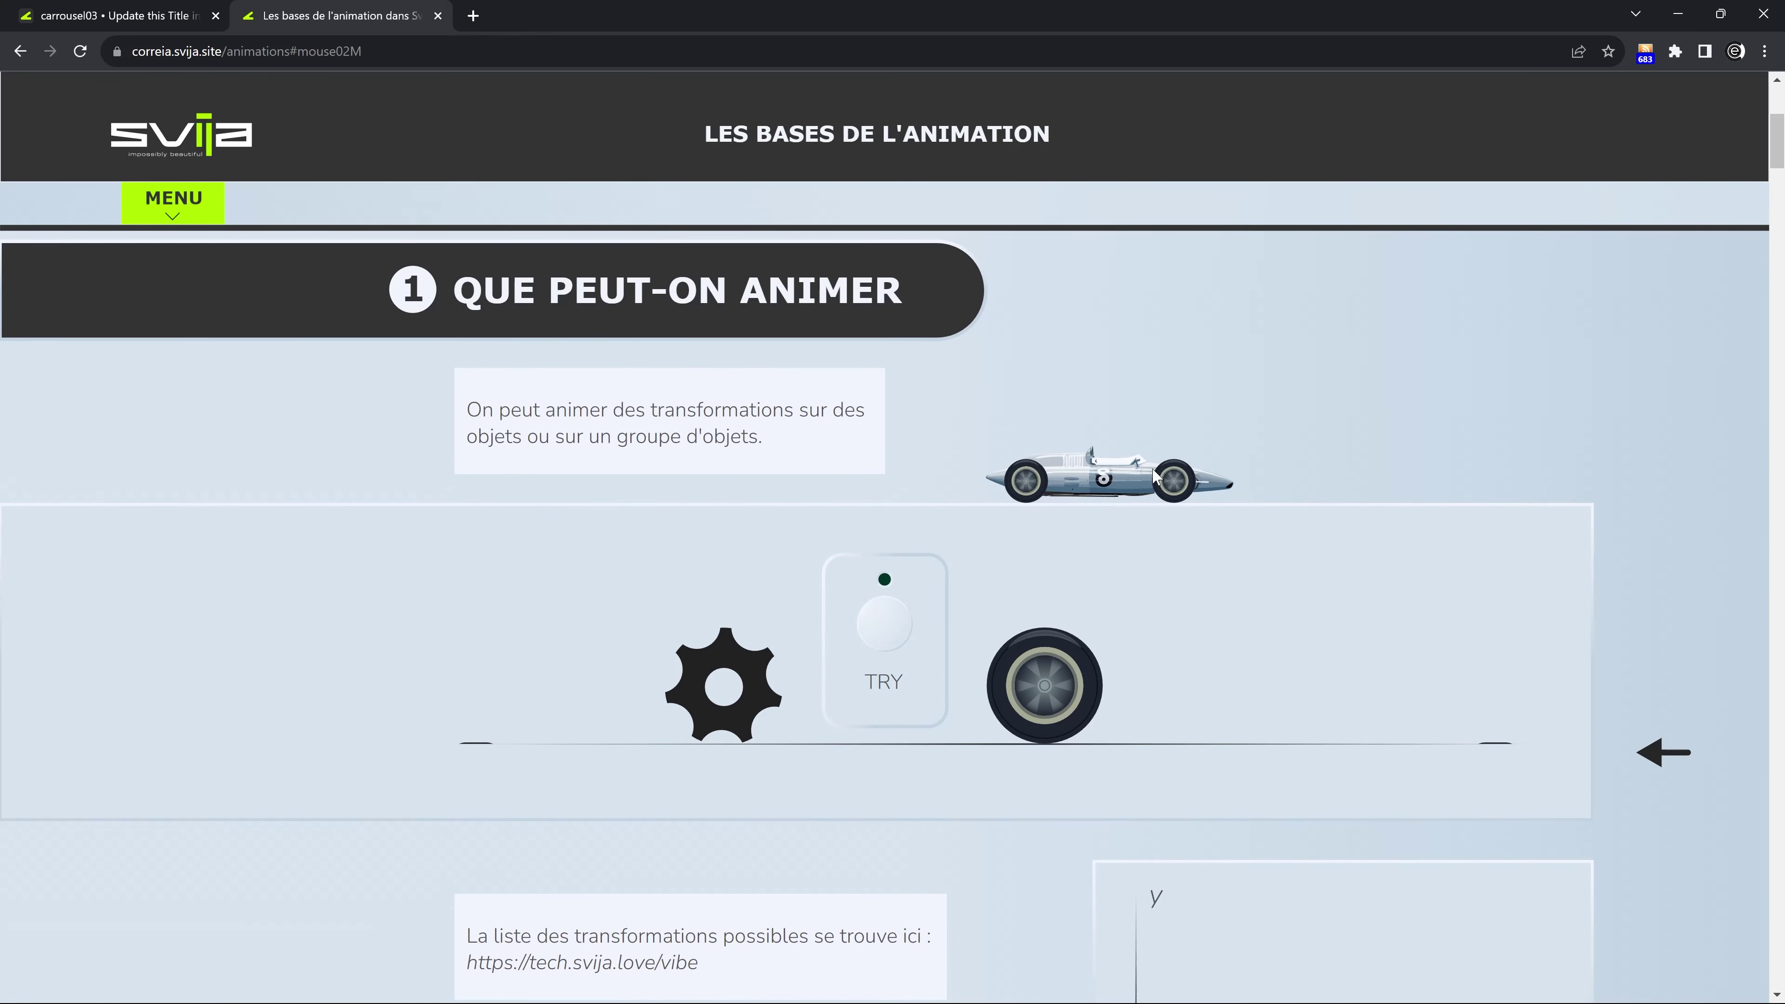
{"action": "left_click", "coordinate": [883, 633]}
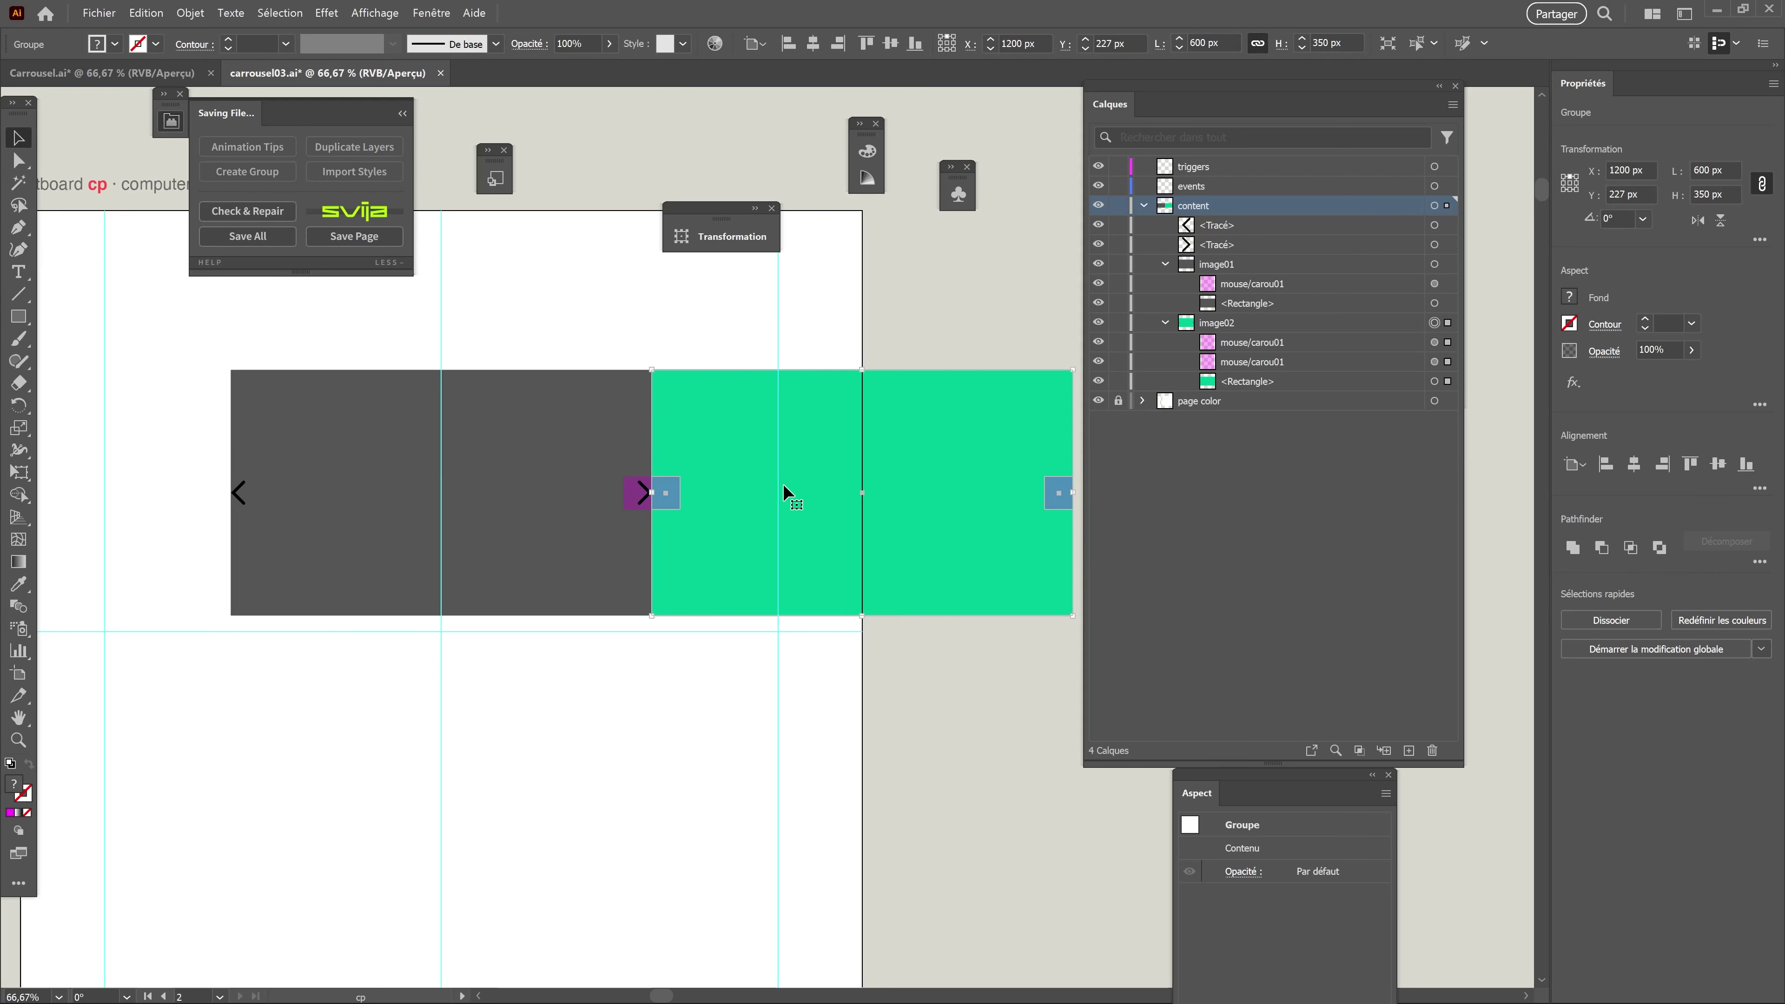
Switch back to Illustrator and examine the carousel arrows and the two adjoining trigger areas where the grey and turquoise slides meet.
{"action": "scroll", "coordinate": [691, 502], "scroll_direction": "up", "scroll_amount": 3}
{"action": "left_click", "coordinate": [636, 485]}
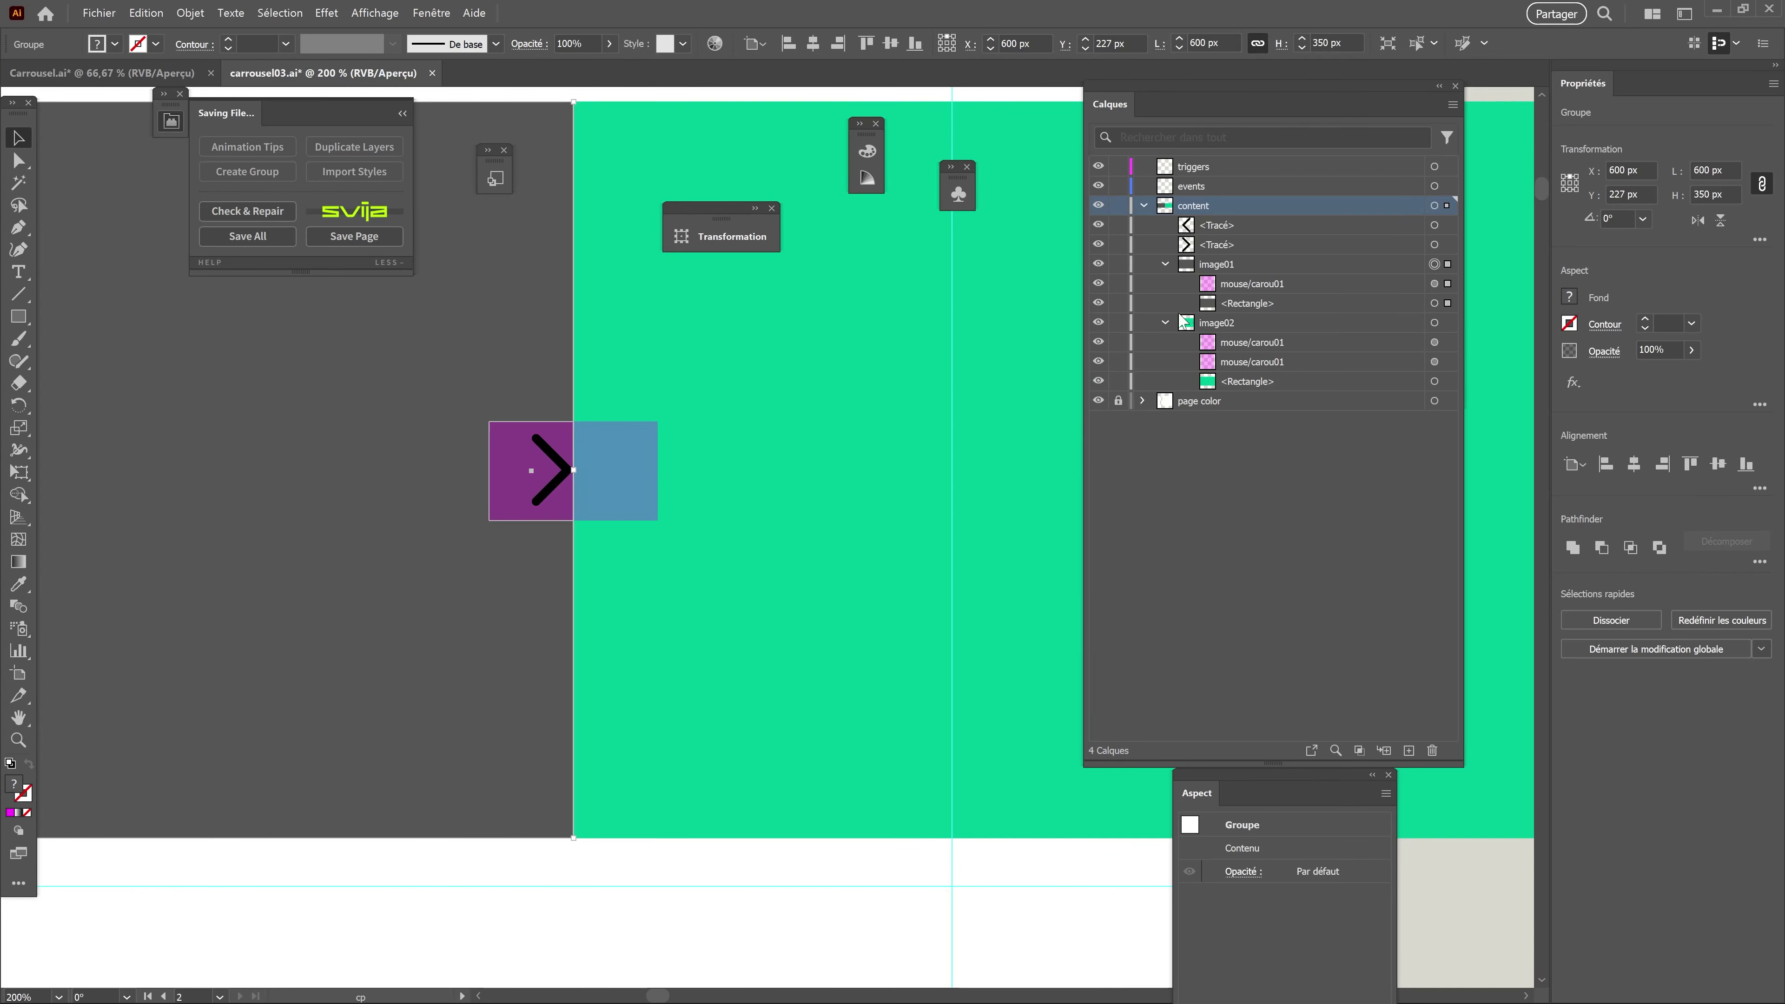
{"action": "left_click", "coordinate": [1094, 288]}
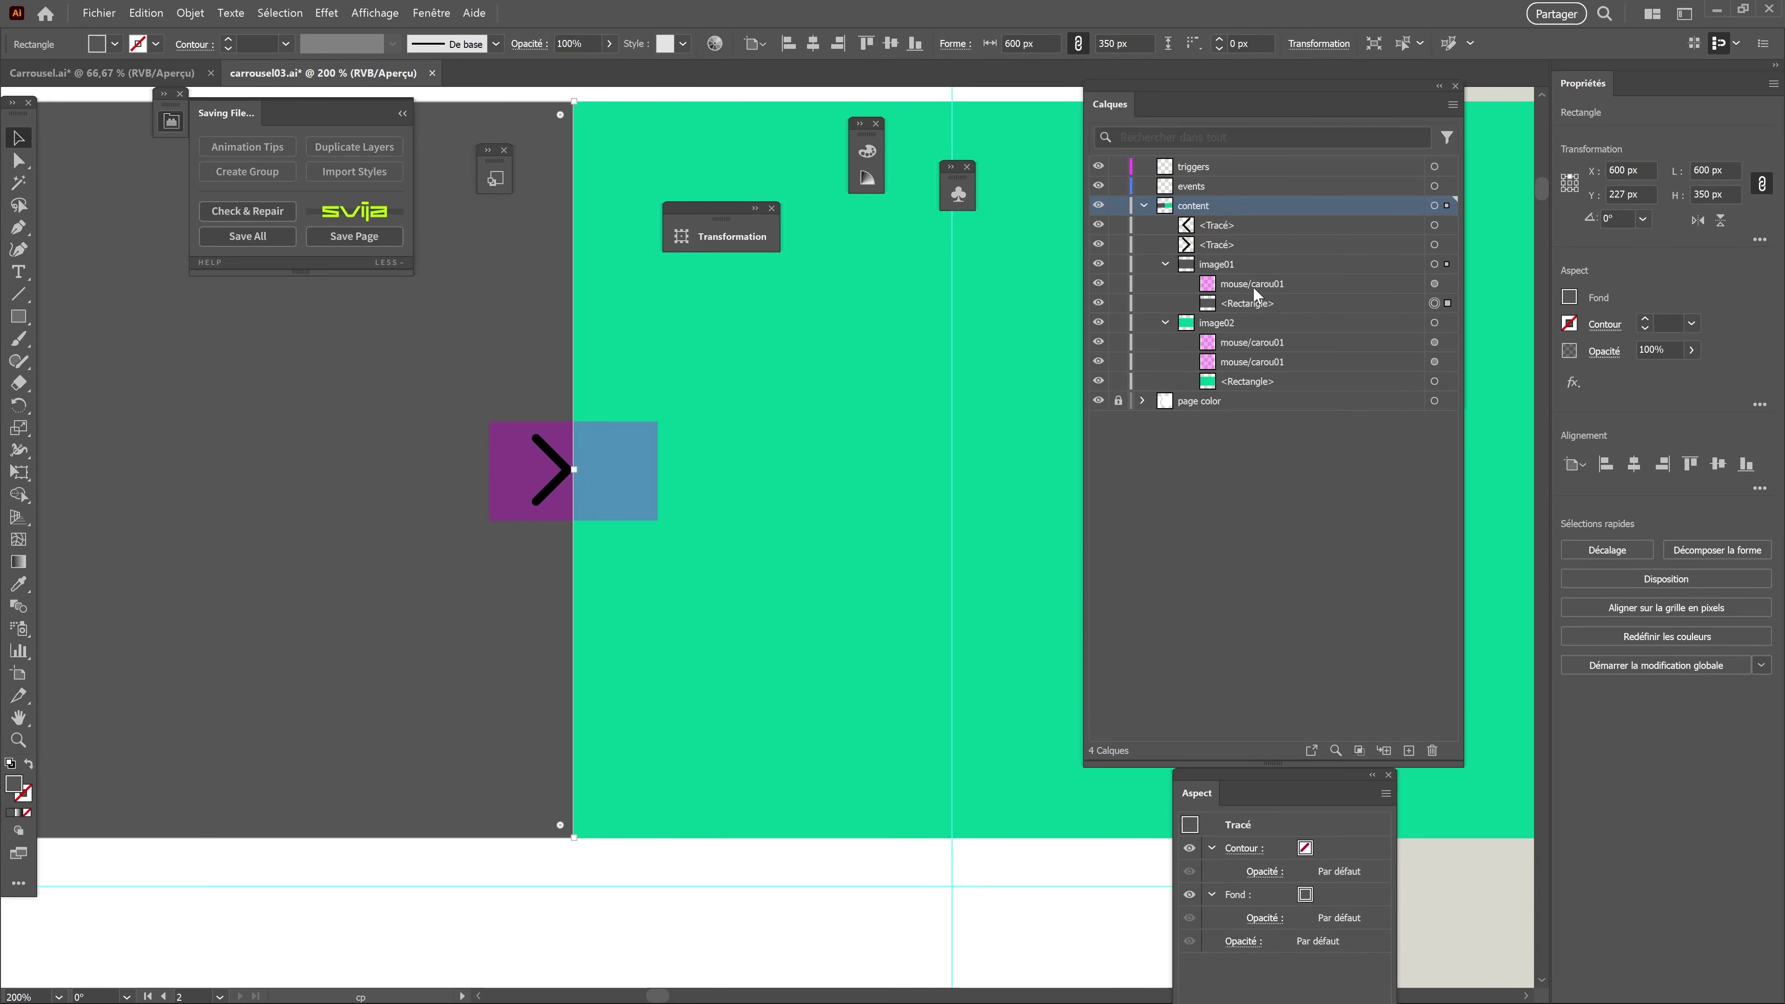
{"action": "left_click", "coordinate": [640, 466]}
{"action": "scroll", "coordinate": [640, 467], "scroll_direction": "down", "scroll_amount": 3}
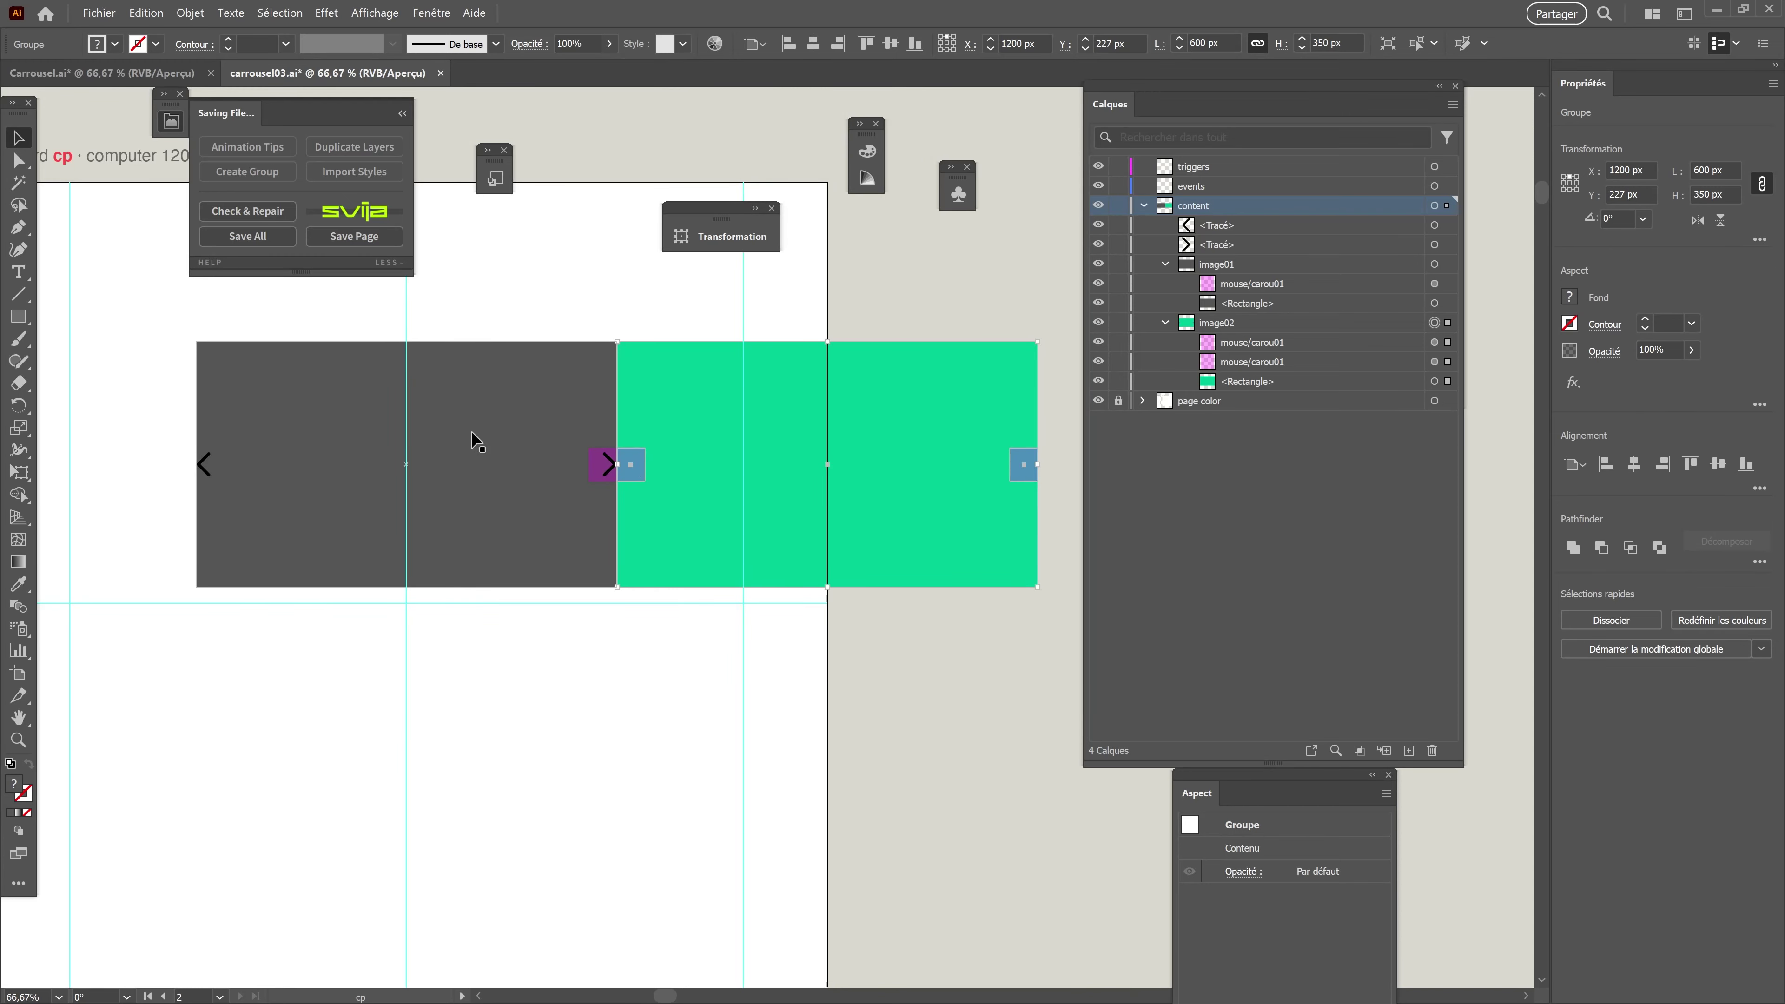
{"action": "left_click", "coordinate": [204, 476]}
{"action": "key", "text": "ctrl+minus"}
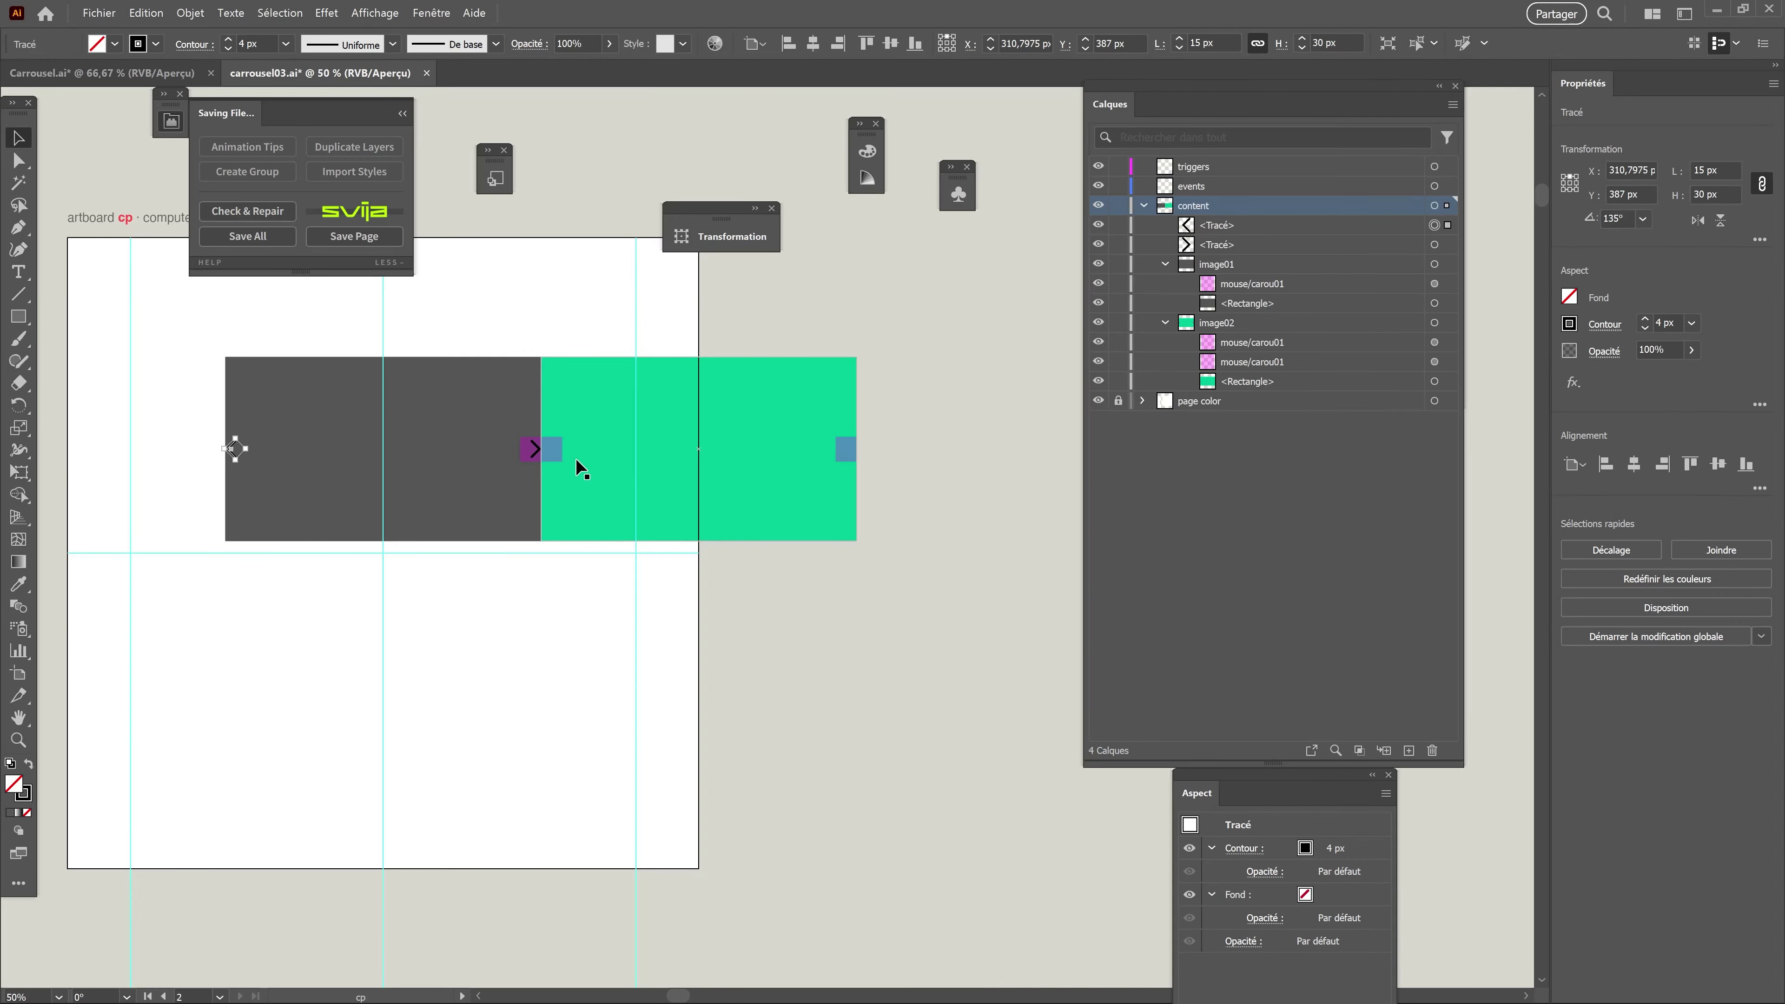
{"action": "scroll", "coordinate": [577, 458], "scroll_direction": "up", "scroll_amount": 3}
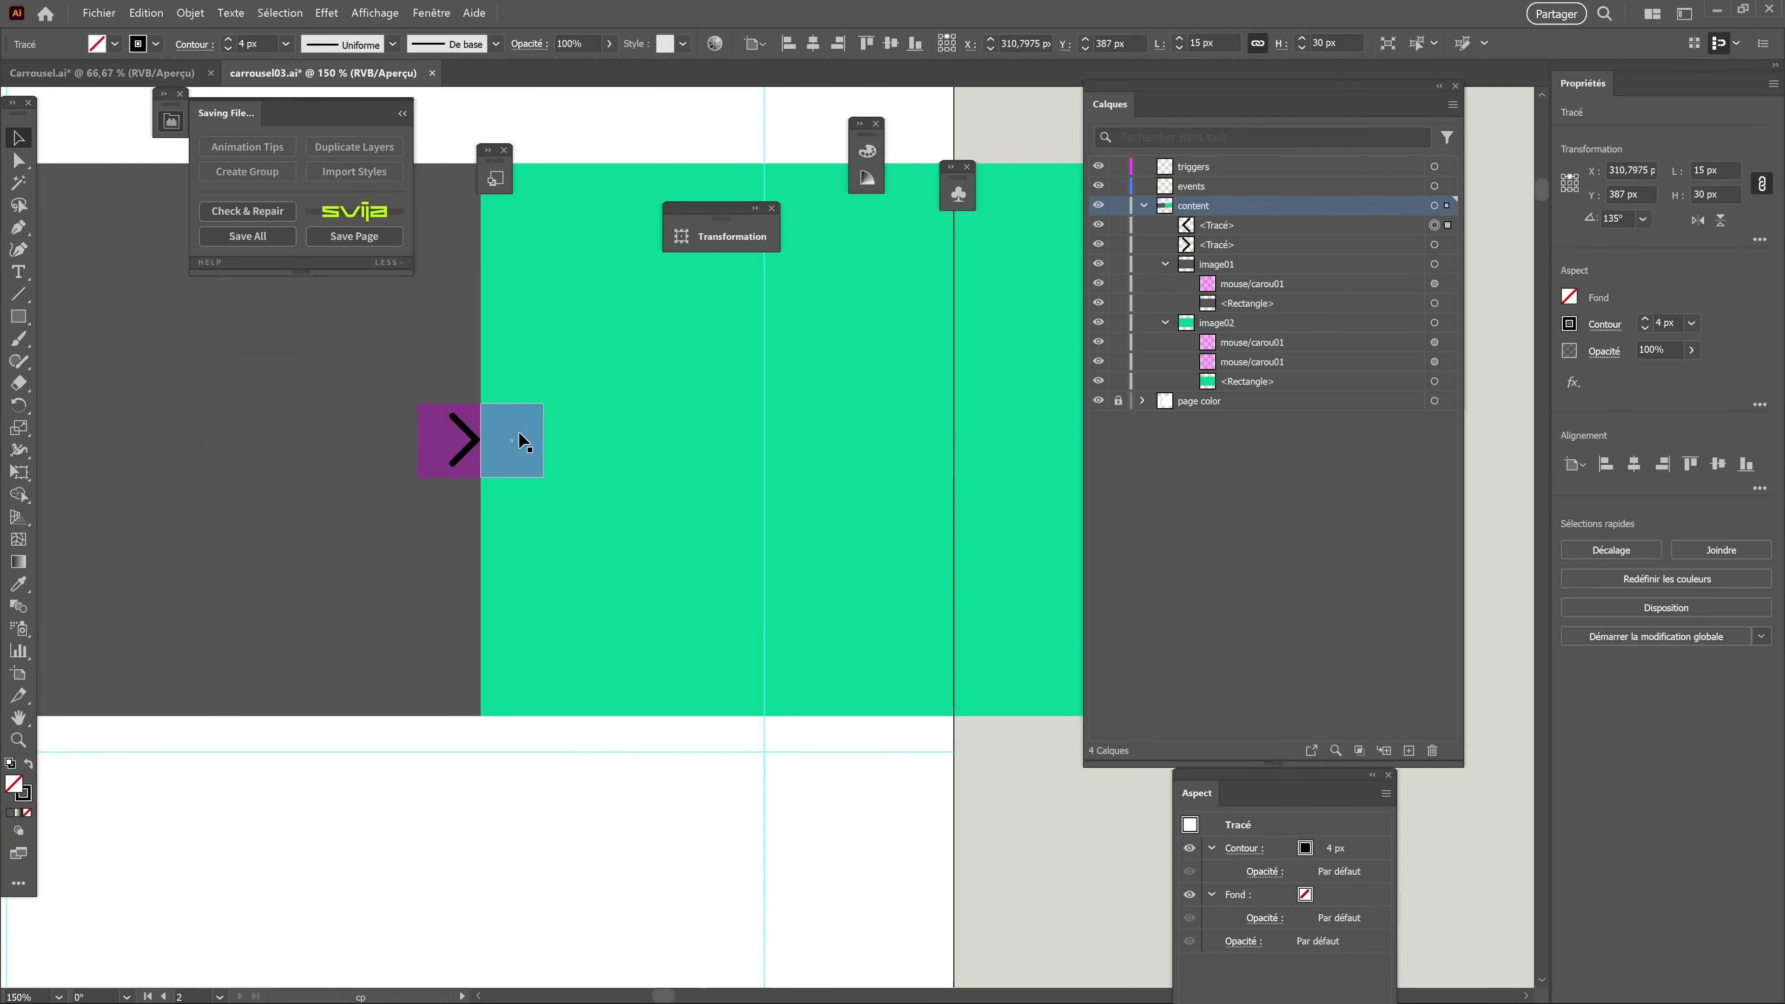
{"action": "scroll", "coordinate": [518, 435], "scroll_direction": "down", "scroll_amount": 3}
{"action": "scroll", "coordinate": [415, 582], "scroll_direction": "down", "scroll_amount": 1}
{"action": "scroll", "coordinate": [438, 542], "scroll_direction": "left", "scroll_amount": 2}
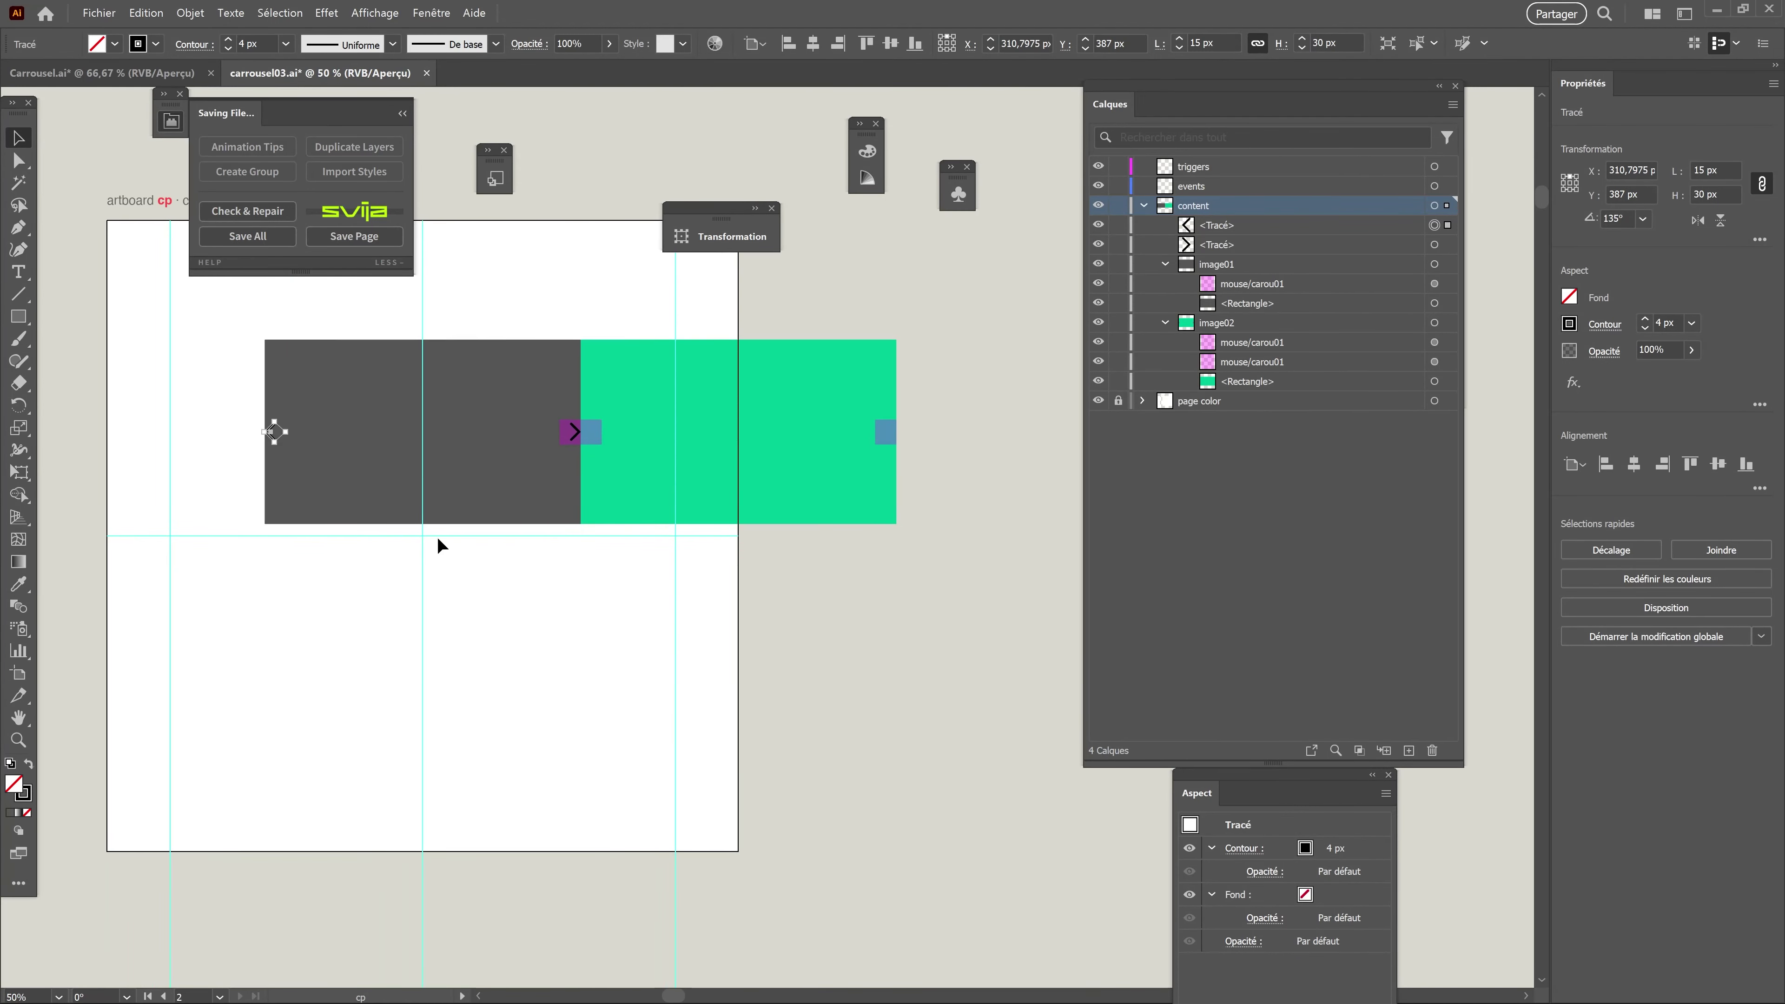
{"action": "scroll", "coordinate": [437, 534], "scroll_direction": "up", "scroll_amount": 1}
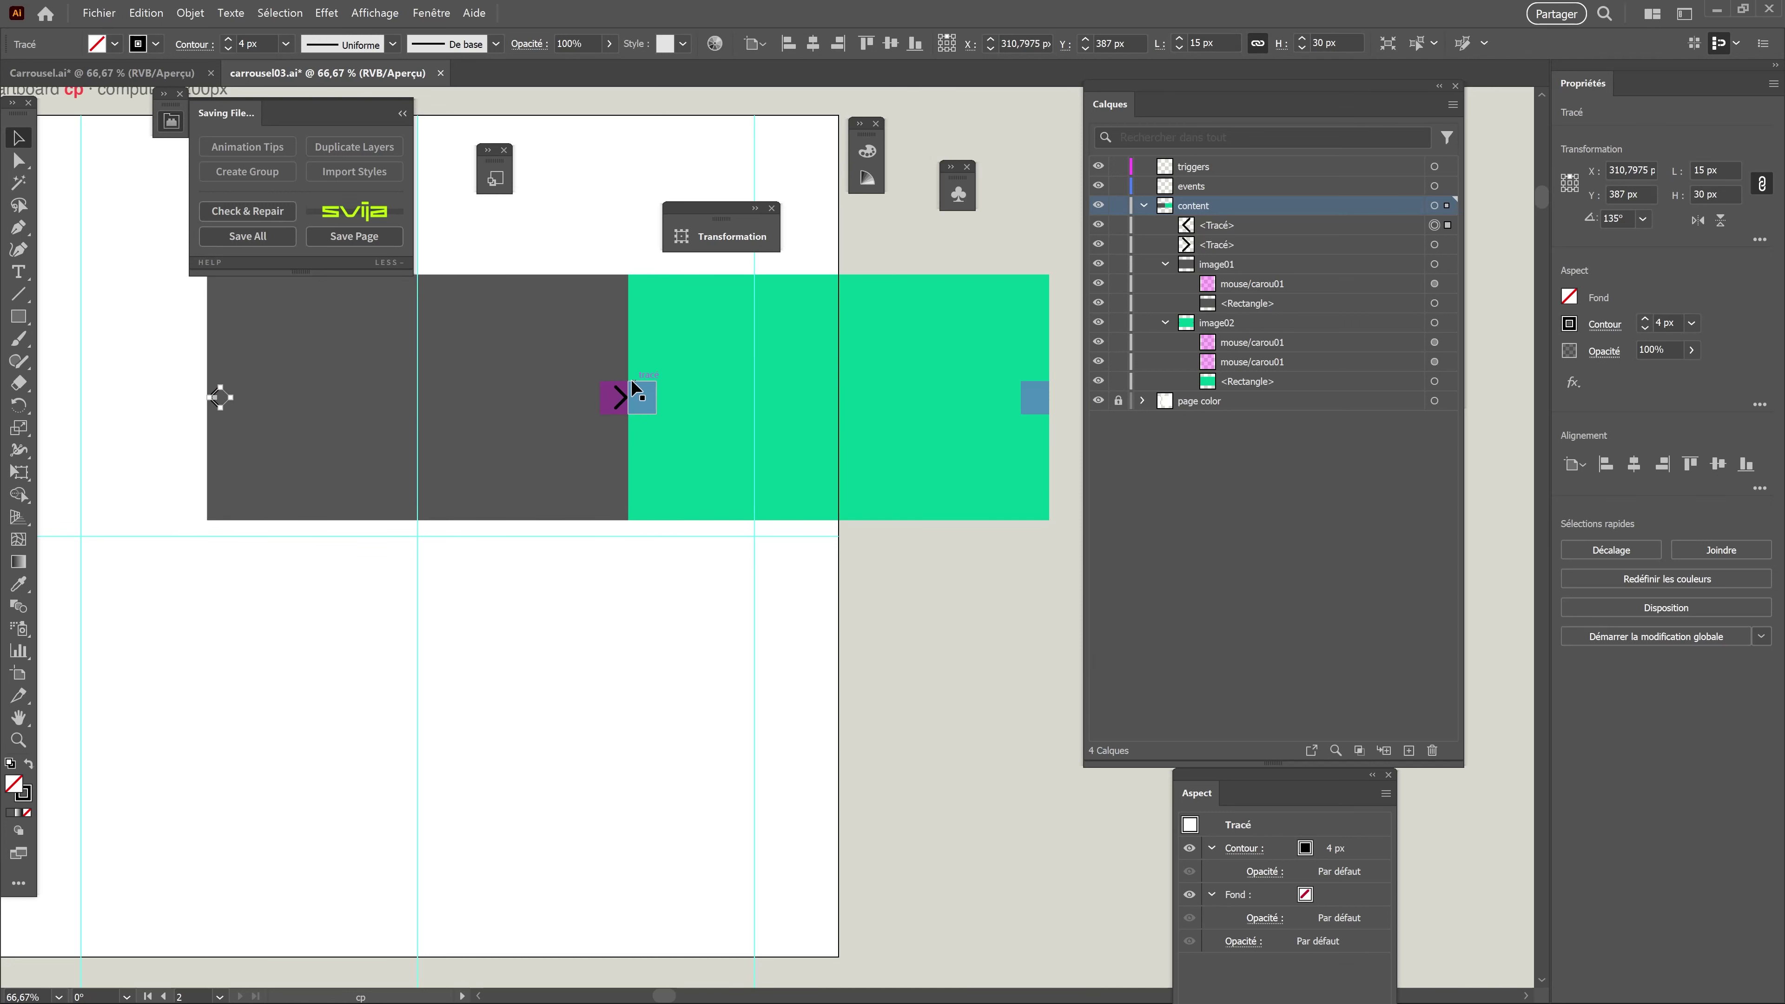
{"action": "scroll", "coordinate": [619, 405], "scroll_direction": "up", "scroll_amount": 3}
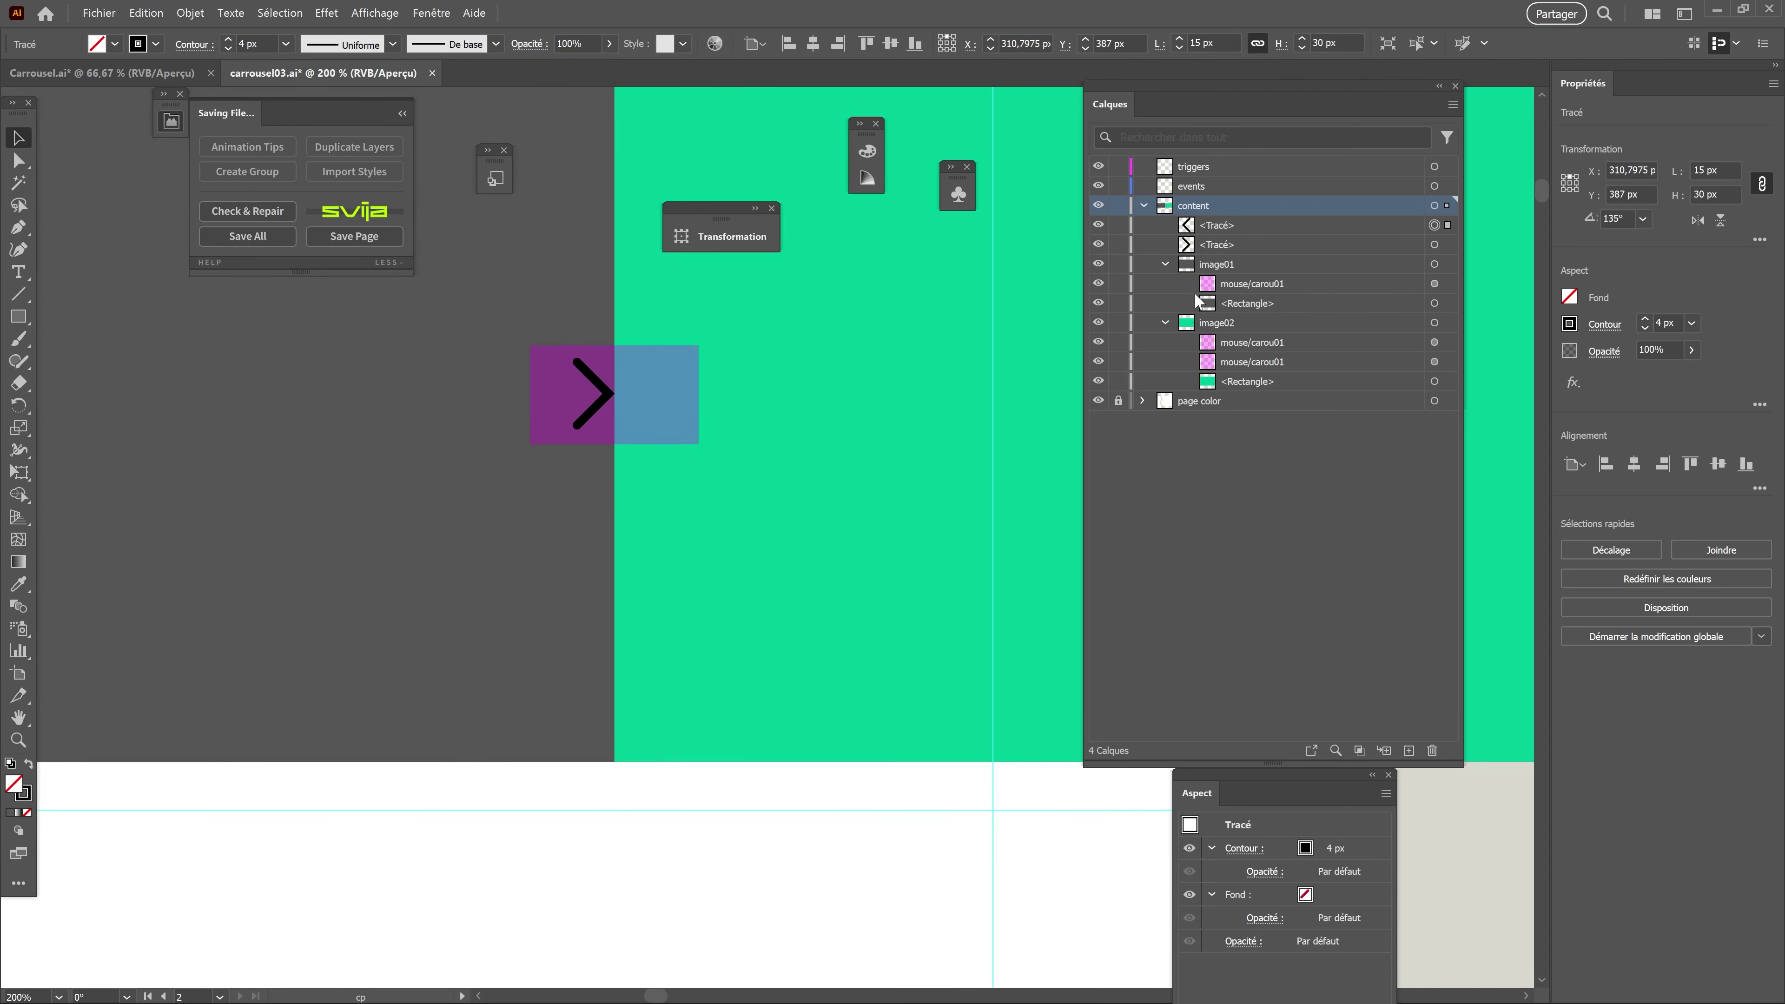
Toggle the visibility of image02's upper mouse/carou01 entry to identify its trigger area, and check its name without changing it.
{"action": "left_click", "coordinate": [1099, 344]}
{"action": "left_click", "coordinate": [1099, 343]}
{"action": "left_click", "coordinate": [1099, 343]}
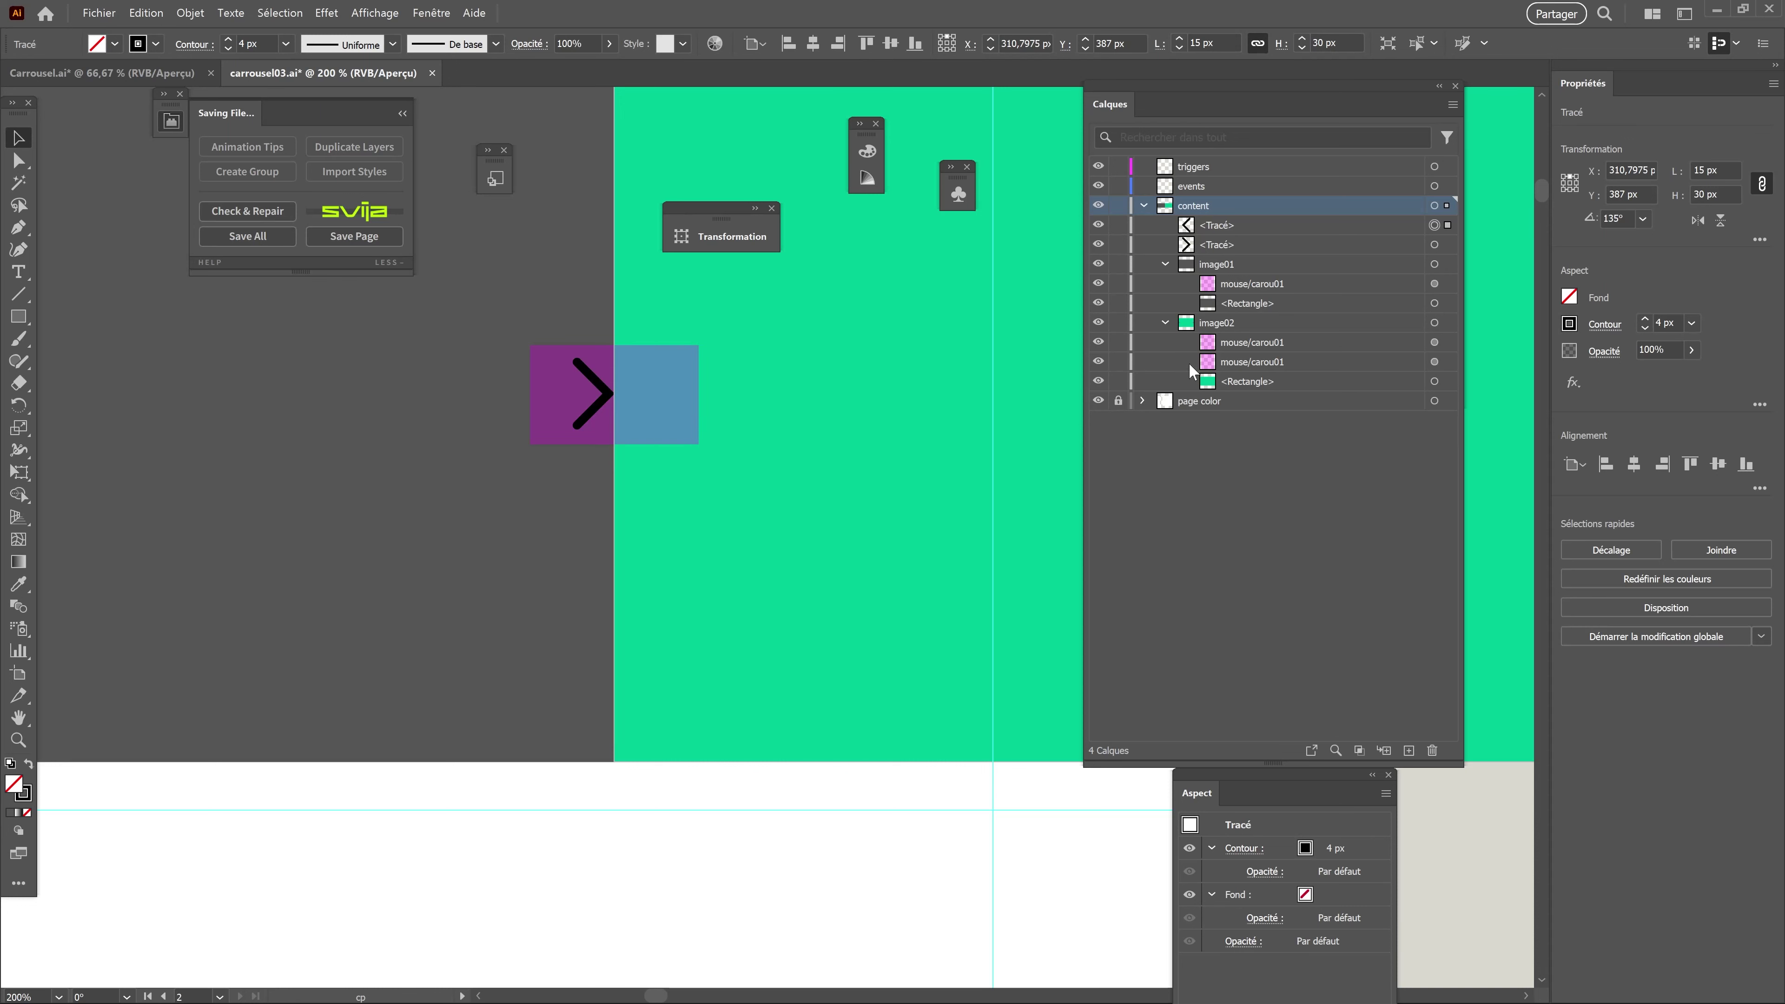
{"action": "double_click", "coordinate": [1281, 345]}
{"action": "left_click_drag", "start_coordinate": [1285, 342], "coordinate": [1302, 343]}
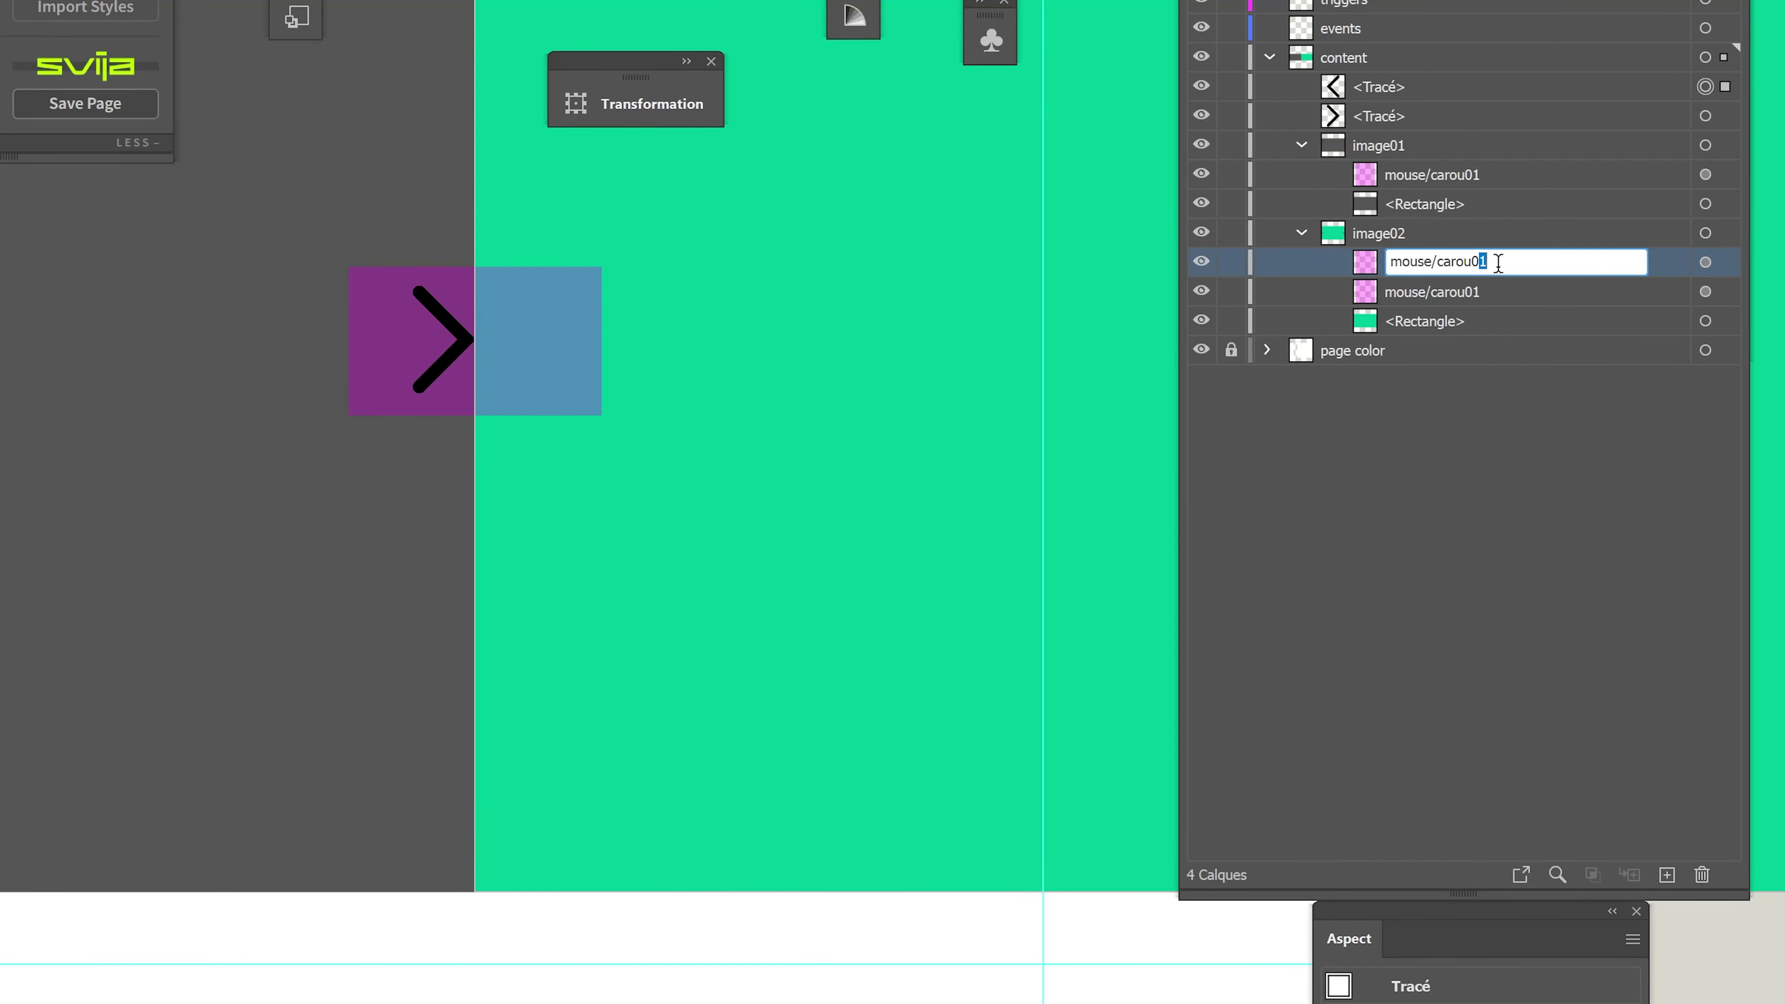
{"action": "left_click_drag", "start_coordinate": [1499, 262], "coordinate": [1368, 262]}
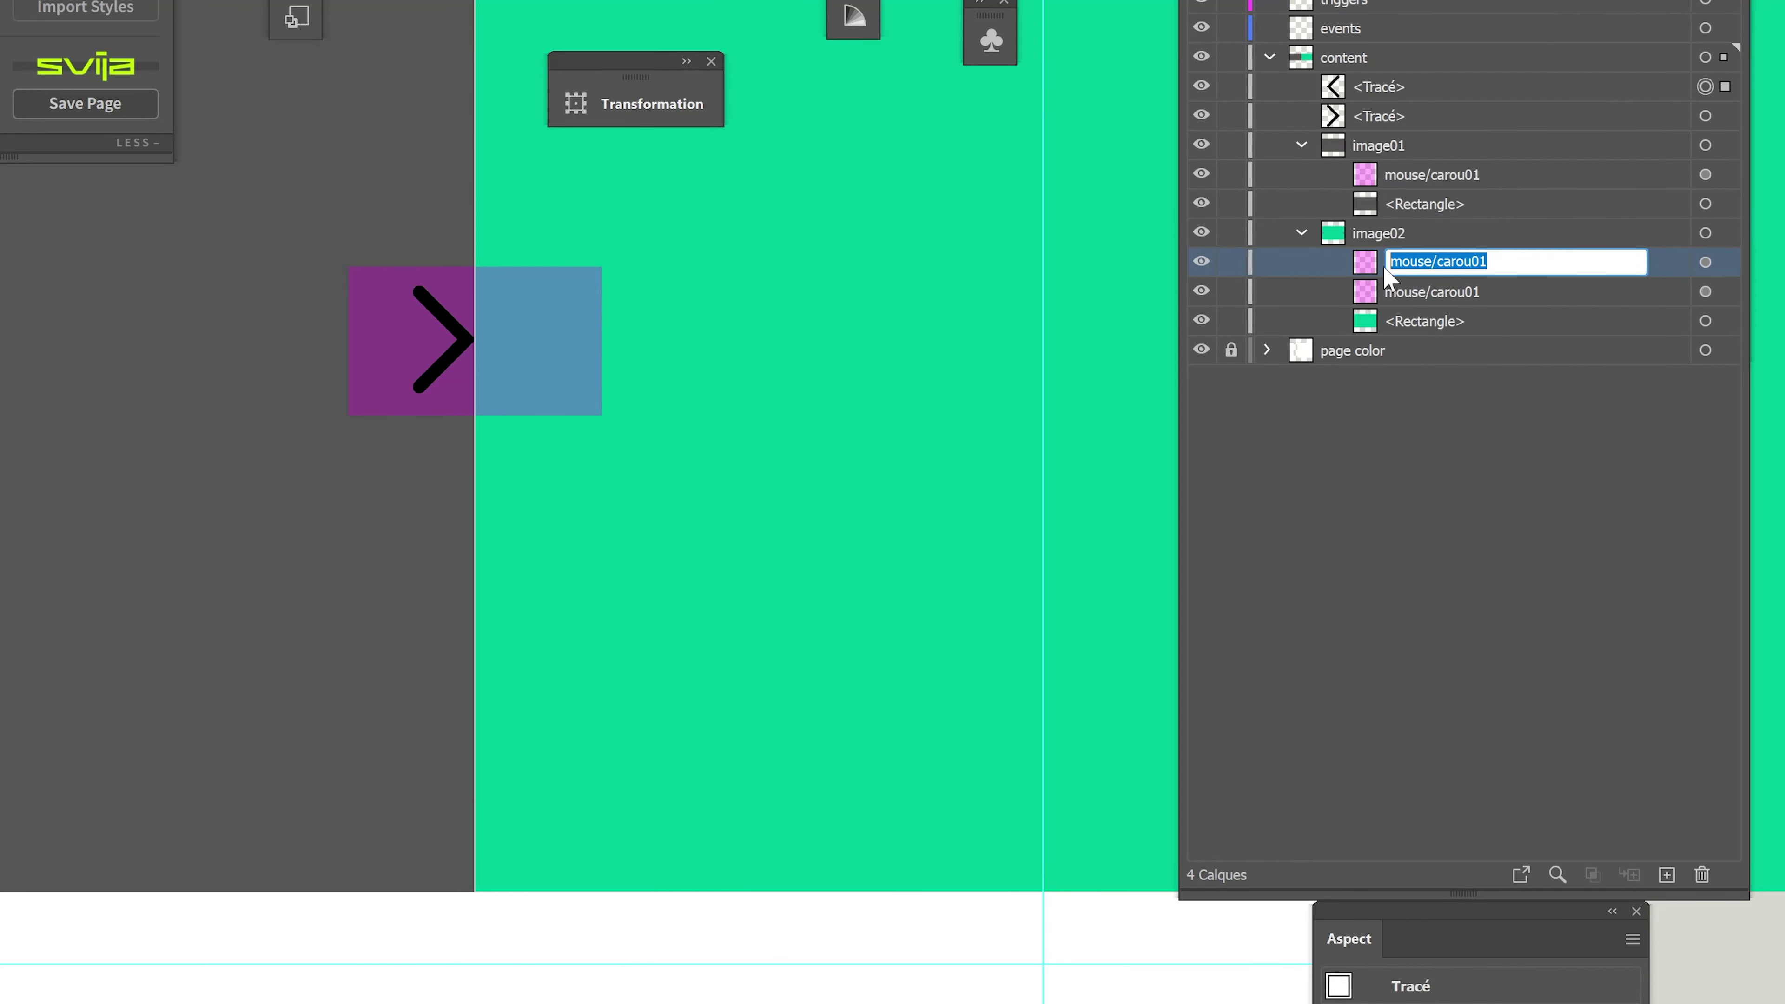
{"action": "key", "text": "Return"}
Rename the lower mouse/carou01 entry in image02, the trigger at the slide's right edge, as mouse/carou02.
{"action": "scroll", "coordinate": [945, 769], "scroll_direction": "down", "scroll_amount": 3}
{"action": "scroll", "coordinate": [726, 738], "scroll_direction": "right", "scroll_amount": 5}
{"action": "left_click", "coordinate": [785, 489]}
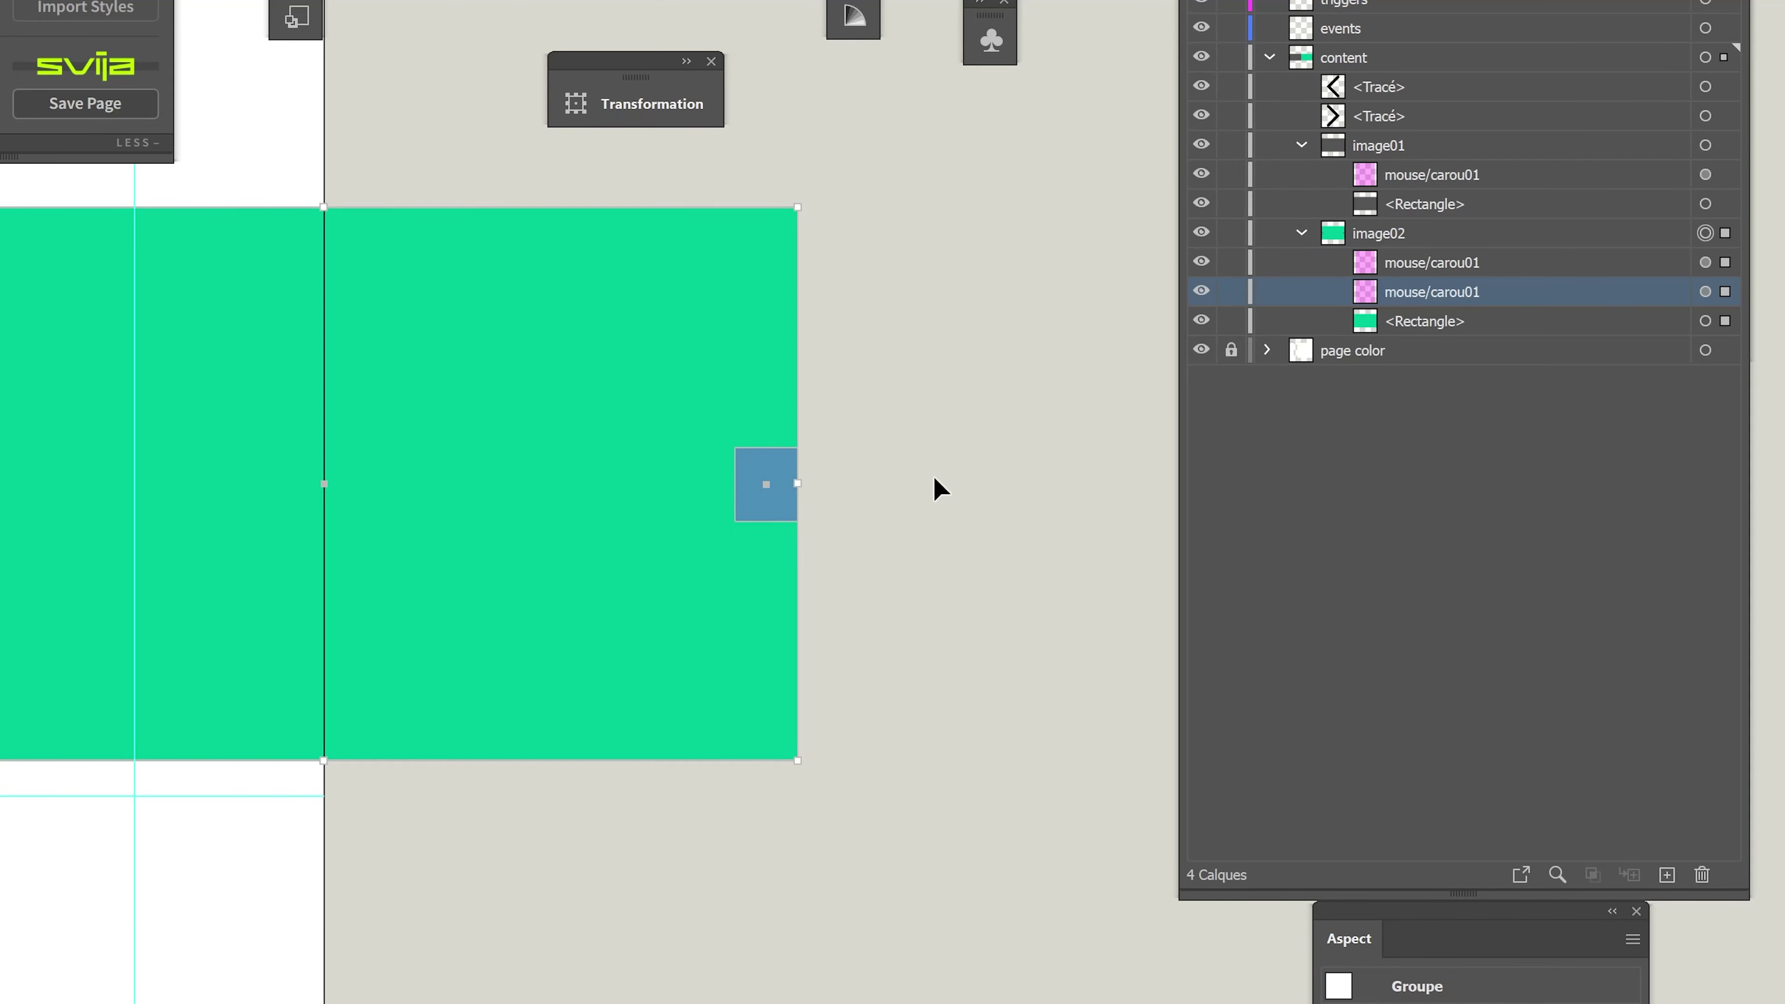
{"action": "double_click", "coordinate": [1476, 291]}
{"action": "key", "text": "Right"}
{"action": "key", "text": "BackSpace"}
{"action": "type", "text": "2"}
{"action": "key", "text": "Return"}
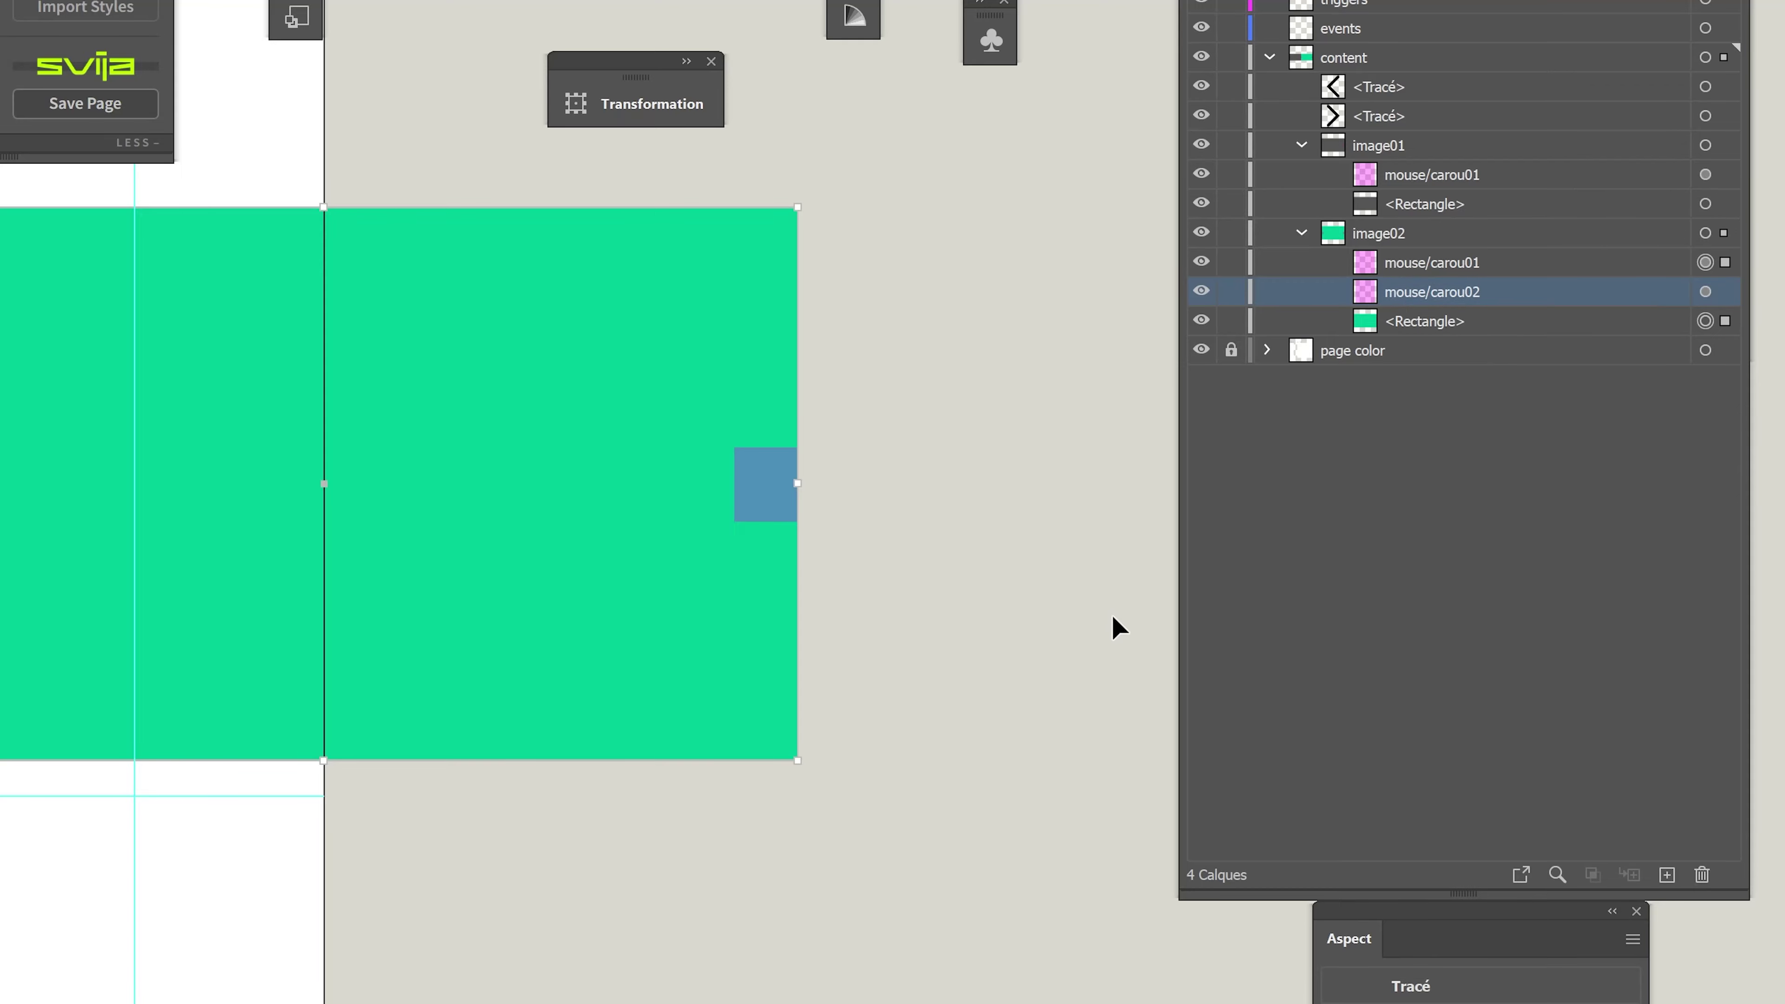
Duplicate the image02 group horizontally so the copy sits flush against the turquoise slide's right edge.
{"action": "left_click", "coordinate": [1112, 611]}
{"action": "key", "text": "ctrl+minus"}
{"action": "scroll", "coordinate": [458, 589], "scroll_direction": "right", "scroll_amount": 3}
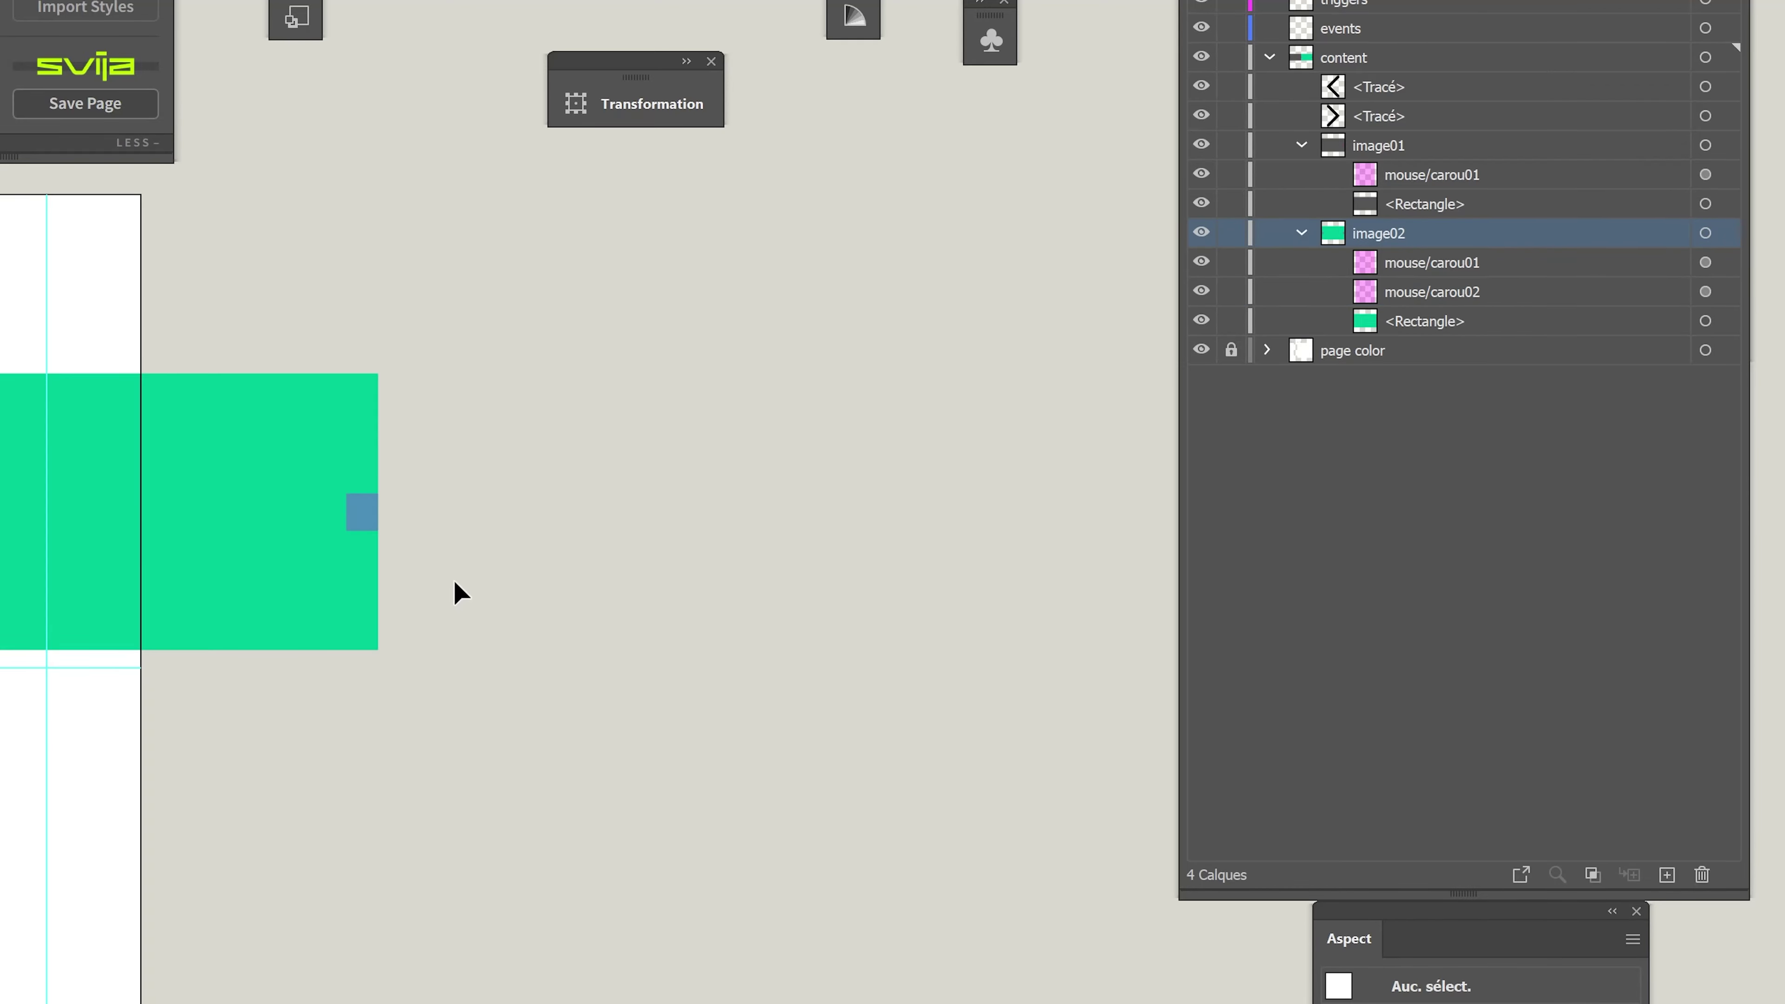
{"action": "left_click_drag", "start_coordinate": [79, 554], "coordinate": [548, 586]}
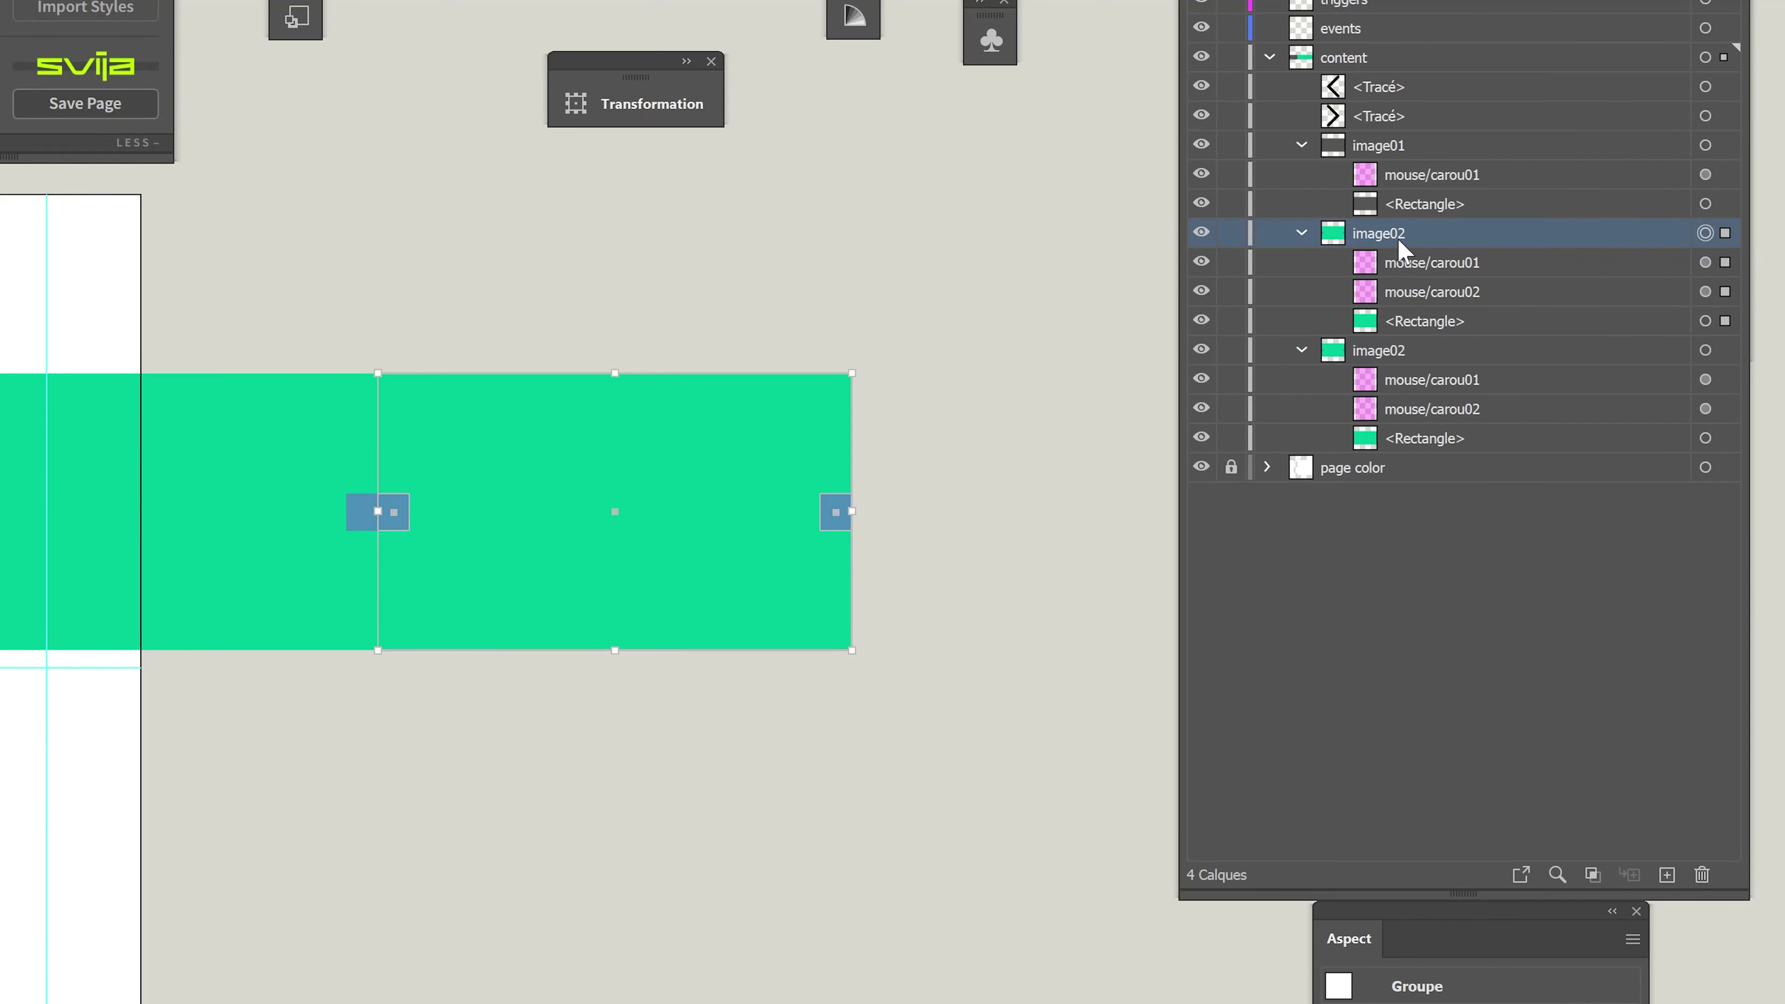
Rename the upper image02 group, the new copy, as image03.
{"action": "double_click", "coordinate": [1401, 239]}
{"action": "key", "text": "Right"}
{"action": "key", "text": "BackSpace"}
{"action": "type", "text": "3"}
{"action": "key", "text": "Return"}
Fill image03's large rectangle with bright green.
{"action": "left_click", "coordinate": [1709, 323]}
{"action": "scroll", "coordinate": [411, 419], "scroll_direction": "up", "scroll_amount": 5}
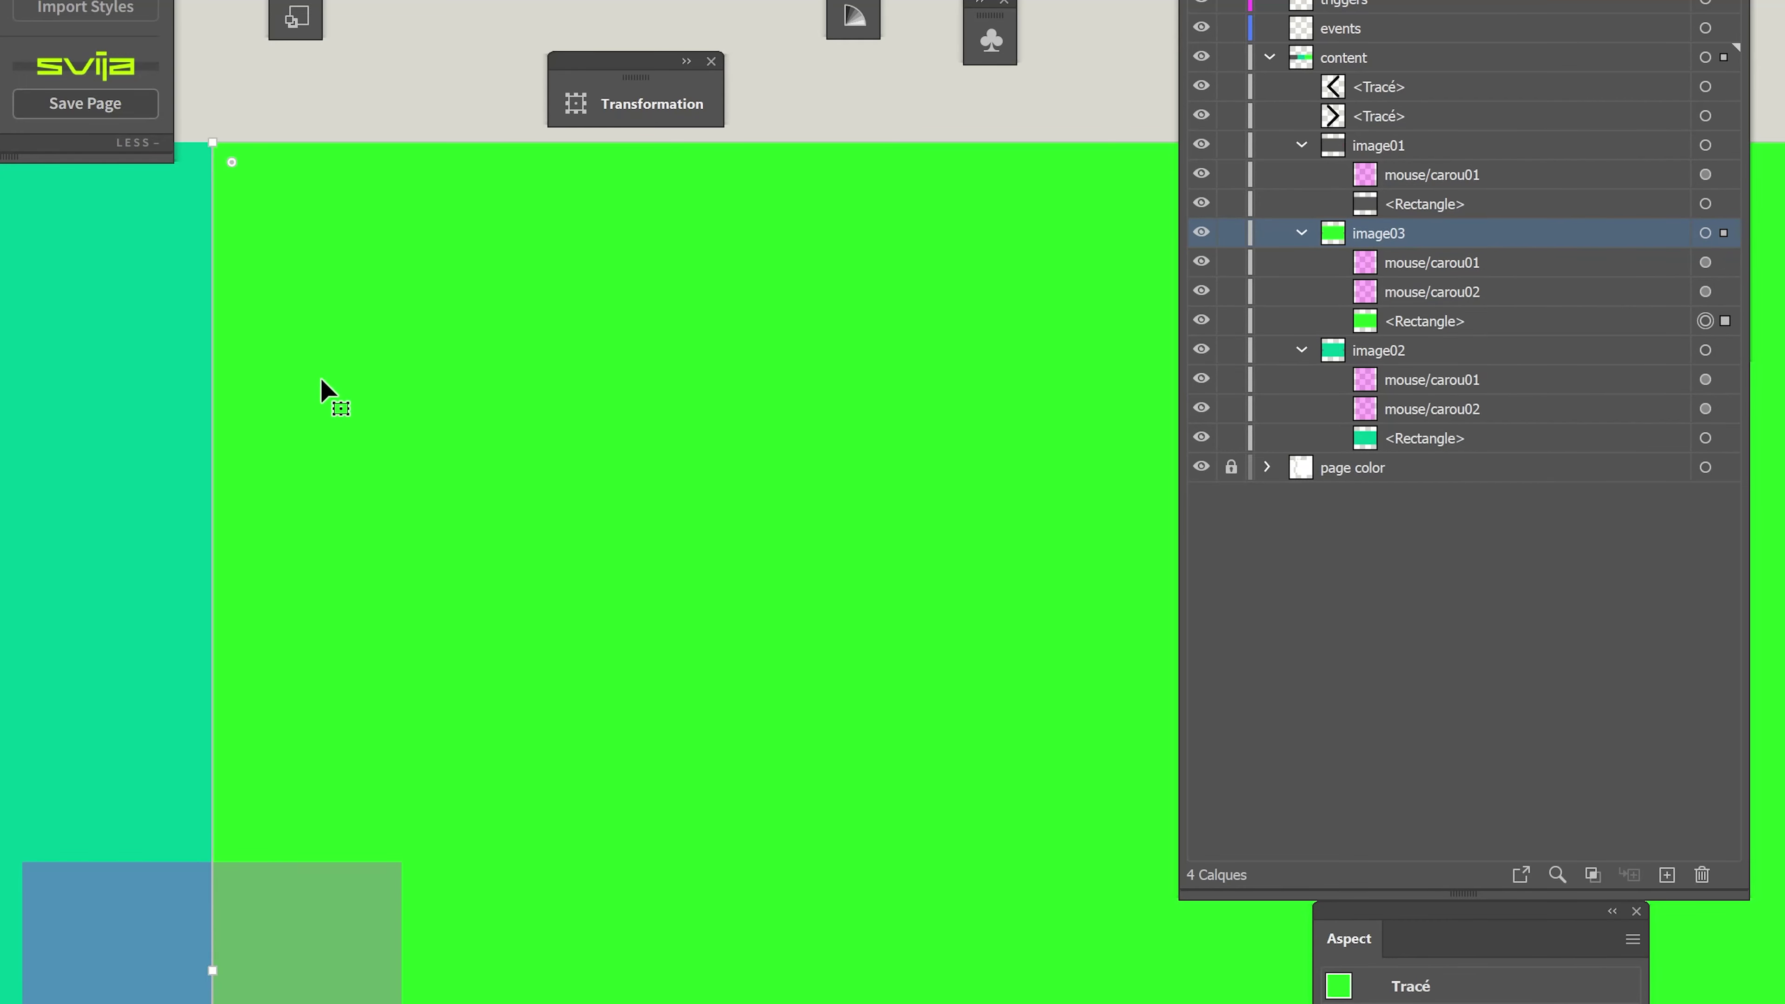
{"action": "scroll", "coordinate": [273, 284], "scroll_direction": "up", "scroll_amount": 2}
{"action": "scroll", "coordinate": [668, 380], "scroll_direction": "down", "scroll_amount": 5}
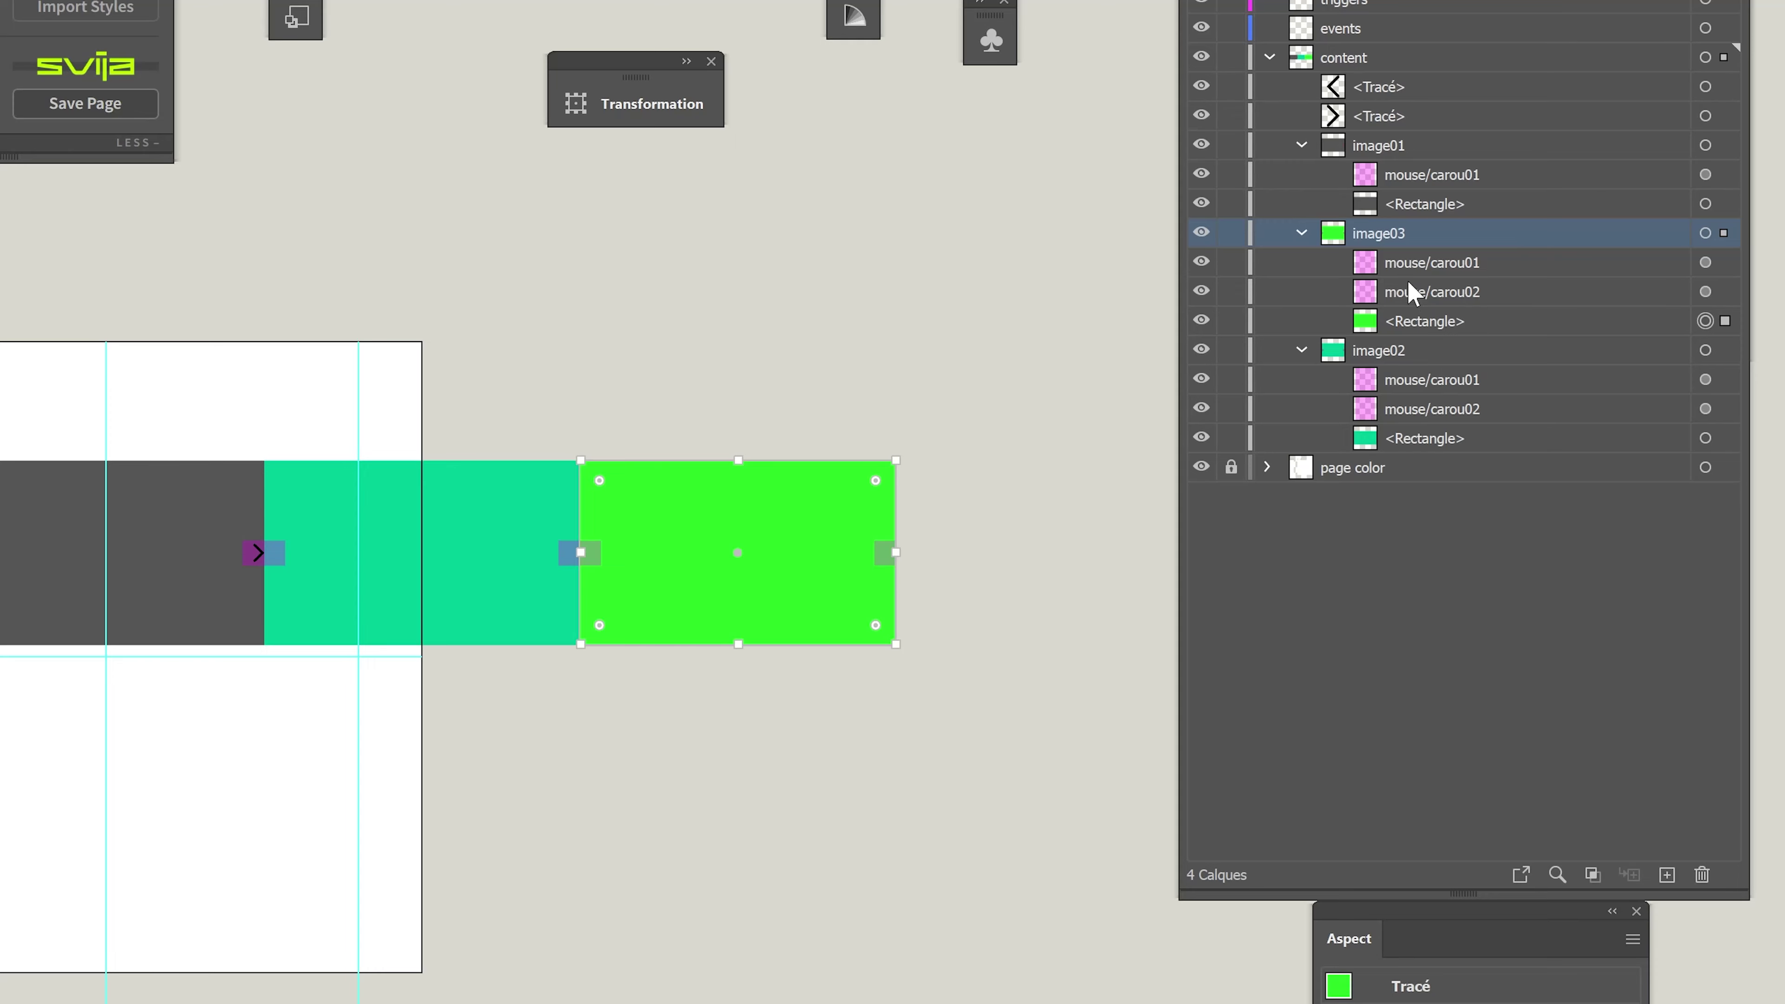
Collapse the image03 and image02 groups, move image03 below image02 in the content layer, and clear the selection.
{"action": "left_click", "coordinate": [1302, 233]}
{"action": "left_click", "coordinate": [1302, 263]}
{"action": "left_click_drag", "start_coordinate": [1414, 246], "coordinate": [1417, 278]}
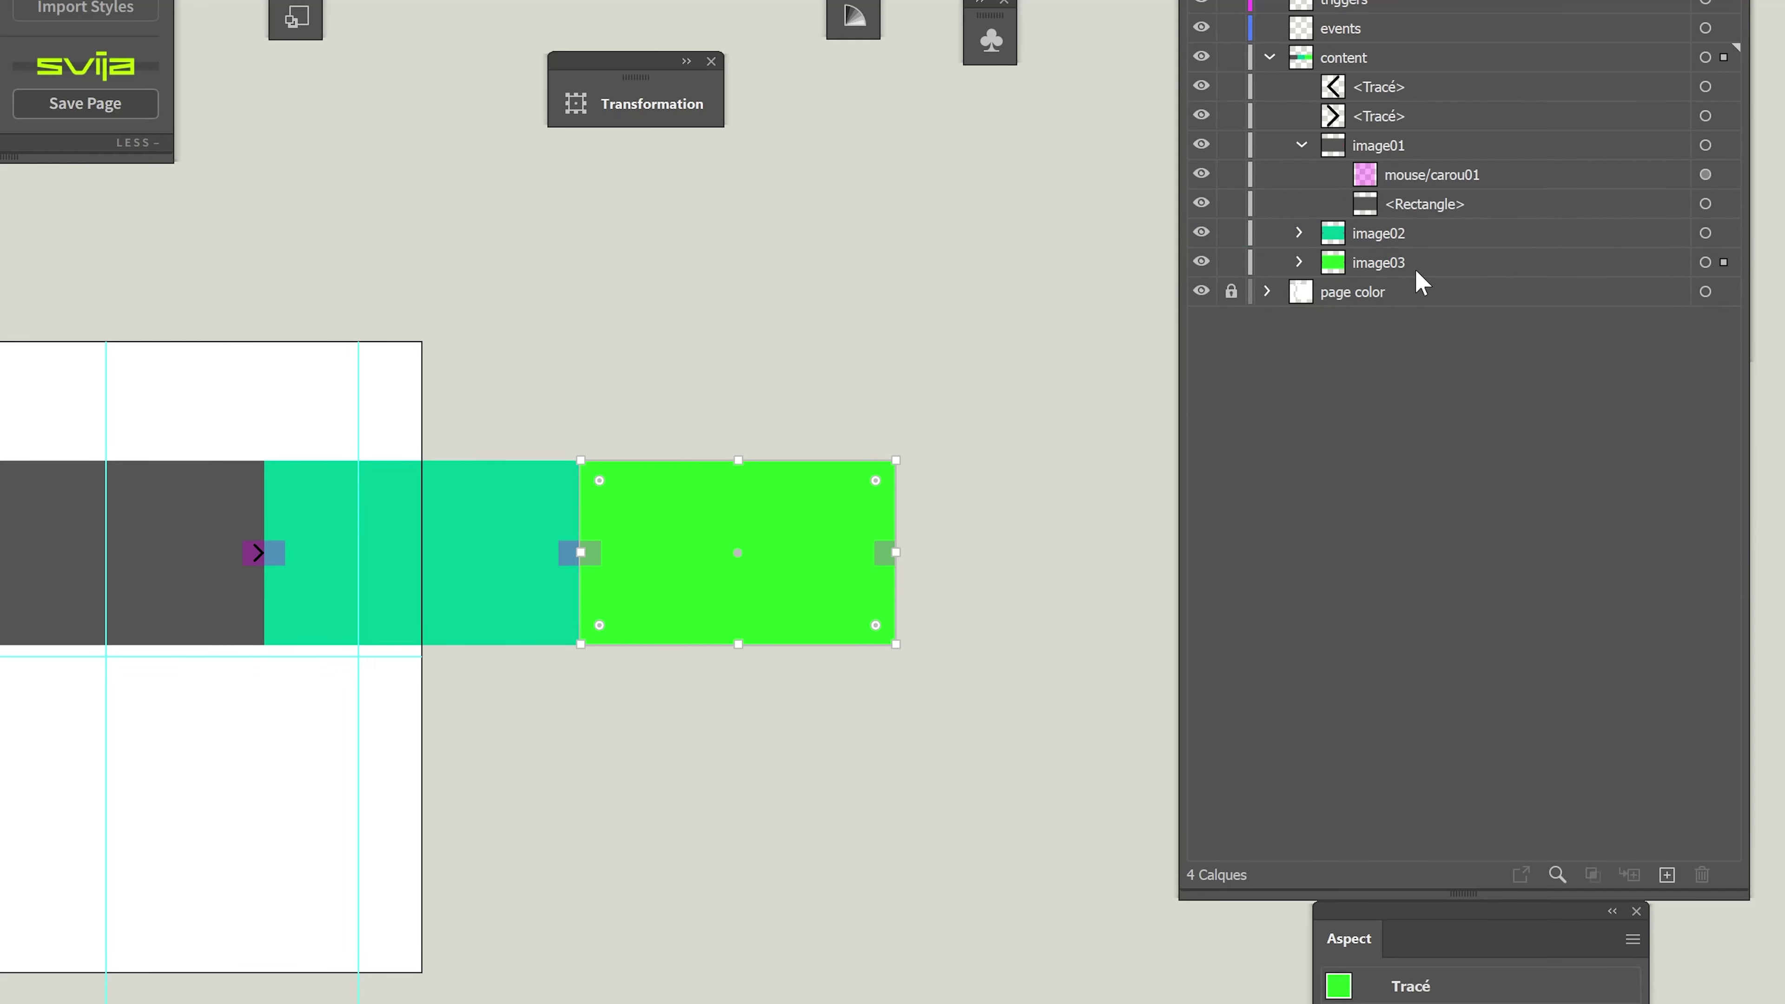
{"action": "left_click", "coordinate": [1068, 461]}
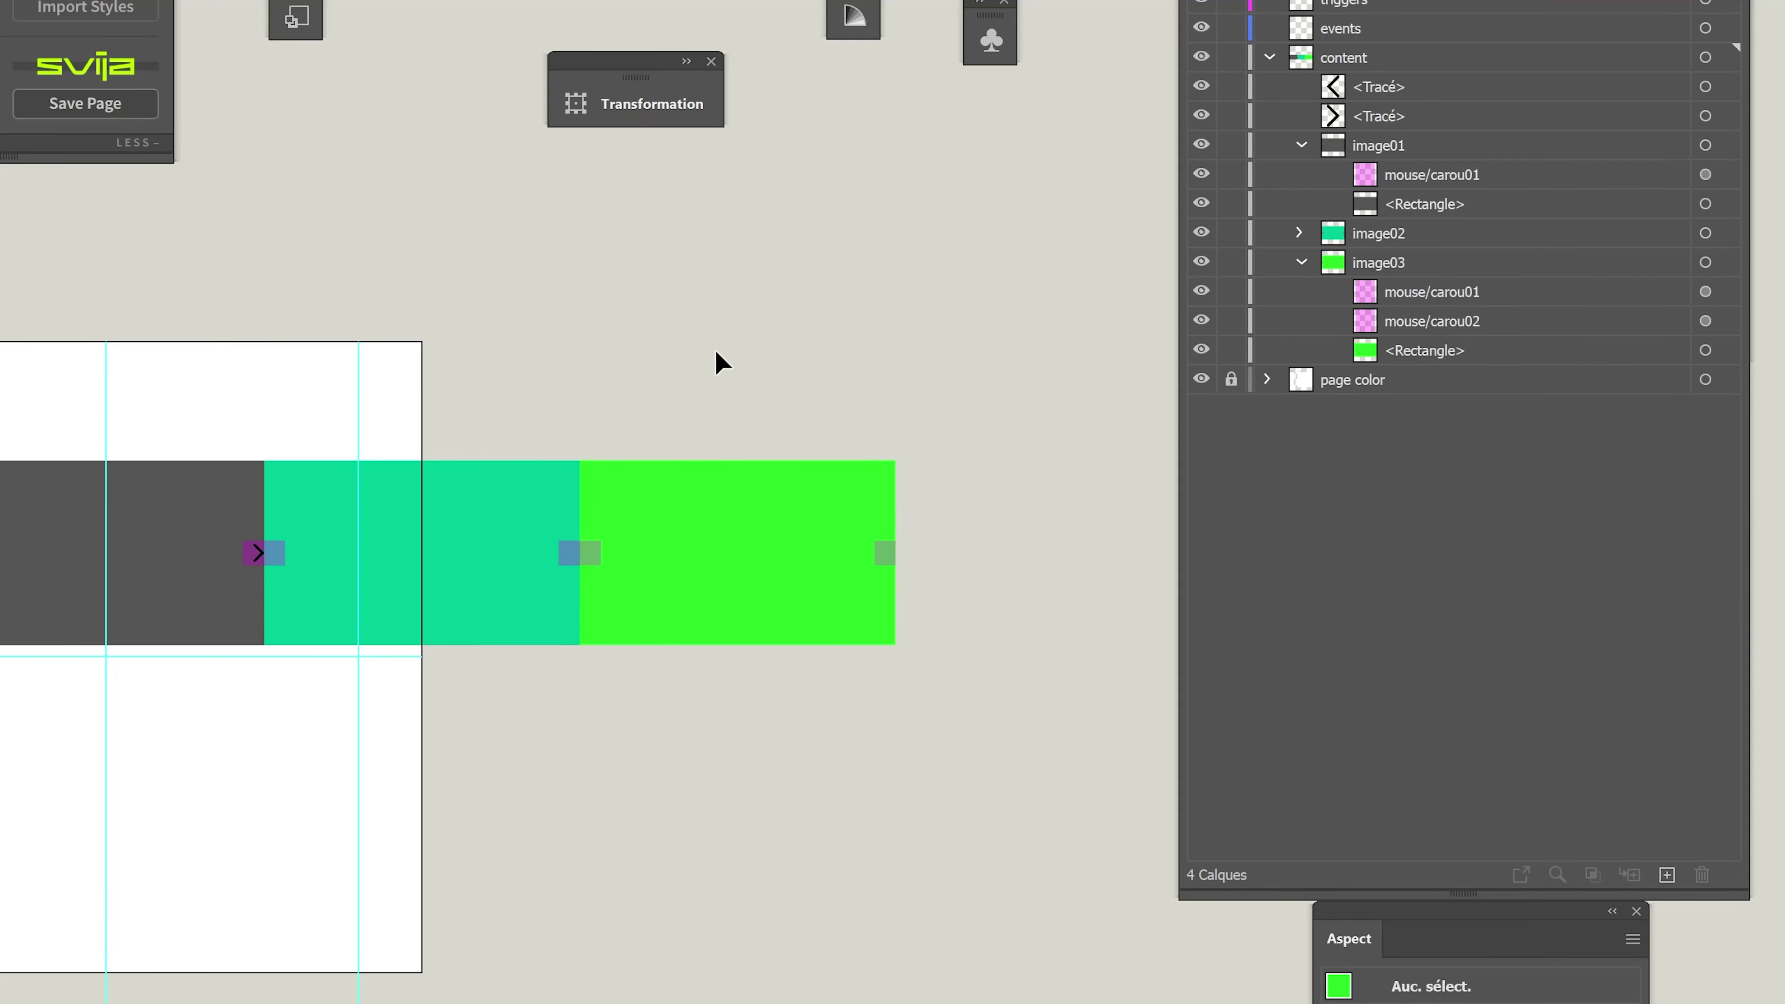
Duplicate the bright green image03 group horizontally, flush against its right edge, and rename the copy as image04.
{"action": "left_click", "coordinate": [827, 555]}
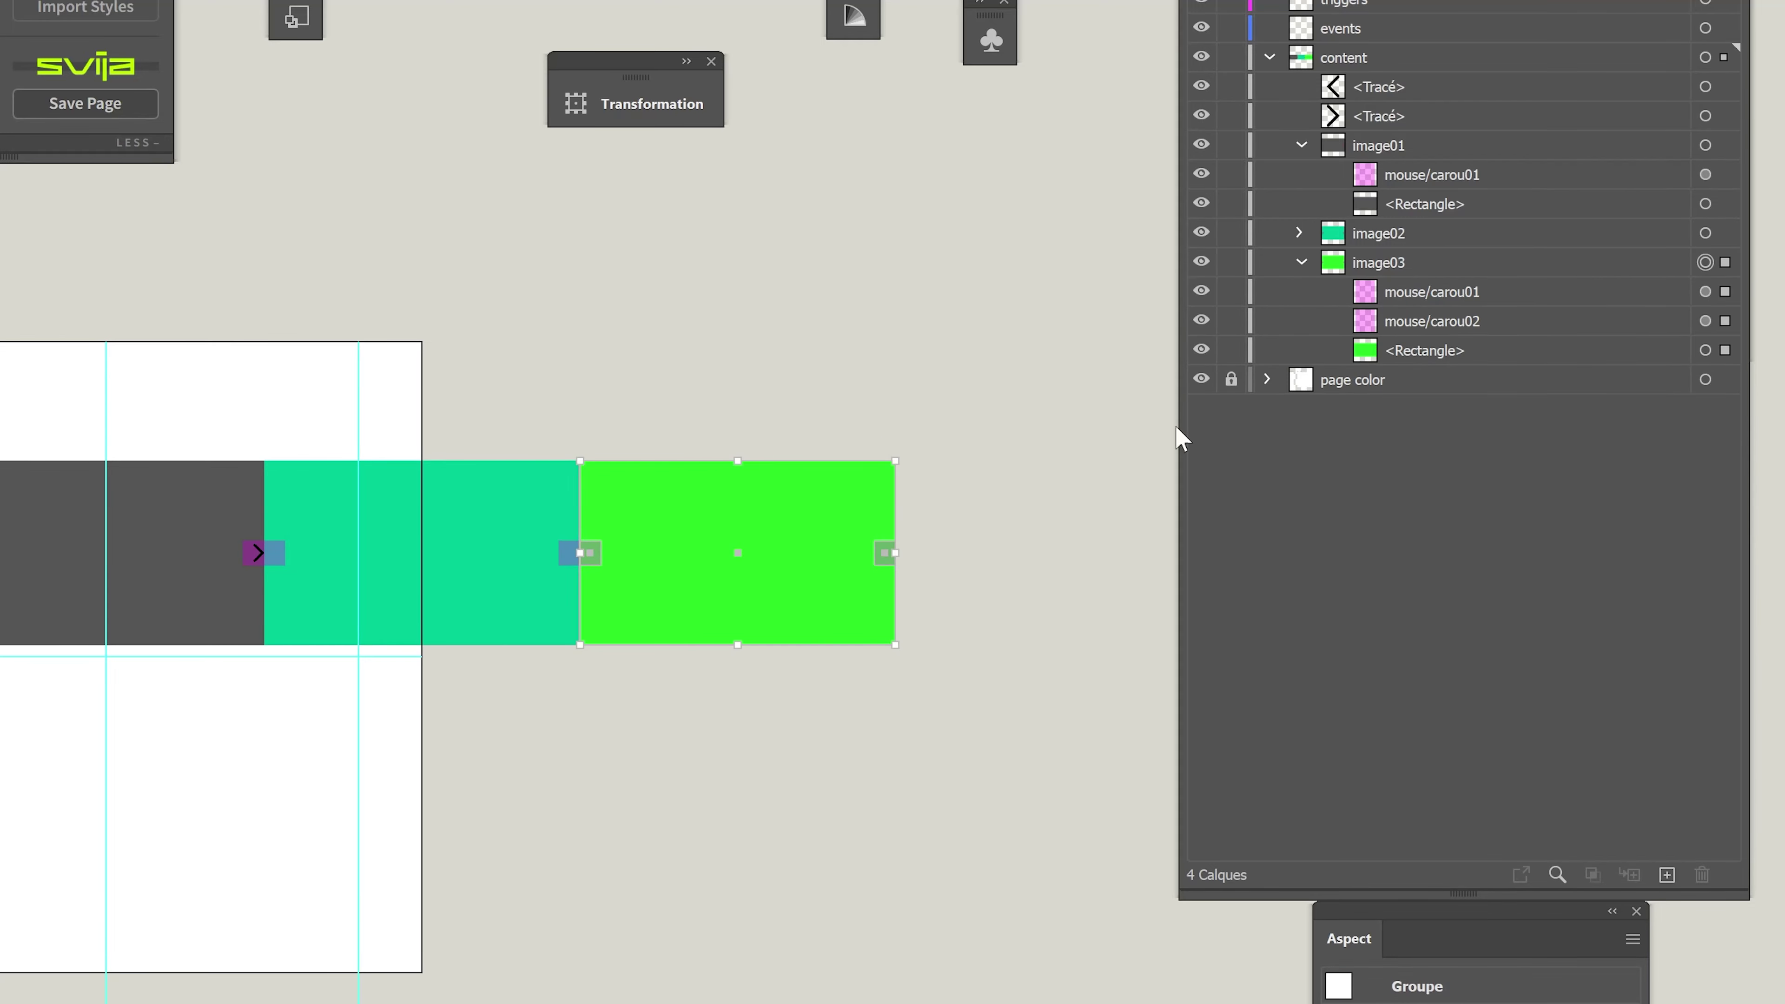
{"action": "left_click_drag", "start_coordinate": [711, 562], "coordinate": [1029, 565]}
{"action": "left_click", "coordinate": [1284, 263]}
{"action": "double_click", "coordinate": [1406, 262]}
{"action": "left_click_drag", "start_coordinate": [1408, 262], "coordinate": [1429, 262]}
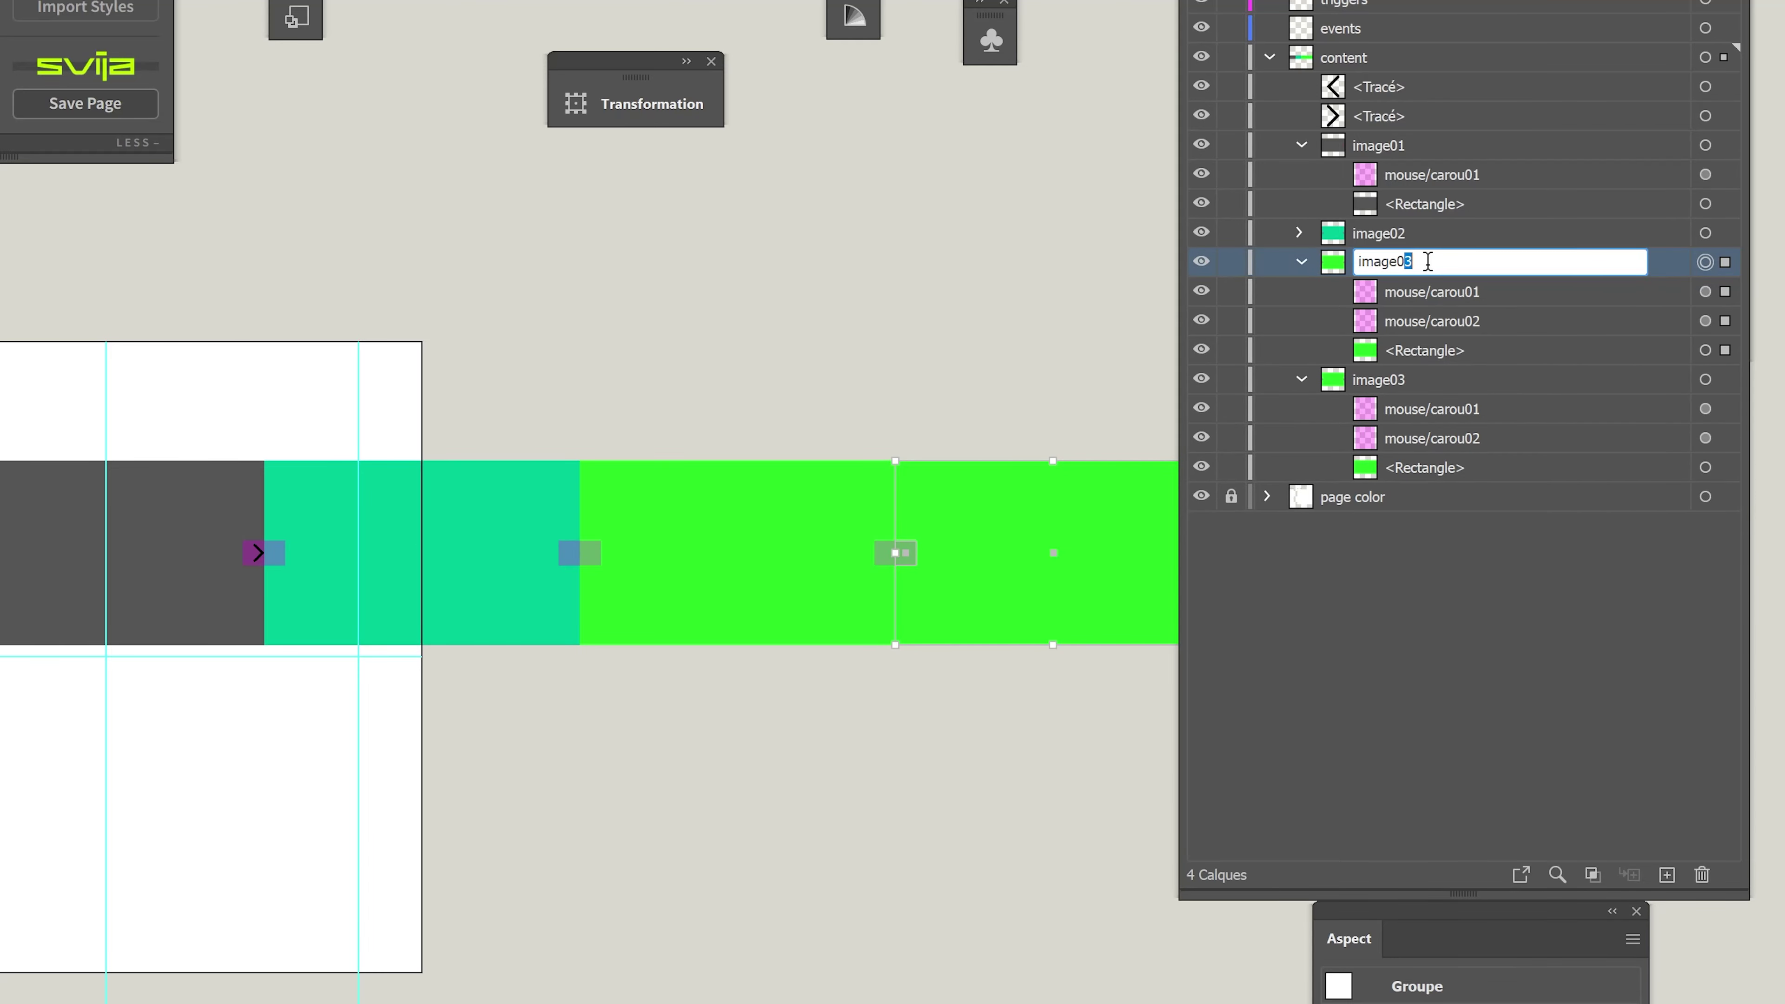
{"action": "type", "text": "4"}
{"action": "key", "text": "Return"}
Fill image04's large rectangle with coral, collapse the groups and move image04 below image03 in the content layer.
{"action": "left_click", "coordinate": [1725, 350]}
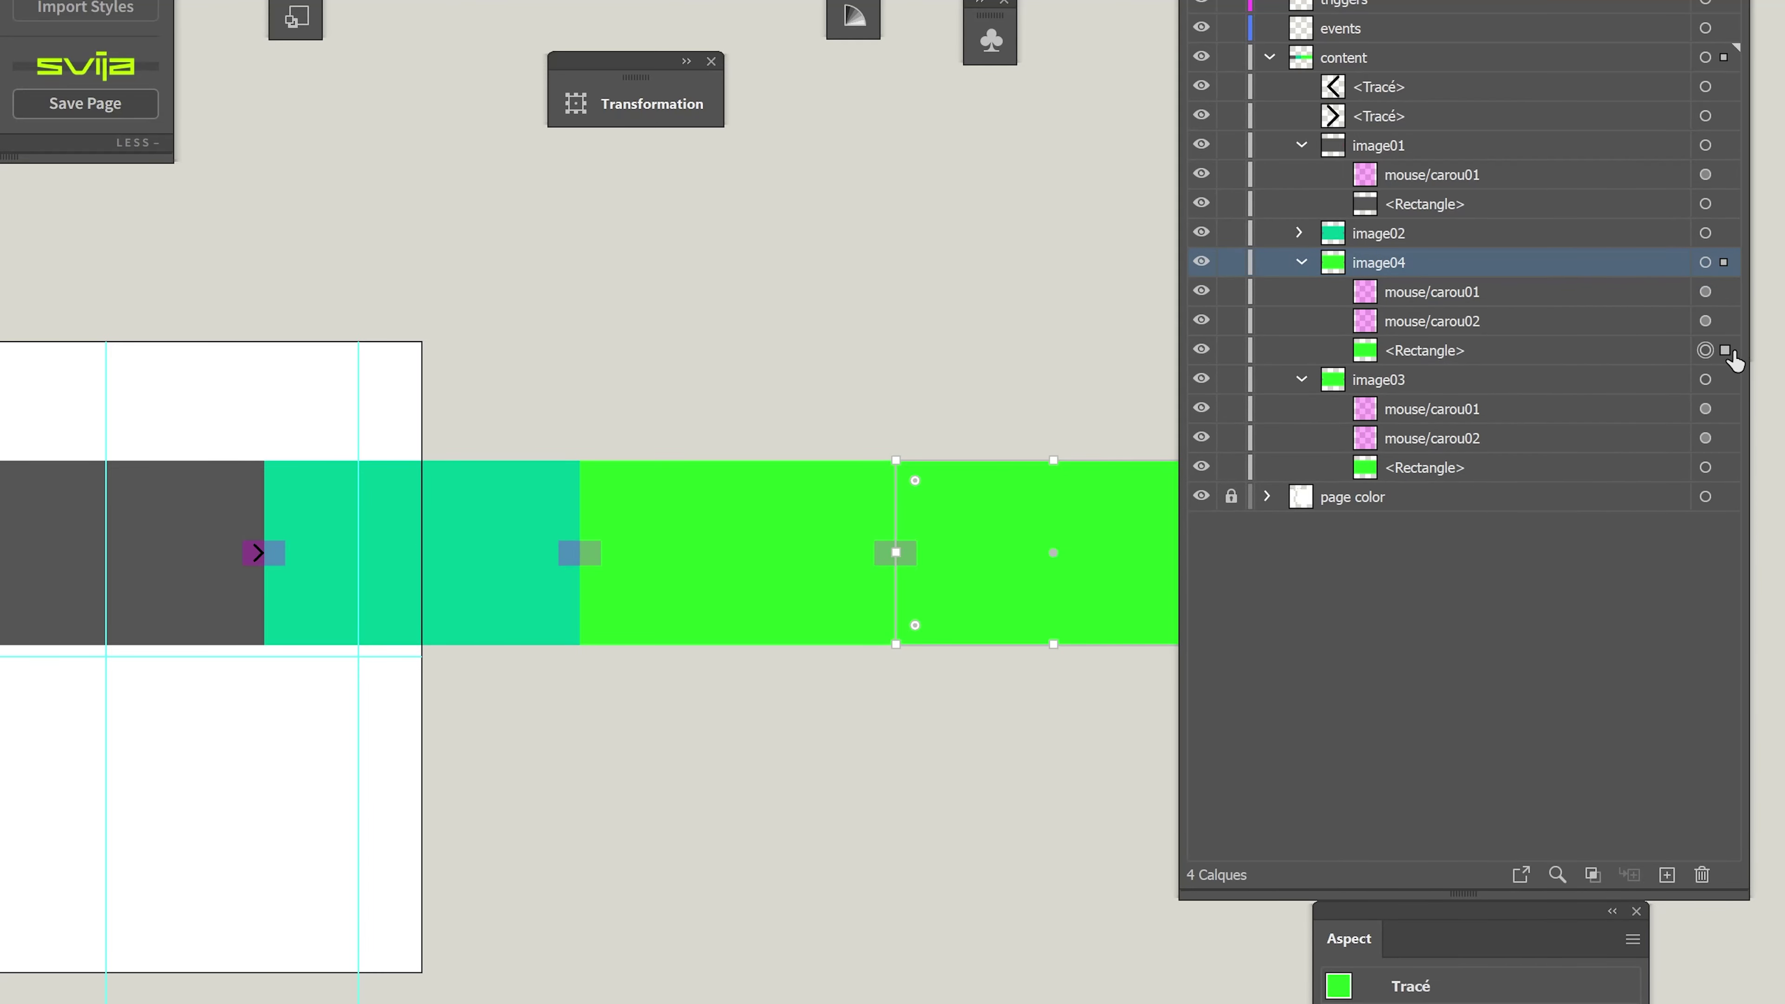
{"action": "left_click", "coordinate": [1301, 380], "text": "alt"}
{"action": "left_click_drag", "start_coordinate": [1399, 266], "coordinate": [1423, 310]}
{"action": "left_click", "coordinate": [566, 694]}
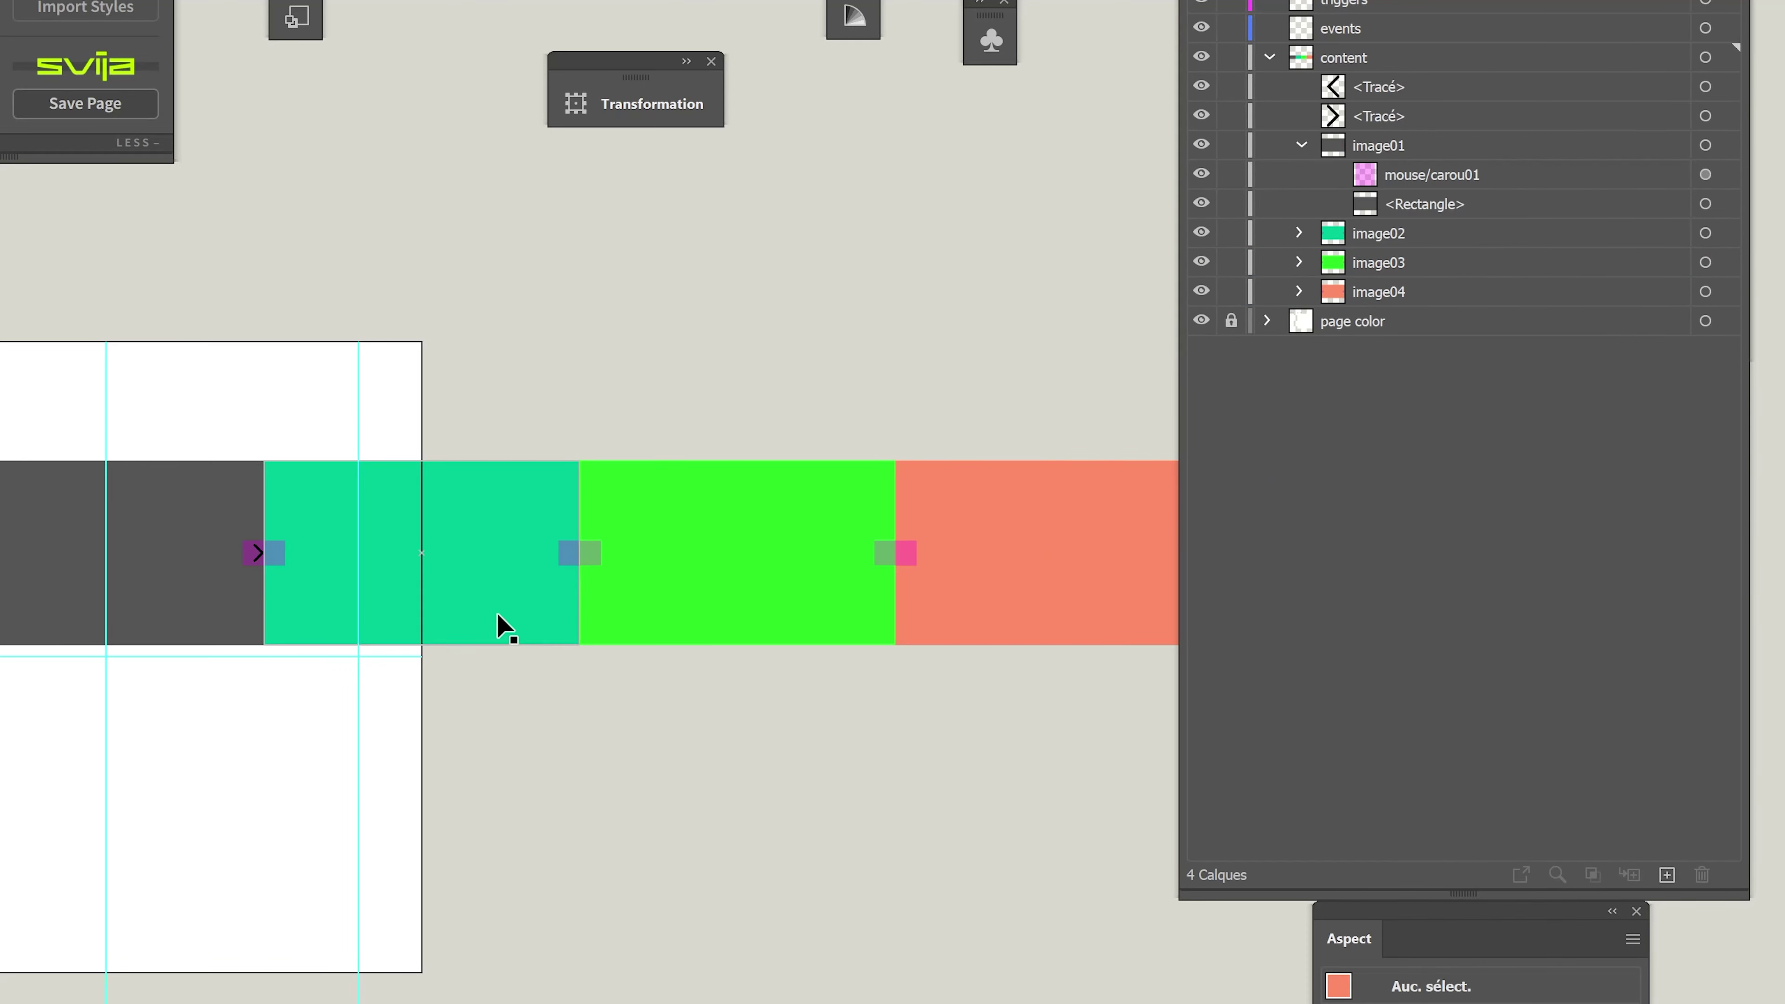
Rename the trigger area at image03's left edge as mouse/carou02.
{"action": "scroll", "coordinate": [502, 626], "scroll_direction": "up", "scroll_amount": 2}
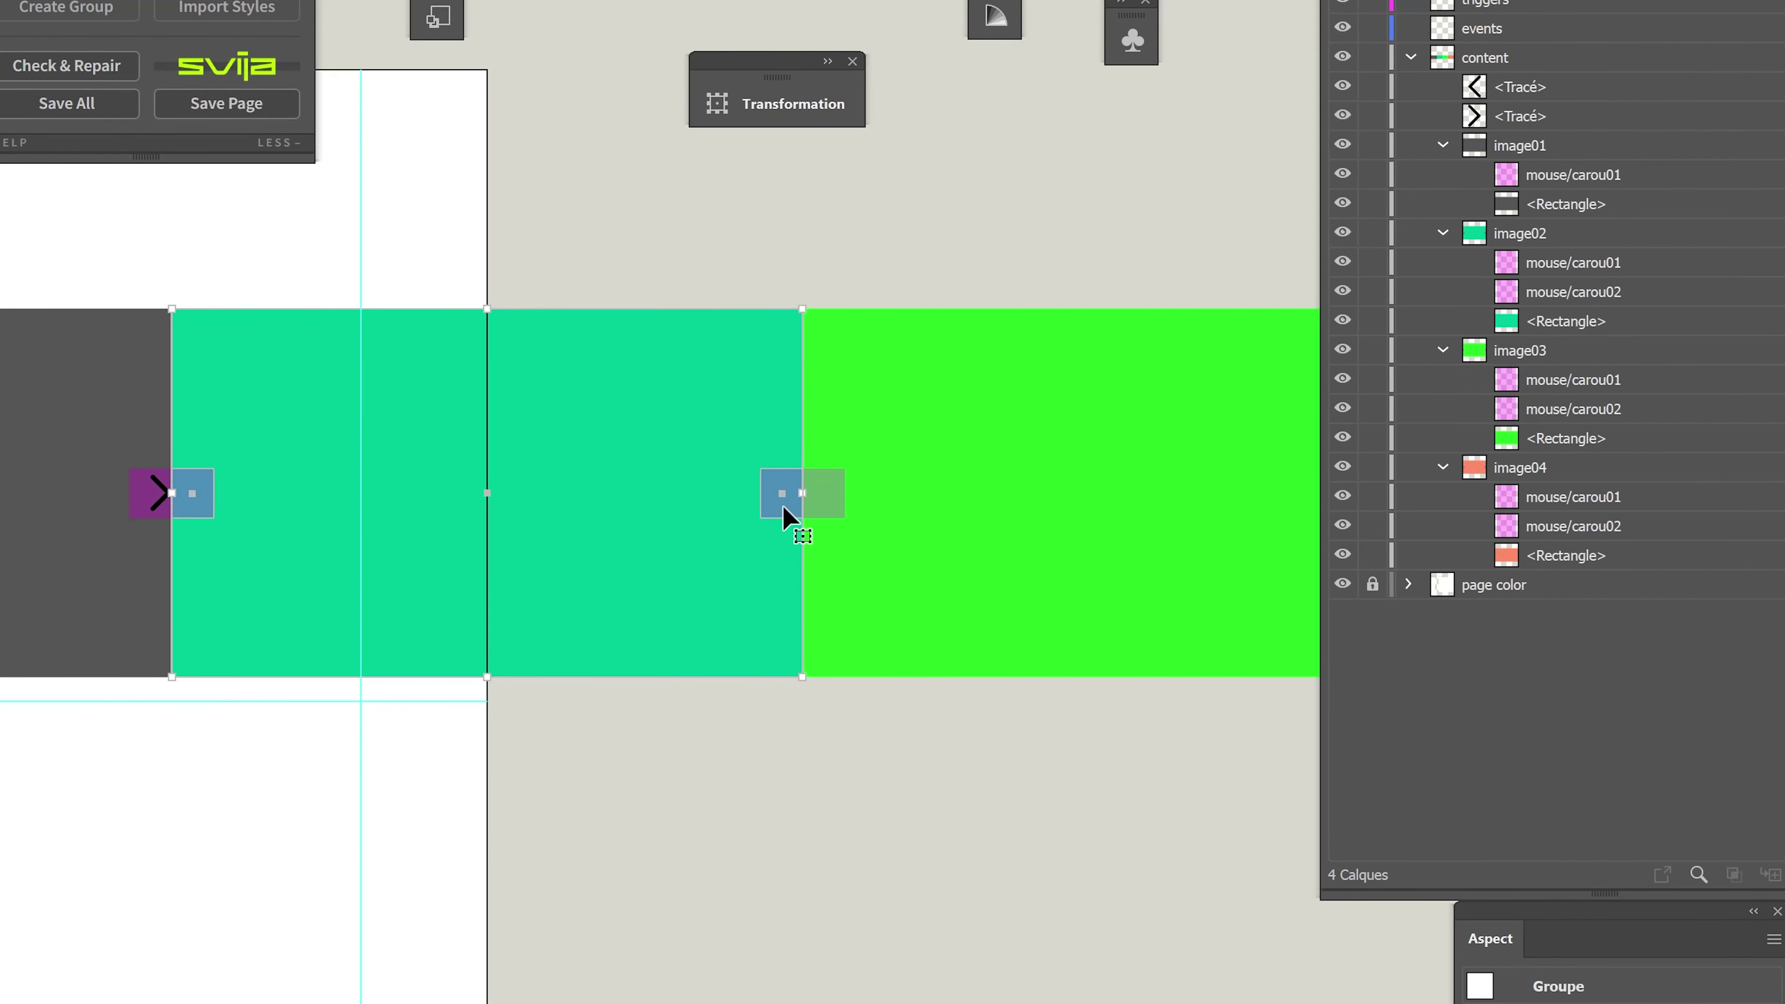
{"action": "scroll", "coordinate": [857, 511], "scroll_direction": "up", "scroll_amount": 3}
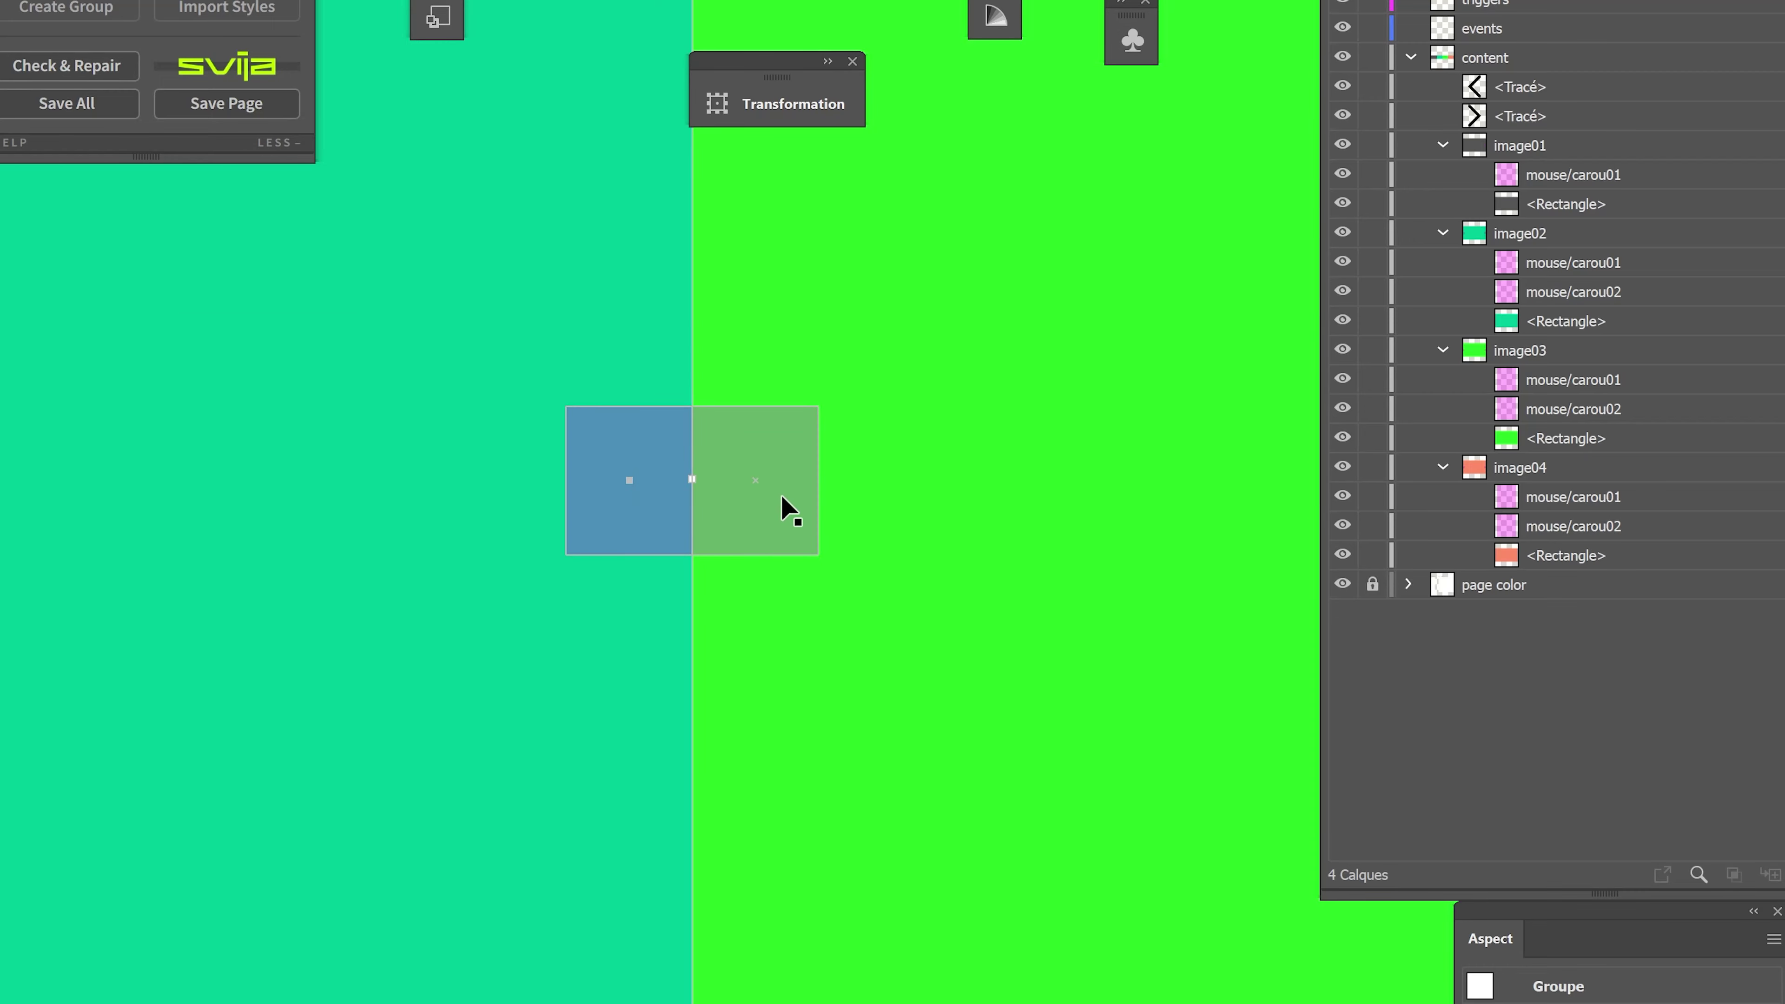
{"action": "left_click", "coordinate": [765, 495]}
{"action": "left_click_drag", "start_coordinate": [1665, 380], "coordinate": [1652, 414]}
Identify the trigger area at image03's right edge by toggling its visibility and rename it as mouse/carou03.
{"action": "left_click_drag", "start_coordinate": [1204, 526], "coordinate": [251, 550]}
{"action": "left_click_drag", "start_coordinate": [656, 571], "coordinate": [318, 555]}
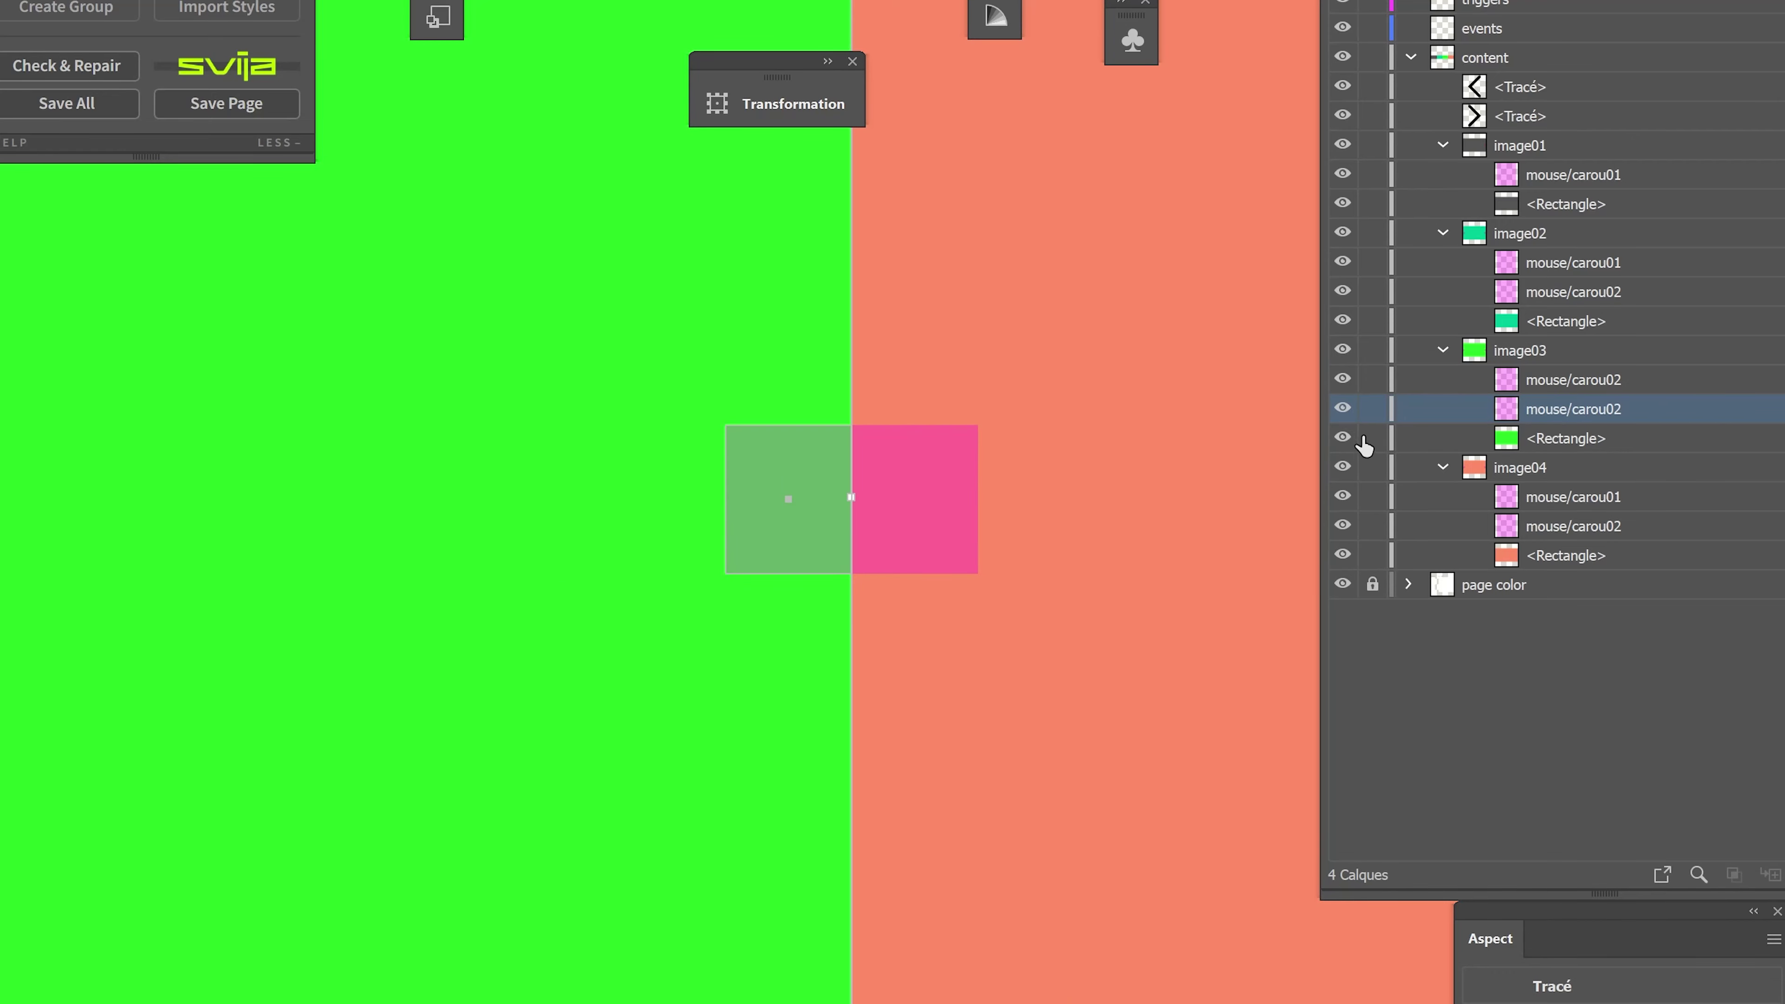
{"action": "left_click", "coordinate": [1343, 409]}
{"action": "left_click", "coordinate": [1342, 410]}
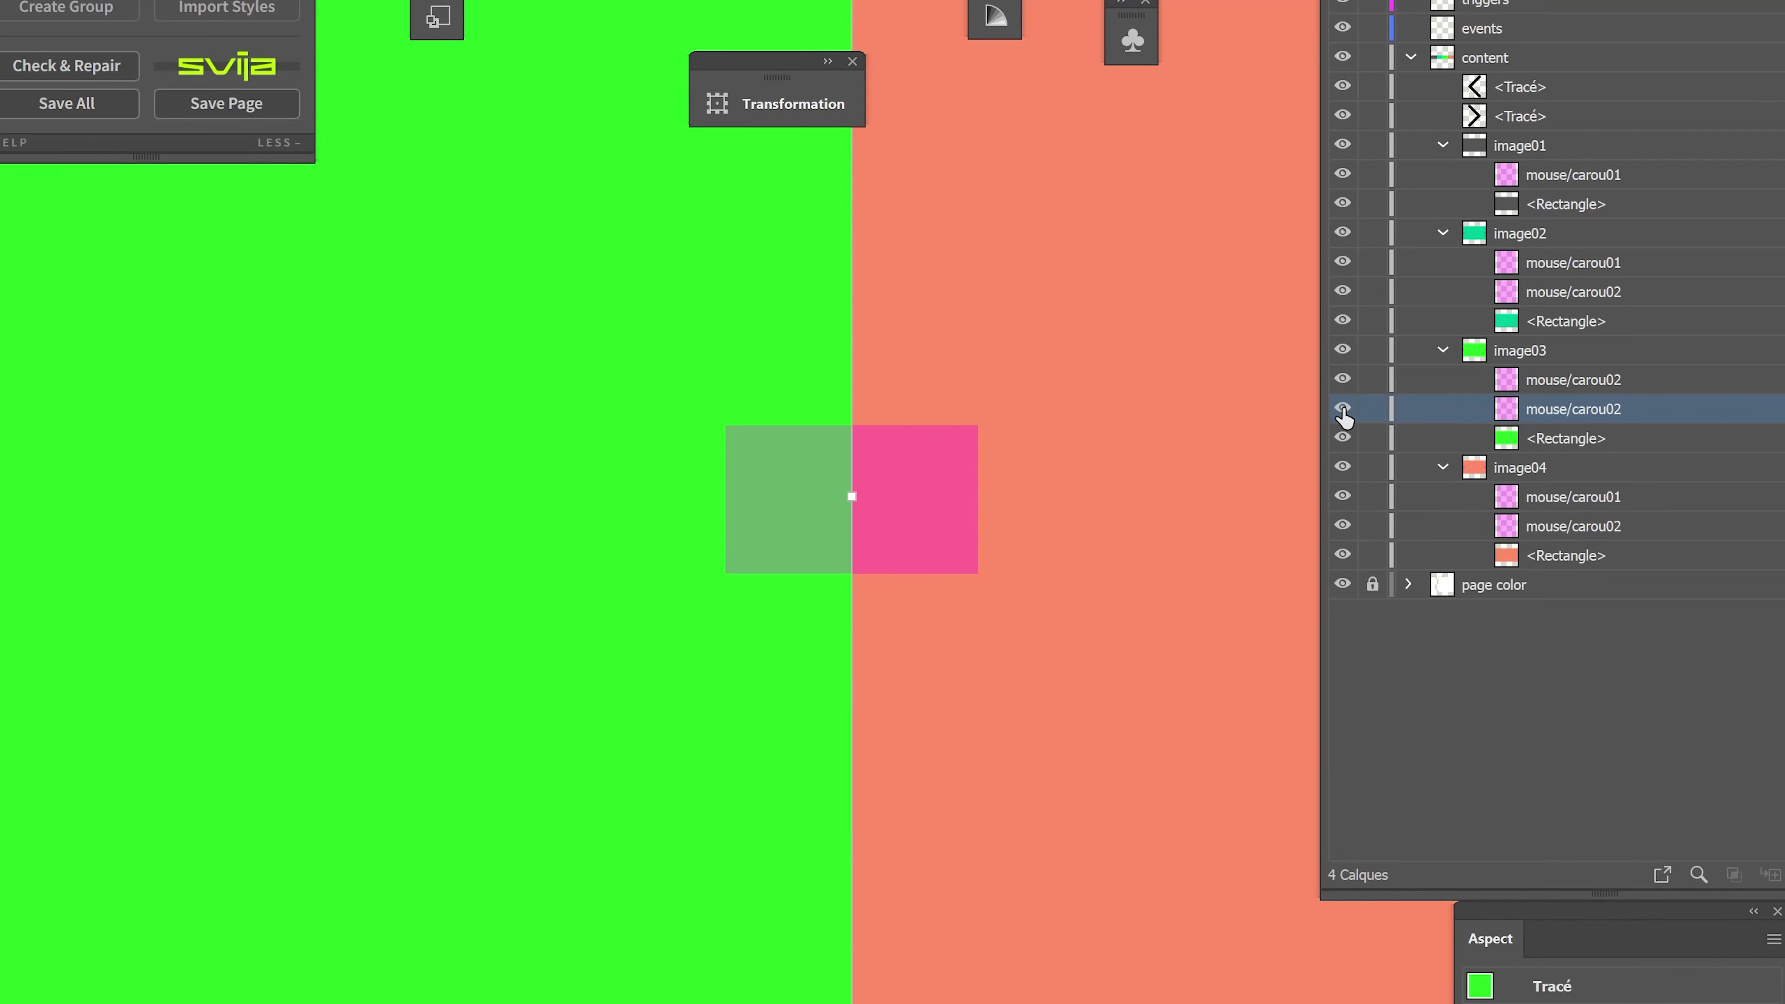
{"action": "double_click", "coordinate": [1617, 409]}
{"action": "type", "text": "mouse/carou03"}
{"action": "key", "text": "Return"}
Identify image04's left-edge trigger area by toggling its visibility and rename it as mouse/carou03.
{"action": "left_click", "coordinate": [1595, 497]}
{"action": "left_click", "coordinate": [1343, 499]}
{"action": "left_click", "coordinate": [1343, 500]}
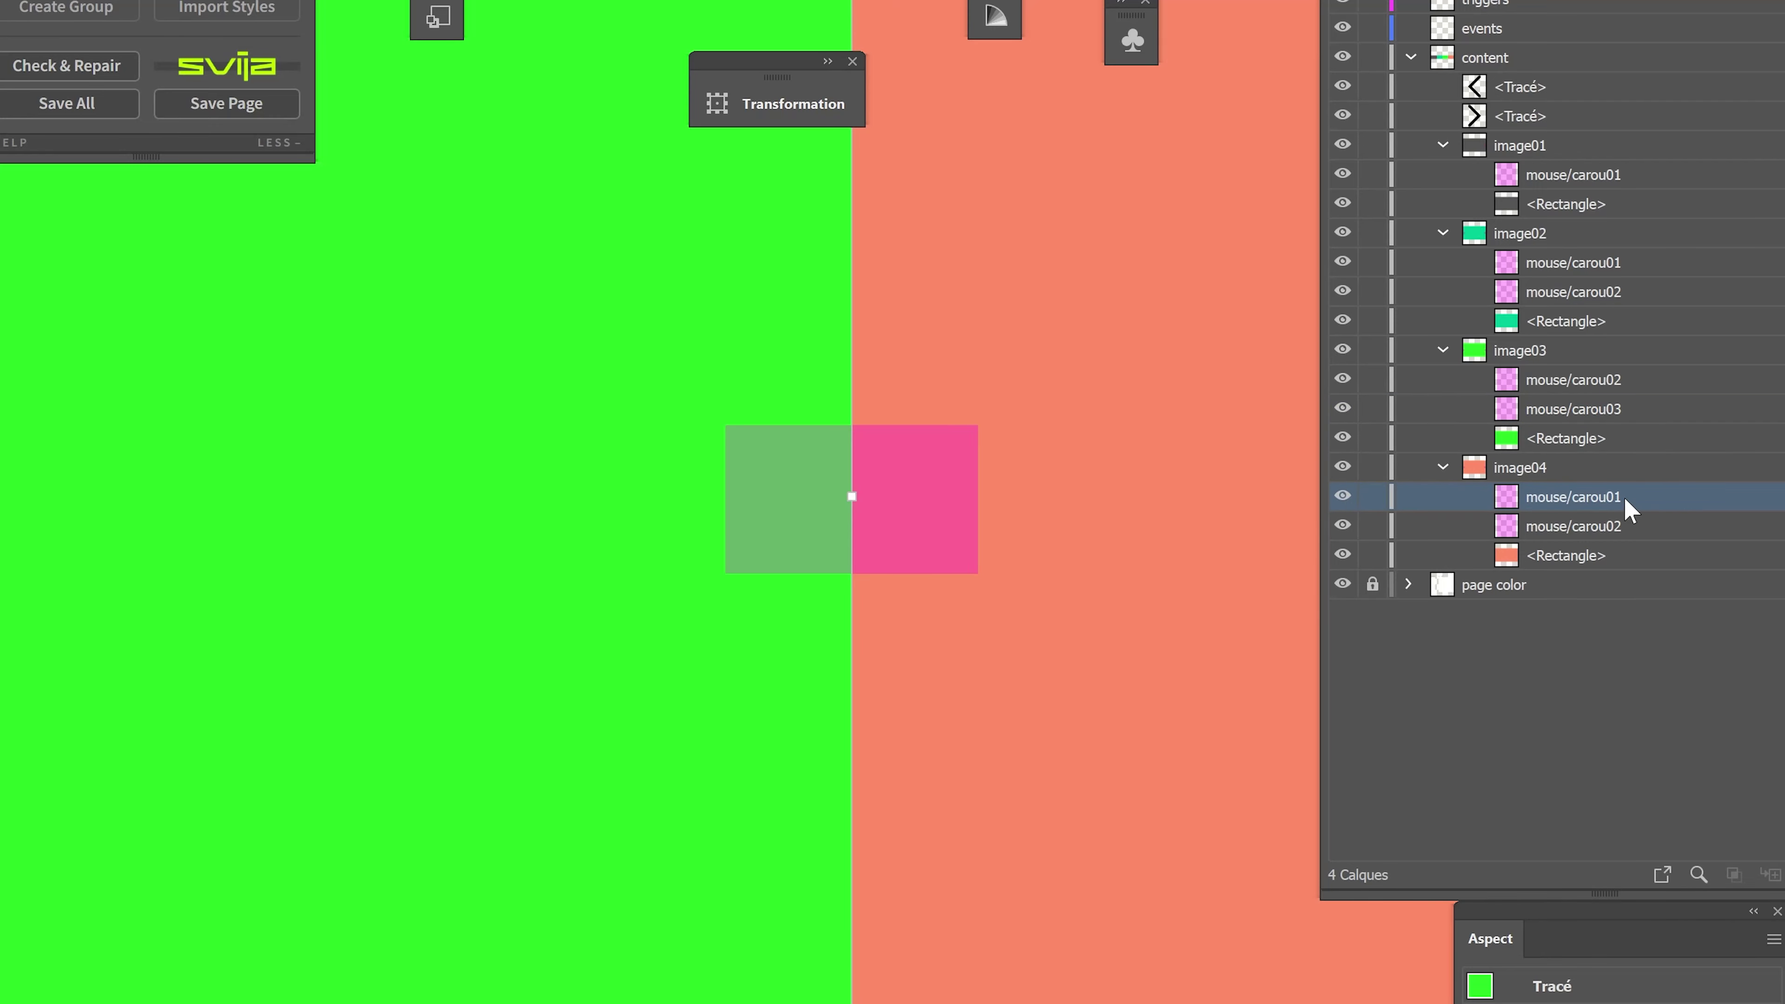
{"action": "double_click", "coordinate": [1617, 497]}
{"action": "type", "text": "mouse/carou03"}
{"action": "key", "text": "Return"}
Delete the mouse/carou02 trigger area at the right edge of image04 and clear the selection.
{"action": "scroll", "coordinate": [955, 619], "scroll_direction": "down", "scroll_amount": 5}
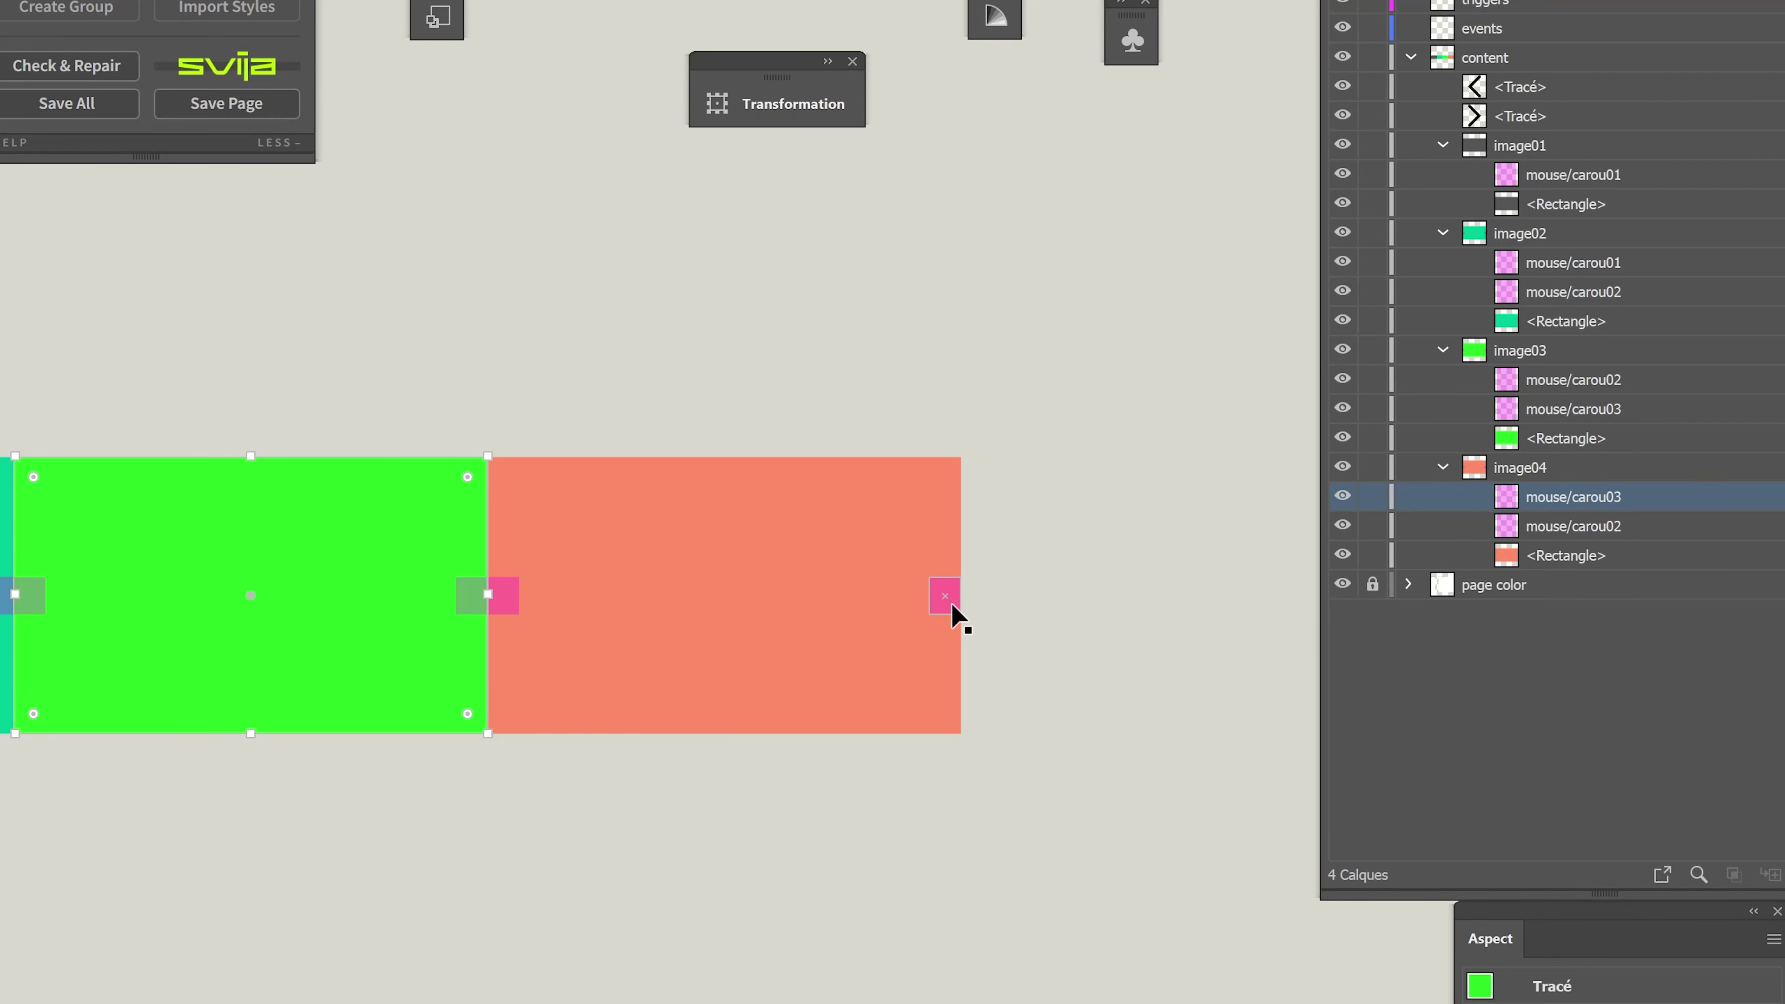
{"action": "scroll", "coordinate": [956, 618], "scroll_direction": "up", "scroll_amount": 5}
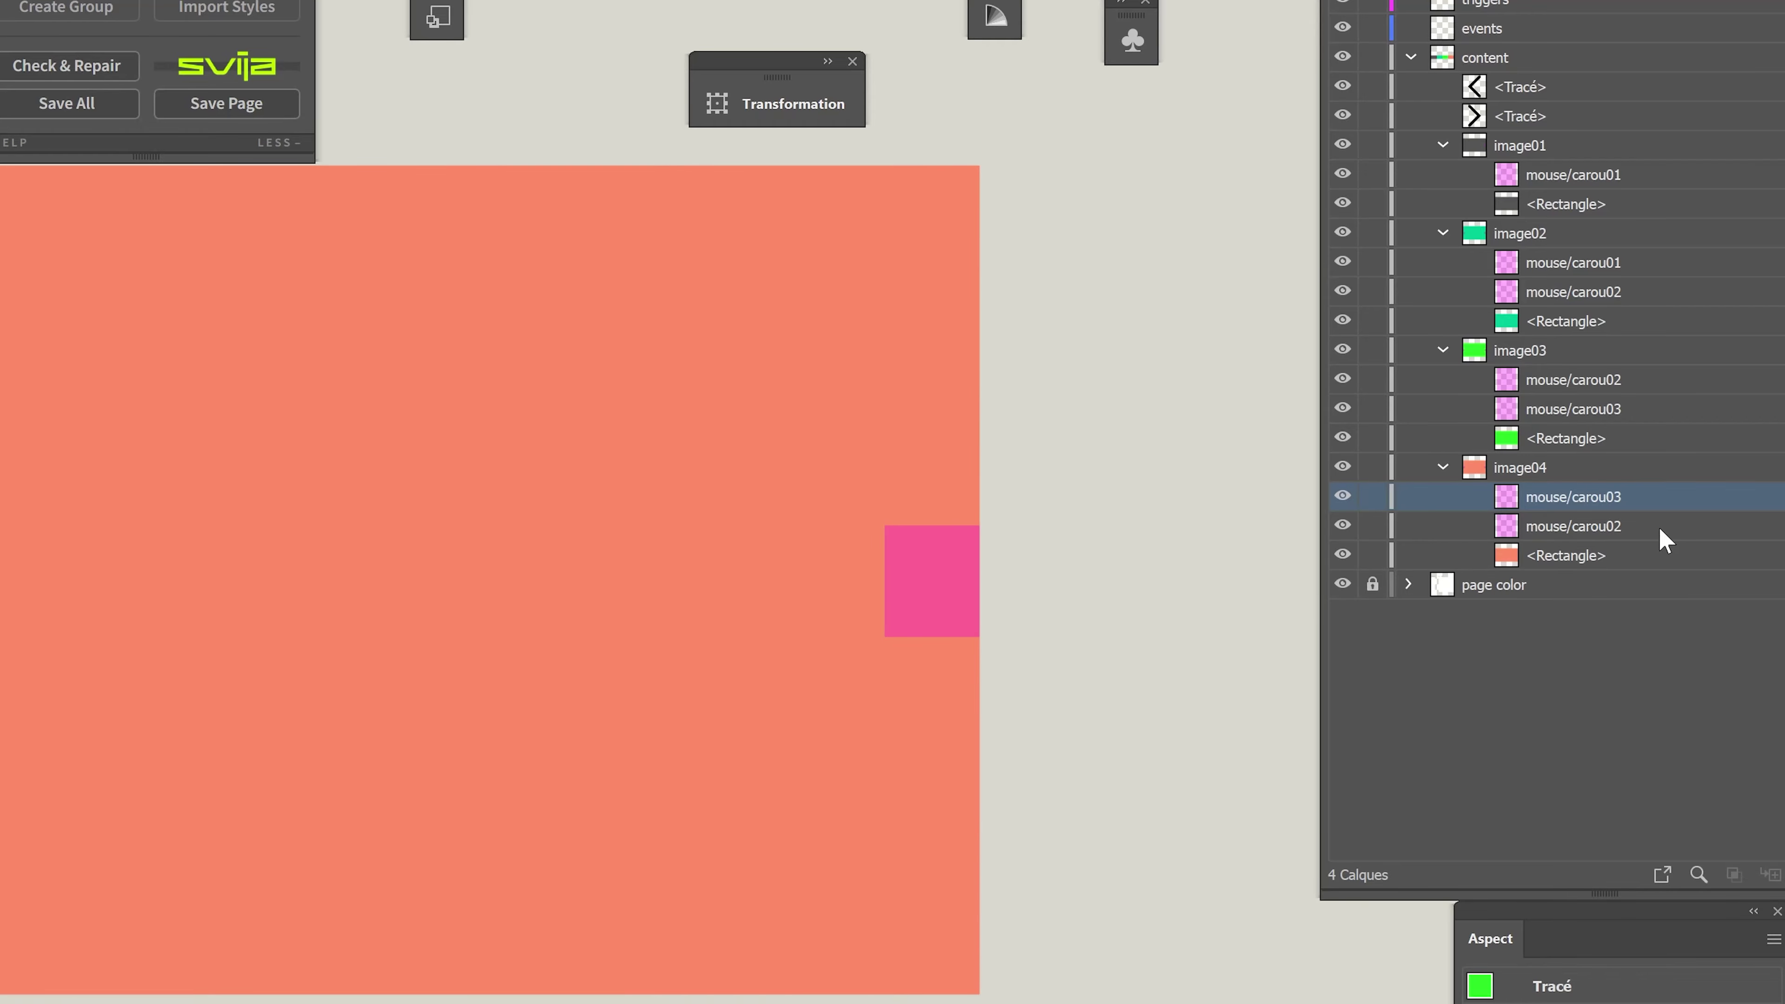
{"action": "left_click", "coordinate": [1610, 536]}
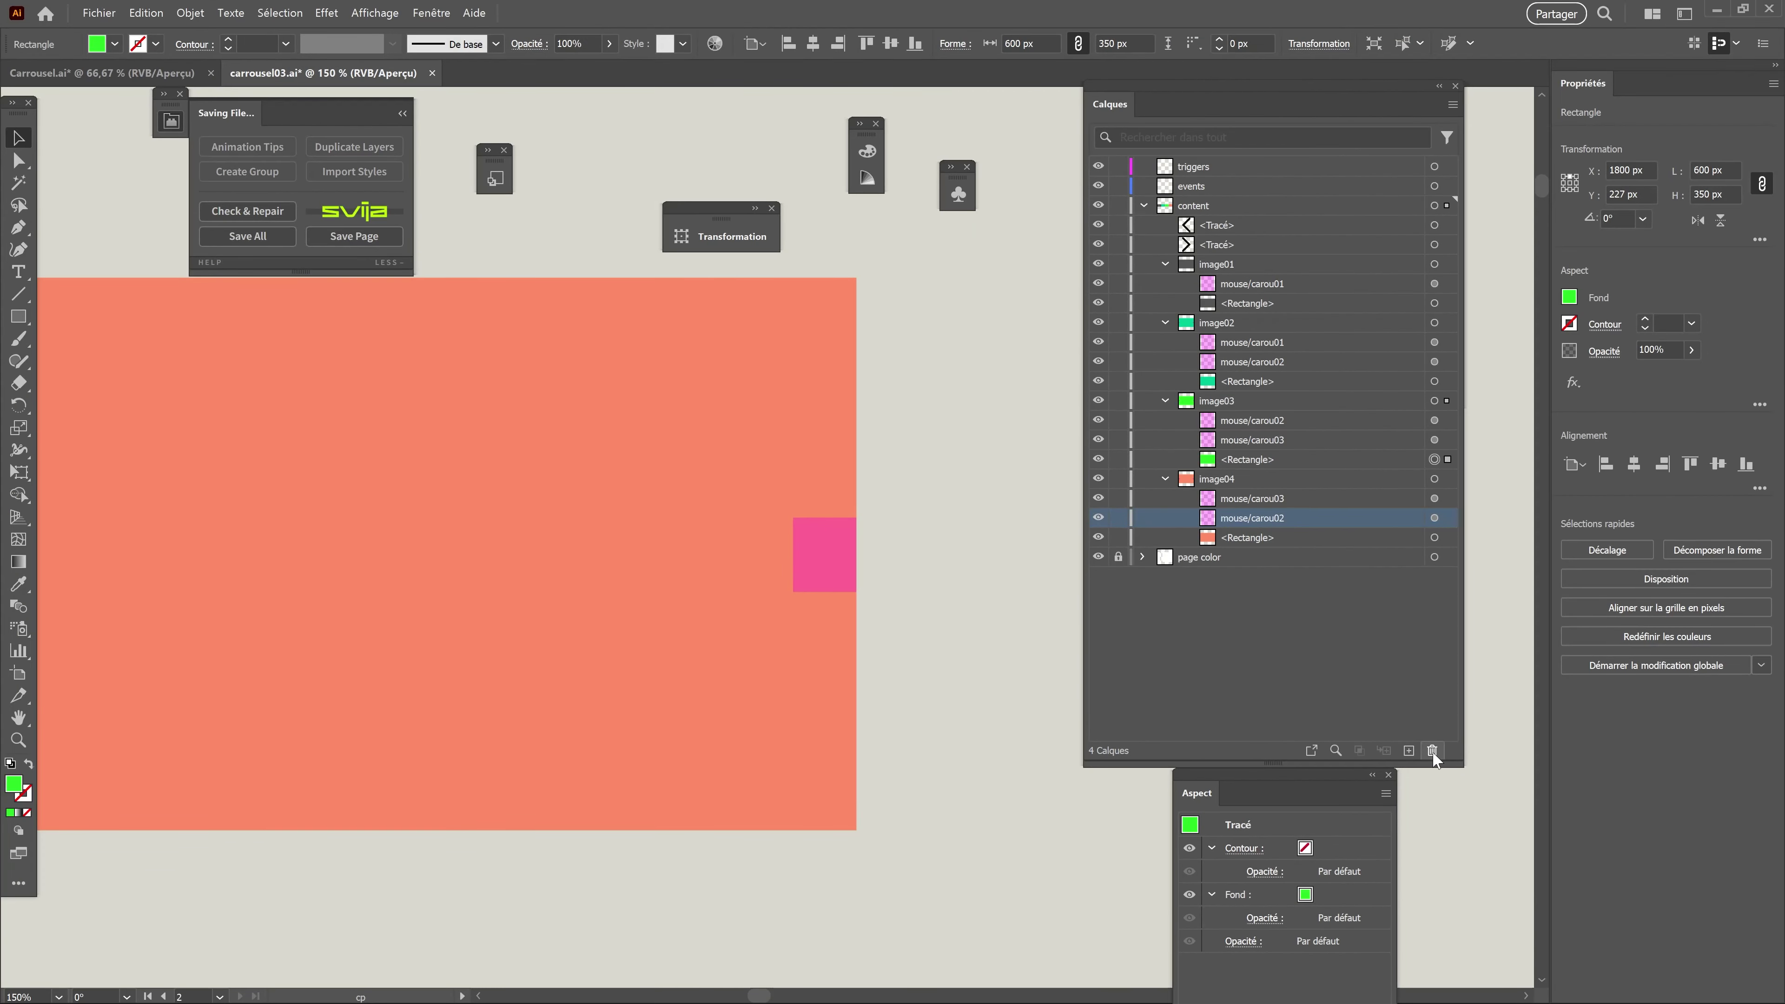
{"action": "left_click", "coordinate": [1432, 751]}
{"action": "key", "text": "ctrl+shift+a"}
{"action": "scroll", "coordinate": [724, 653], "scroll_direction": "down", "scroll_amount": 4}
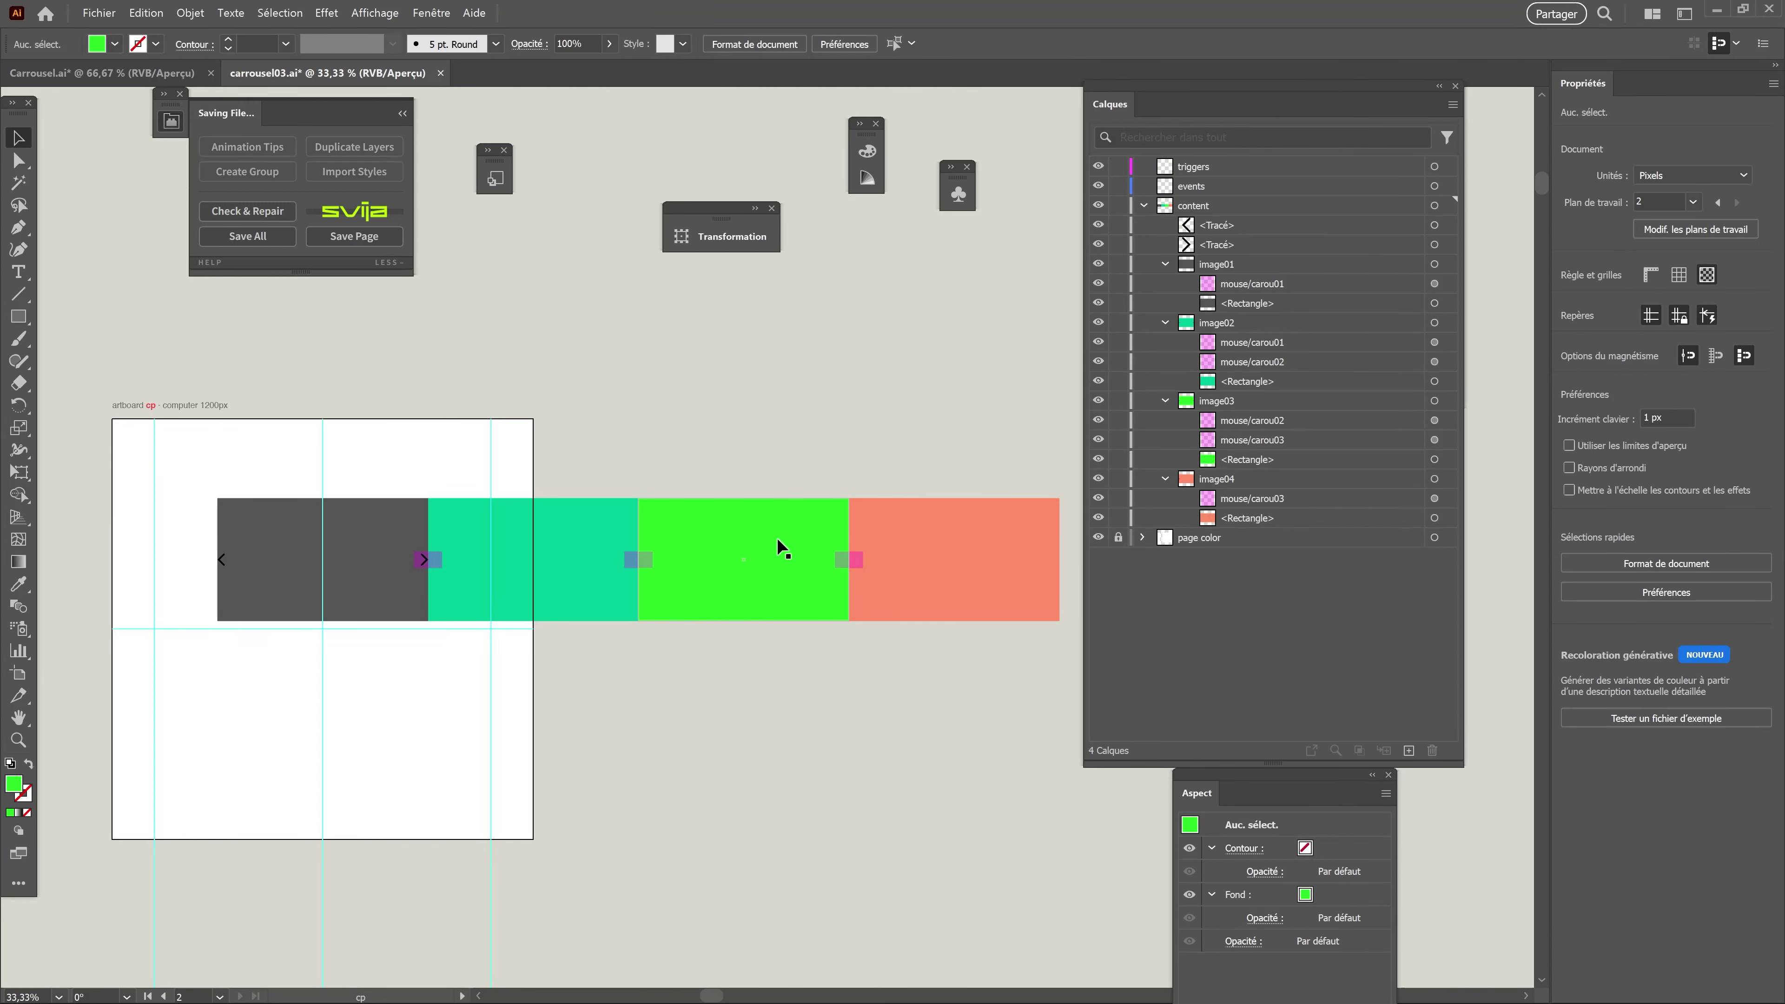
Delete the narrow mobile artboard mb, keeping only the computer artboard cp.
{"action": "scroll", "coordinate": [777, 538], "scroll_direction": "down", "scroll_amount": 2}
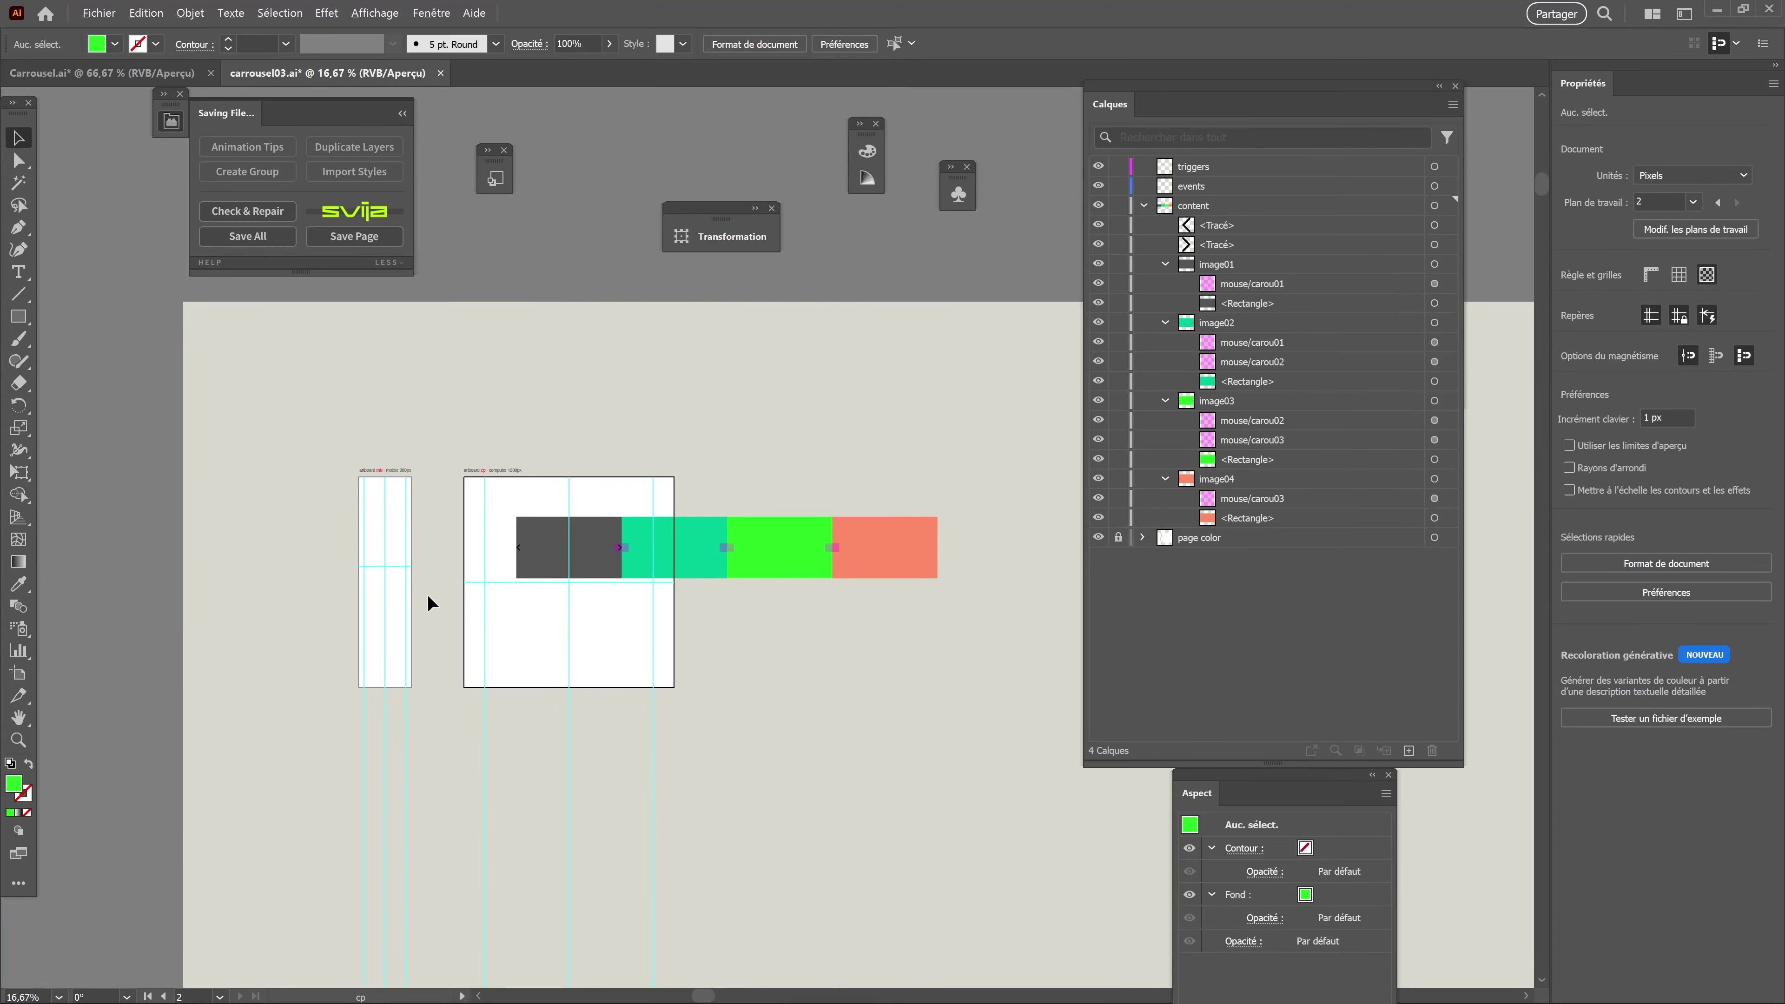
{"action": "scroll", "coordinate": [426, 595], "scroll_direction": "up", "scroll_amount": 1}
{"action": "scroll", "coordinate": [352, 443], "scroll_direction": "up", "scroll_amount": 2}
{"action": "scroll", "coordinate": [351, 443], "scroll_direction": "left", "scroll_amount": 1}
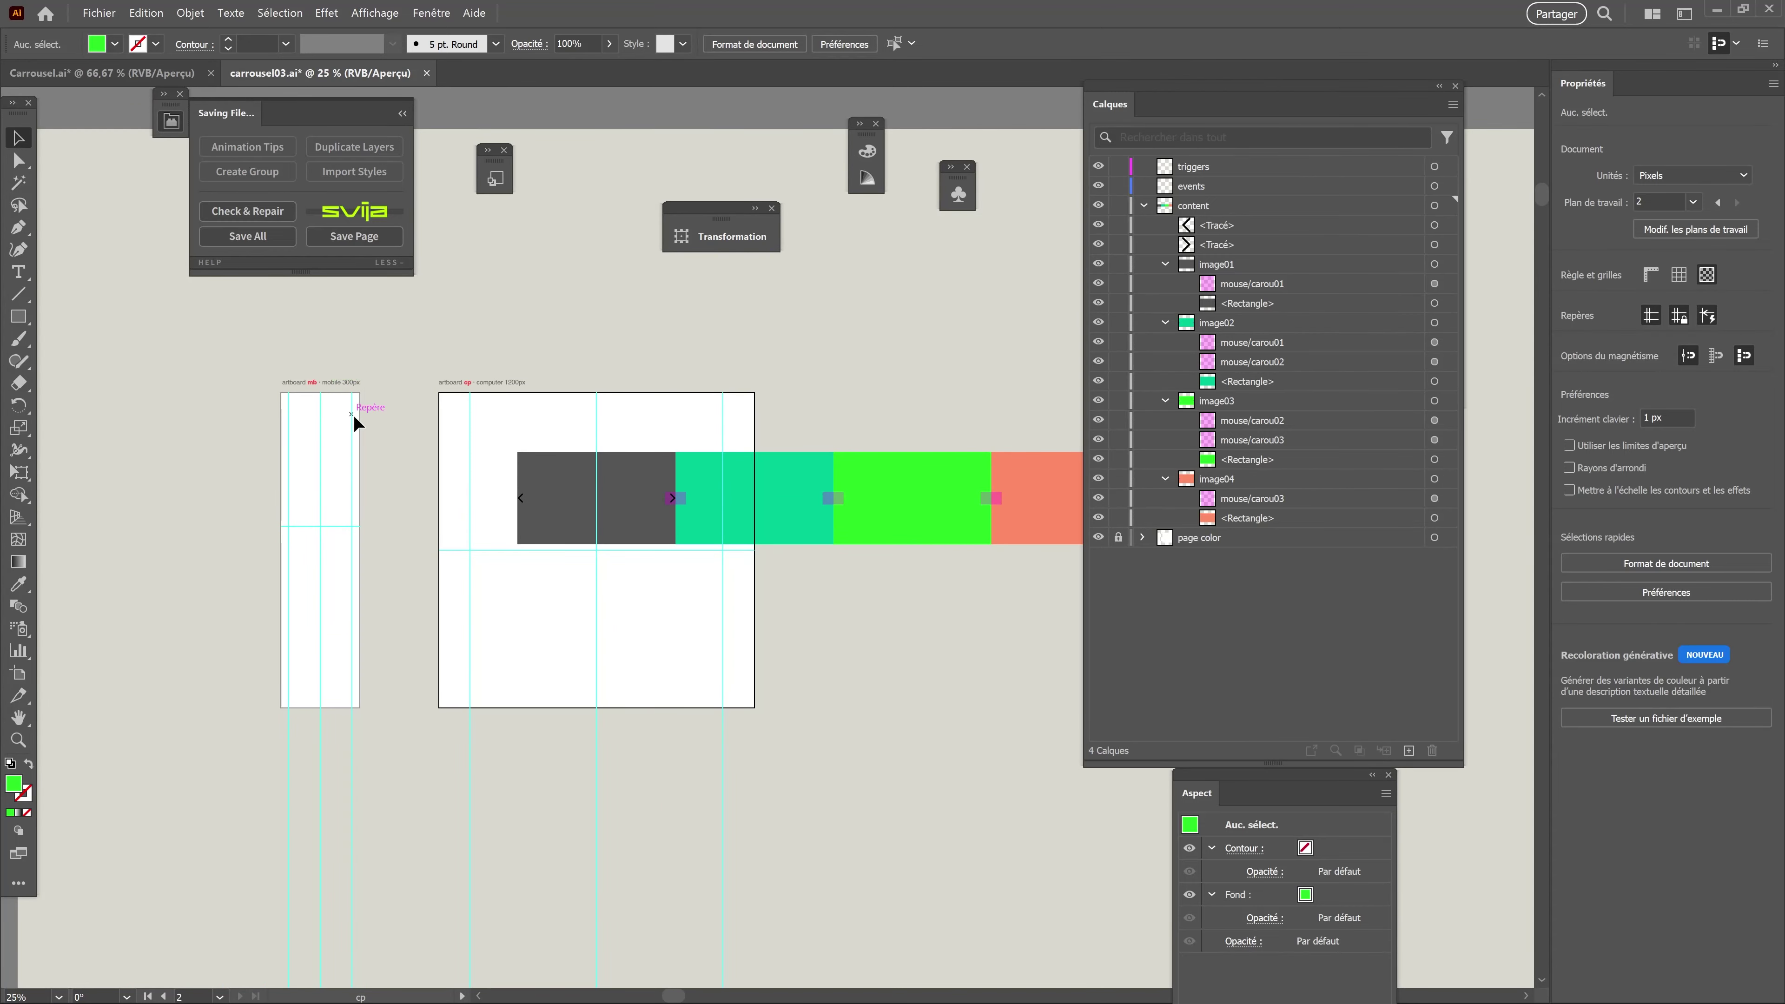
{"action": "left_click", "coordinate": [29, 676]}
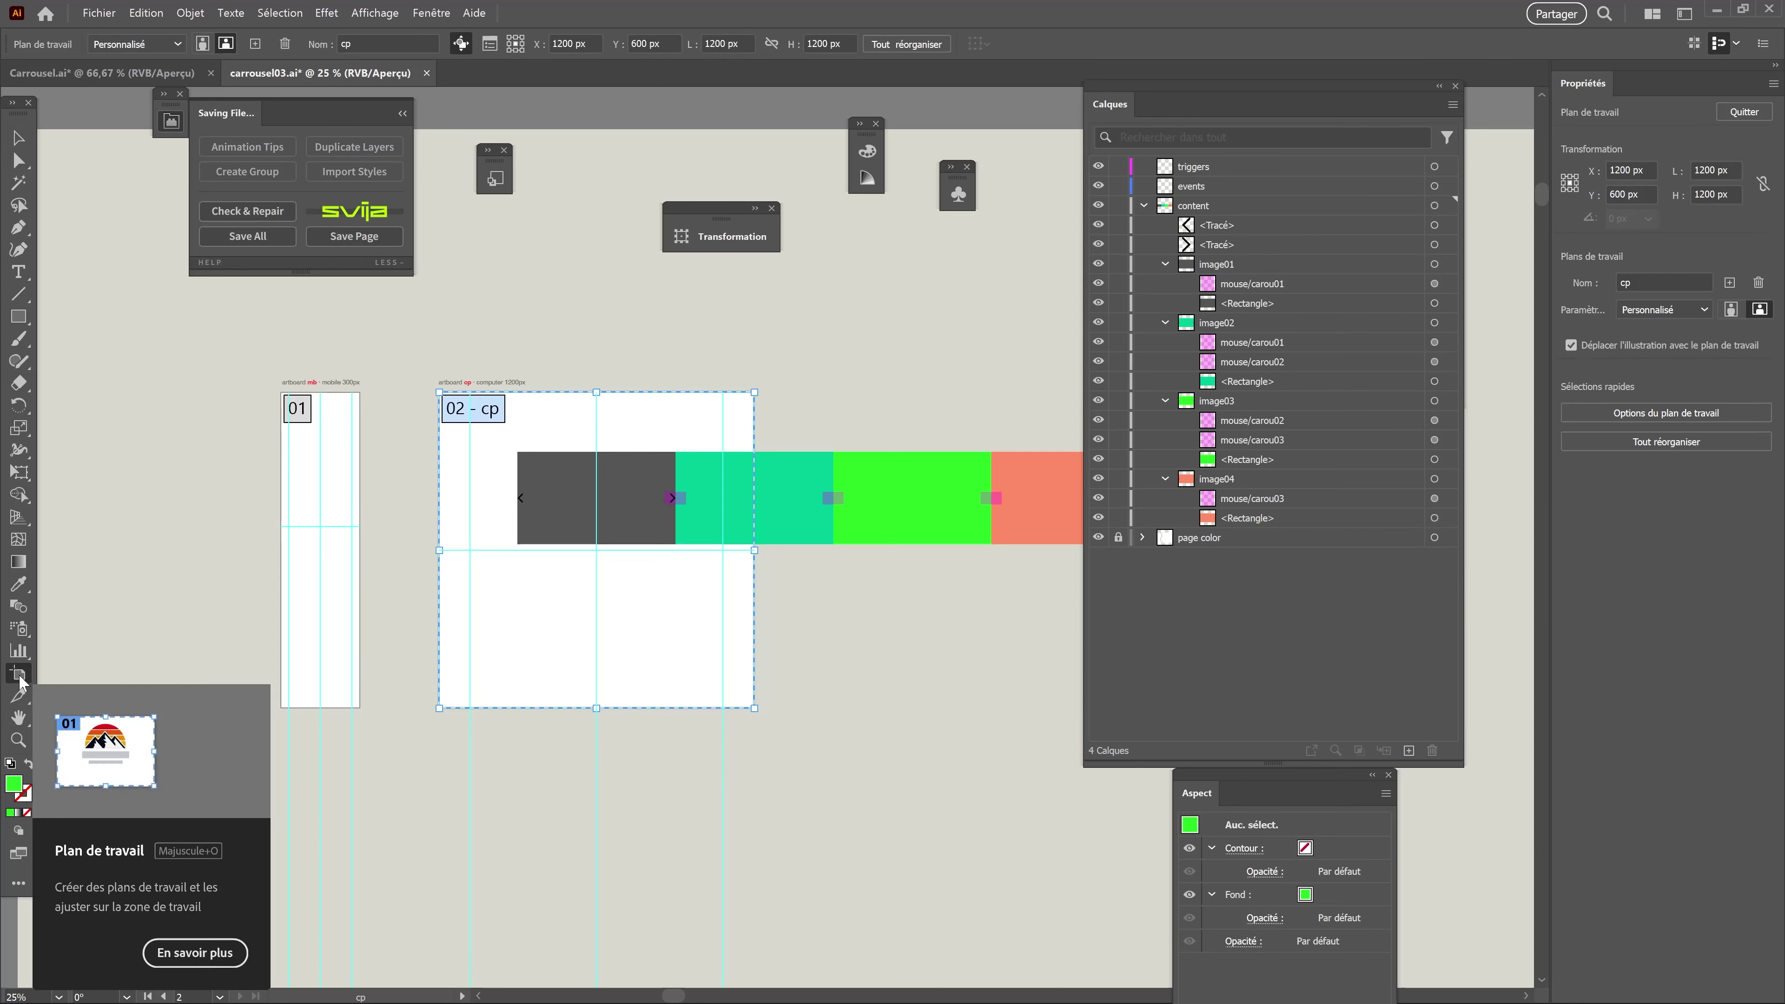
{"action": "left_click", "coordinate": [294, 412]}
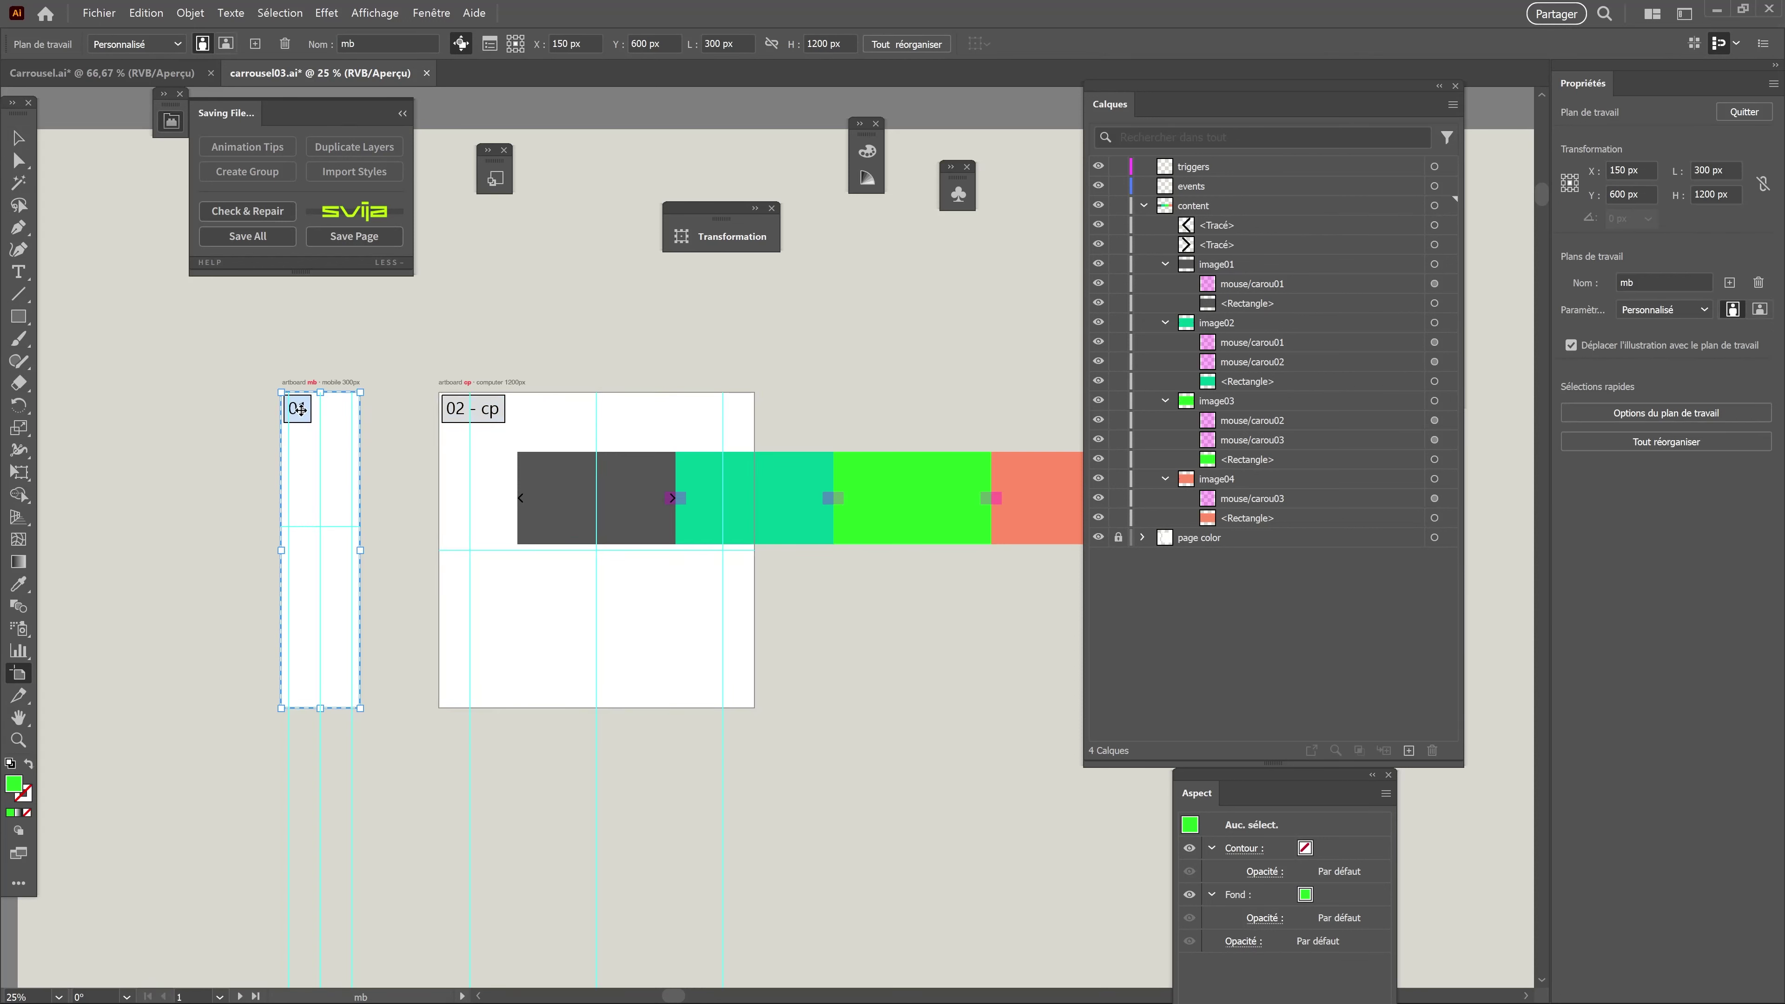
{"action": "key", "text": "Delete"}
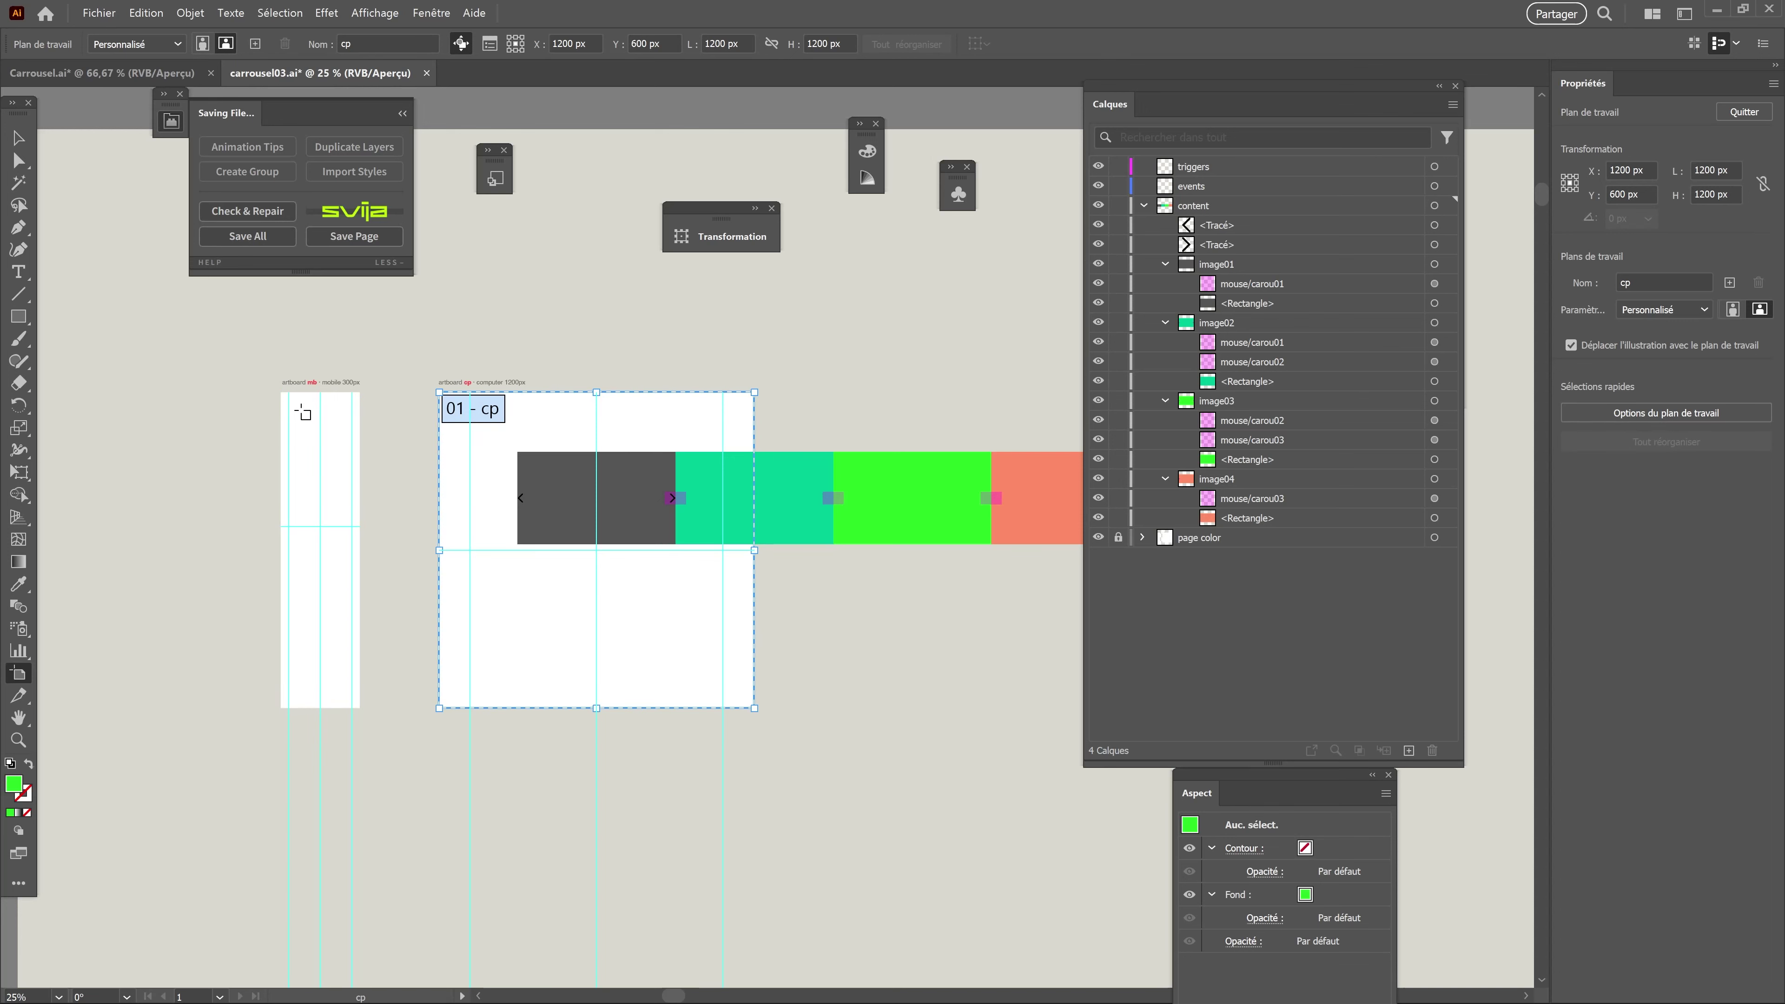
Delete the white background and label left over where the mobile artboard was.
{"action": "left_click", "coordinate": [18, 138]}
{"action": "left_click_drag", "start_coordinate": [245, 363], "coordinate": [374, 532]}
{"action": "key", "text": "Delete"}
{"action": "left_click_drag", "start_coordinate": [867, 631], "coordinate": [682, 648]}
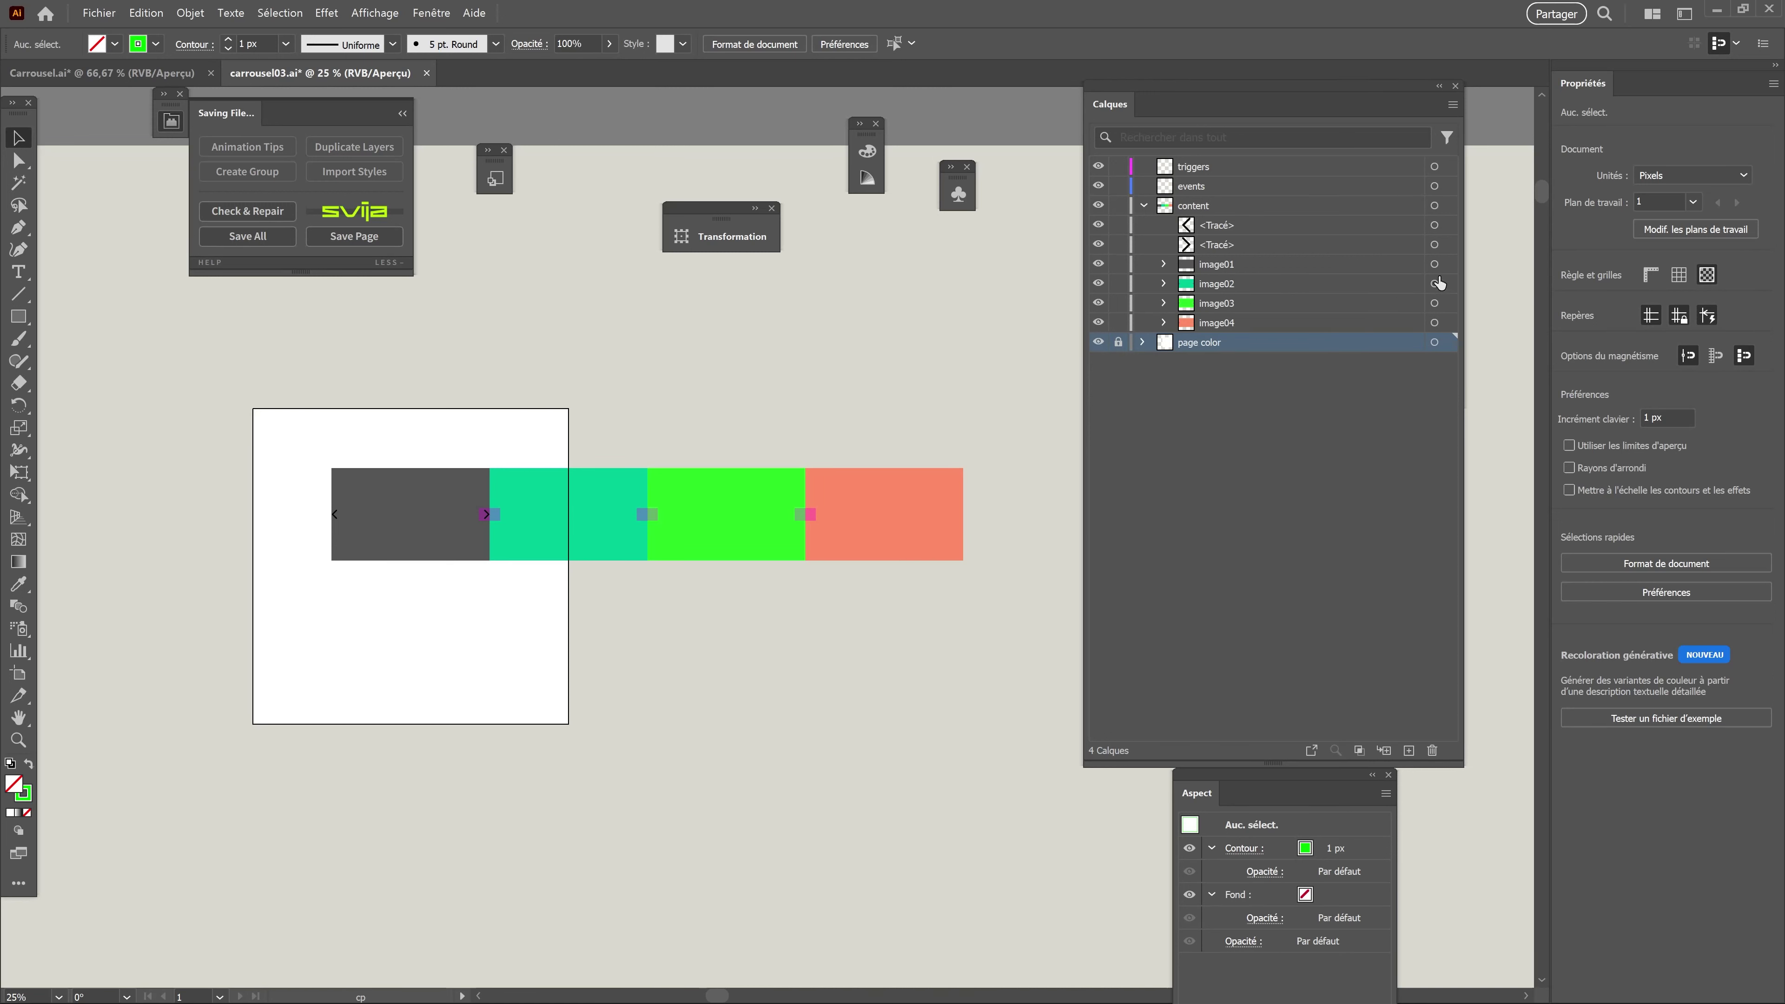
Group image01, image02, image03 and image04 together inside the content layer.
{"action": "left_click", "coordinate": [1434, 263]}
{"action": "left_click", "coordinate": [1435, 284], "text": "shift"}
{"action": "left_click", "coordinate": [1434, 303], "text": "shift"}
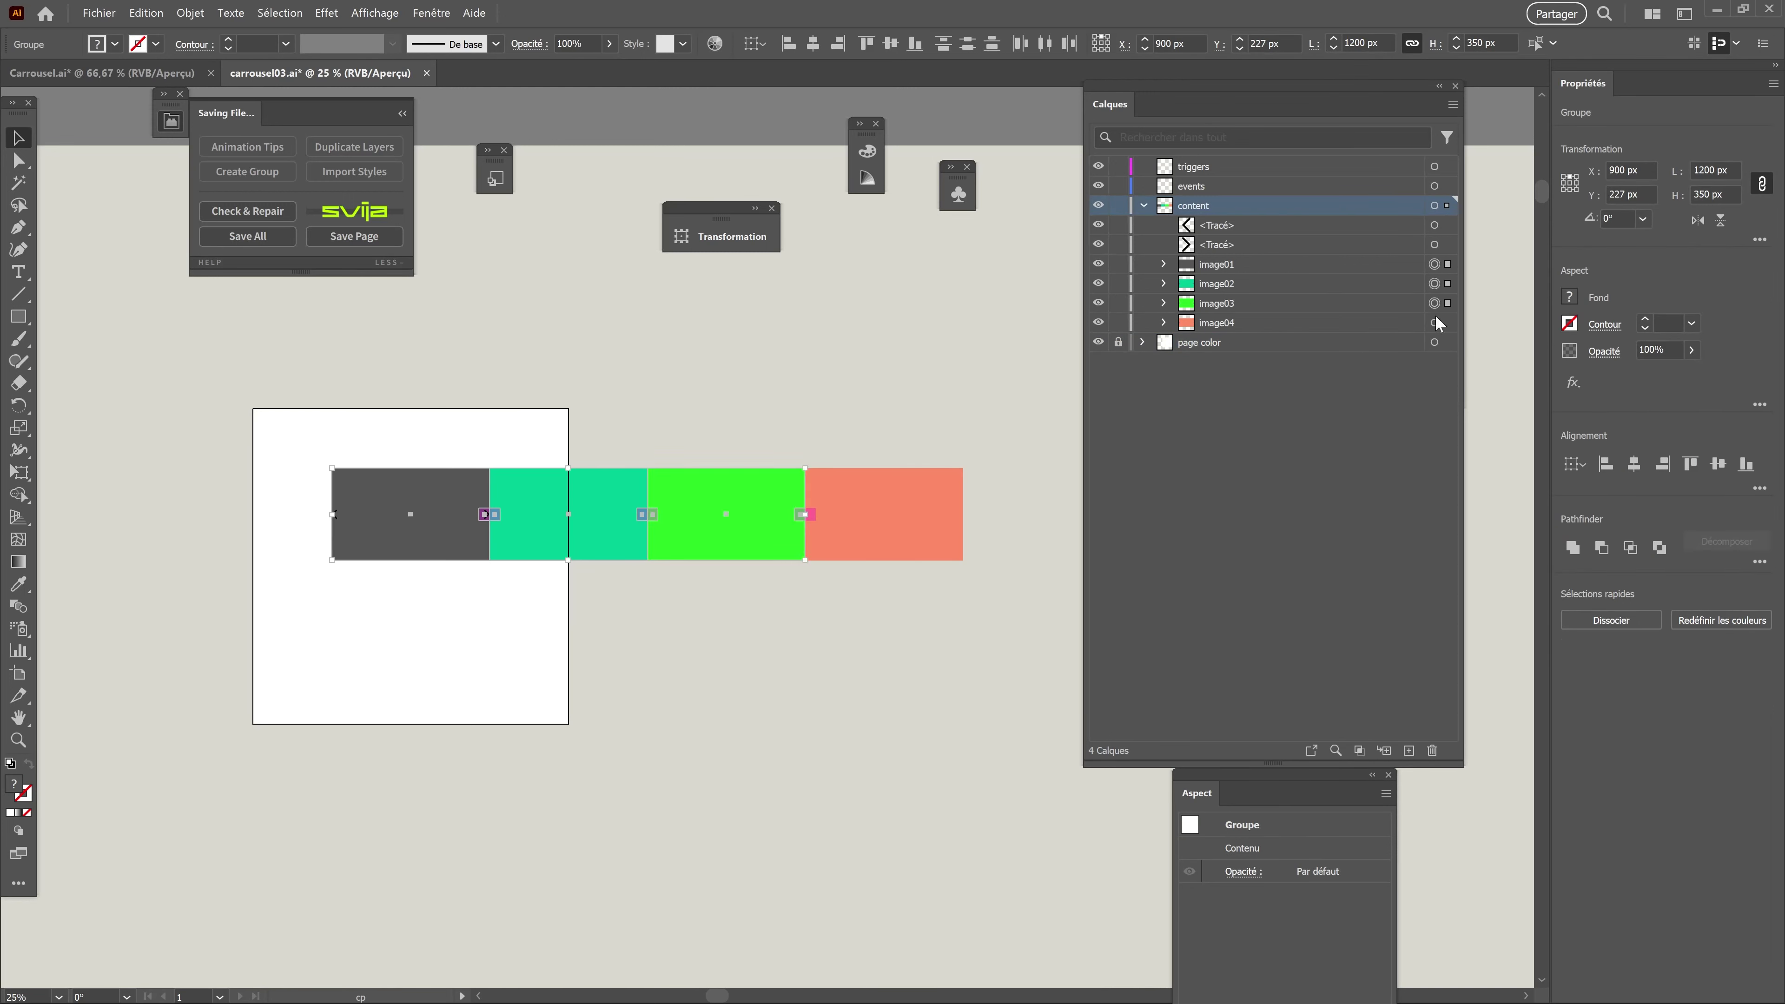
{"action": "left_click", "coordinate": [1435, 322], "text": "shift"}
{"action": "key", "text": "ctrl+g"}
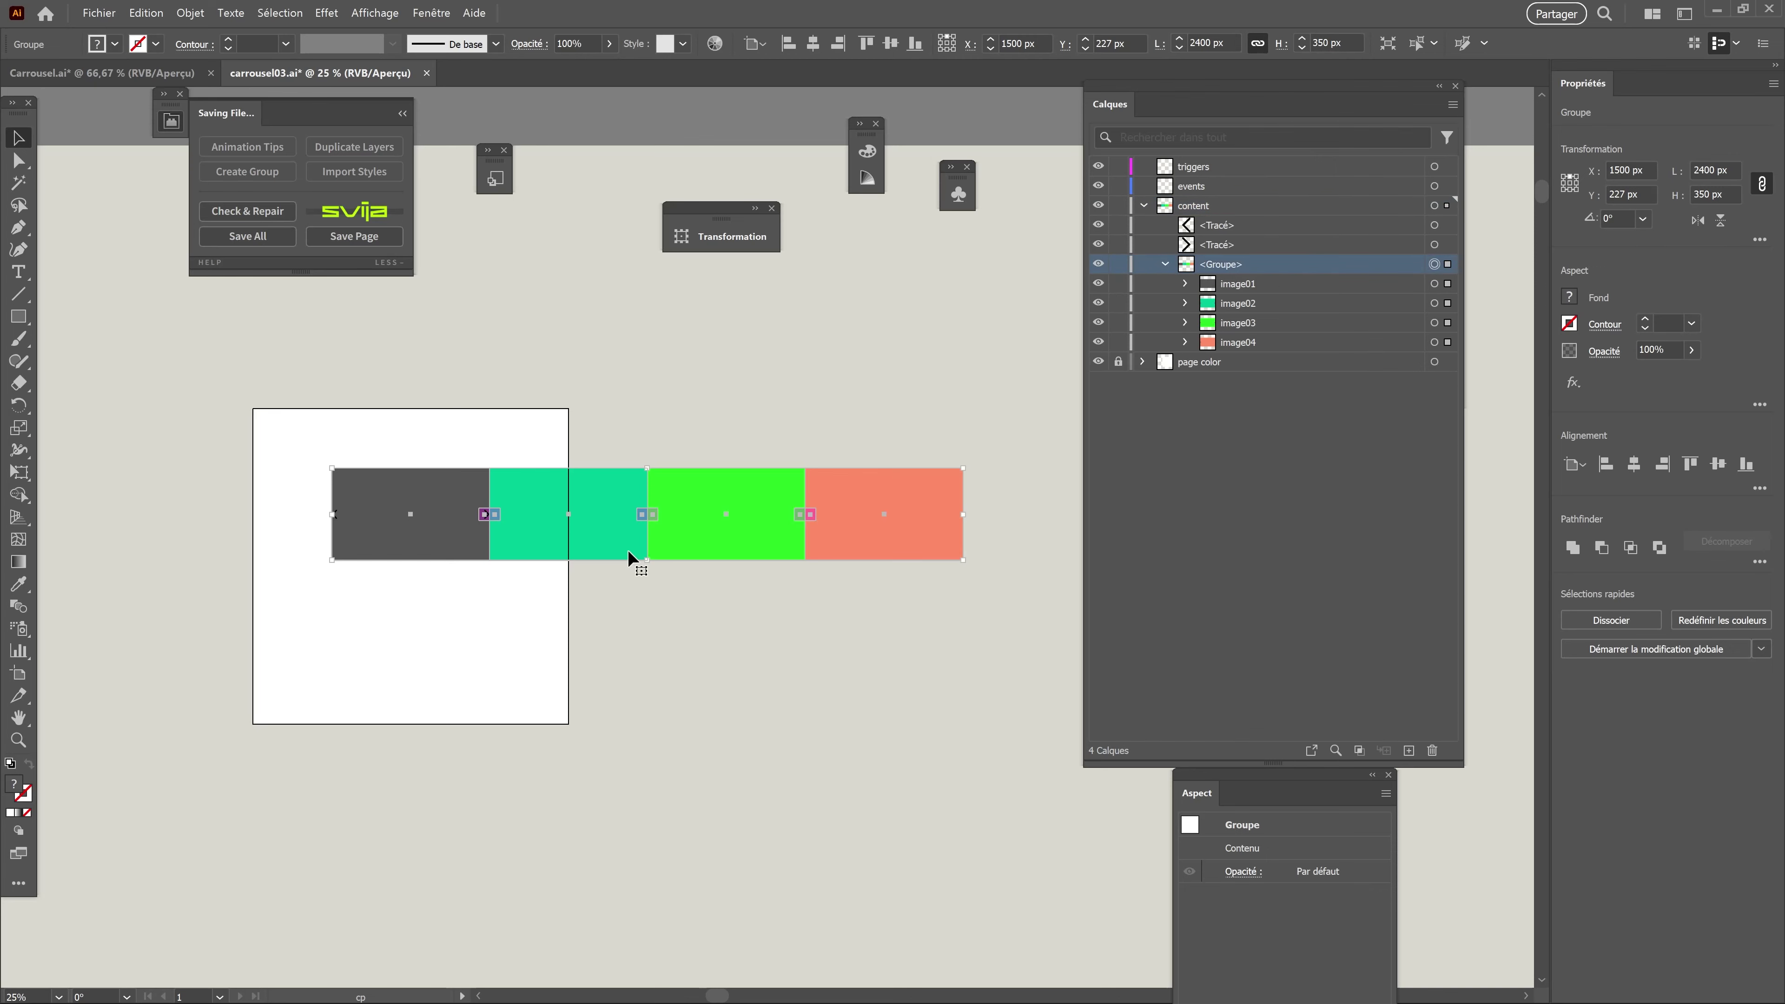
{"action": "scroll", "coordinate": [504, 537], "scroll_direction": "up", "scroll_amount": 5}
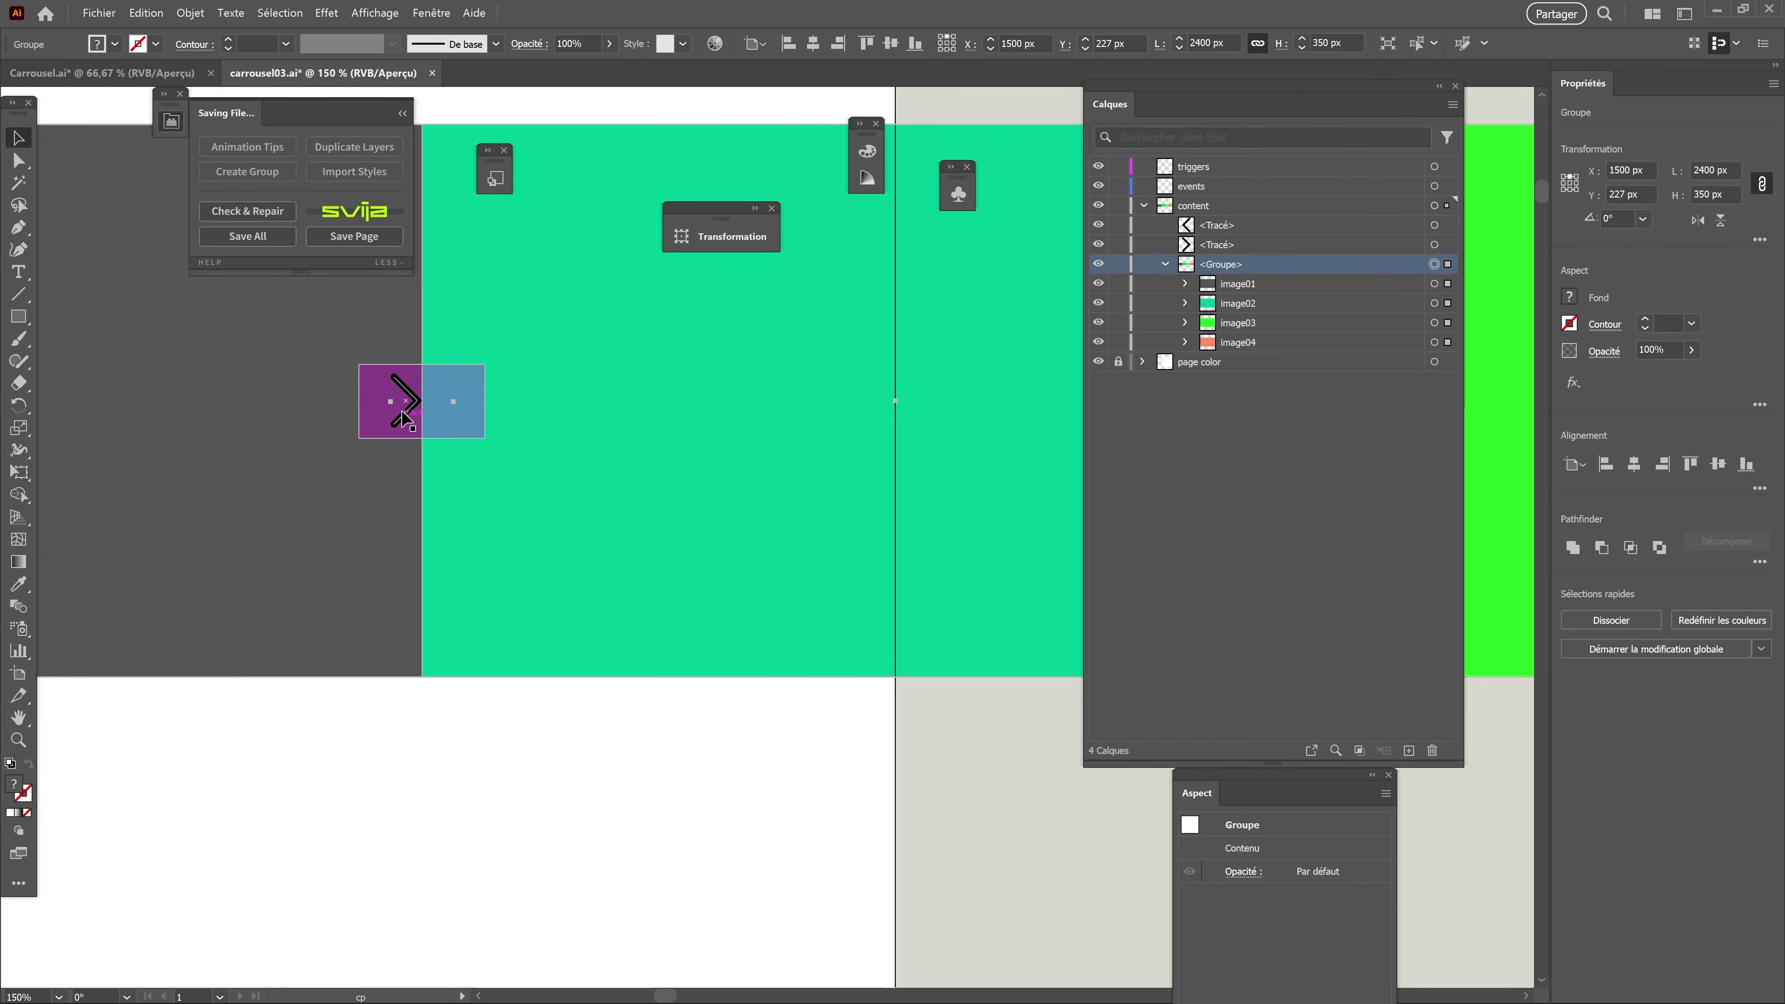
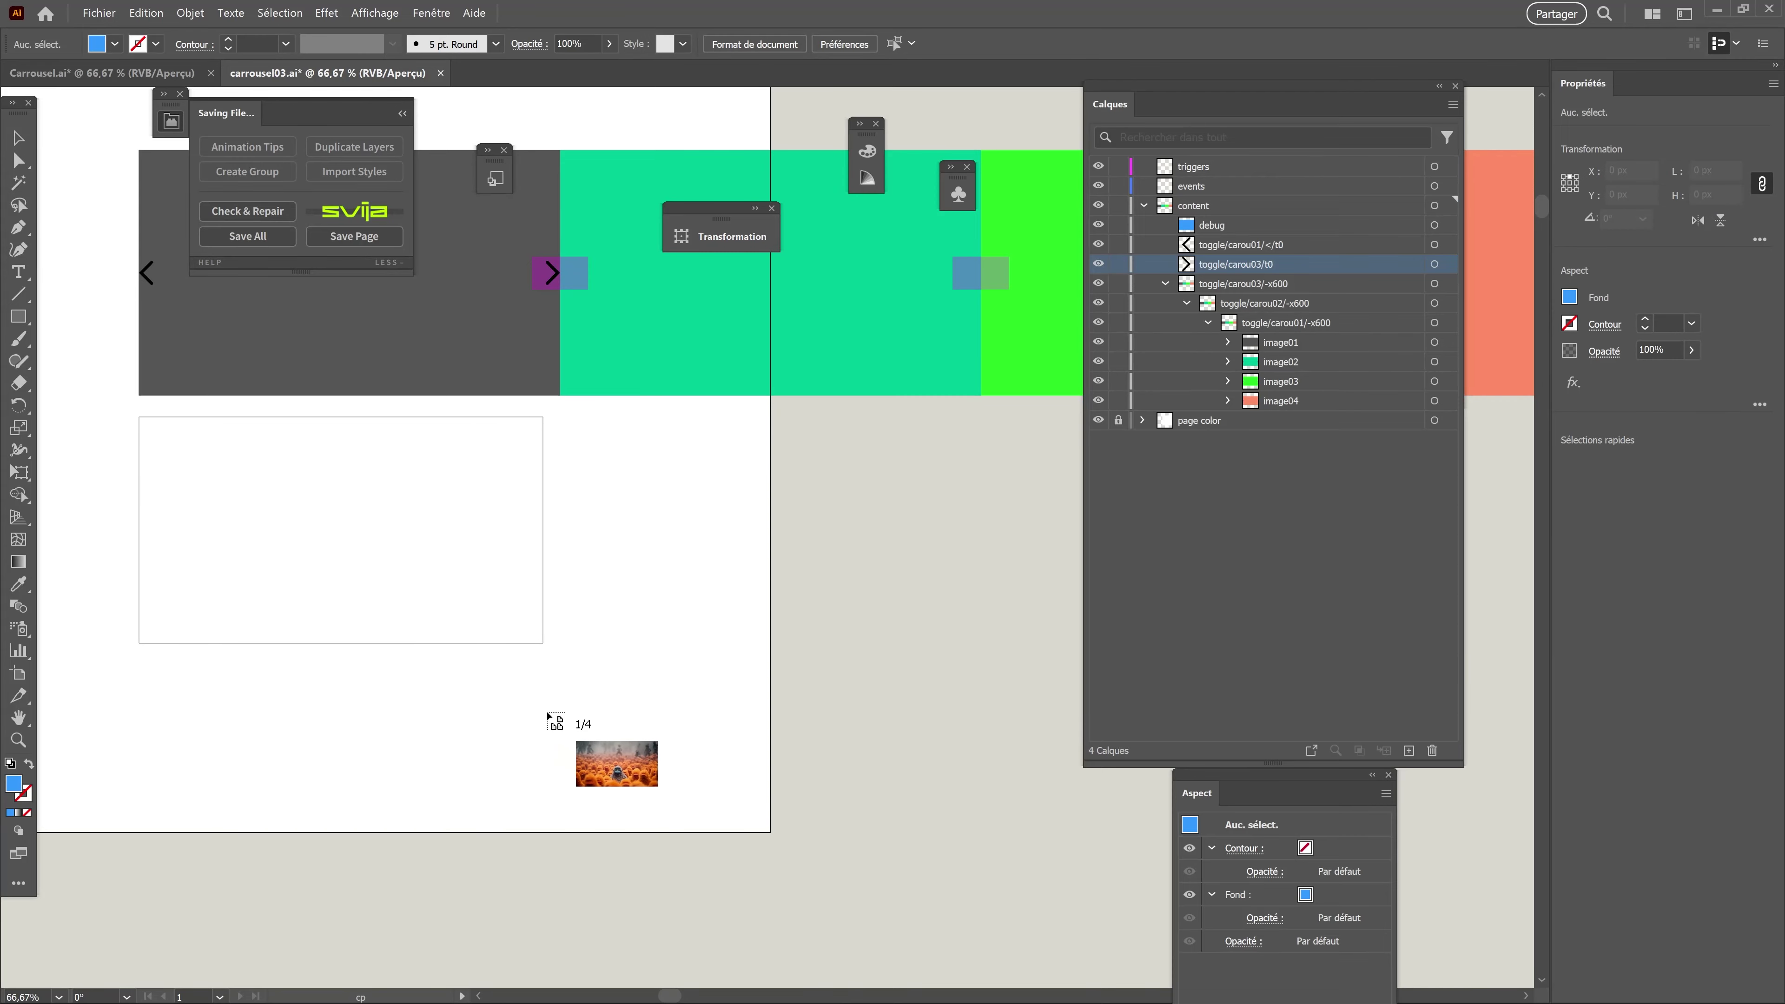
Place the four linked pictures in a two-by-two grid below the slides, each about 600 px wide.
{"action": "left_click_drag", "start_coordinate": [139, 661], "coordinate": [696, 903]}
{"action": "left_click_drag", "start_coordinate": [570, 417], "coordinate": [990, 652]}
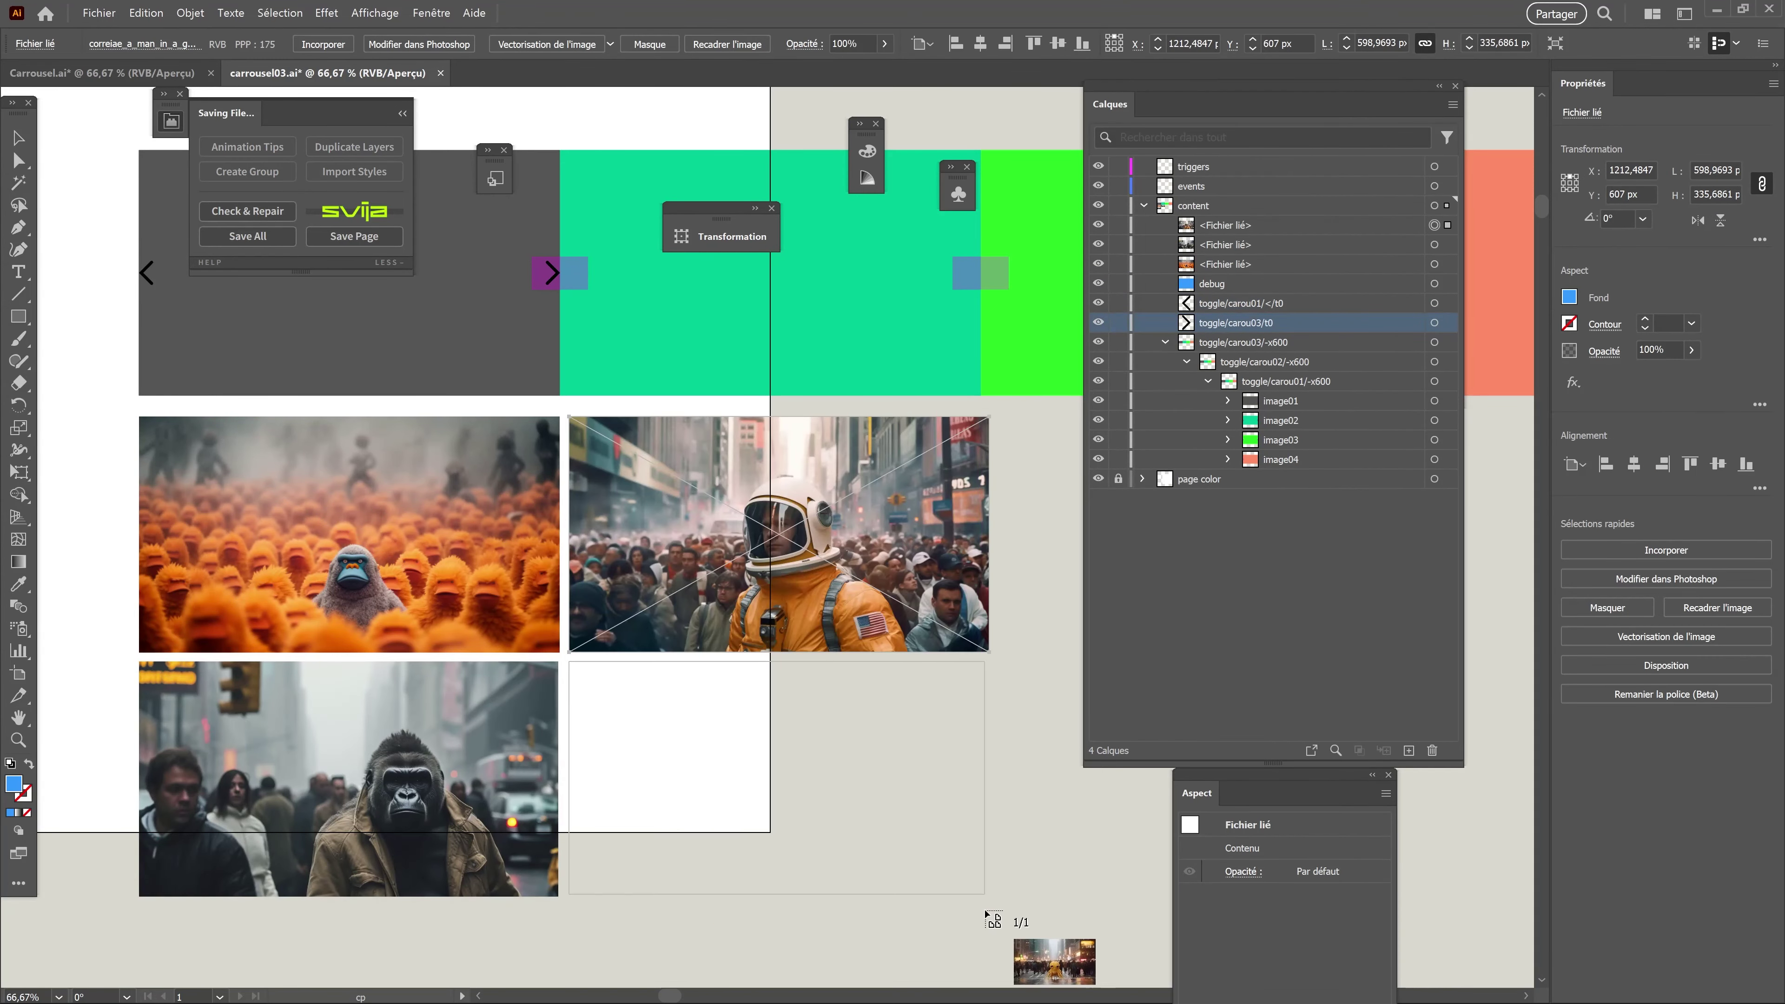
{"action": "left_click_drag", "start_coordinate": [570, 661], "coordinate": [990, 897]}
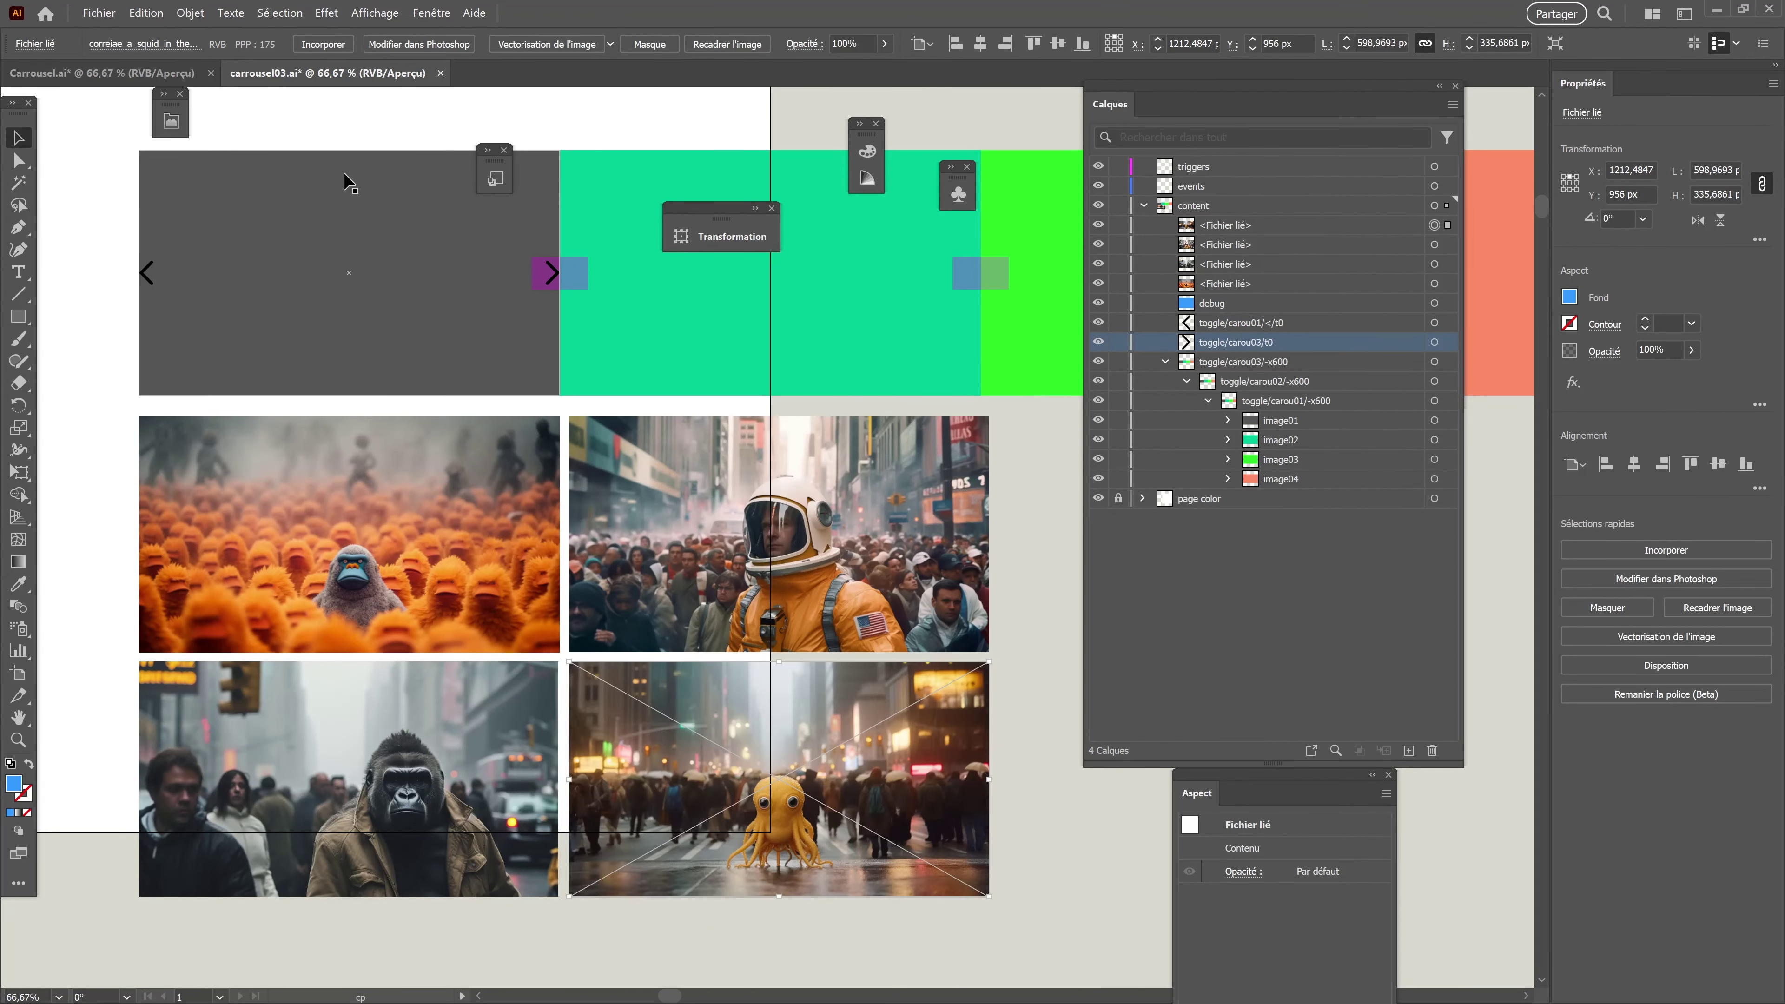
Move the orange-crowd gorilla picture over the first slide and put it inside the image01 group.
{"action": "left_click", "coordinate": [1228, 479]}
{"action": "left_click", "coordinate": [471, 490]}
{"action": "left_click_drag", "start_coordinate": [420, 522], "coordinate": [411, 250]}
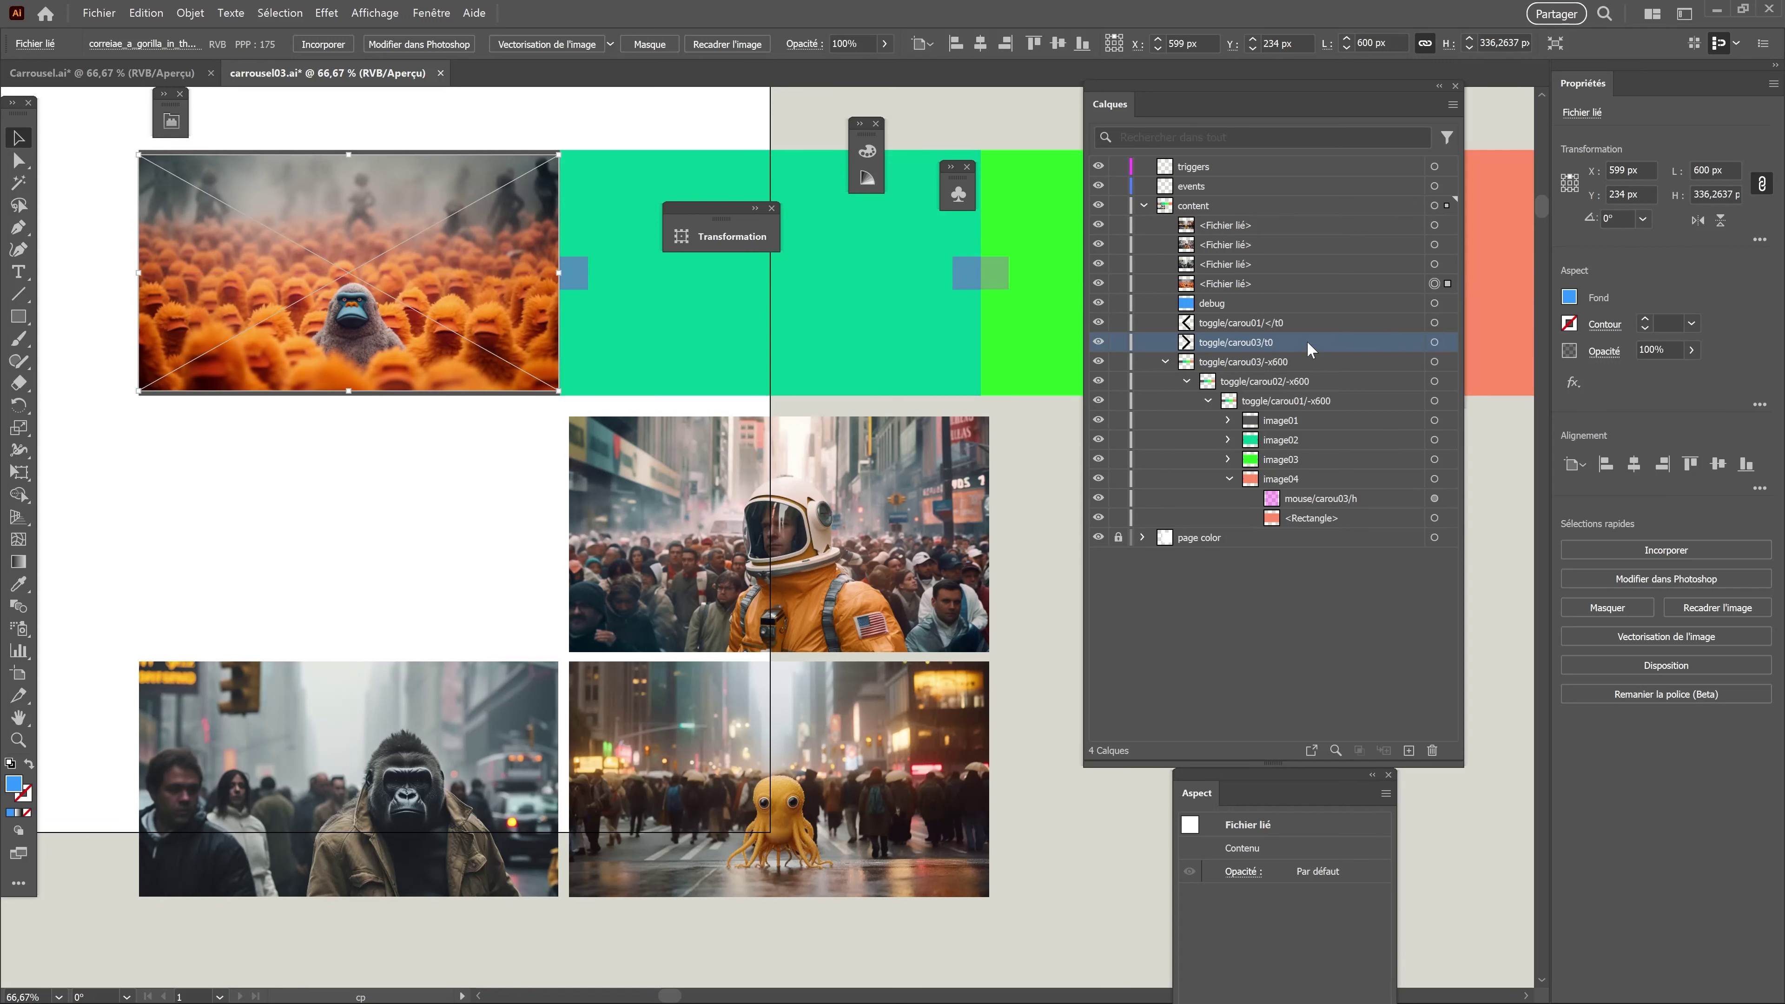
{"action": "left_click_drag", "start_coordinate": [1328, 285], "coordinate": [1339, 421]}
{"action": "key", "text": "ctrl+shift+a"}
{"action": "key", "text": "ctrl+1"}
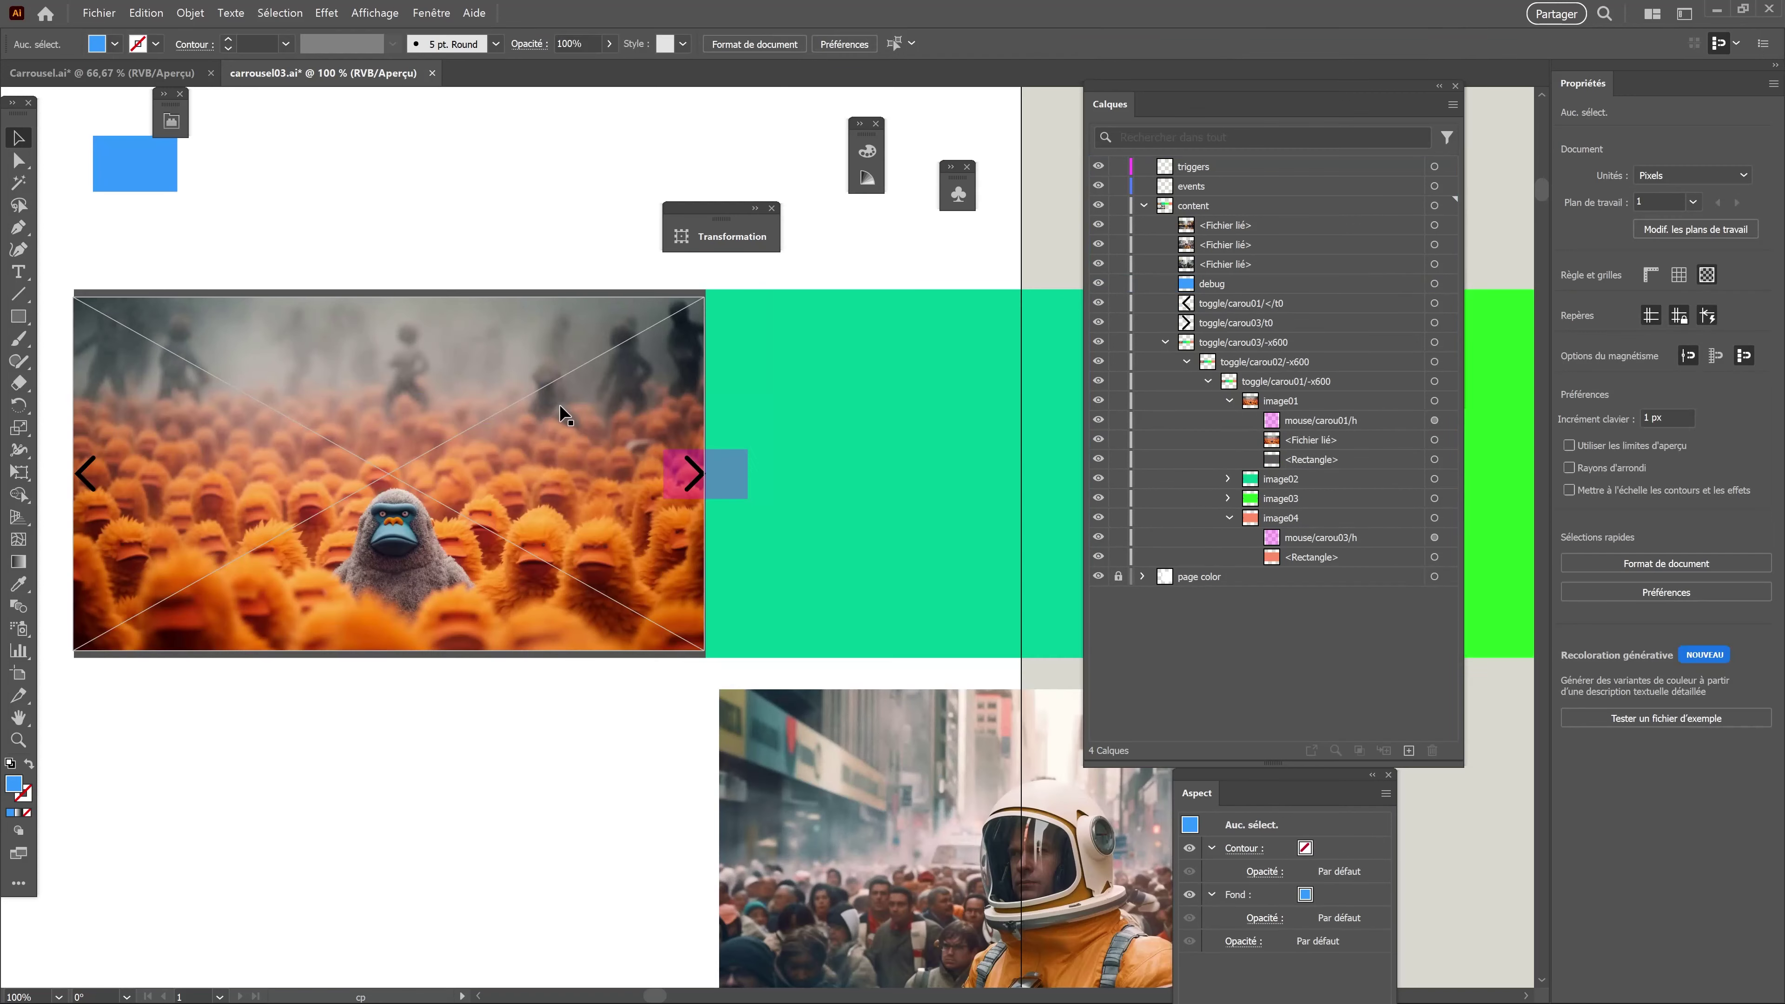
Isolate the image01 group and center its gorilla picture and dark rectangle on each other horizontally and vertically.
{"action": "double_click", "coordinate": [601, 441]}
{"action": "double_click", "coordinate": [600, 425]}
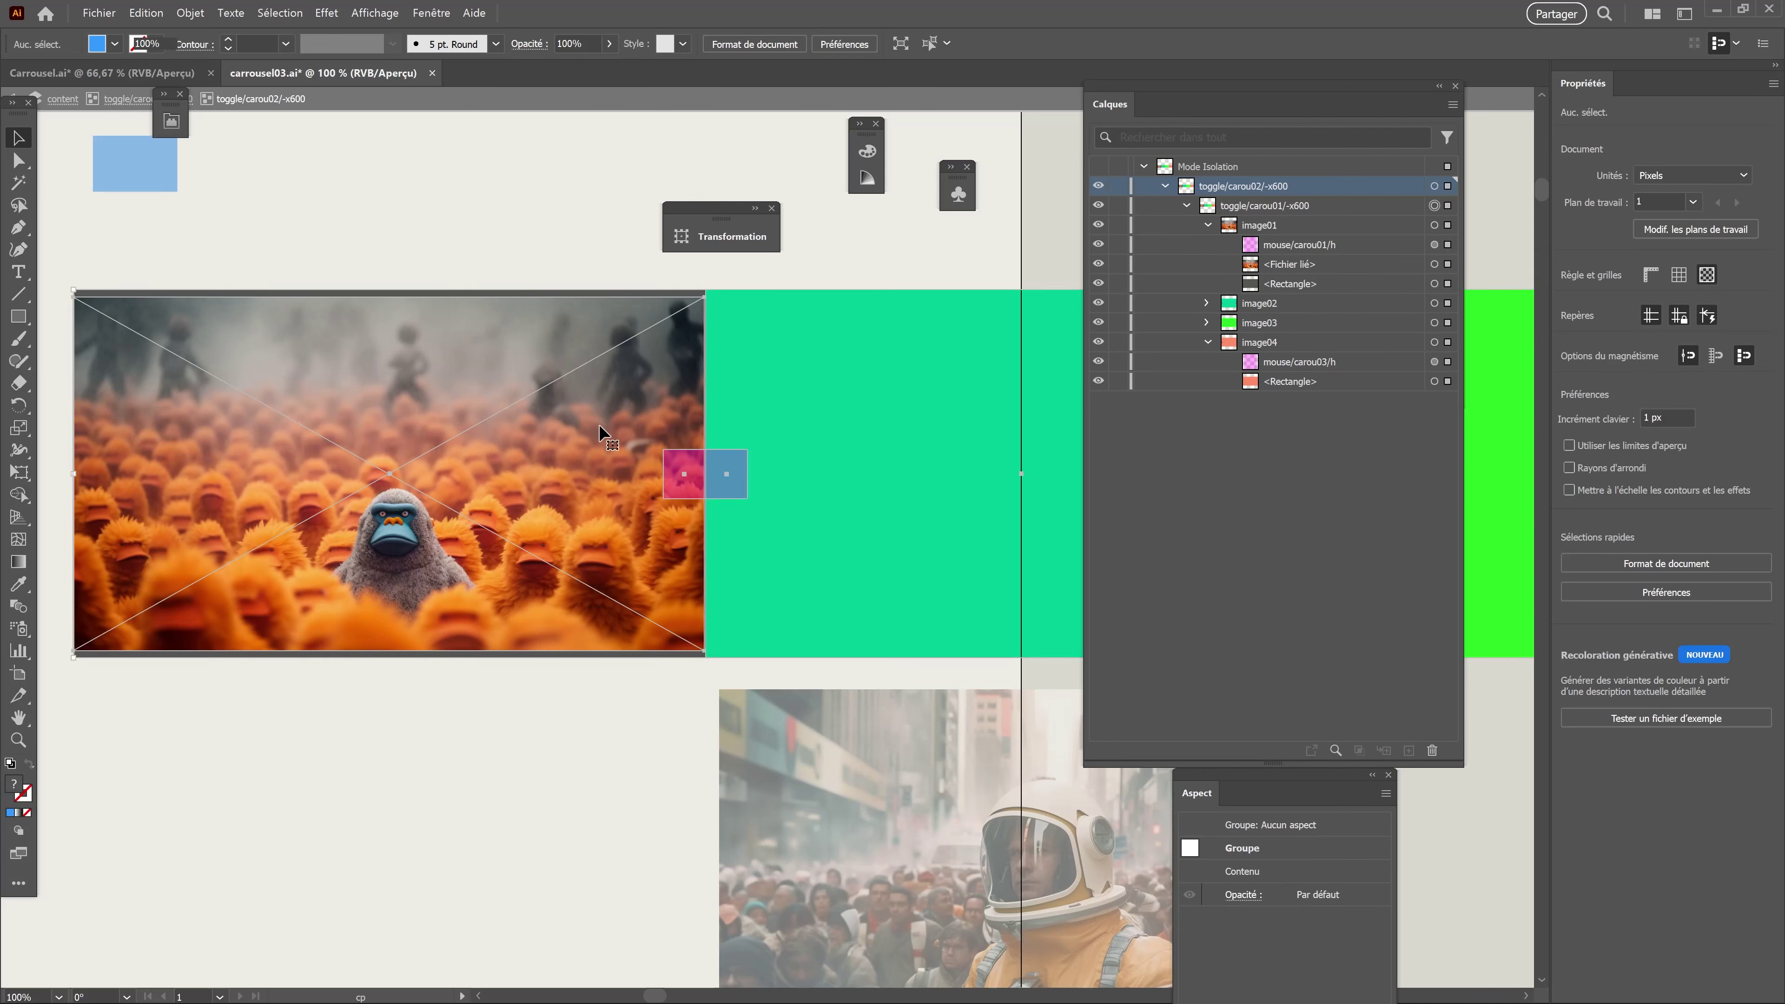
{"action": "double_click", "coordinate": [598, 422]}
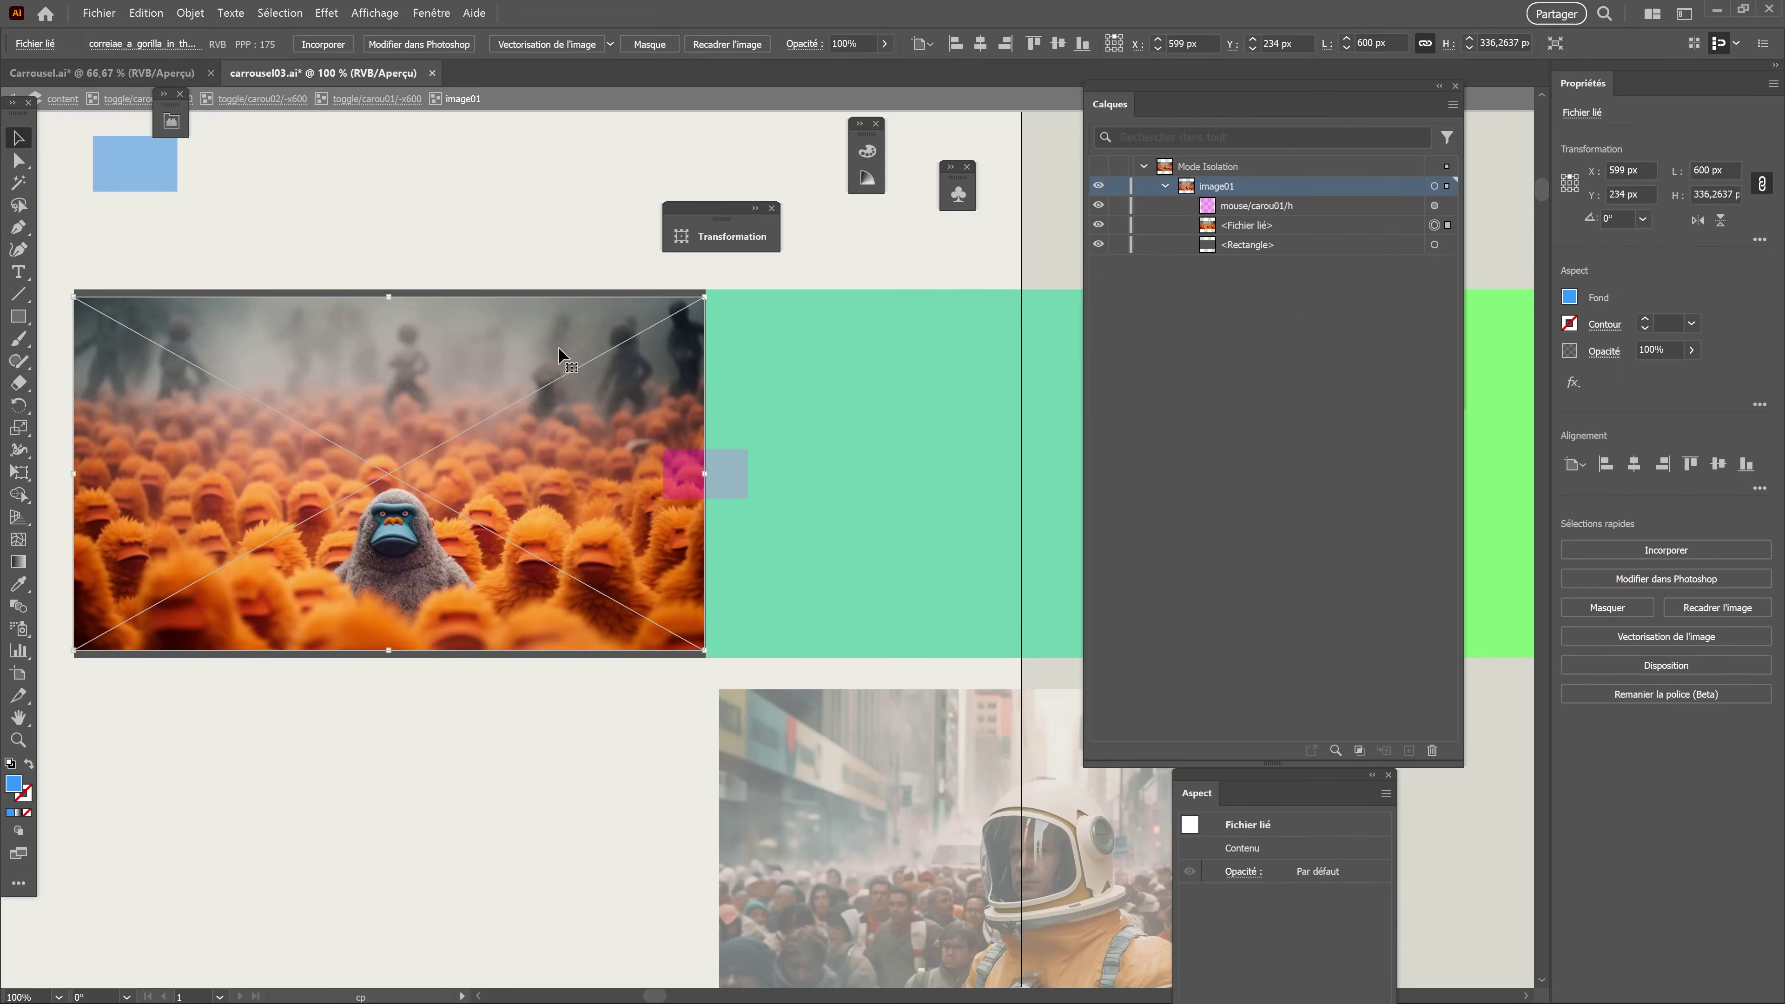
{"action": "left_click", "coordinate": [561, 290], "text": "shift"}
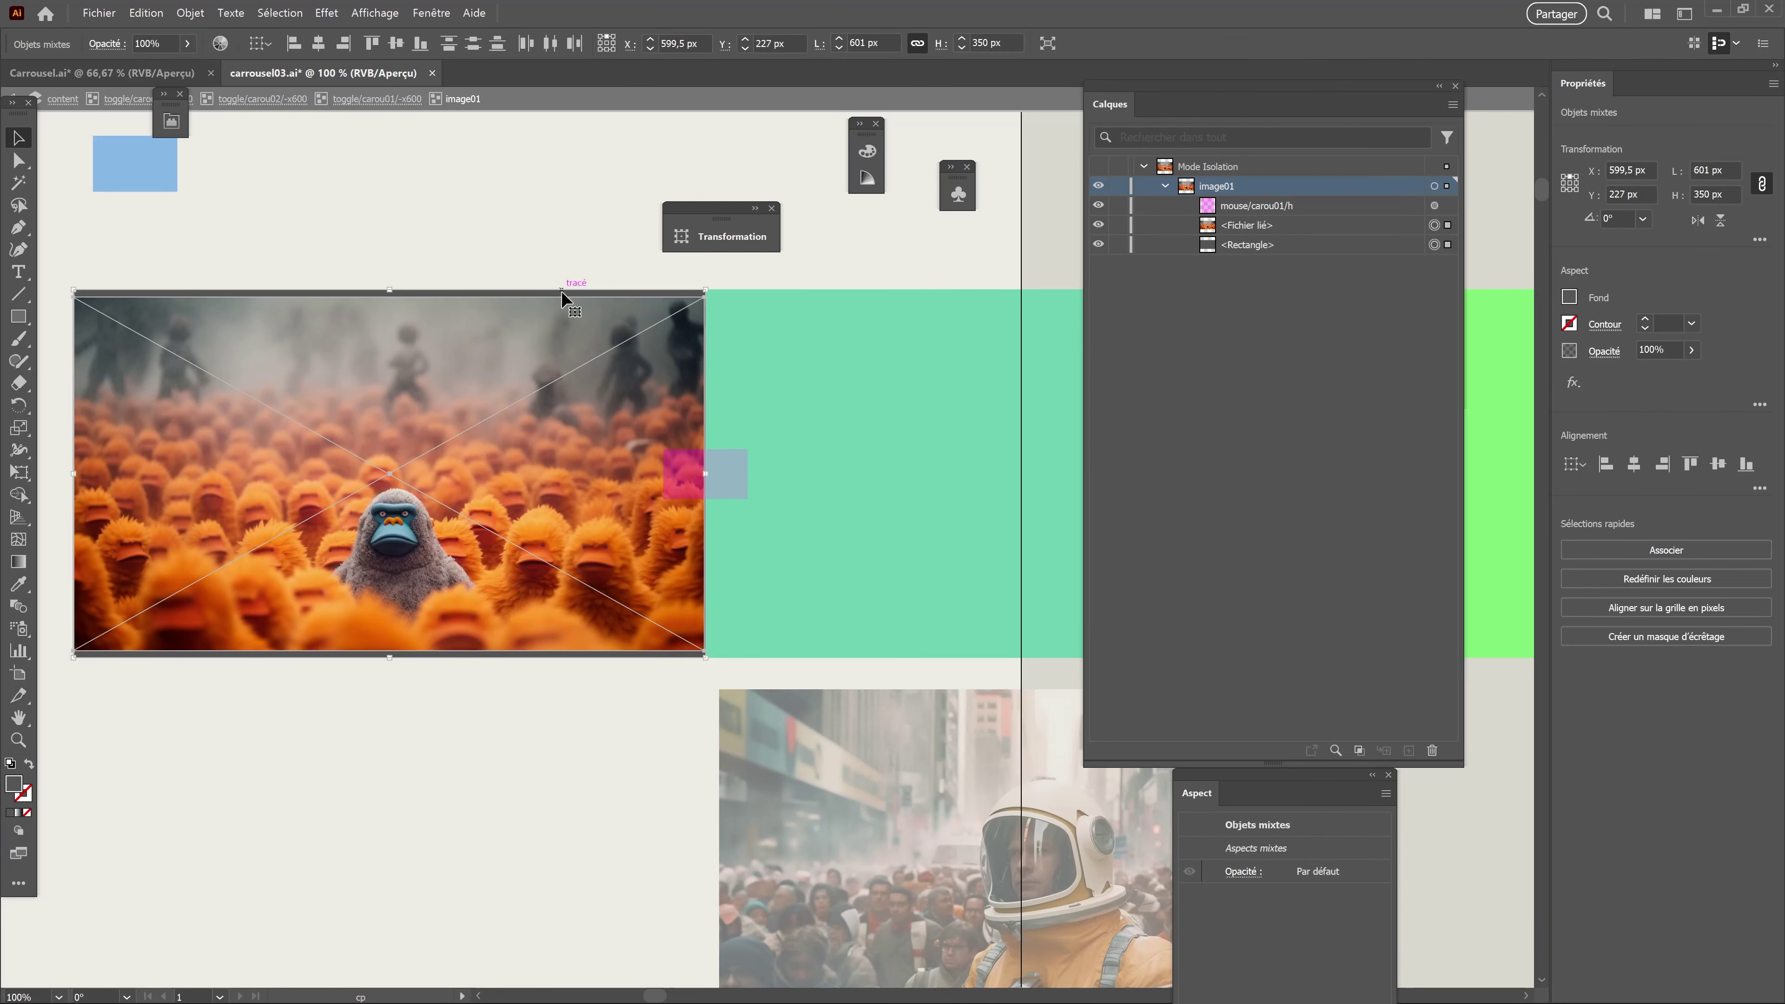
{"action": "left_click", "coordinate": [320, 40]}
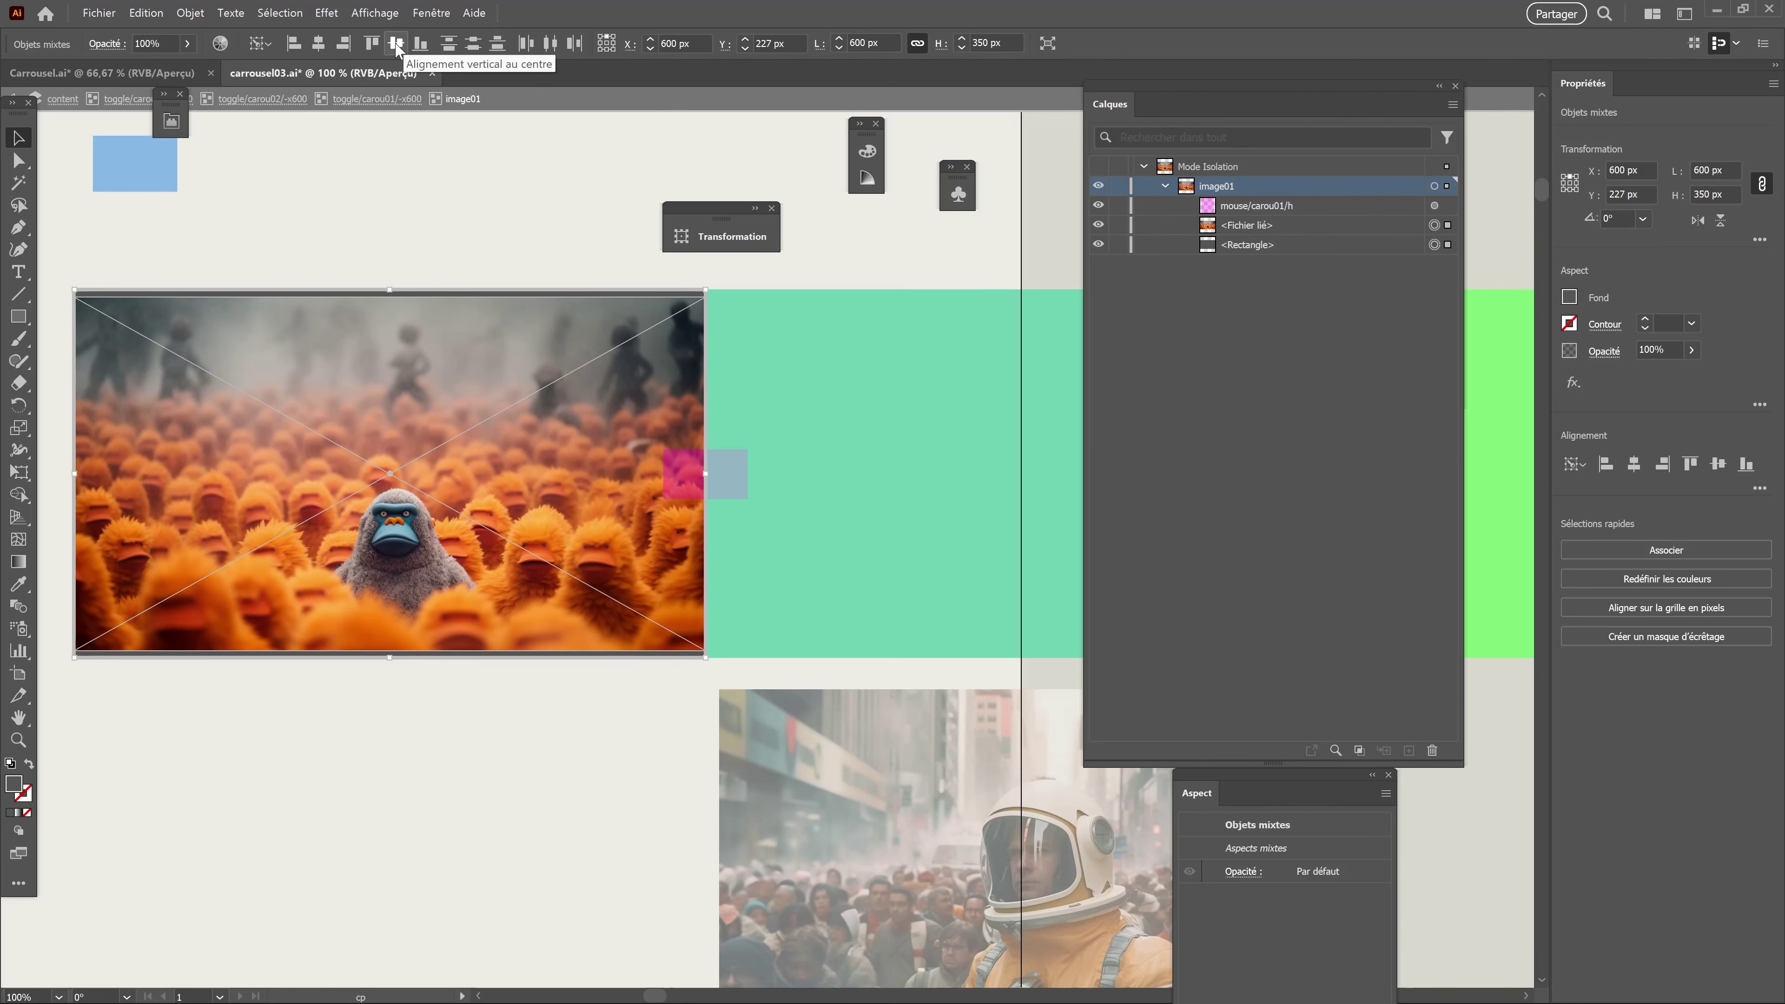
{"action": "left_click", "coordinate": [449, 203]}
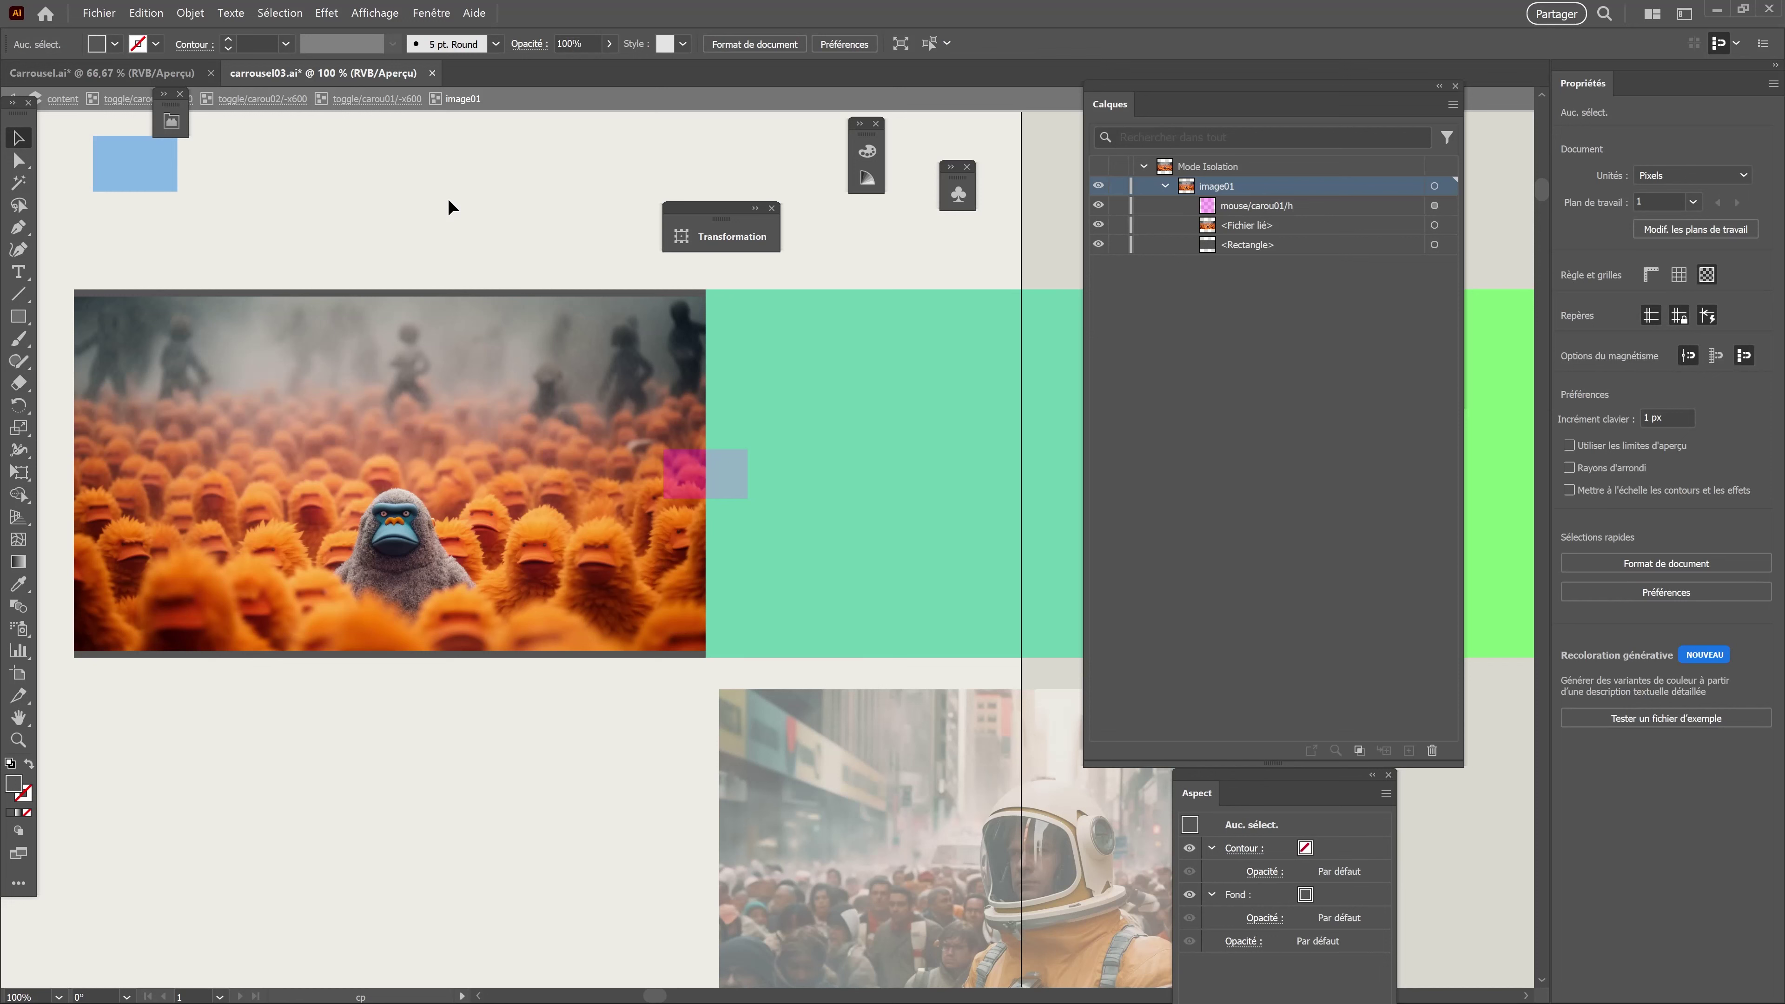
Move the rectangle to the top of image01 and make it the group's clipping mask.
{"action": "left_click", "coordinate": [1276, 246]}
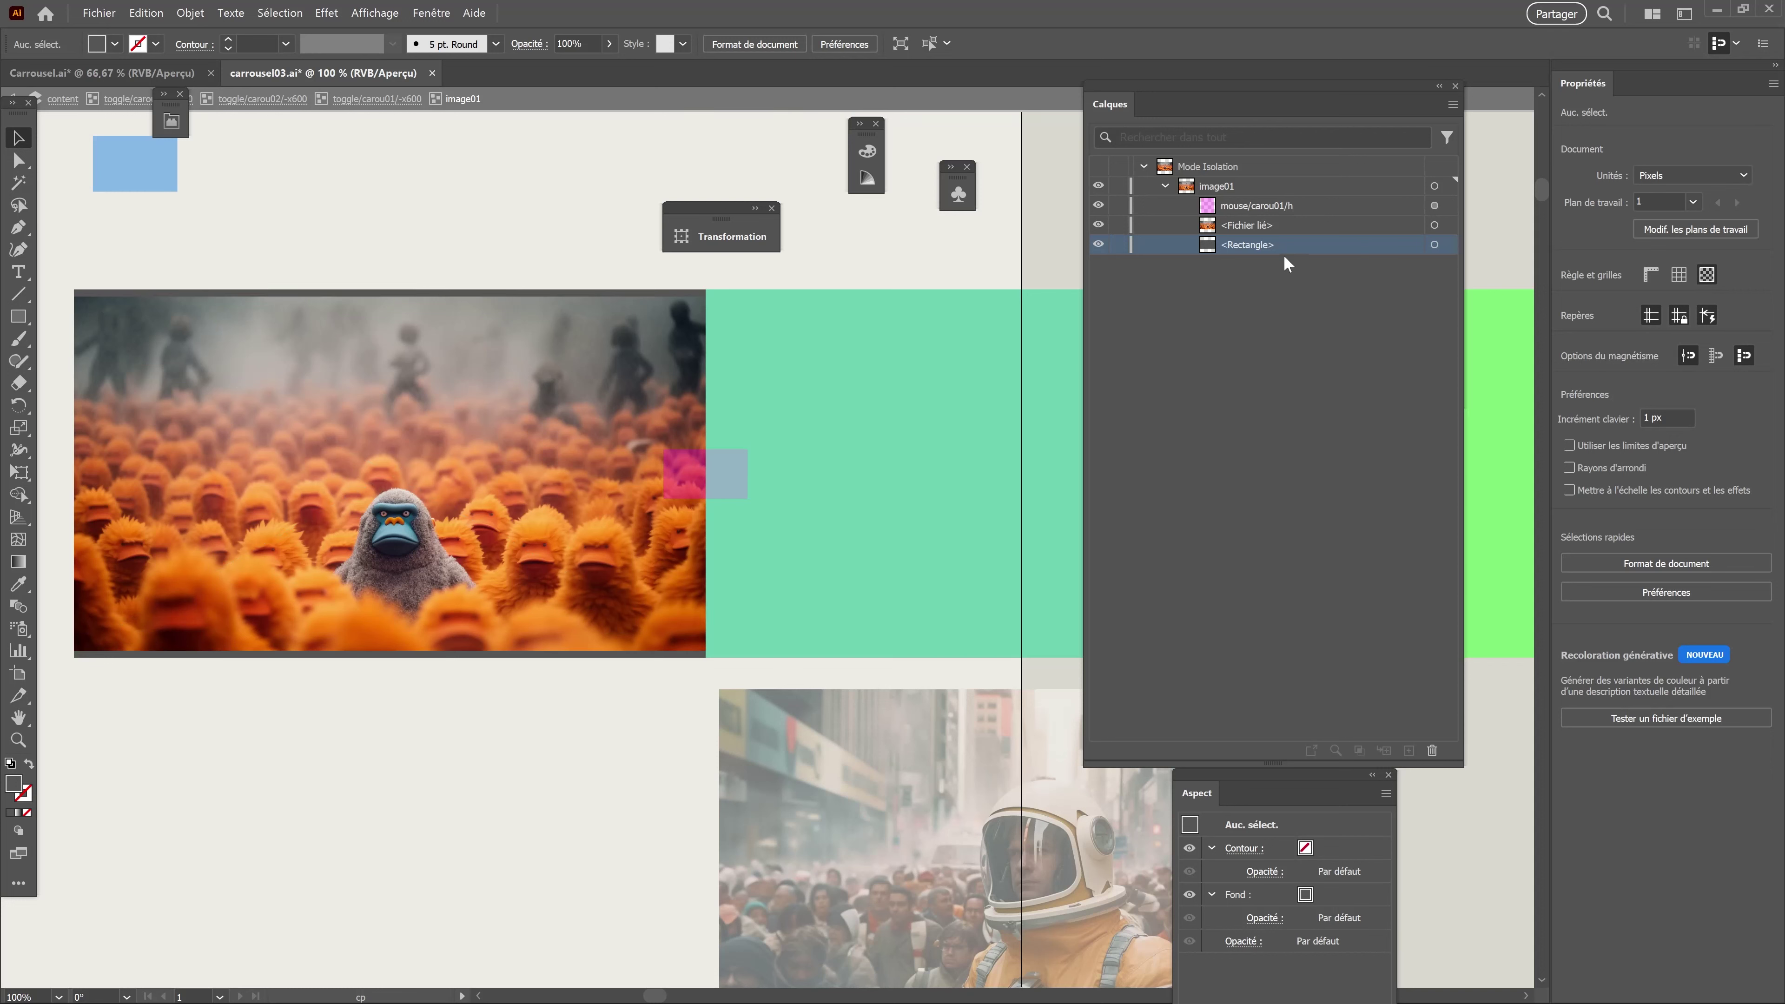
{"action": "left_click_drag", "start_coordinate": [1288, 246], "coordinate": [1279, 203]}
{"action": "left_click", "coordinate": [1229, 188]}
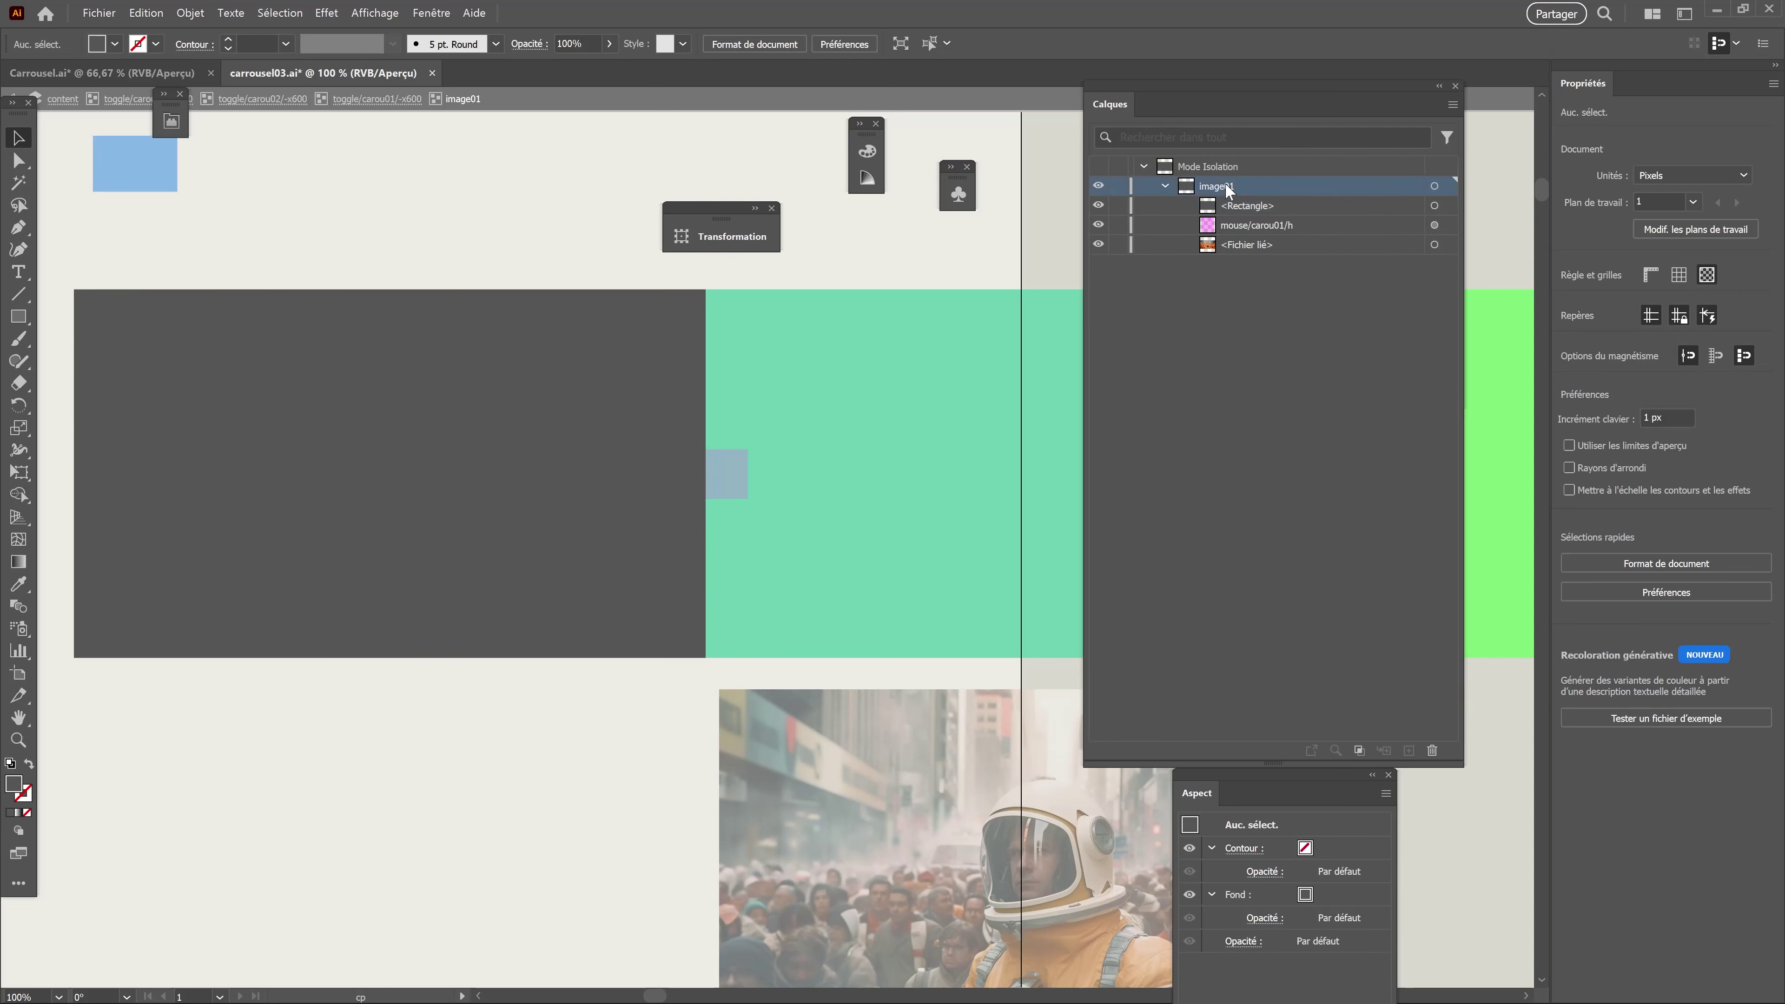
{"action": "left_click", "coordinate": [1360, 750]}
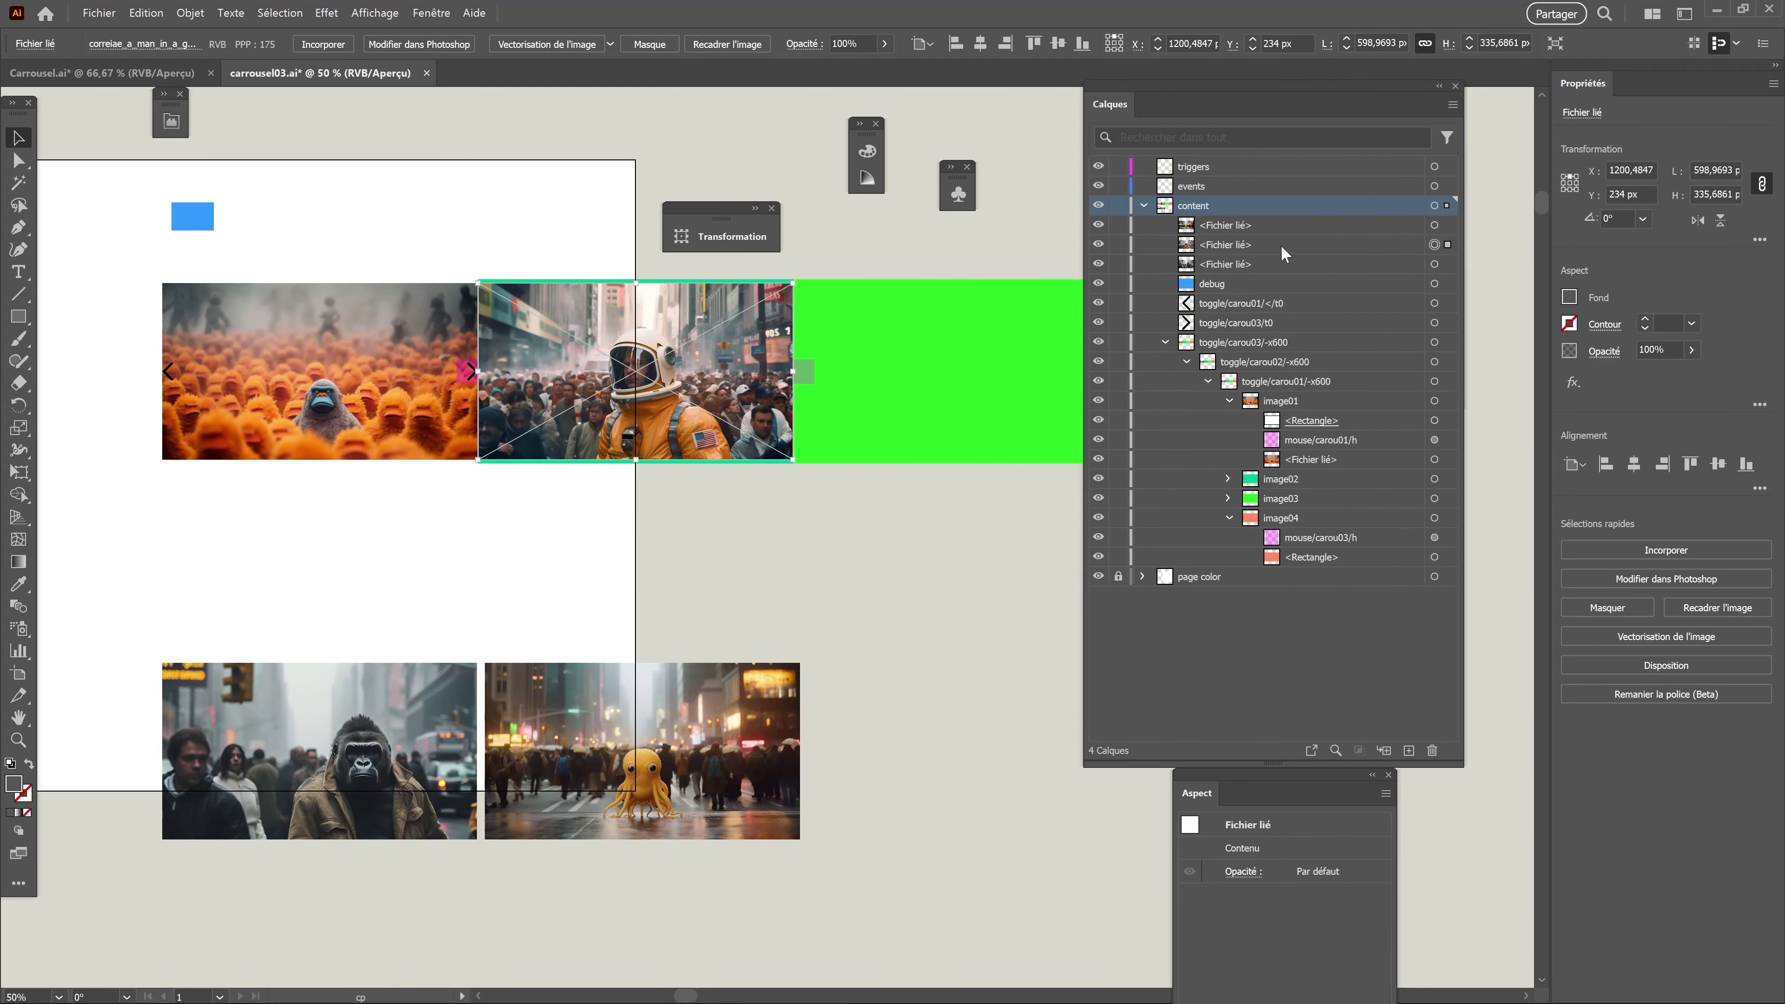
Put the astronaut picture inside the image02 group and make the turquoise rectangle, raised to the group's top, its clipping mask.
{"action": "double_click", "coordinate": [703, 394]}
{"action": "double_click", "coordinate": [703, 394]}
{"action": "key", "text": "ctrl+1"}
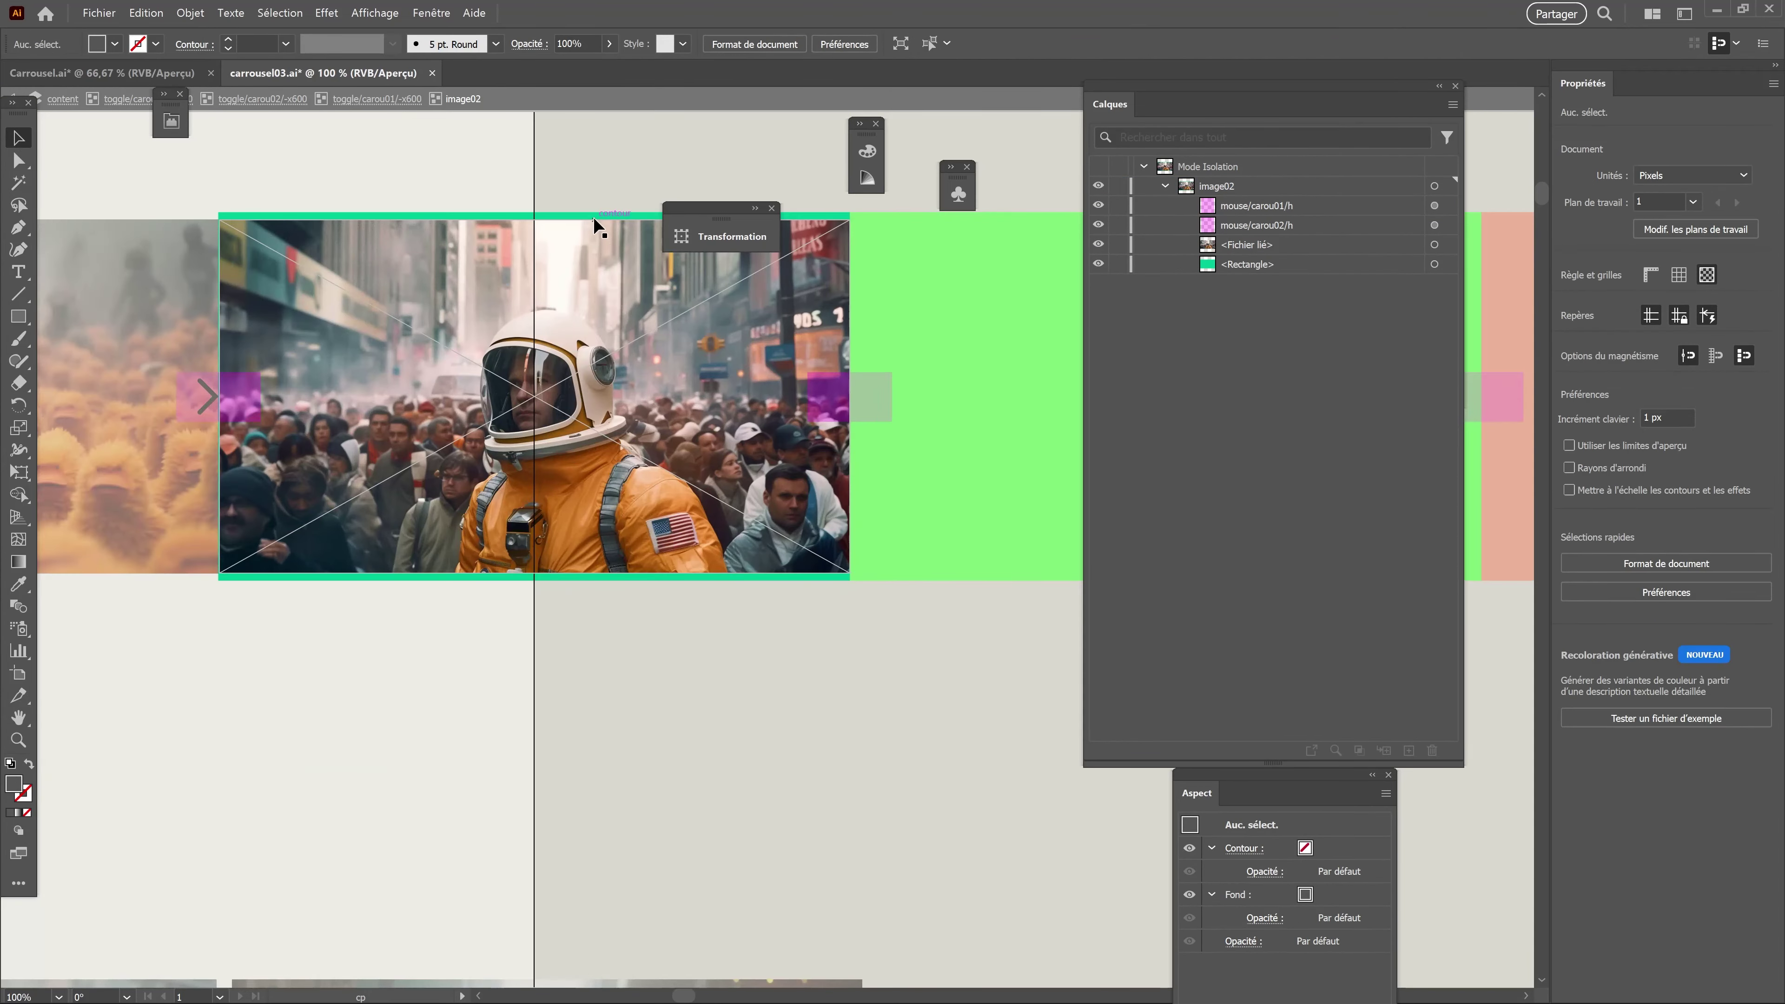
{"action": "left_click", "coordinate": [596, 225]}
{"action": "key", "text": "Escape"}
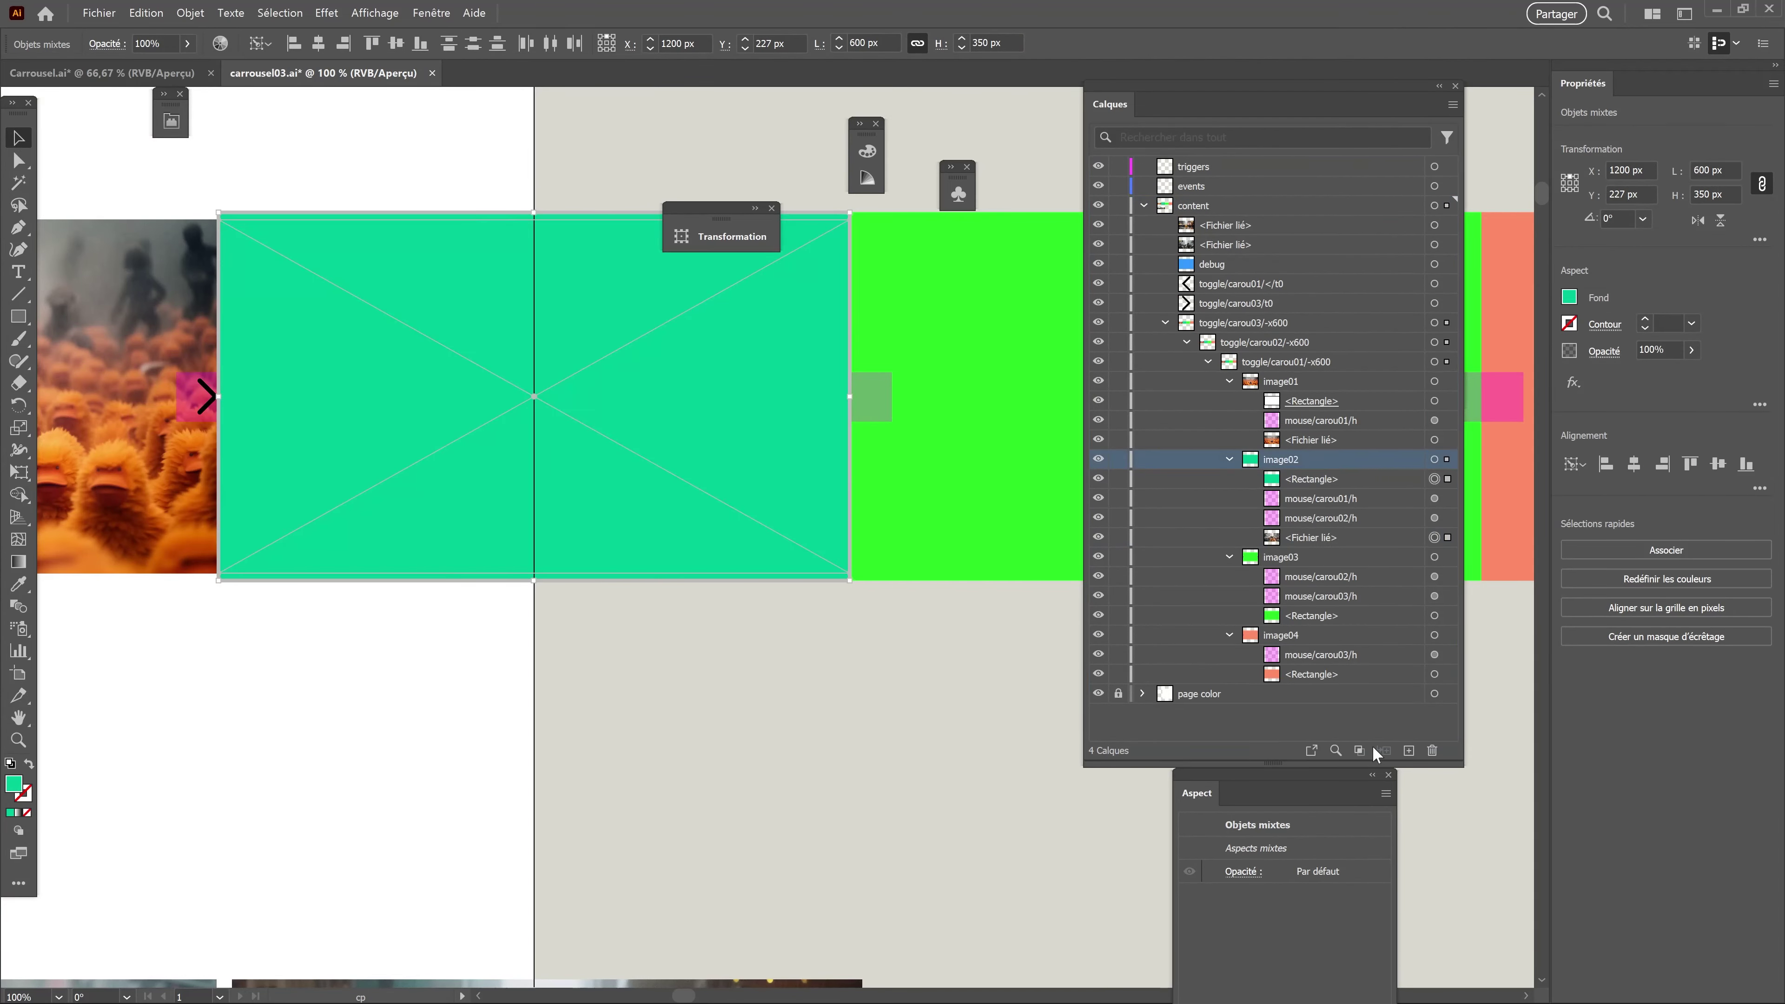
{"action": "left_click", "coordinate": [1375, 749]}
Move the gorilla-in-jacket picture over the third slide and the octopus picture over the fourth slide.
{"action": "key", "text": "ctrl+minus"}
{"action": "key", "text": "ctrl+minus"}
{"action": "key", "text": "ctrl+minus"}
{"action": "left_click_drag", "start_coordinate": [299, 737], "coordinate": [721, 485]}
{"action": "left_click_drag", "start_coordinate": [506, 738], "coordinate": [925, 485]}
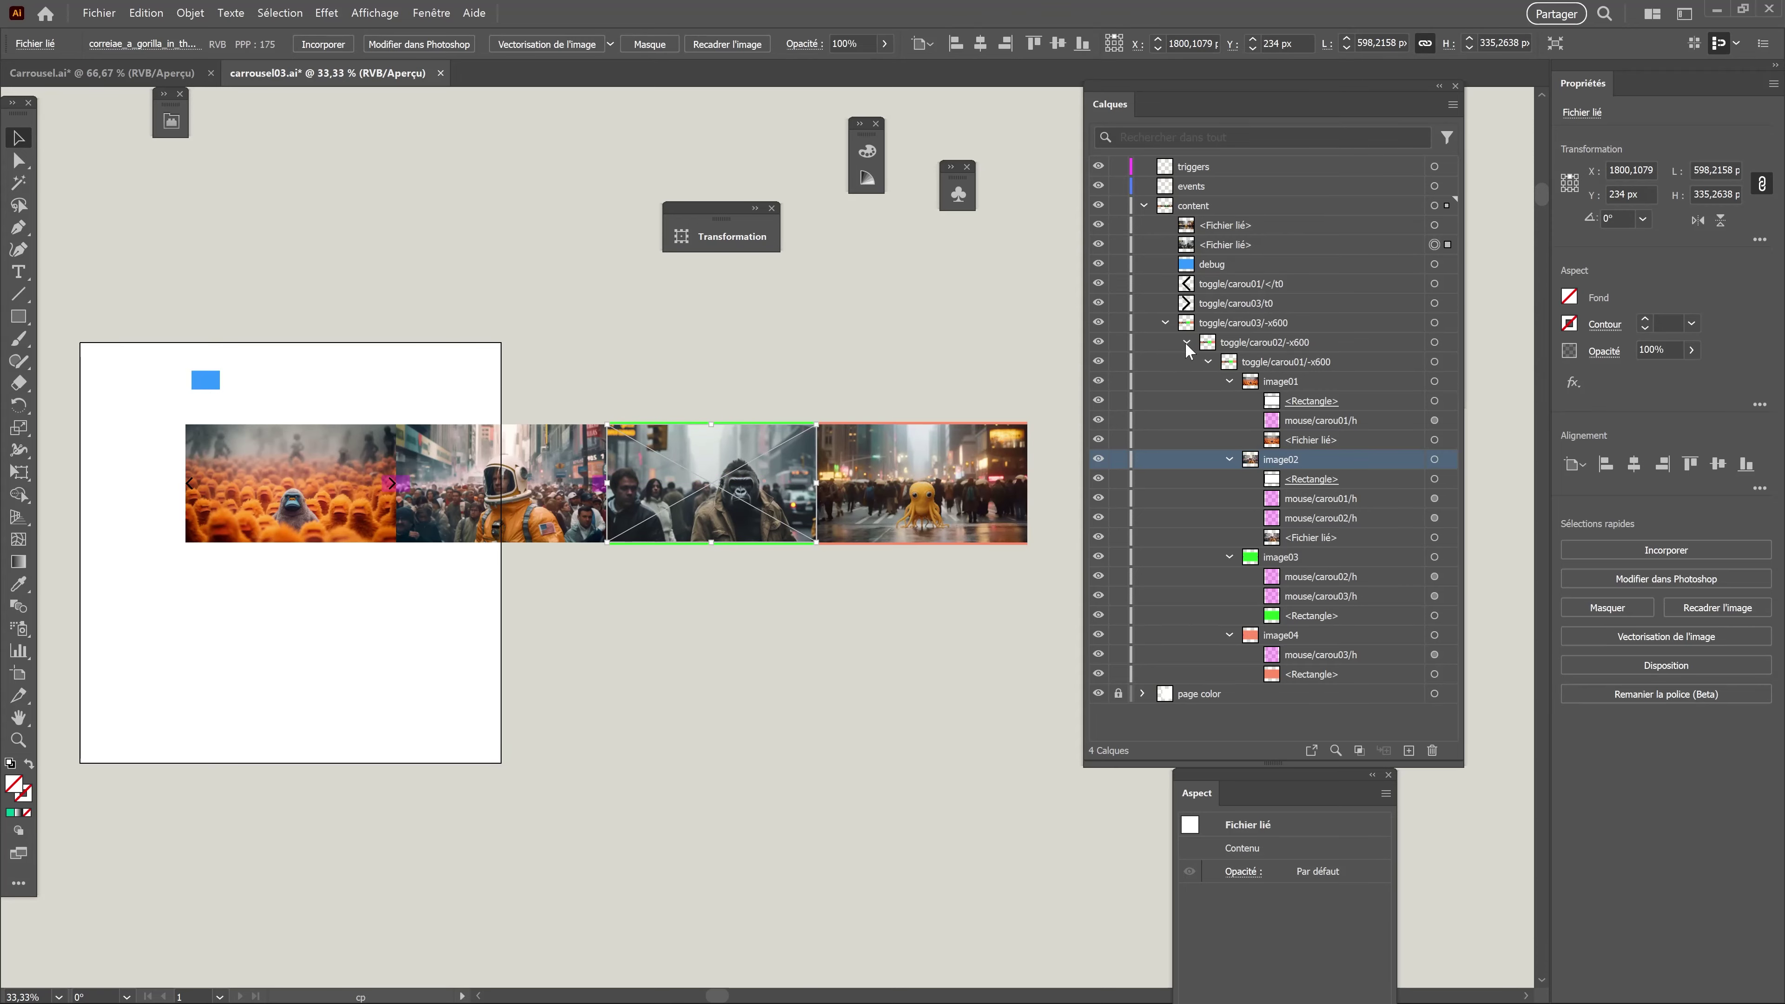
Put the gorilla-in-jacket picture inside the image03 group and clip it with the group's green rectangle.
{"action": "double_click", "coordinate": [710, 457]}
{"action": "key", "text": "ctrl+plus"}
{"action": "key", "text": "ctrl+plus"}
{"action": "key", "text": "ctrl+plus"}
{"action": "key", "text": "ctrl+plus"}
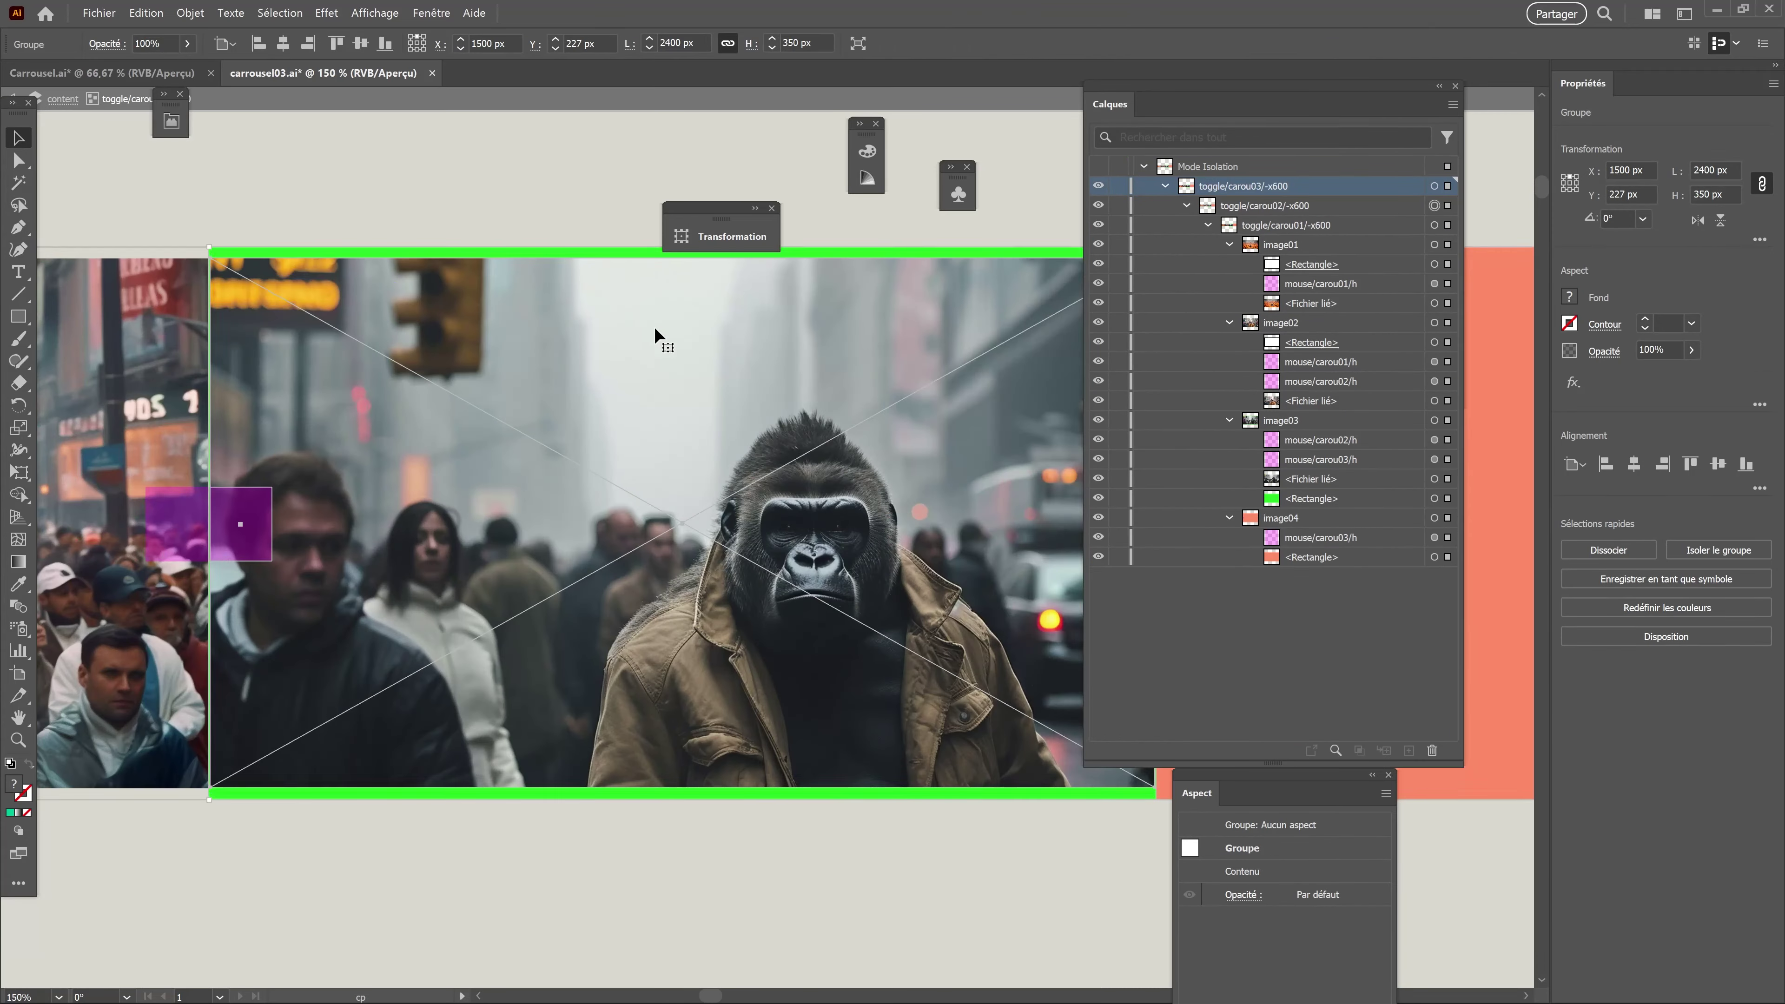
{"action": "key", "text": "ctrl+shift+a"}
{"action": "key", "text": "Escape"}
Put the octopus picture inside the image04 group and clip it with the group's salmon rectangle.
{"action": "key", "text": "ctrl+minus"}
{"action": "key", "text": "ctrl+minus"}
{"action": "key", "text": "ctrl+minus"}
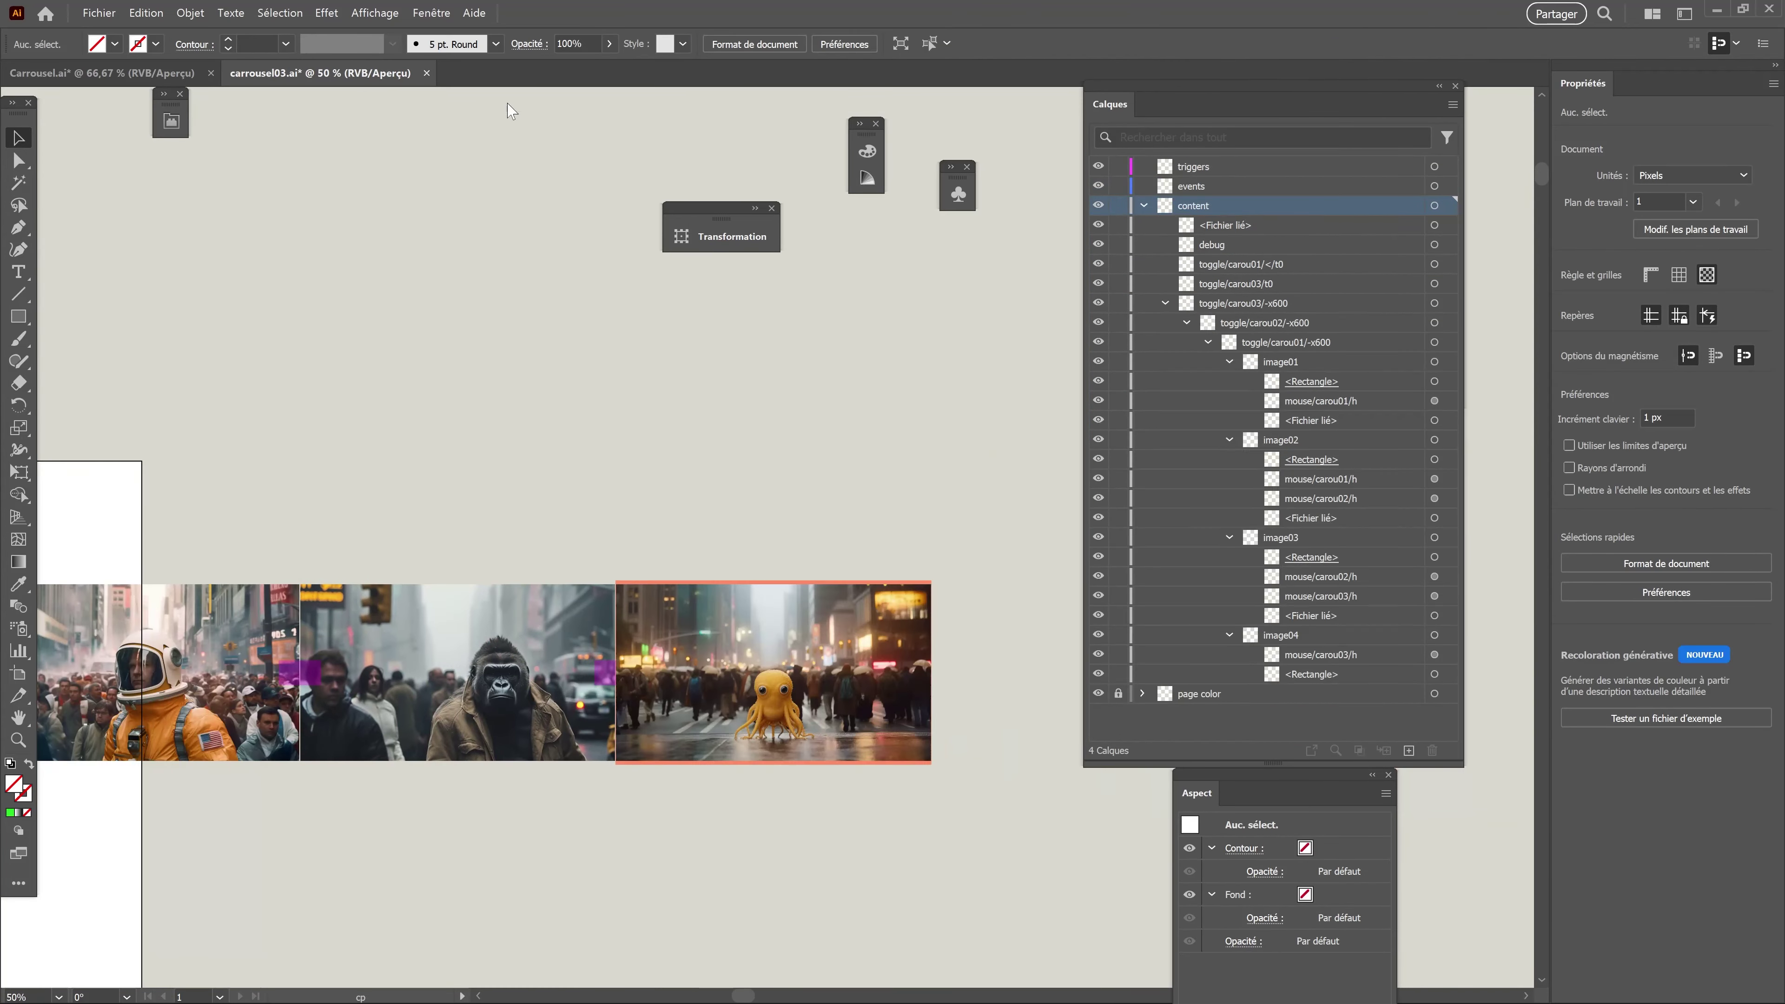
{"action": "double_click", "coordinate": [689, 668]}
{"action": "key", "text": "ctrl+plus"}
{"action": "key", "text": "ctrl+plus"}
{"action": "key", "text": "ctrl+plus"}
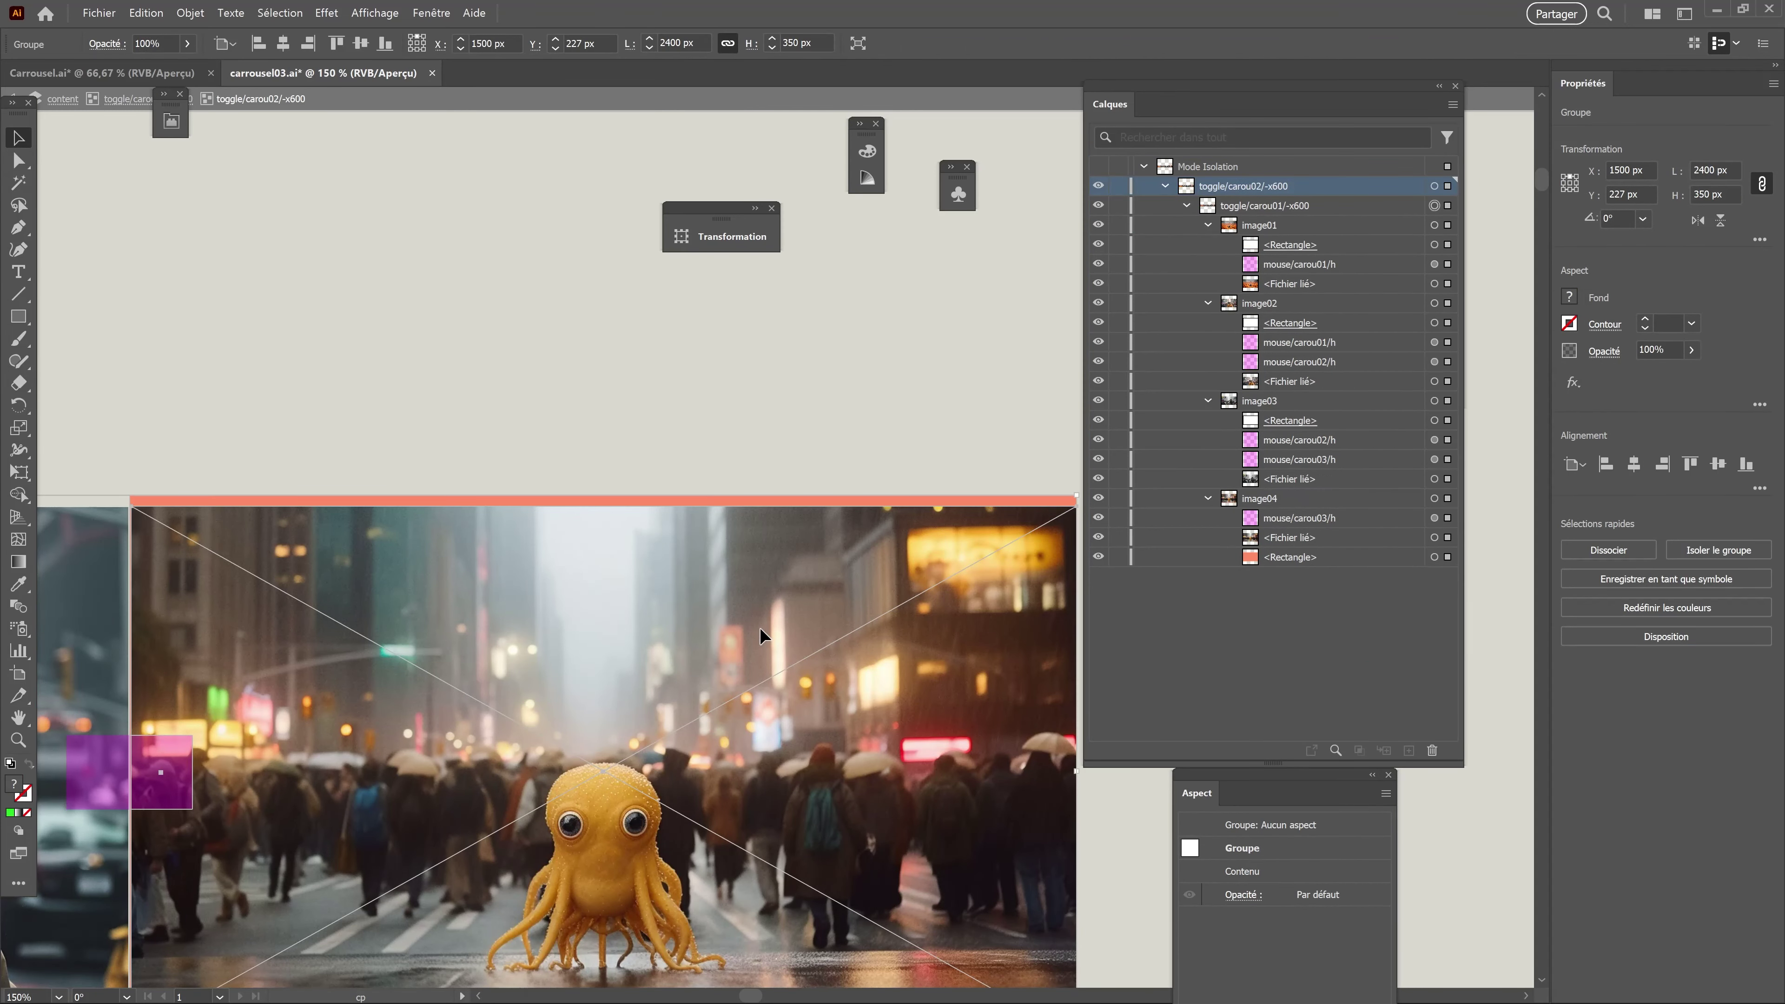
{"action": "key", "text": "ctrl+shift+a"}
{"action": "key", "text": "Escape"}
Reduce the Svija tools to their compact set and run Check & Repair on the carousel document.
{"action": "key", "text": "ctrl+minus"}
{"action": "key", "text": "ctrl+minus"}
{"action": "key", "text": "ctrl+minus"}
{"action": "key", "text": "ctrl+minus"}
{"action": "key", "text": "ctrl+minus"}
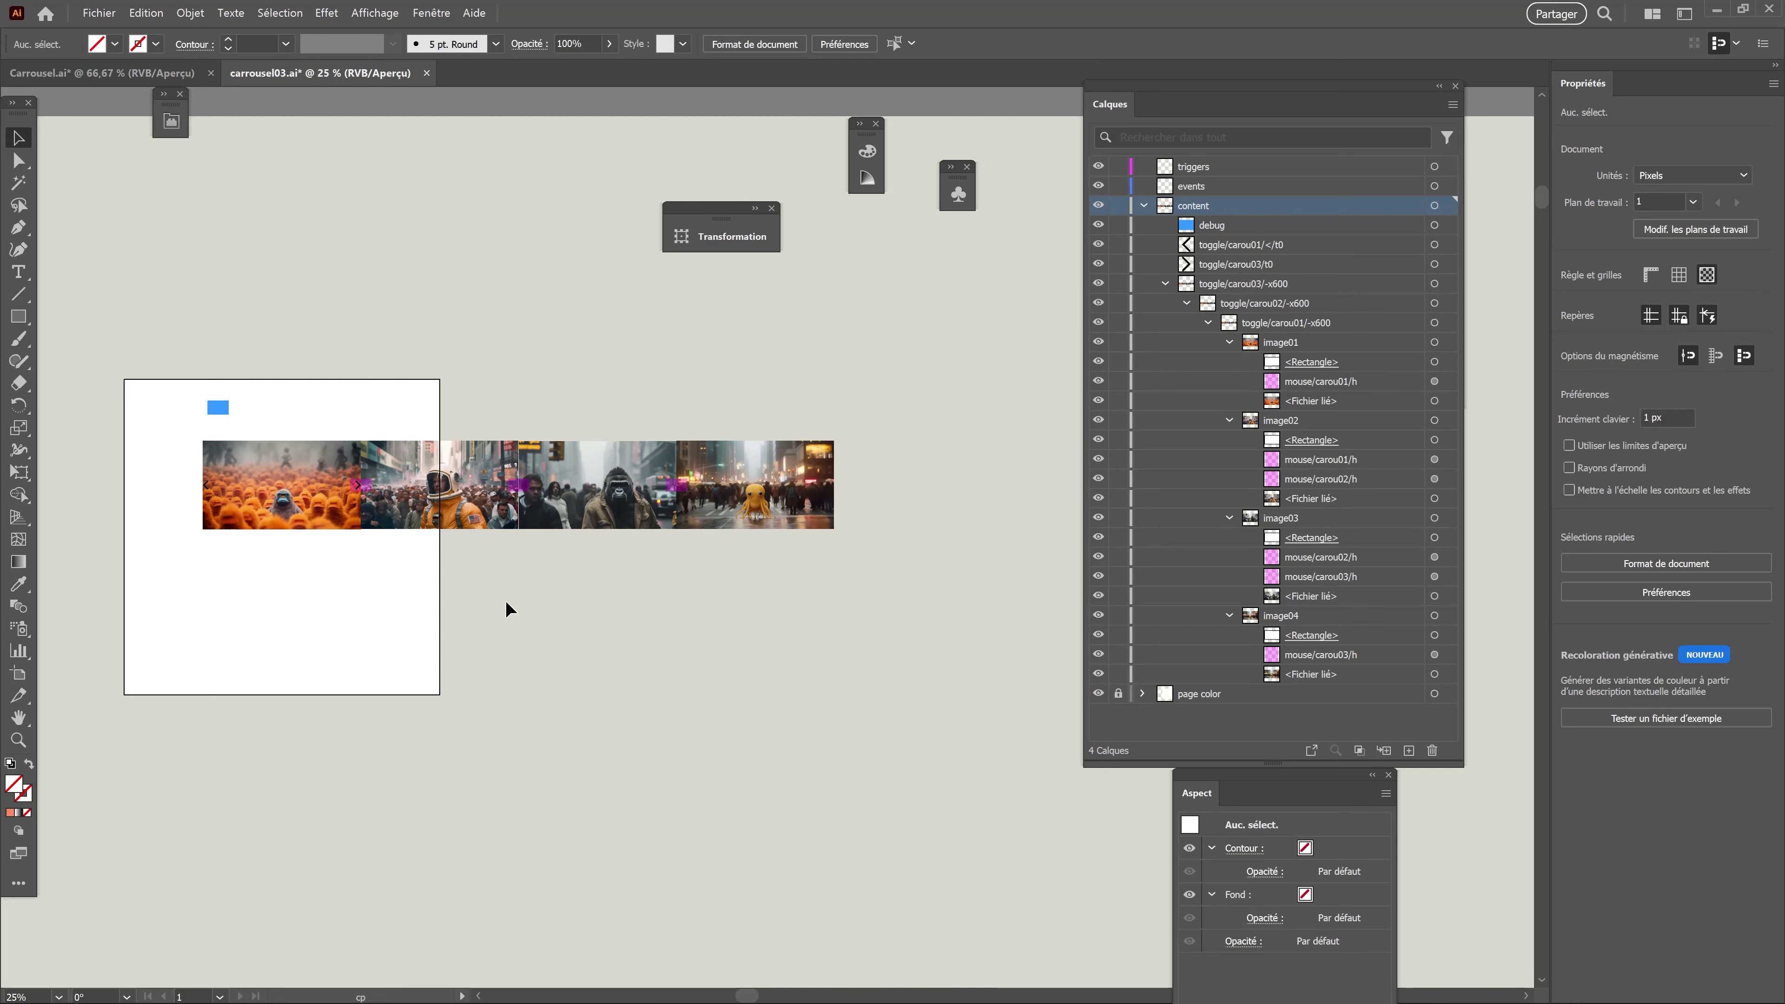
{"action": "left_click", "coordinate": [170, 121]}
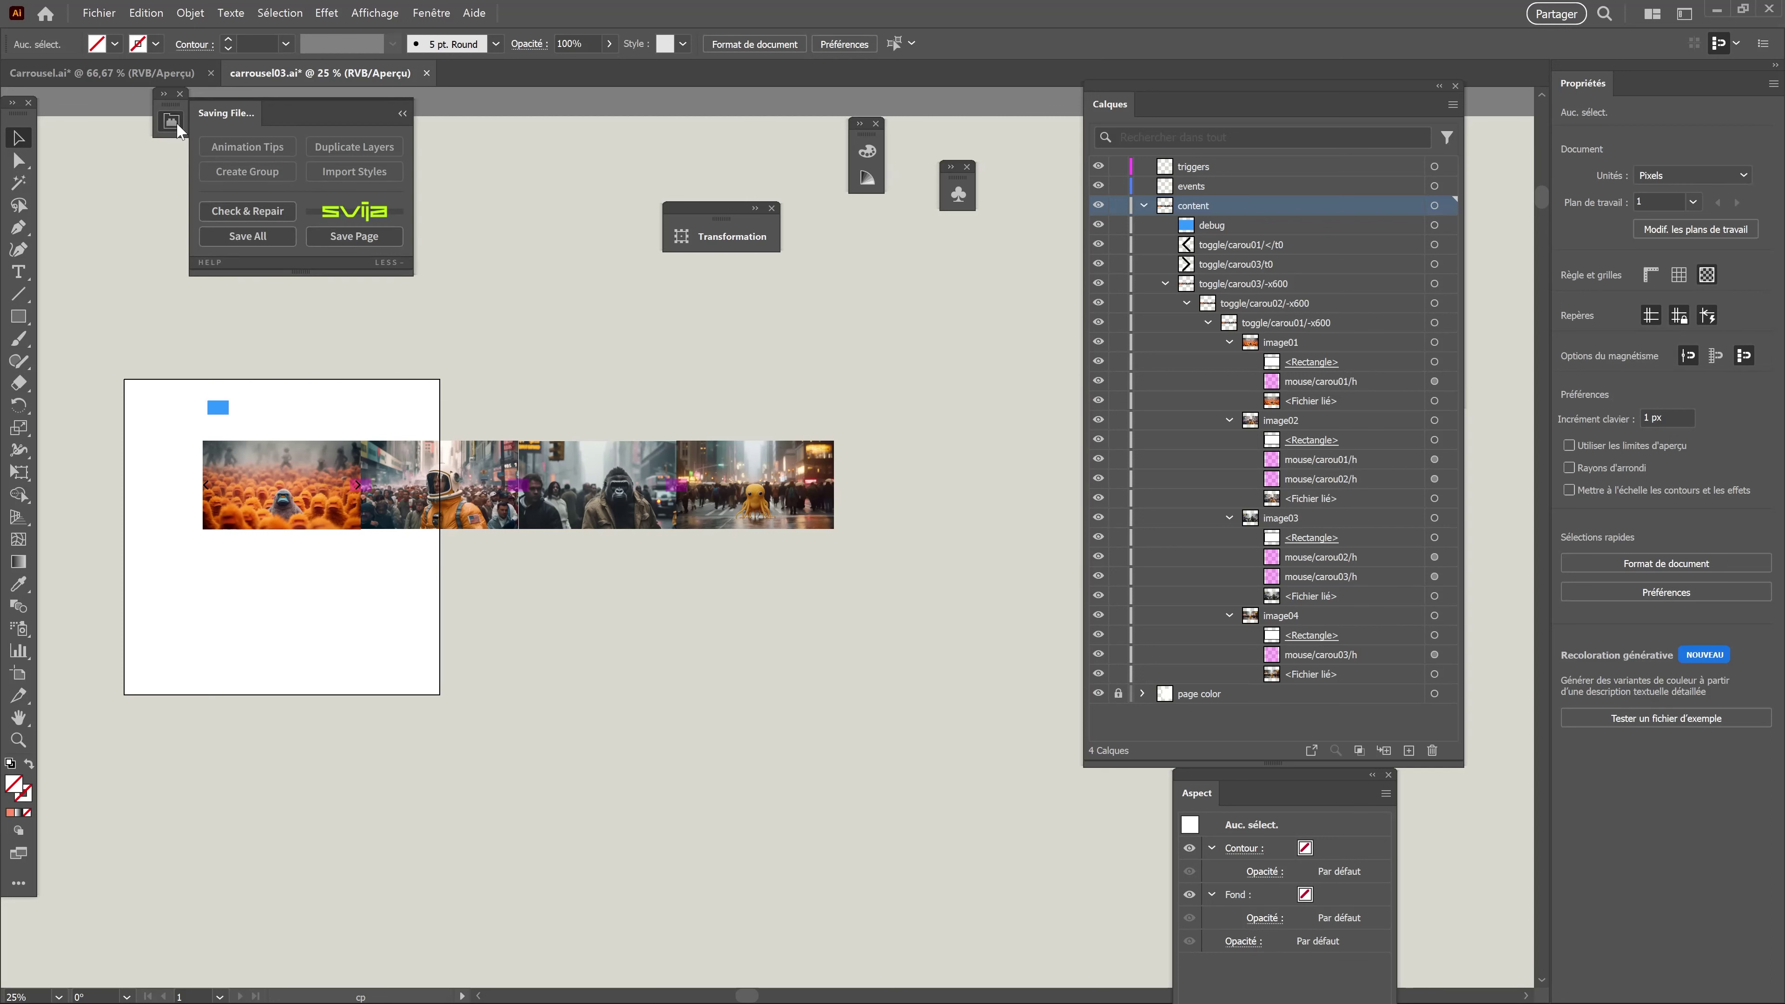
{"action": "left_click", "coordinate": [389, 263]}
{"action": "left_click", "coordinate": [237, 177]}
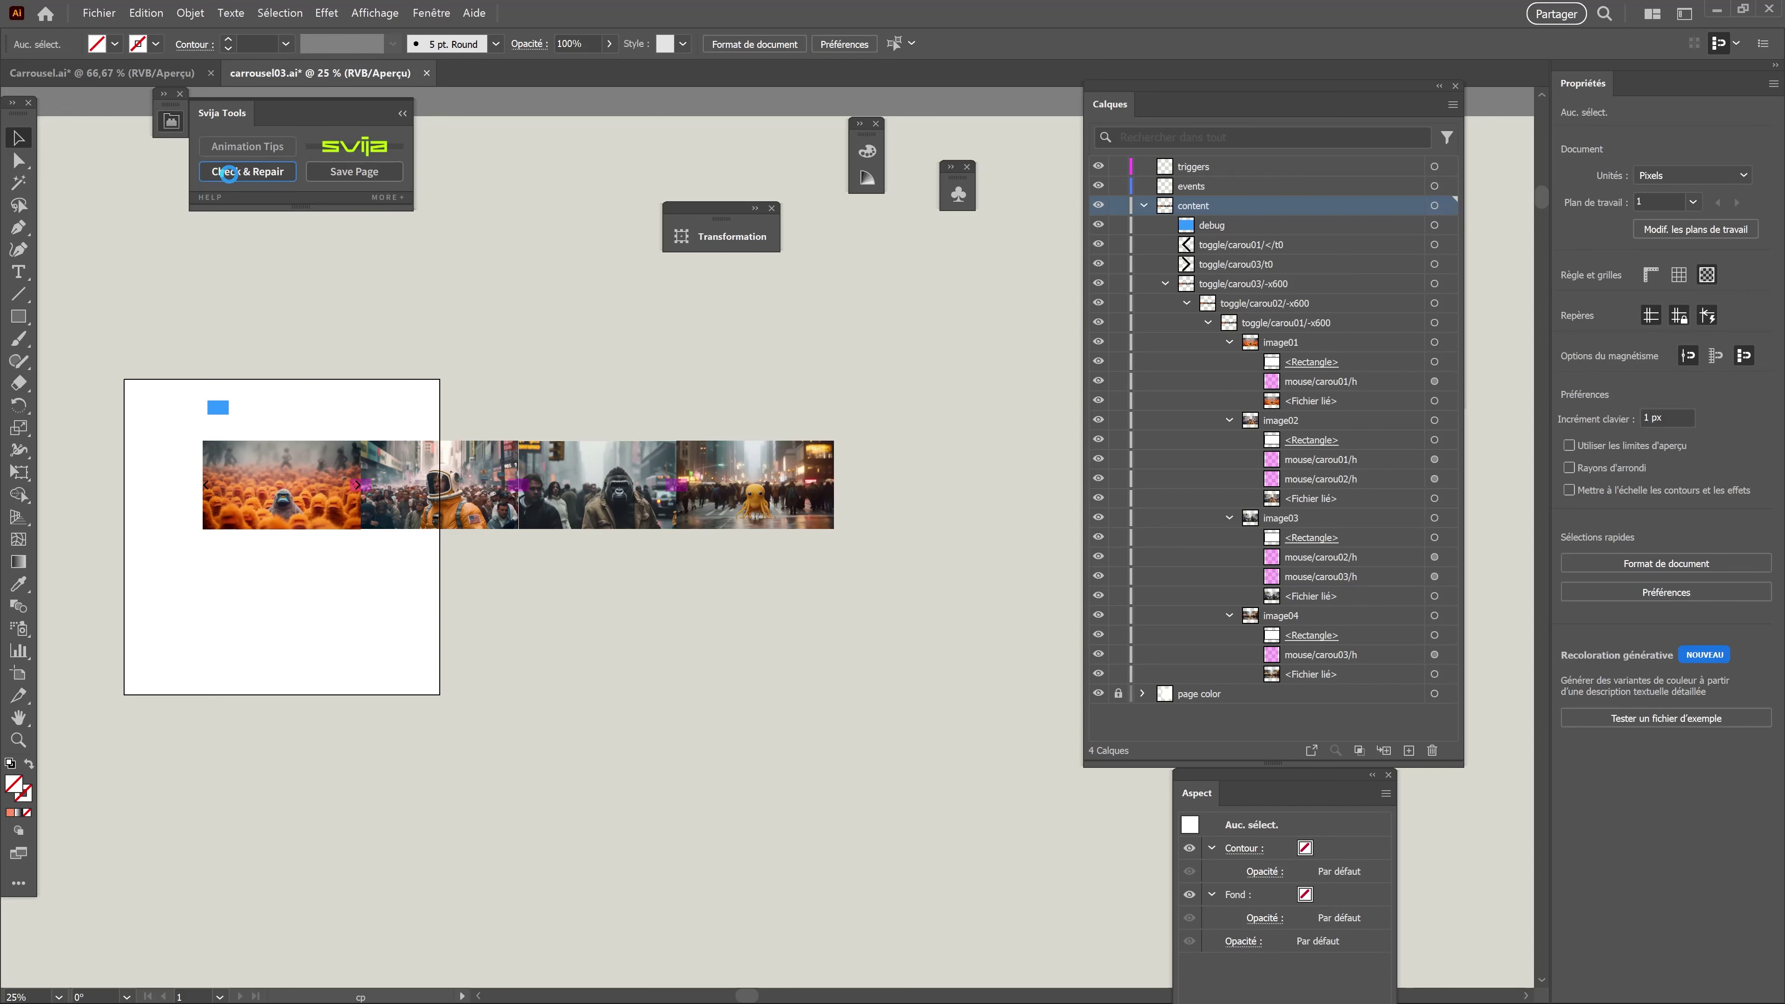
{"action": "left_click", "coordinate": [867, 585]}
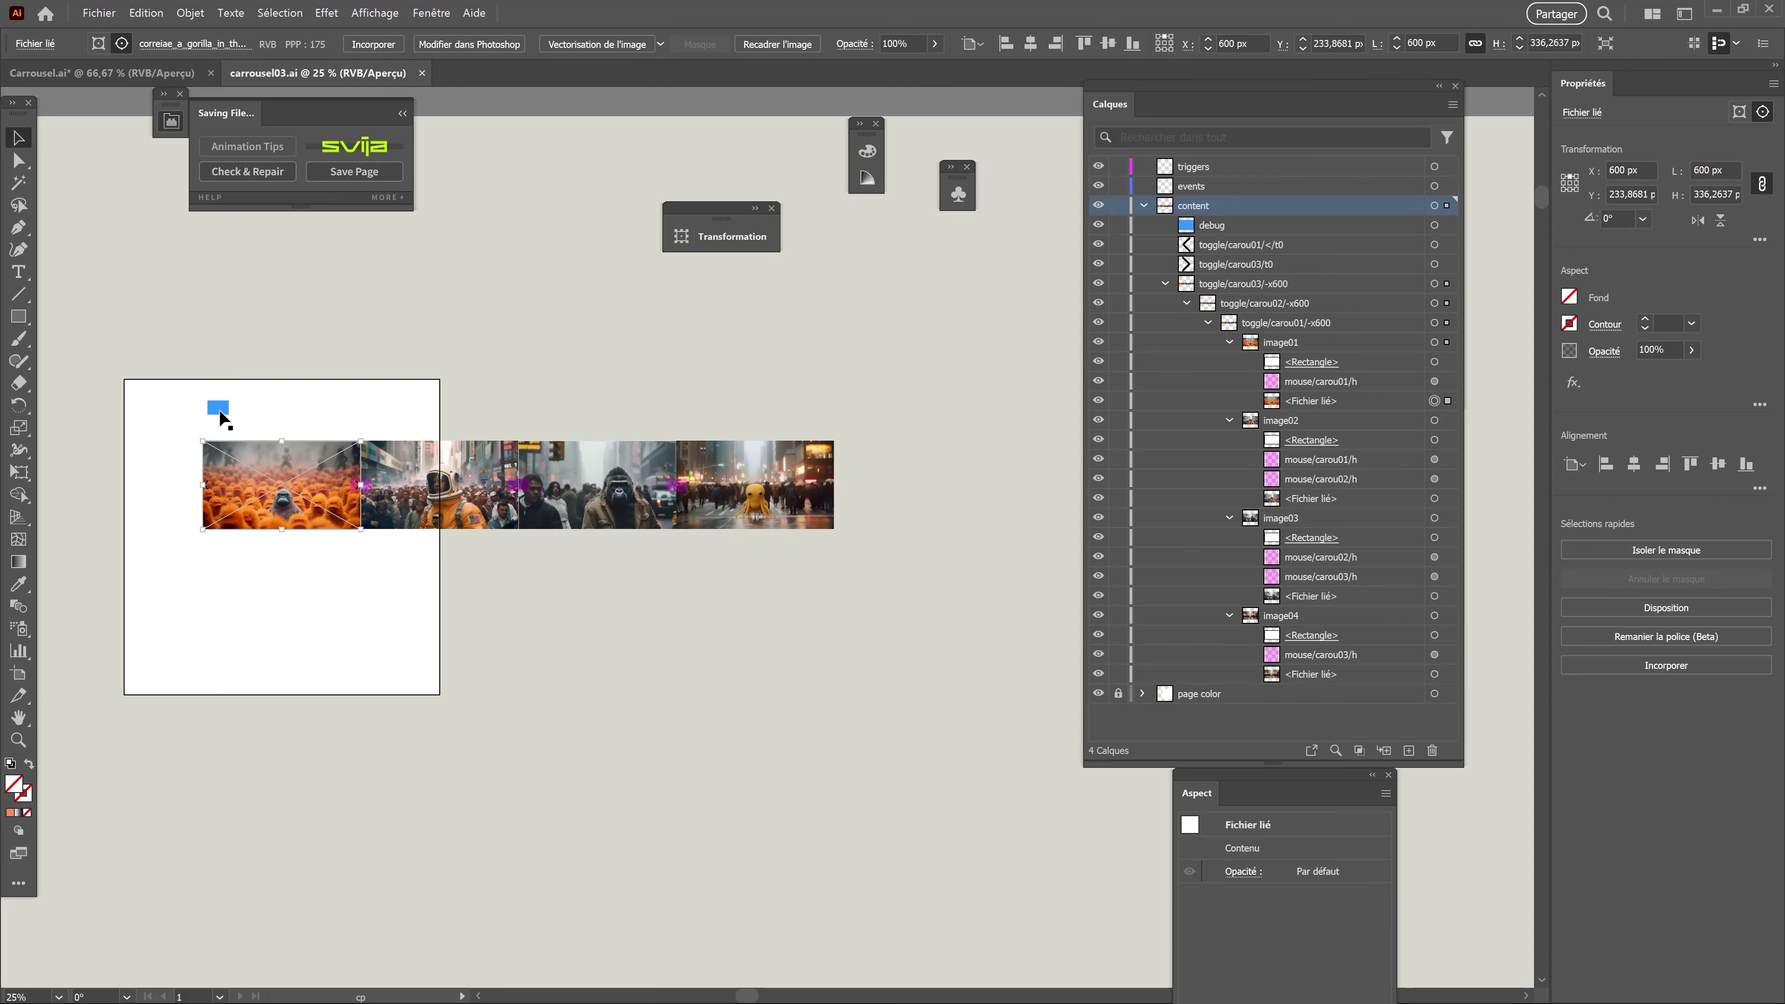
Save the page with the Svija tools, switch to the browser and reload the carrousel03 page.
{"action": "left_click", "coordinate": [354, 172]}
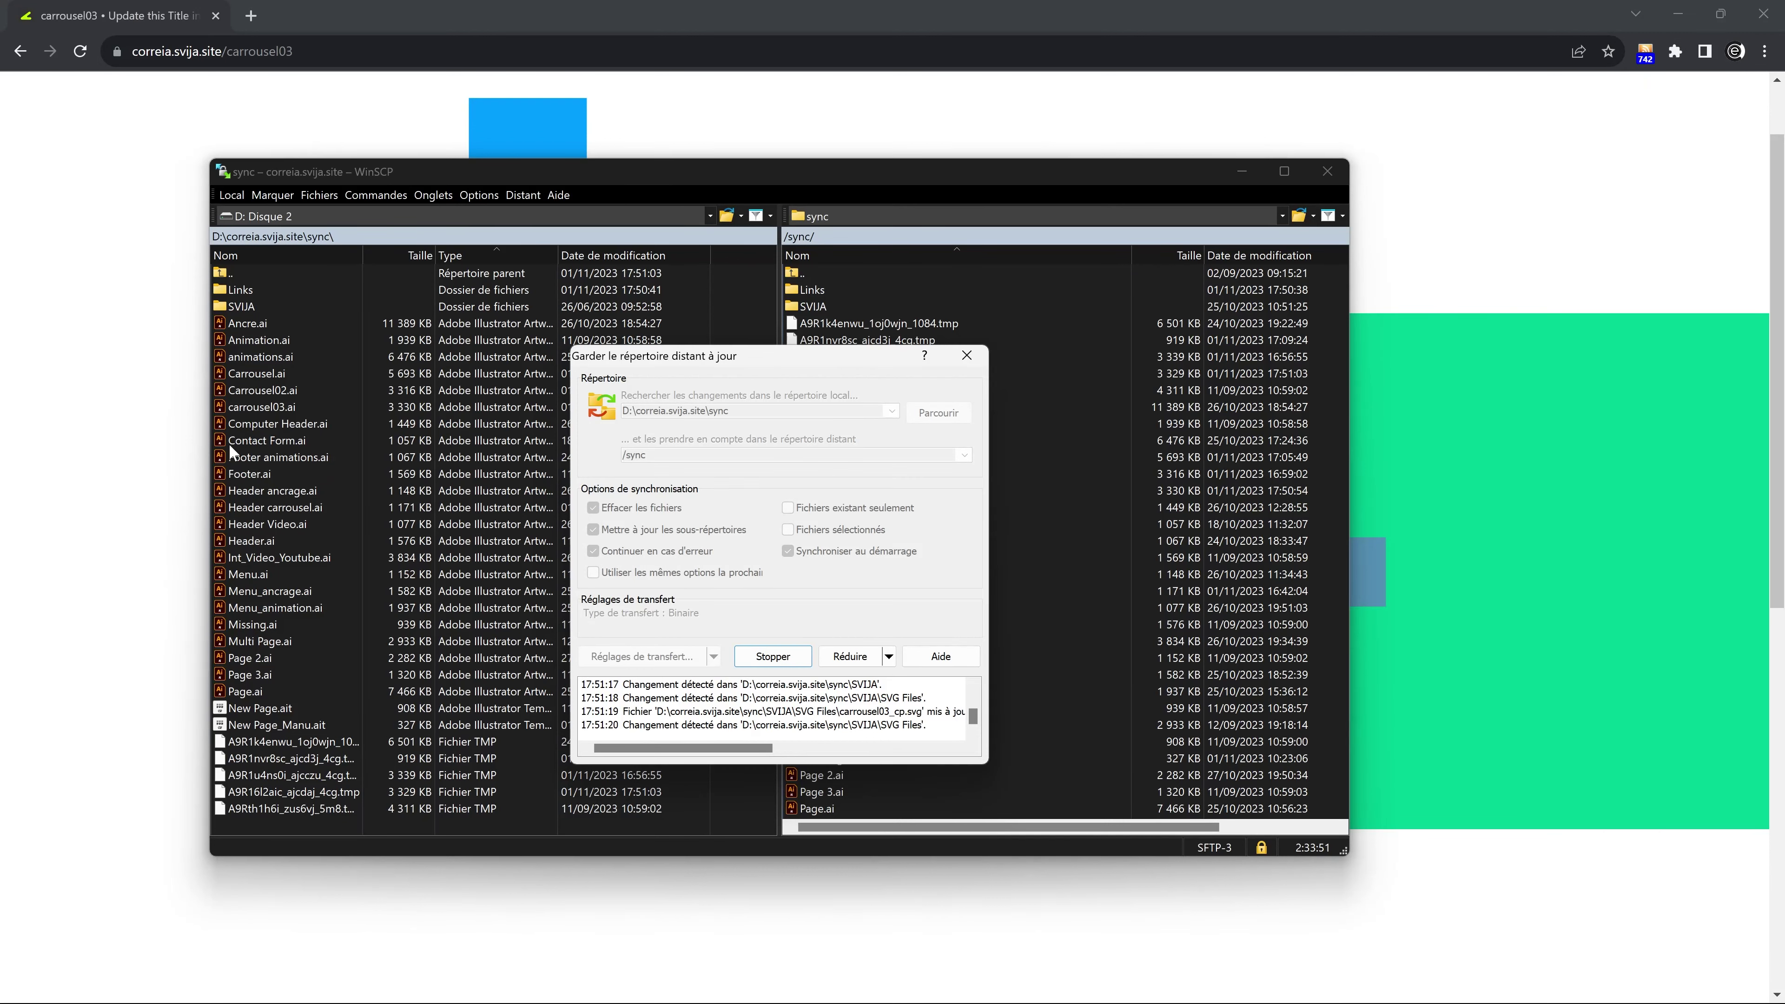
{"action": "left_click", "coordinate": [186, 424]}
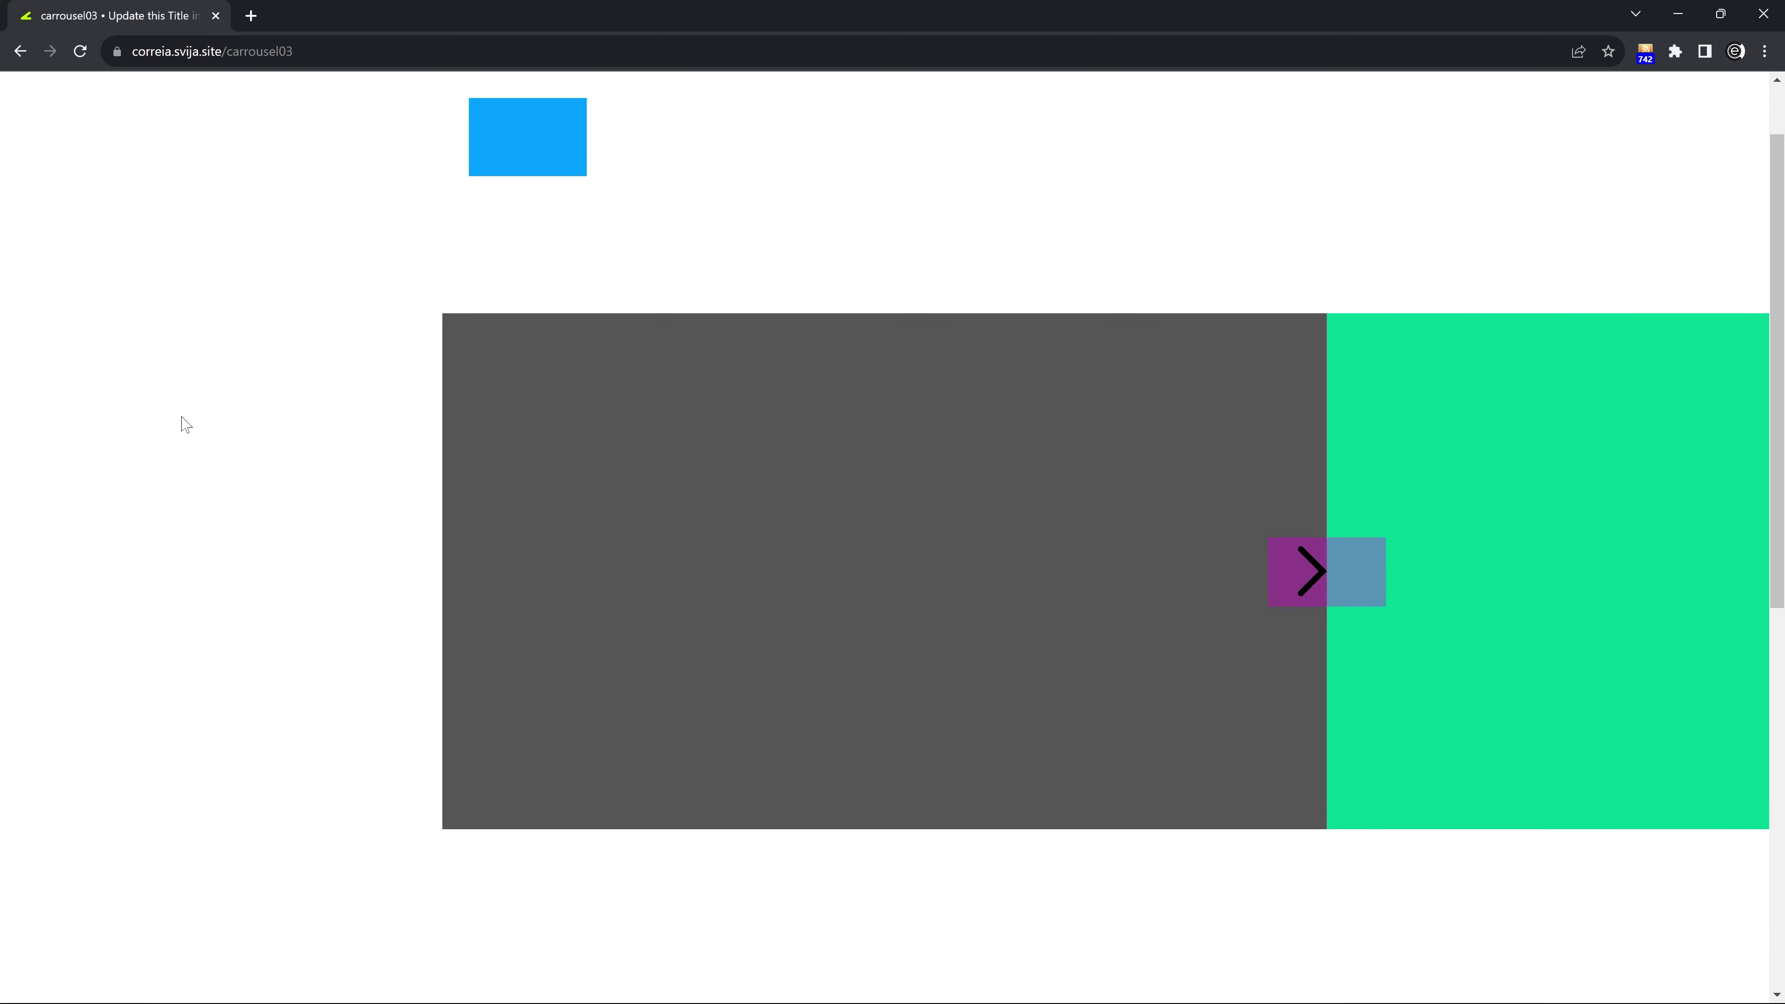
{"action": "left_click", "coordinate": [88, 60]}
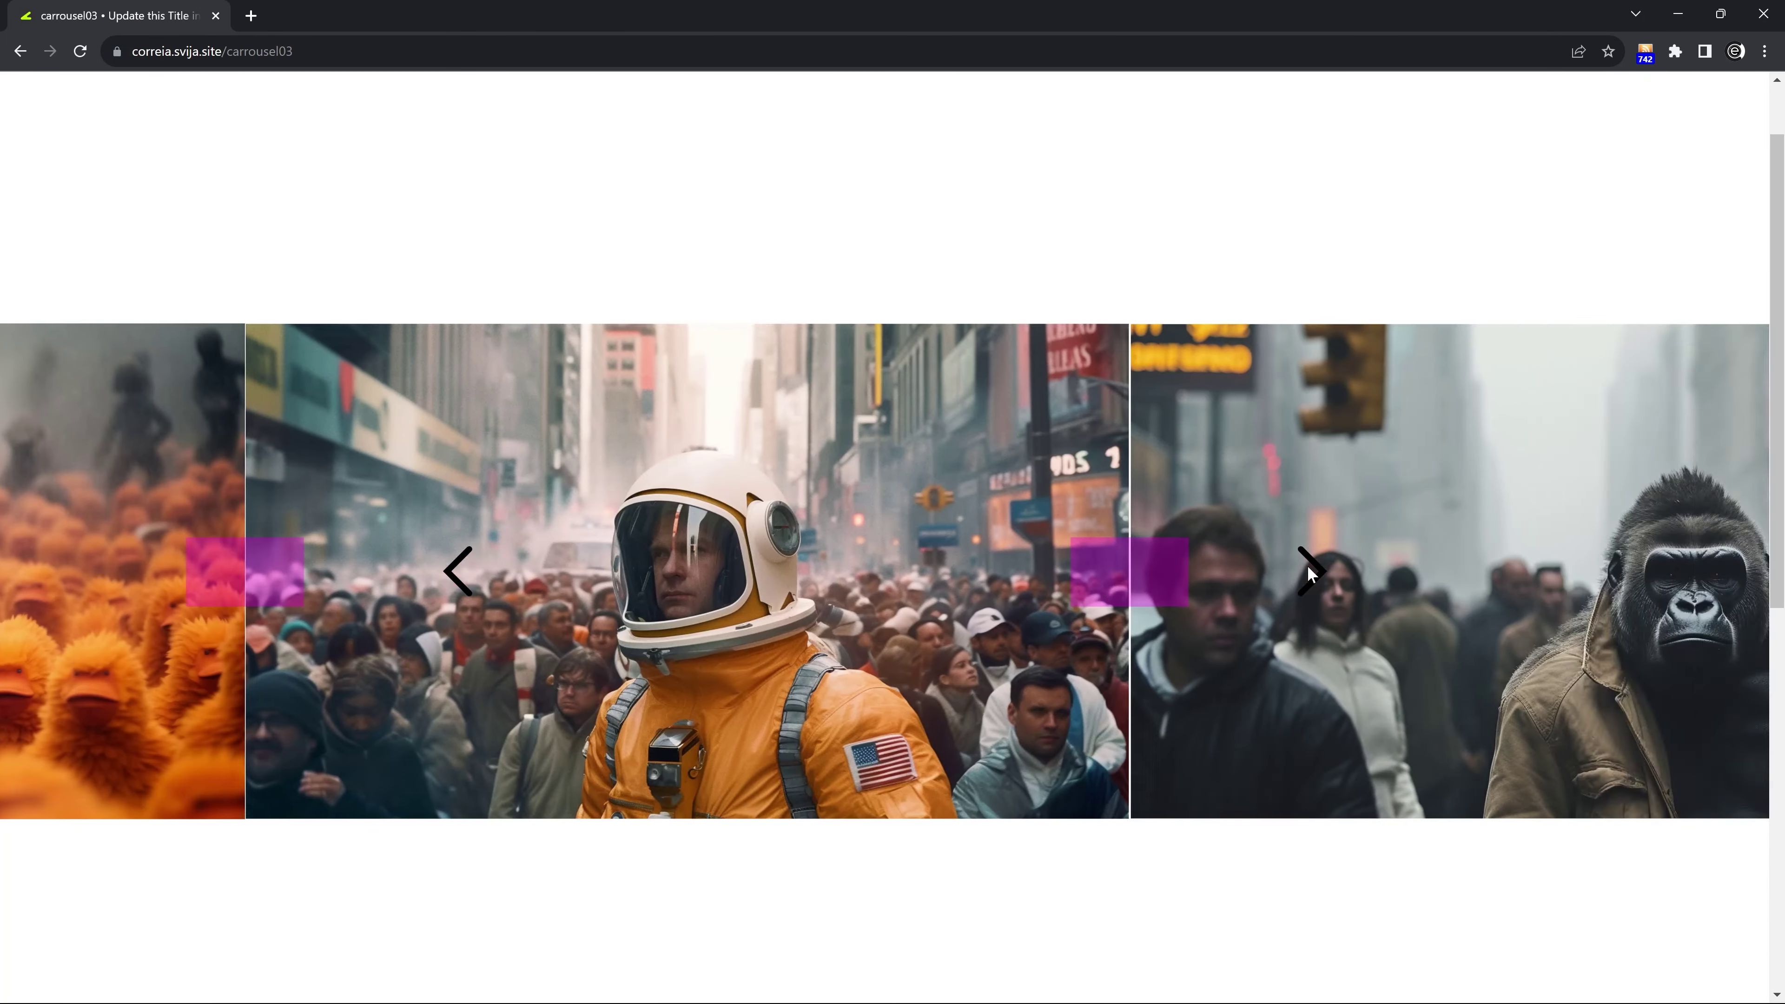
Test the carousel arrows by advancing to the octopus slide and going back to the first slide.
{"action": "left_click", "coordinate": [1309, 573]}
{"action": "left_click", "coordinate": [1309, 573]}
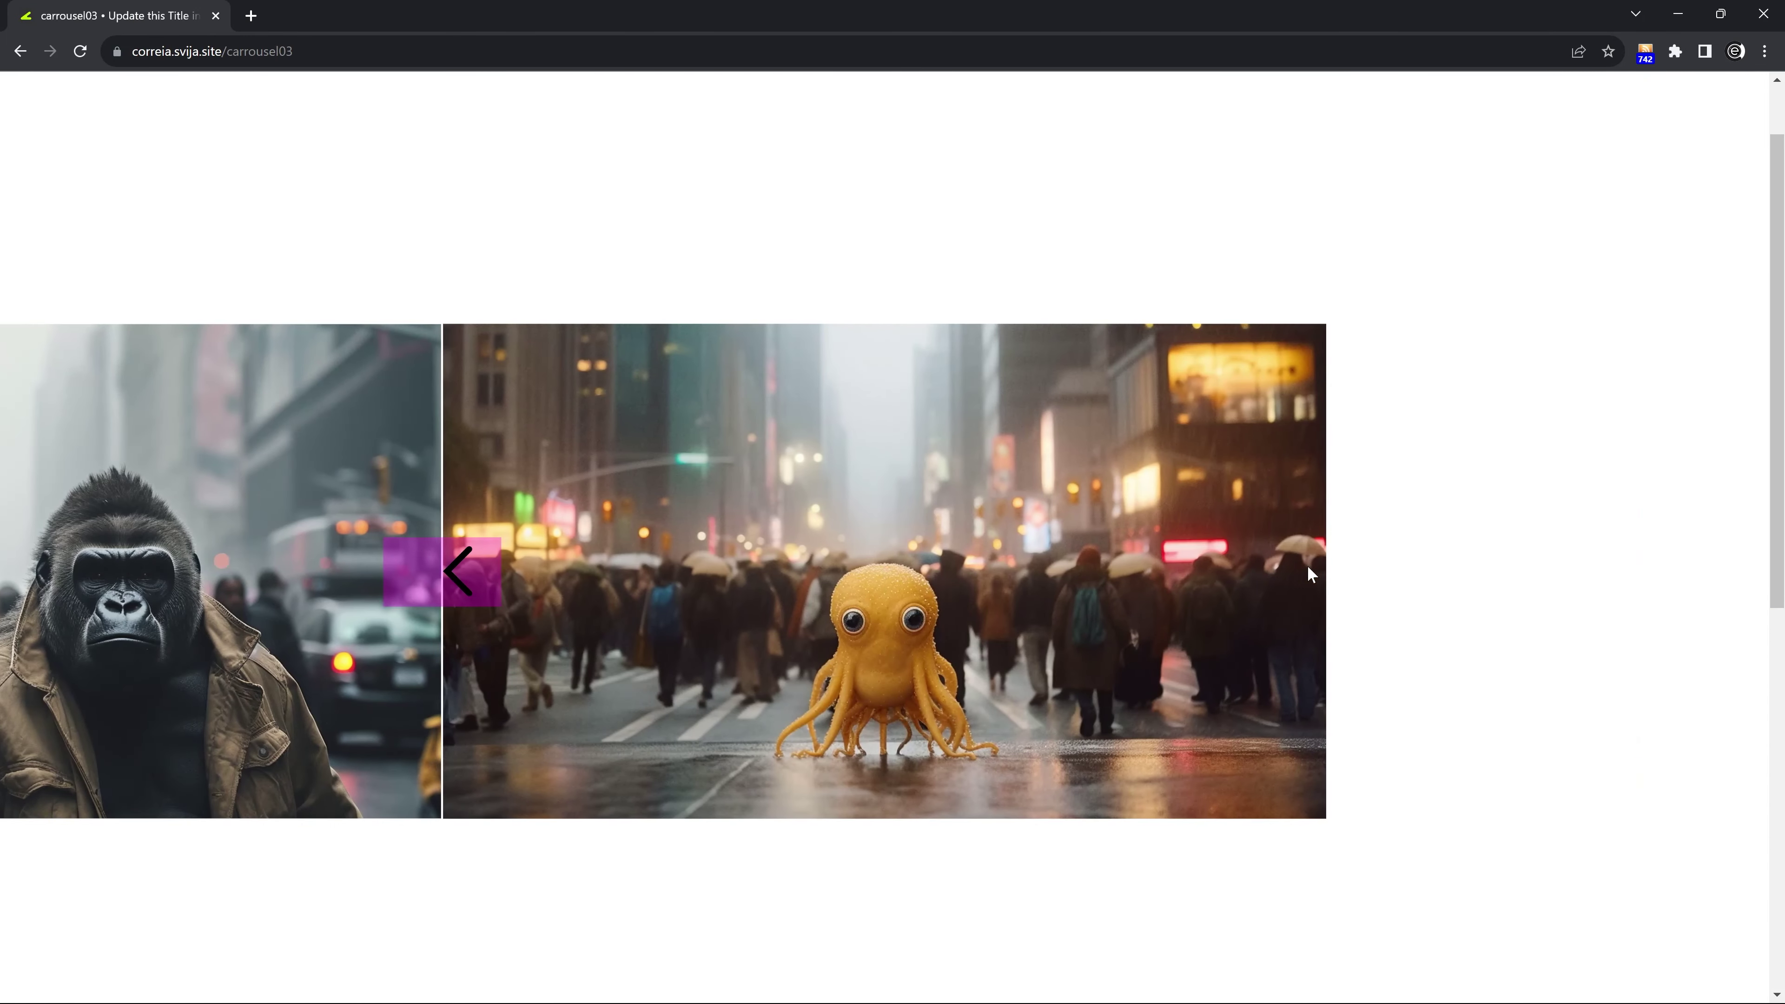
{"action": "left_click", "coordinate": [457, 573]}
{"action": "left_click", "coordinate": [457, 573]}
{"action": "left_click", "coordinate": [457, 573]}
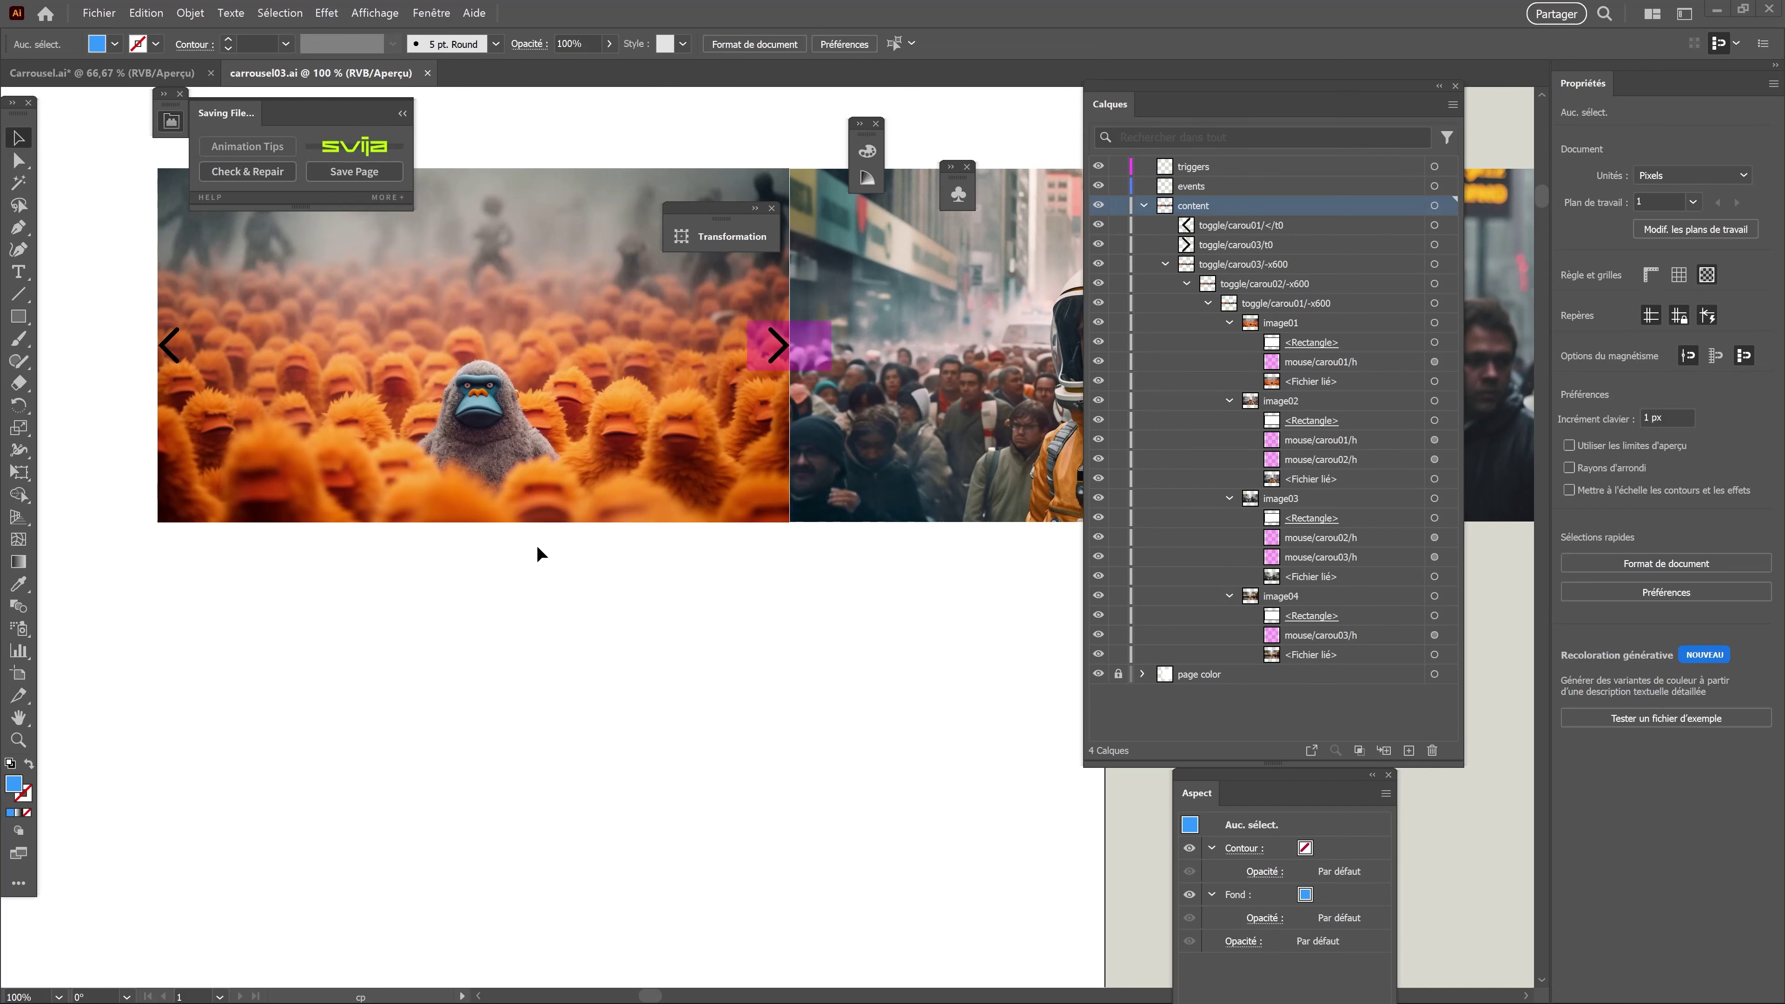
Draw a circle just below the first slide and set its width and height to 20 px.
{"action": "key", "text": "l"}
{"action": "left_click_drag", "start_coordinate": [333, 534], "coordinate": [383, 573]}
{"action": "key", "text": "ctrl+plus"}
{"action": "key", "text": "ctrl+plus"}
{"action": "key", "text": "ctrl+plus"}
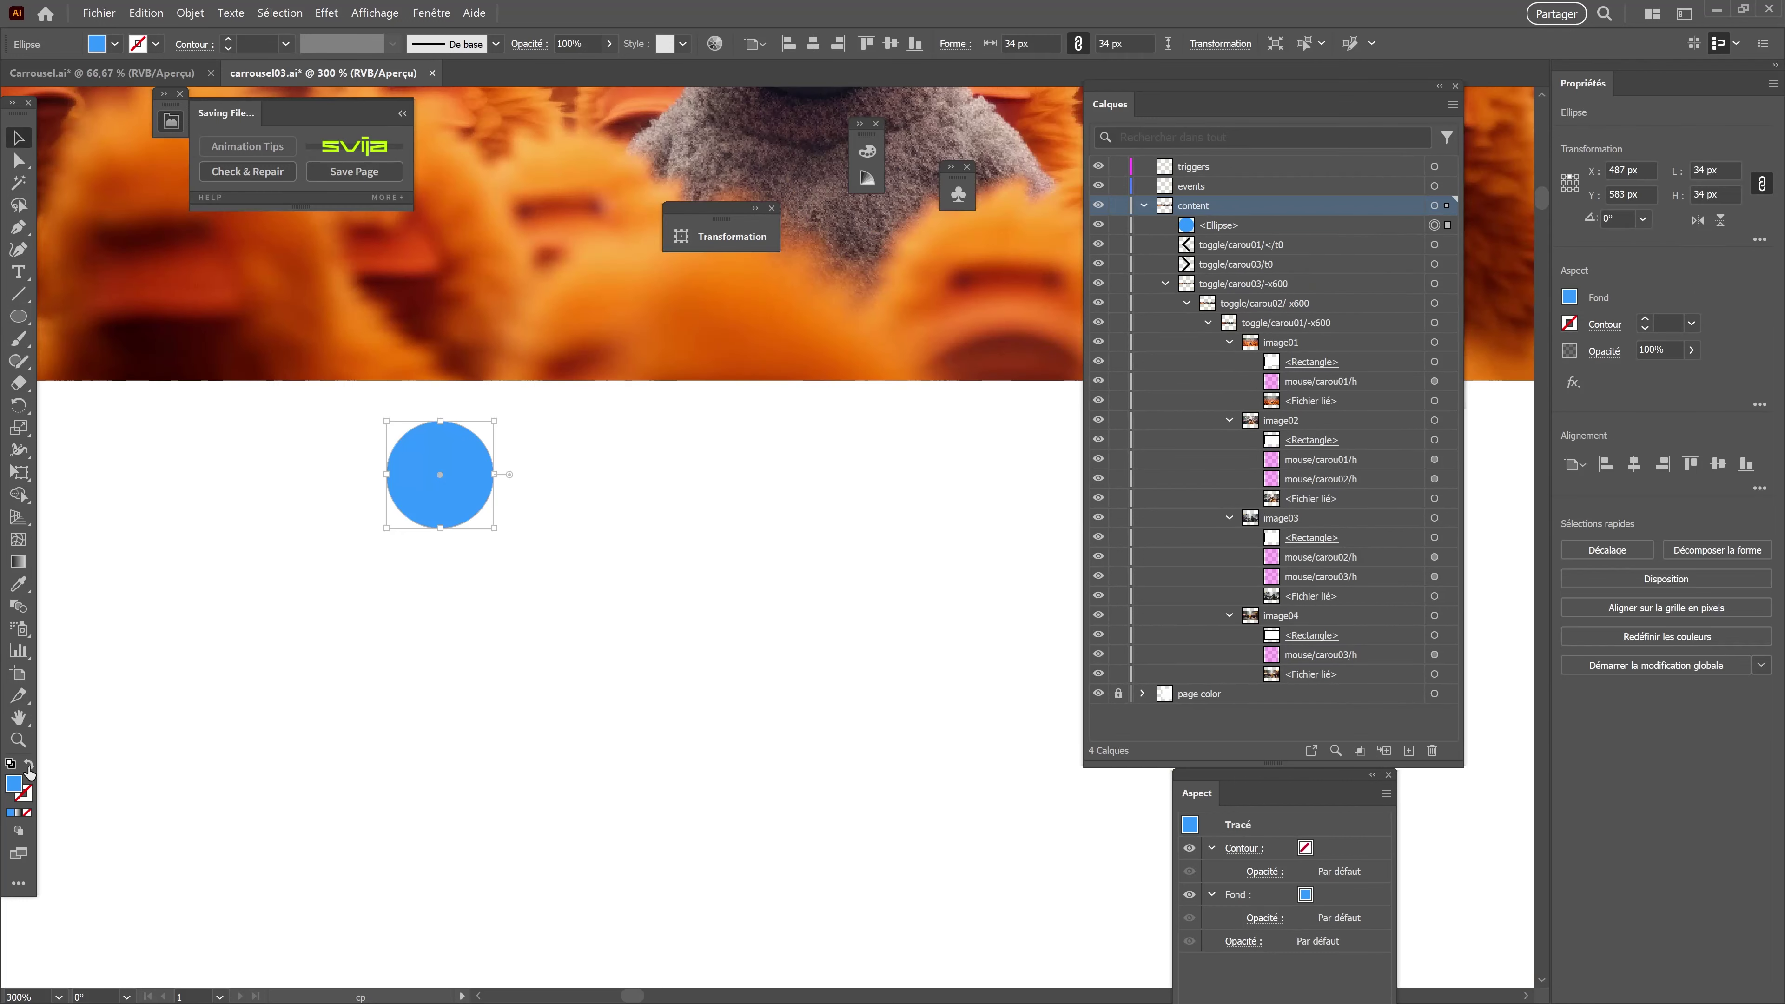
{"action": "left_click_drag", "start_coordinate": [494, 421], "coordinate": [472, 443]}
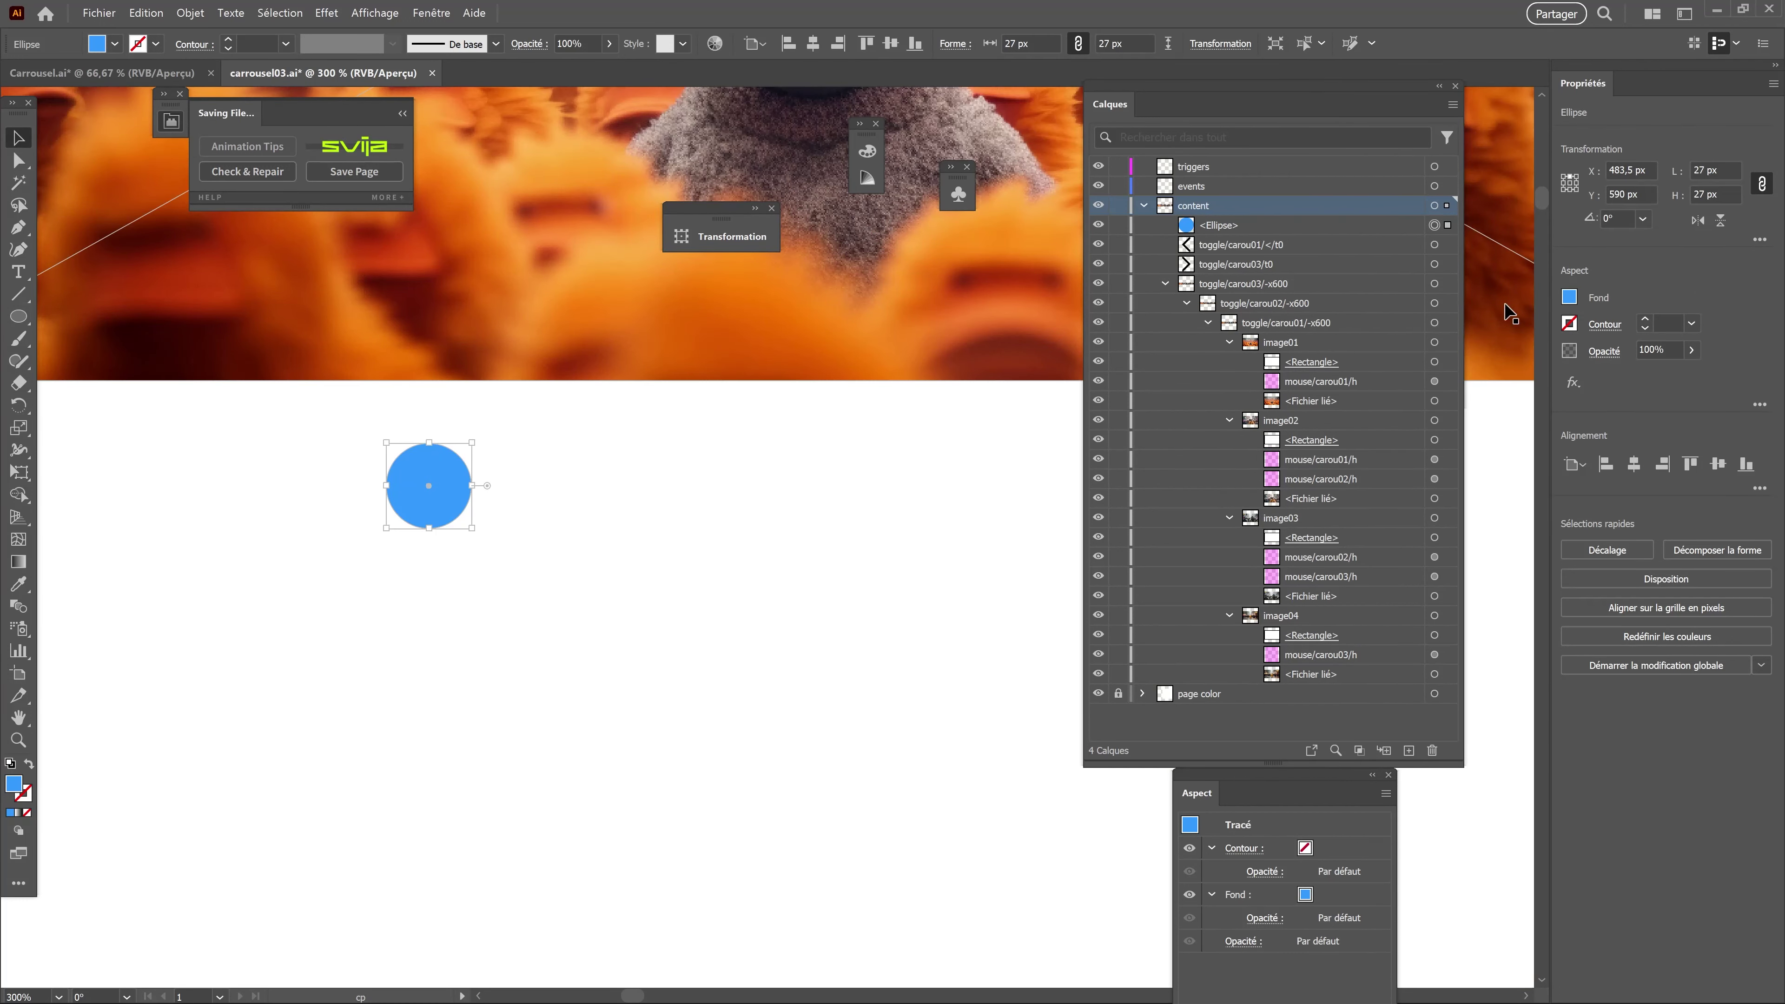
{"action": "double_click", "coordinate": [1708, 170]}
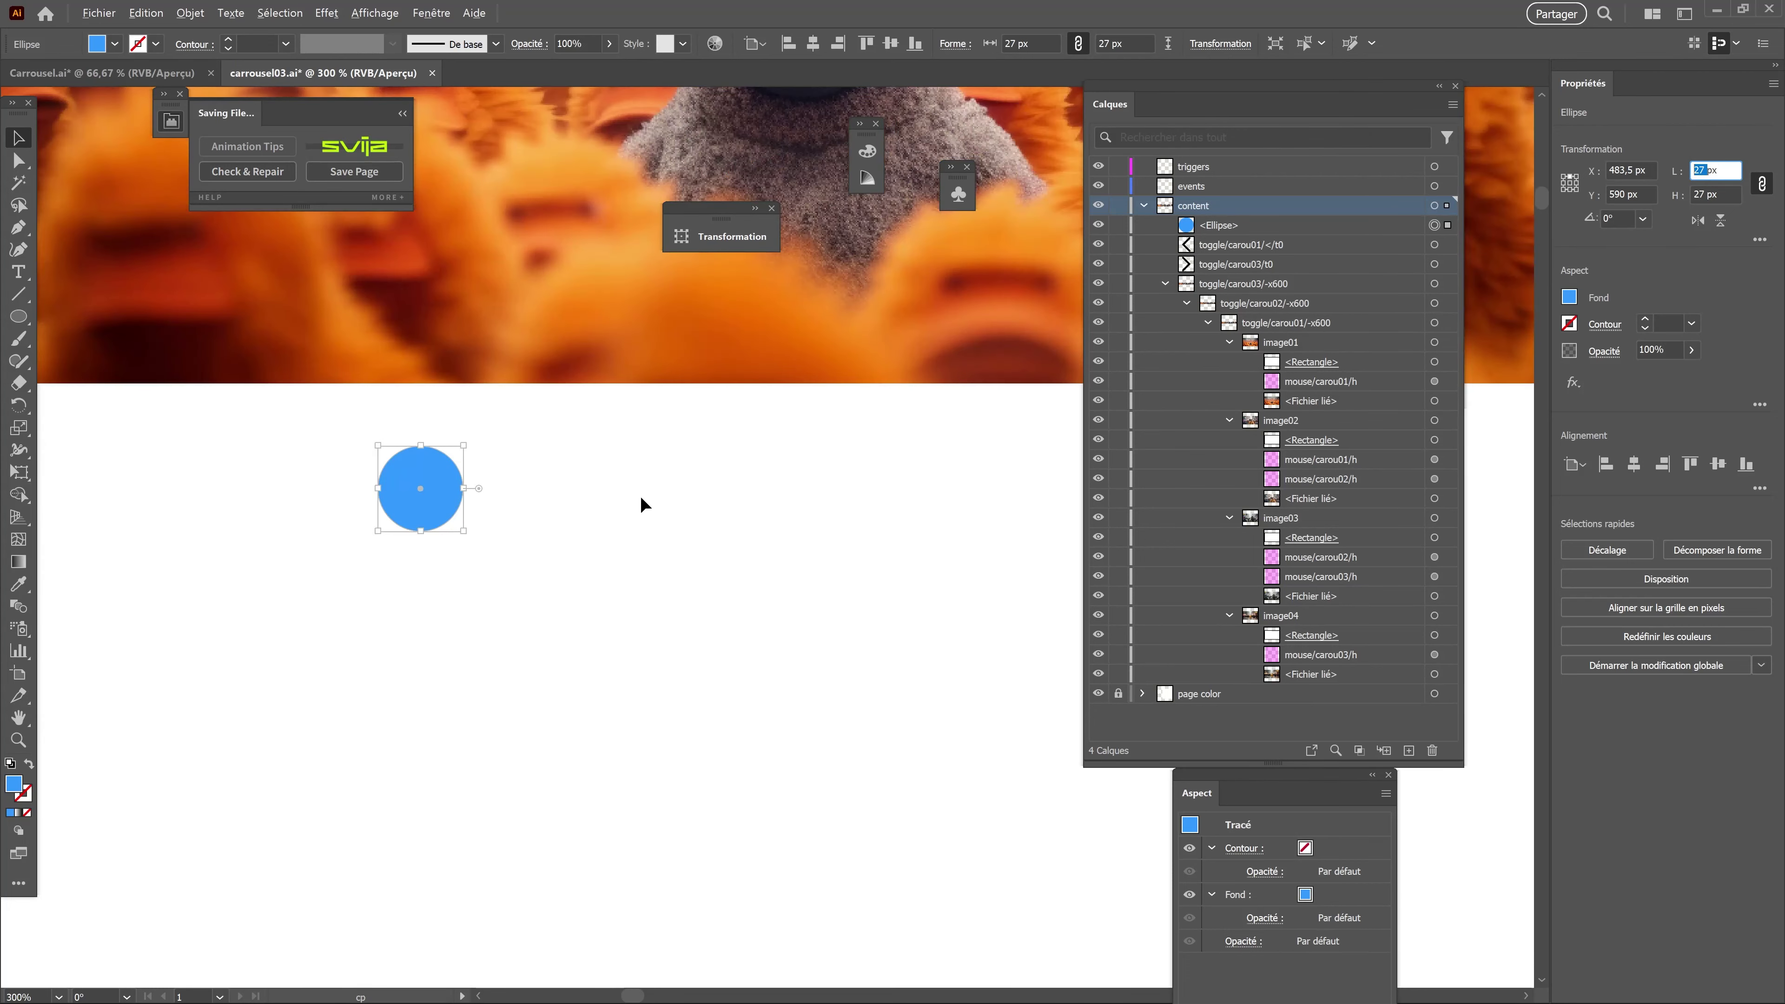
{"action": "type", "text": "20"}
{"action": "key", "text": "Return"}
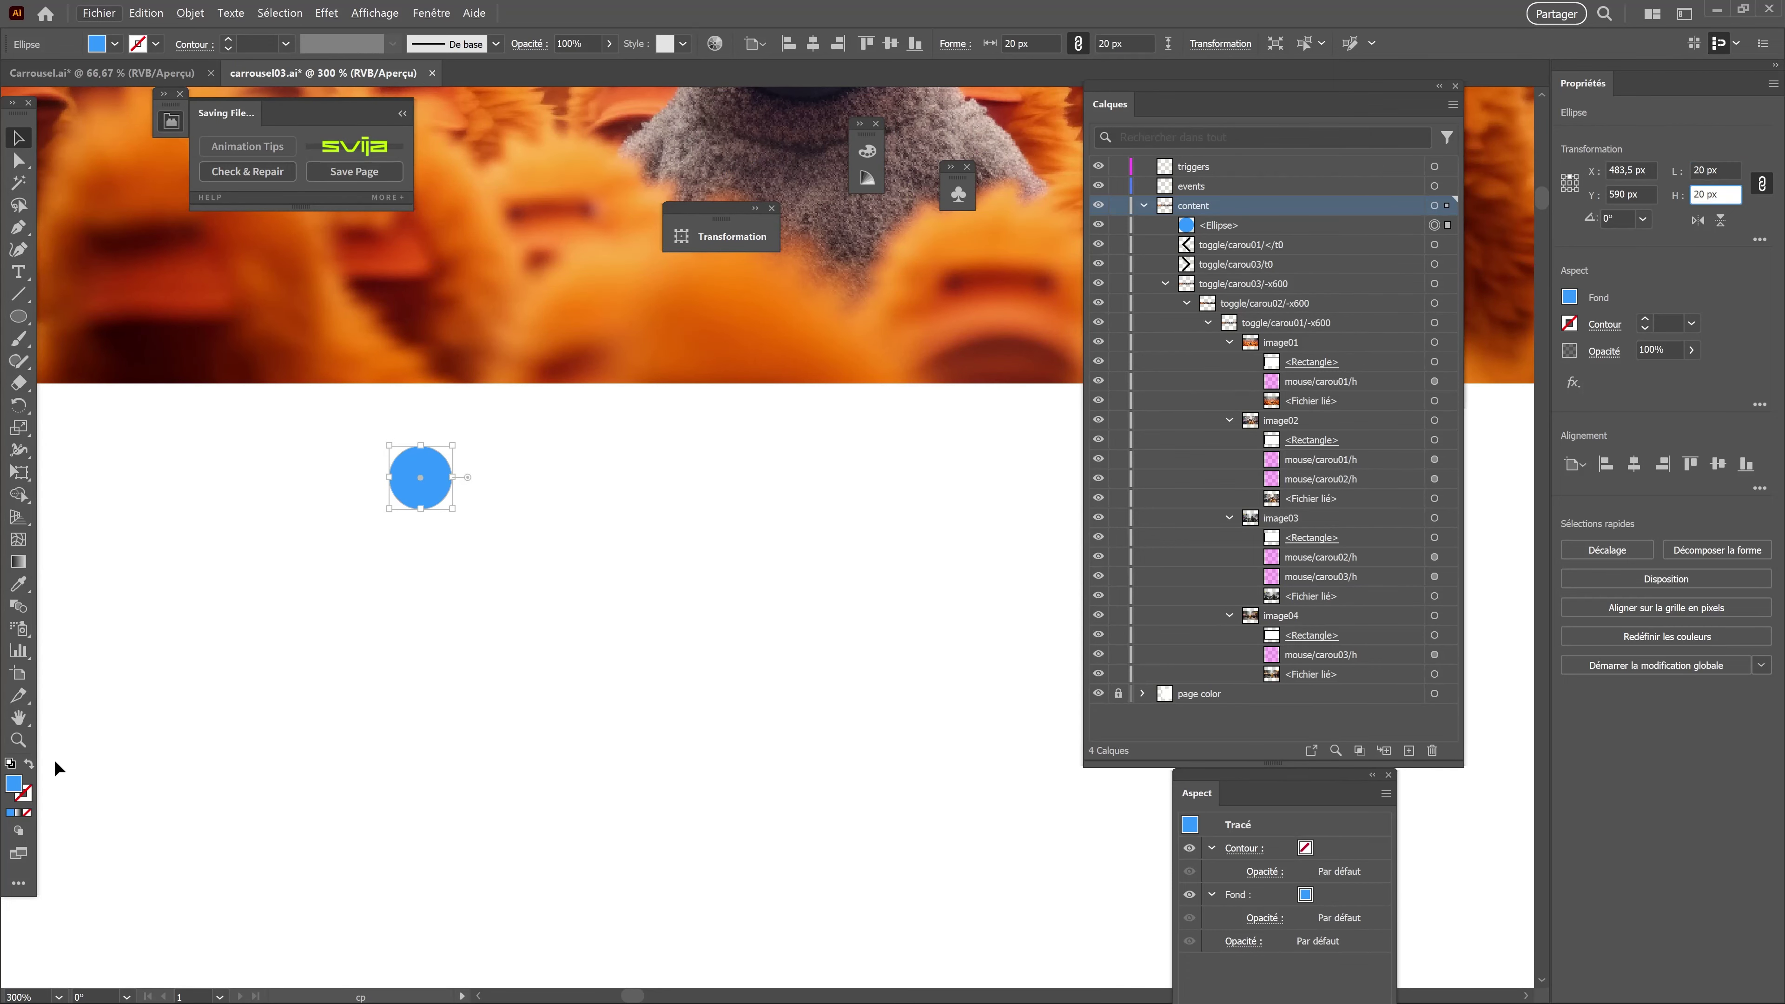
Give the circle no fill and a 3 px black stroke aligned to the inside.
{"action": "left_click", "coordinate": [10, 764]}
{"action": "left_click", "coordinate": [27, 812]}
{"action": "left_click", "coordinate": [230, 40]}
{"action": "left_click", "coordinate": [229, 39]}
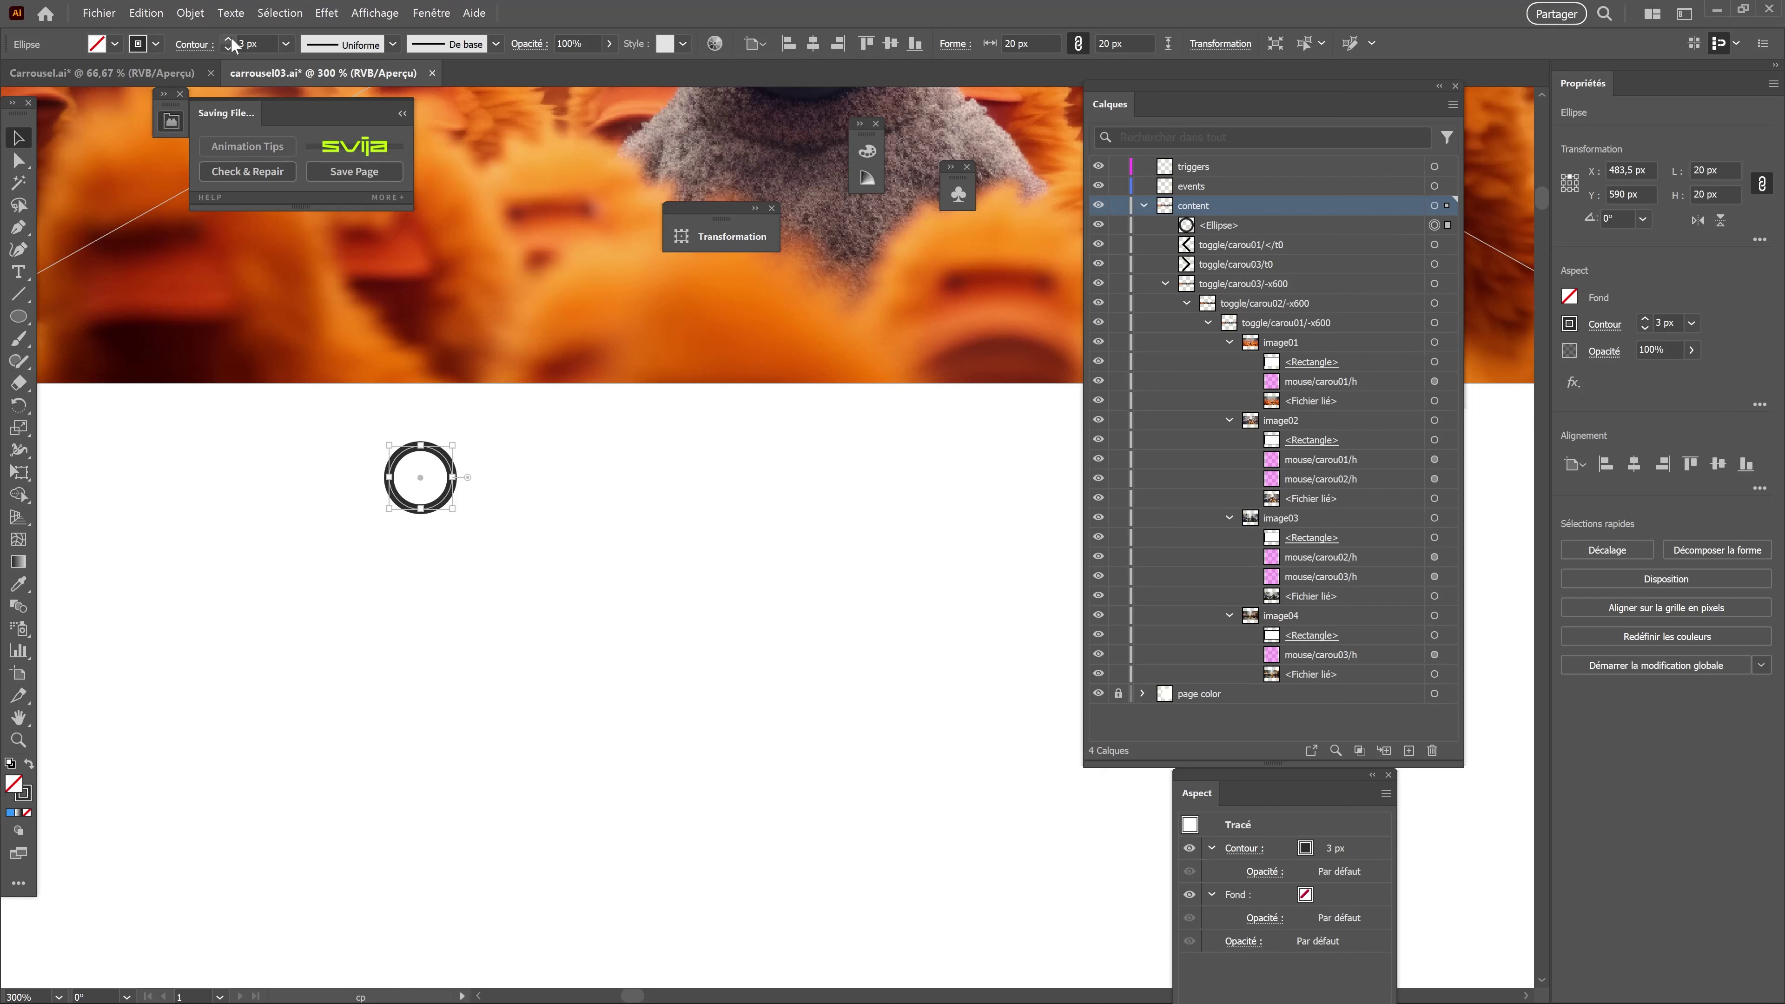
{"action": "left_click", "coordinate": [193, 44]}
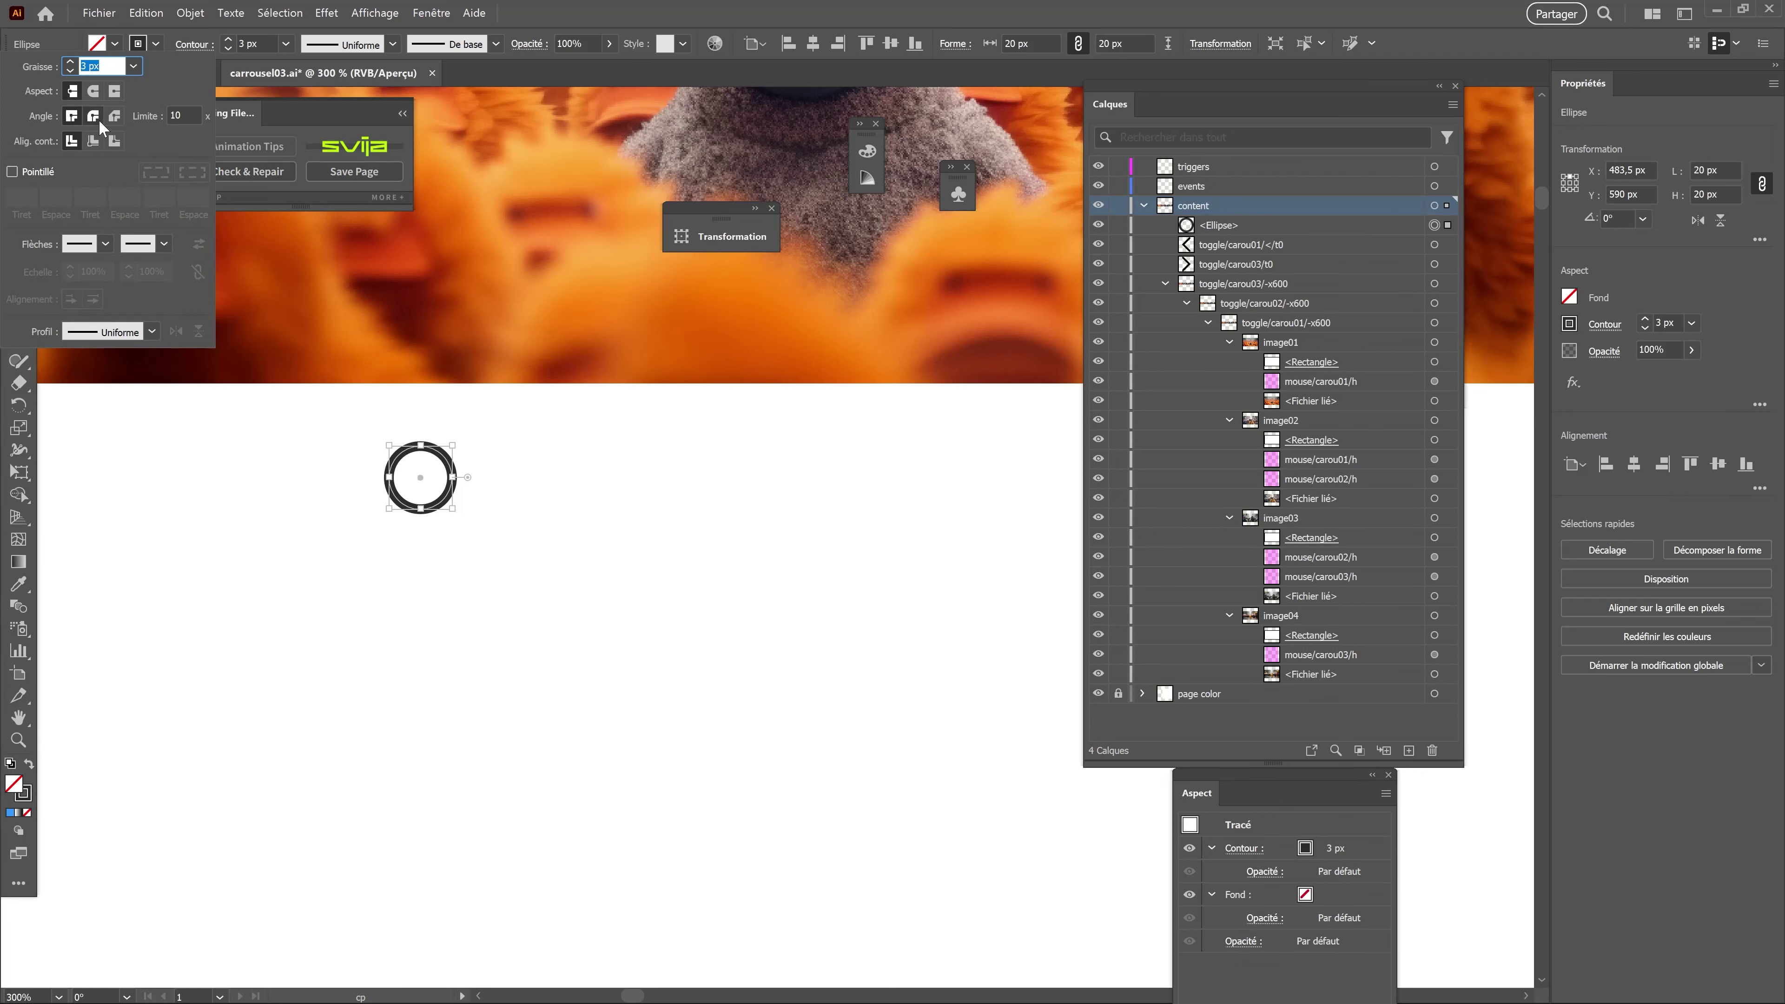
{"action": "left_click", "coordinate": [93, 141]}
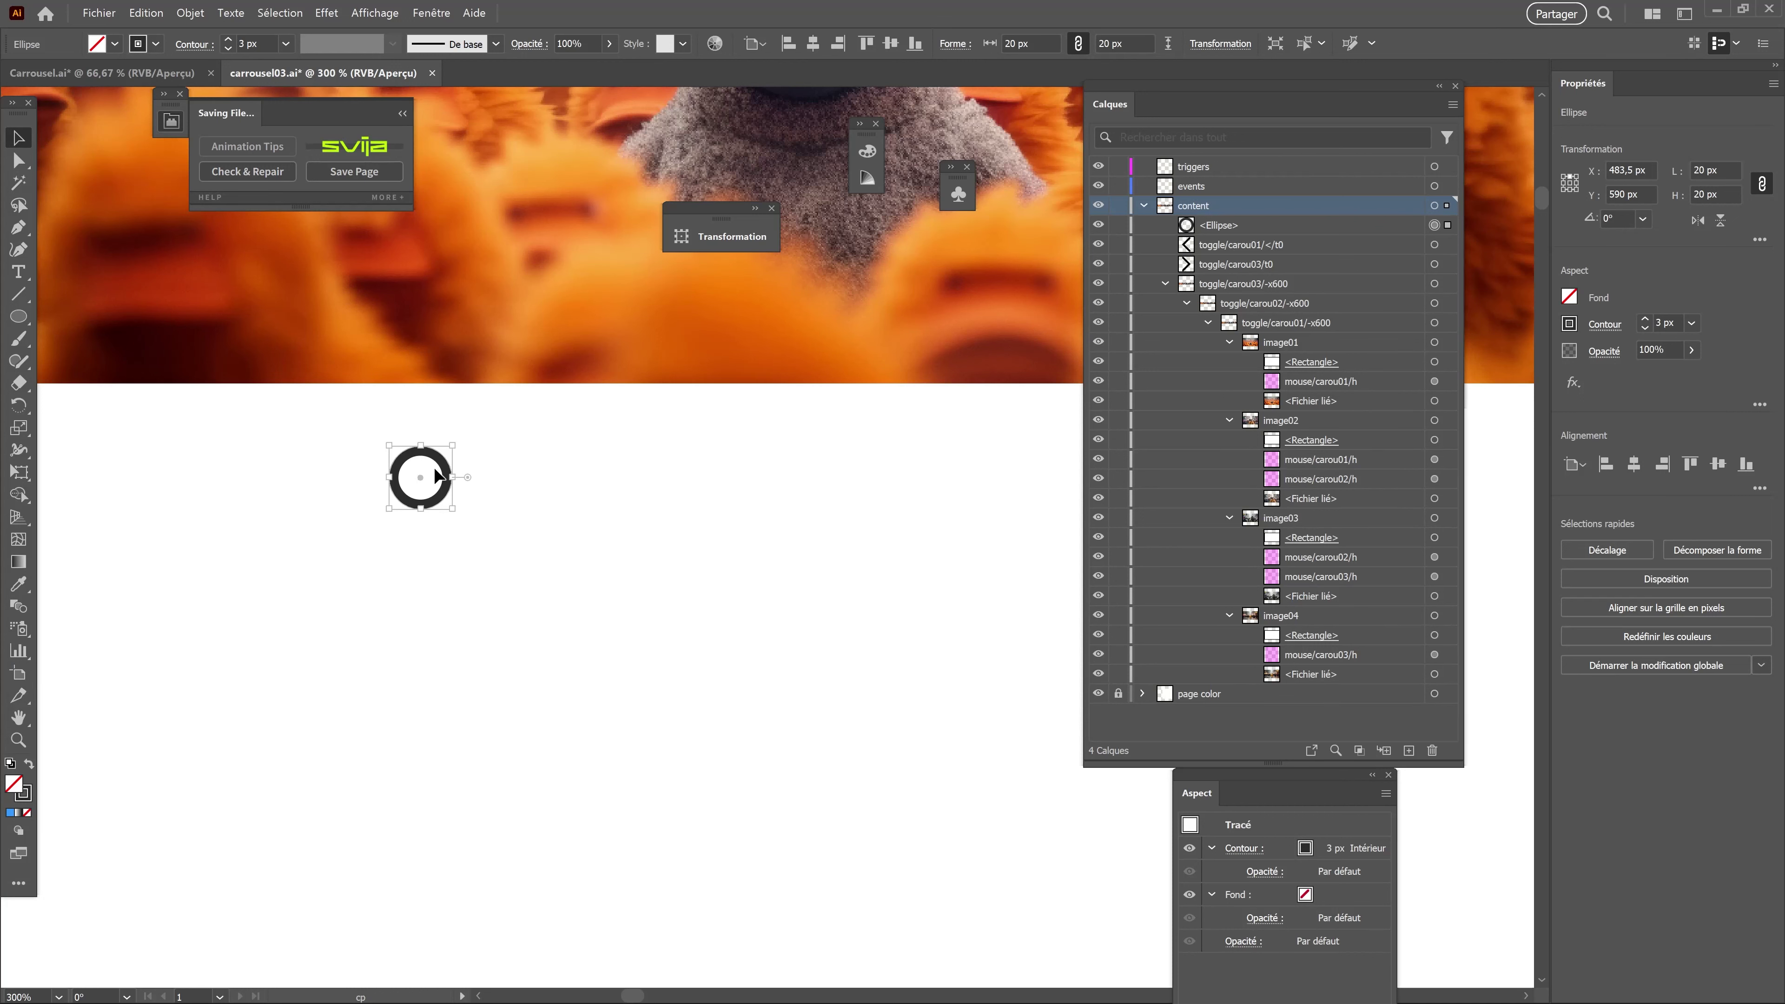
Copy the ring in place, shrink the copy to about 11 px around its center, and swap its stroke for a solid fill.
{"action": "scroll", "coordinate": [425, 481], "scroll_direction": "up", "scroll_amount": 1}
{"action": "key", "text": "ctrl+c"}
{"action": "key", "text": "ctrl+f"}
{"action": "left_click_drag", "start_coordinate": [461, 436], "coordinate": [443, 454]}
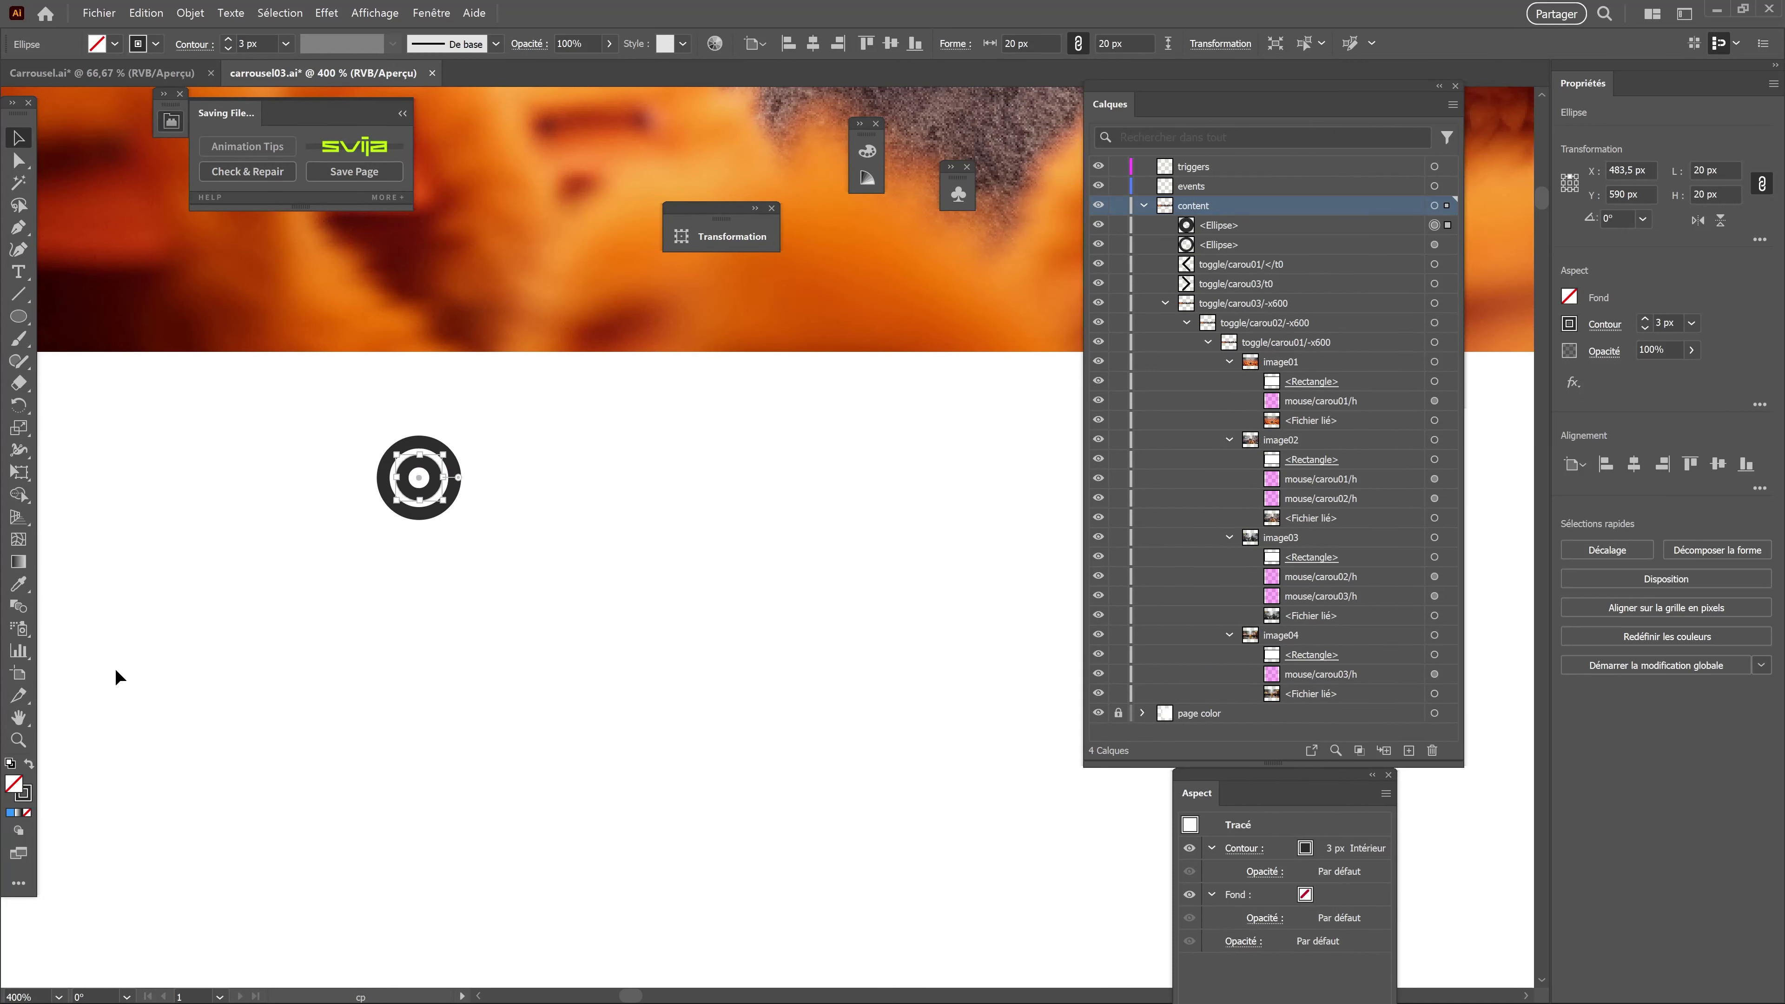
{"action": "left_click", "coordinate": [28, 767]}
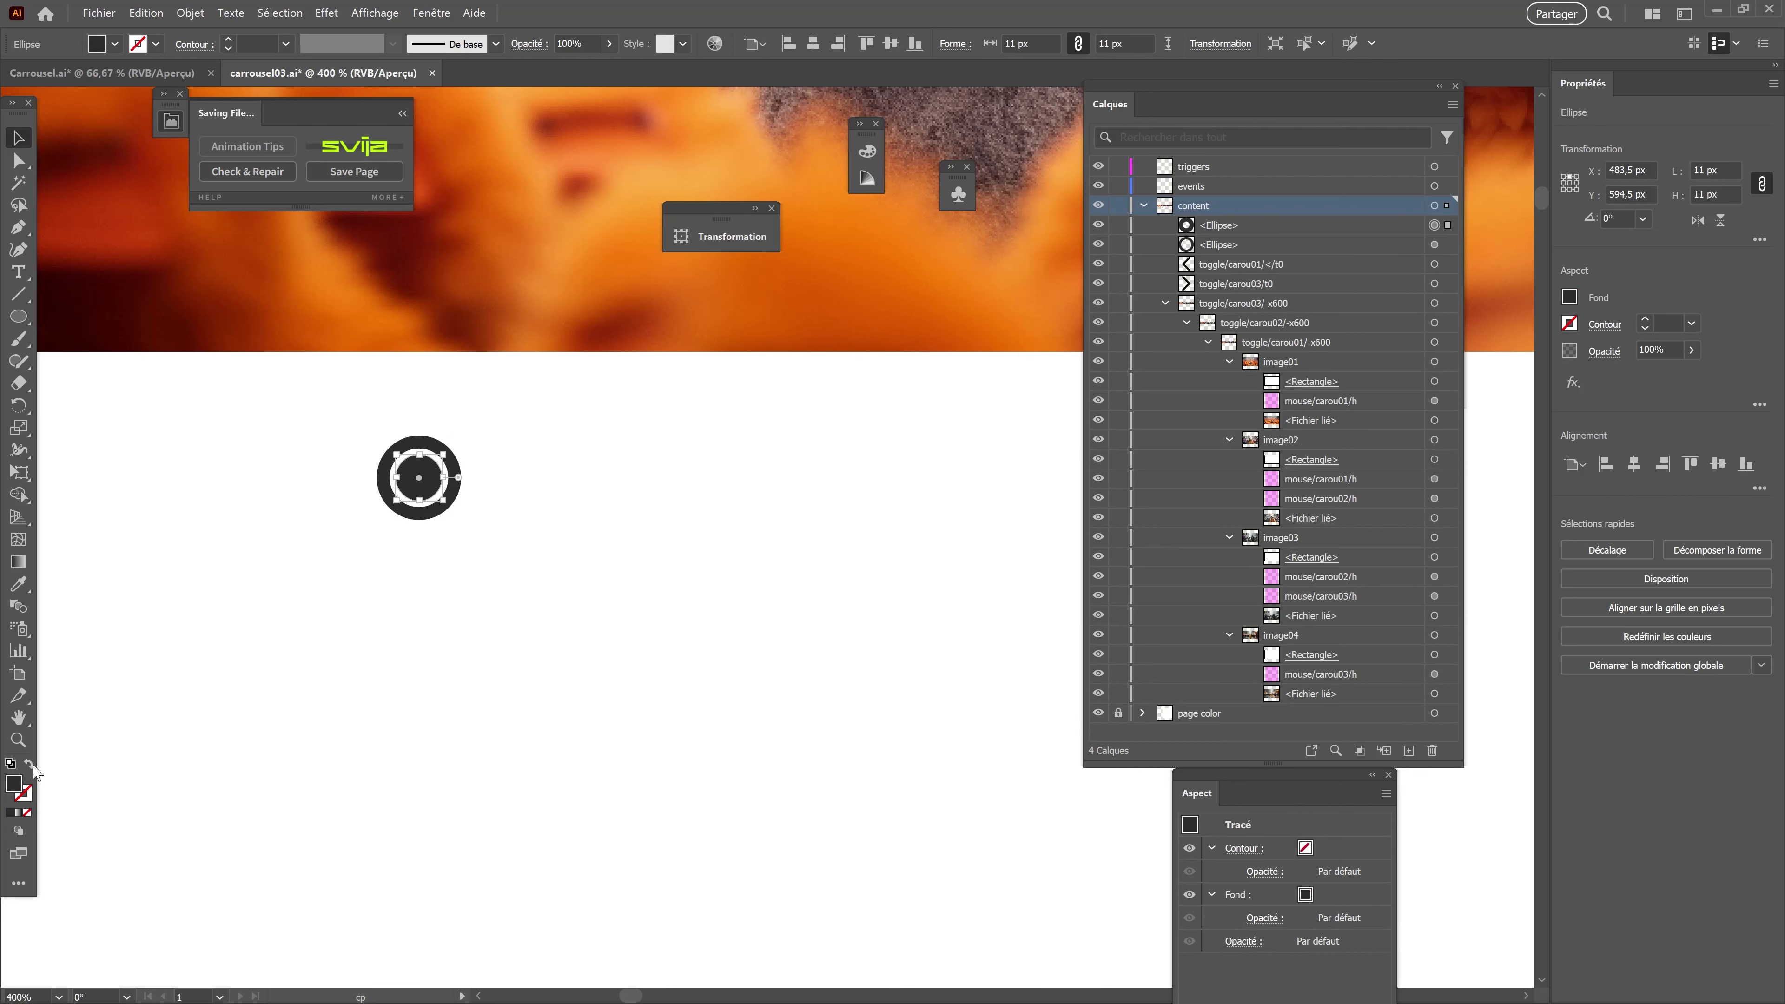
{"action": "left_click", "coordinate": [365, 687]}
Group the ring and its inner dot.
{"action": "scroll", "coordinate": [463, 646], "scroll_direction": "down", "scroll_amount": 4}
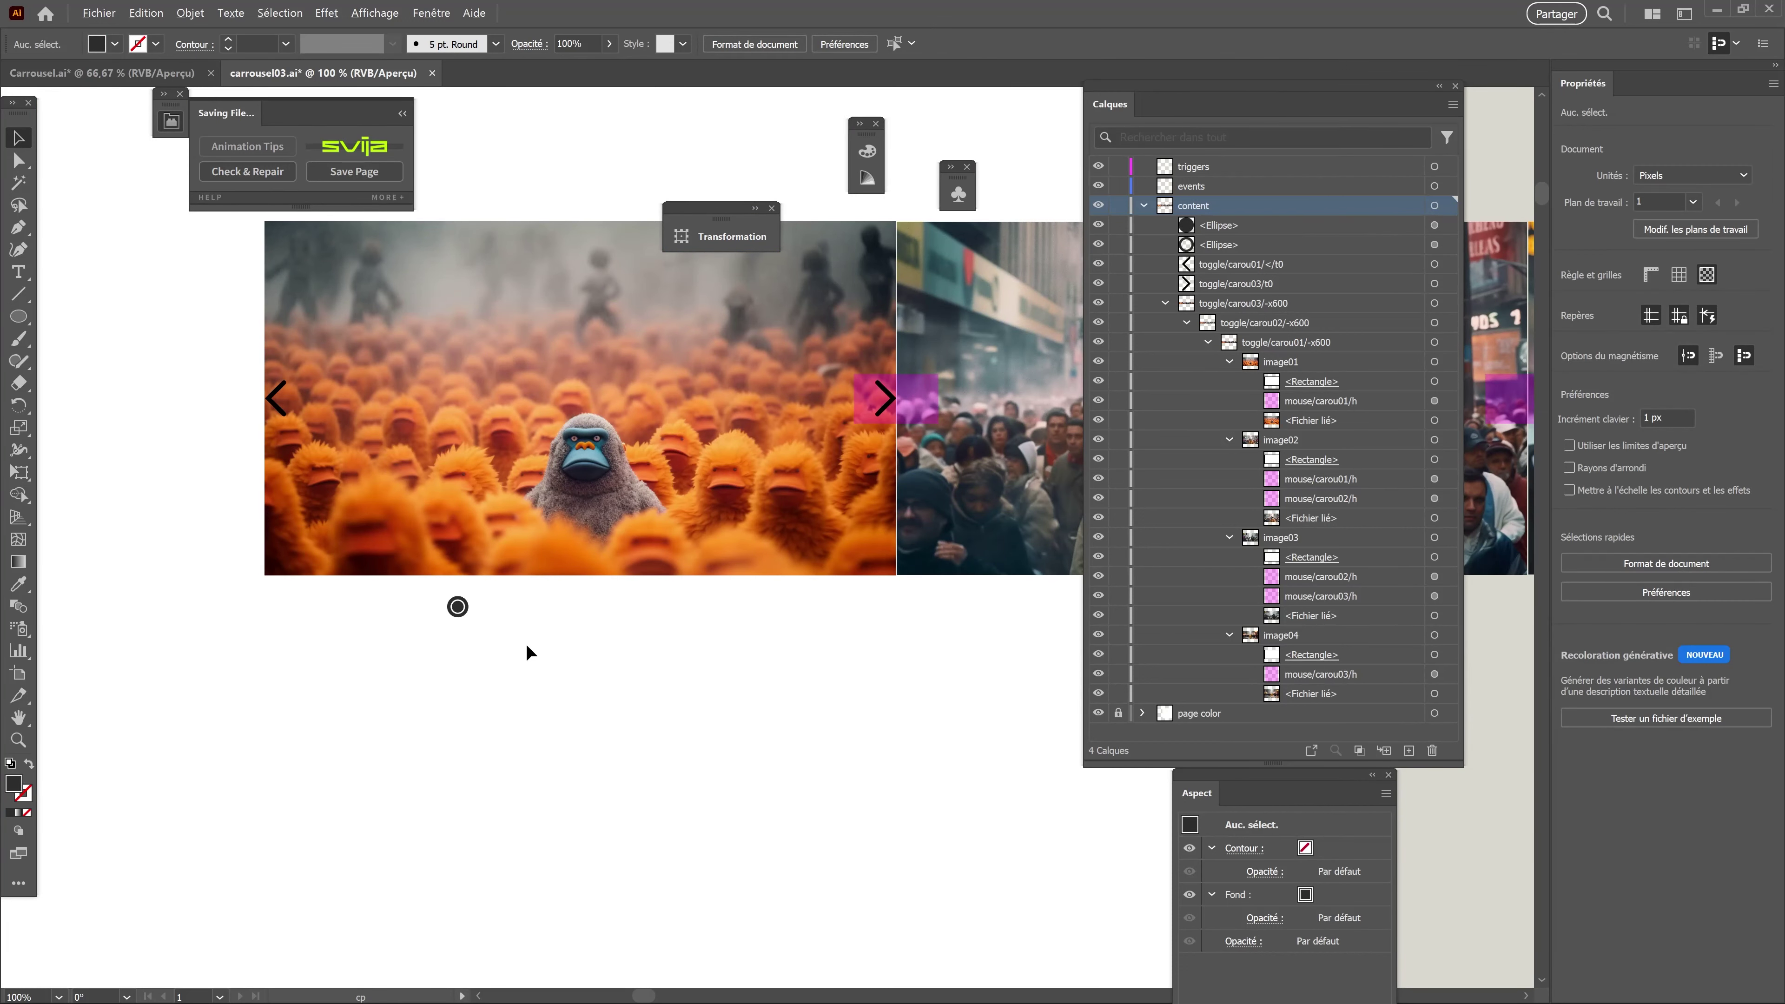
{"action": "scroll", "coordinate": [530, 653], "scroll_direction": "up", "scroll_amount": 3}
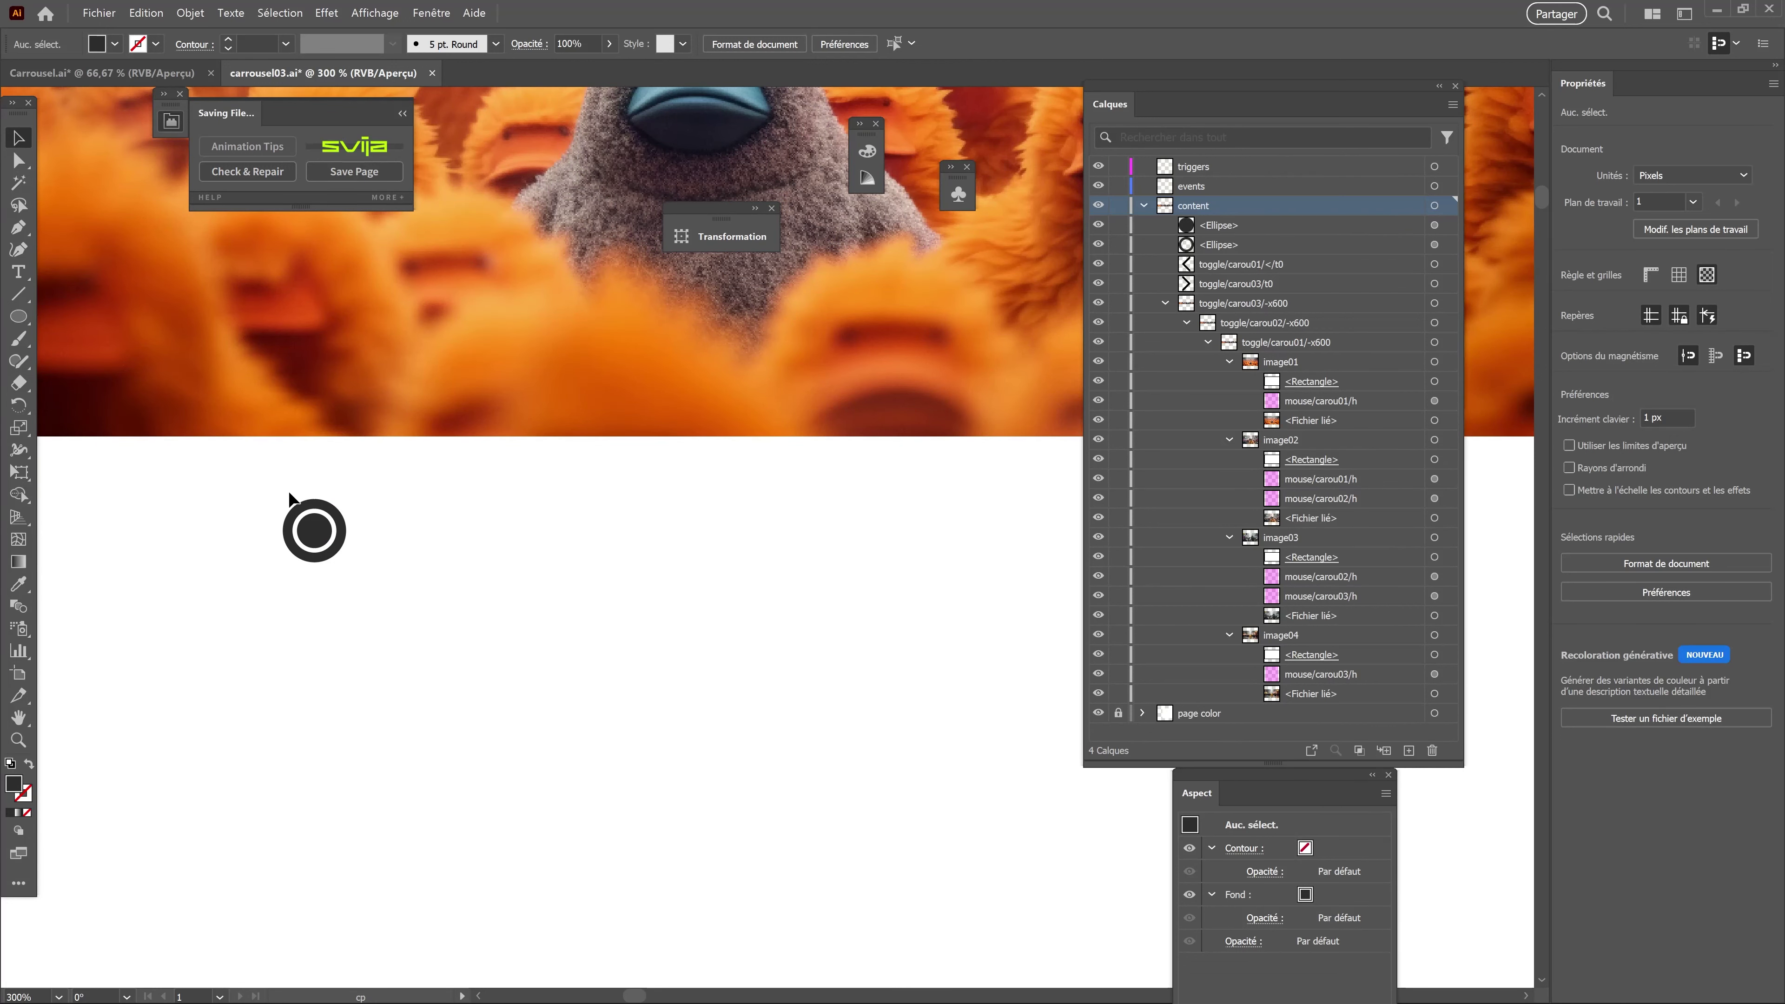
{"action": "left_click_drag", "start_coordinate": [290, 498], "coordinate": [320, 534]}
{"action": "key", "text": "ctrl+g"}
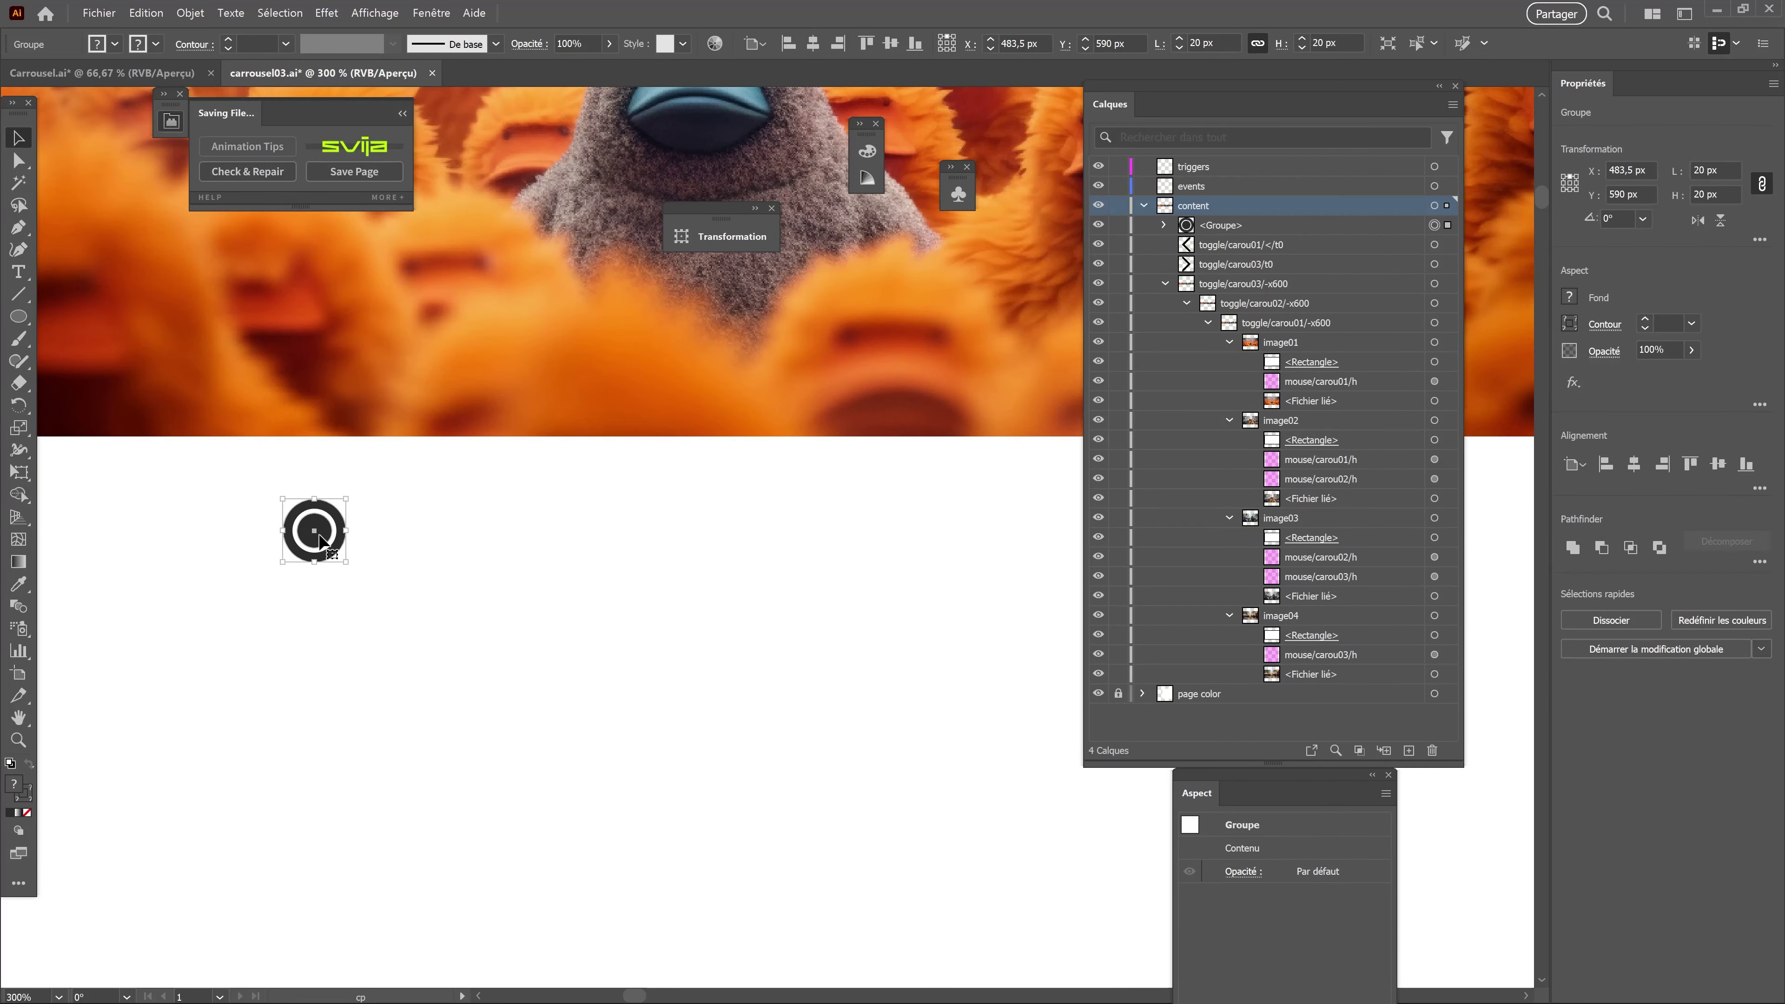
Duplicate the ring group three times to the right to form a row of four, spaced about 29 px apart.
{"action": "left_click_drag", "start_coordinate": [317, 536], "coordinate": [410, 536]}
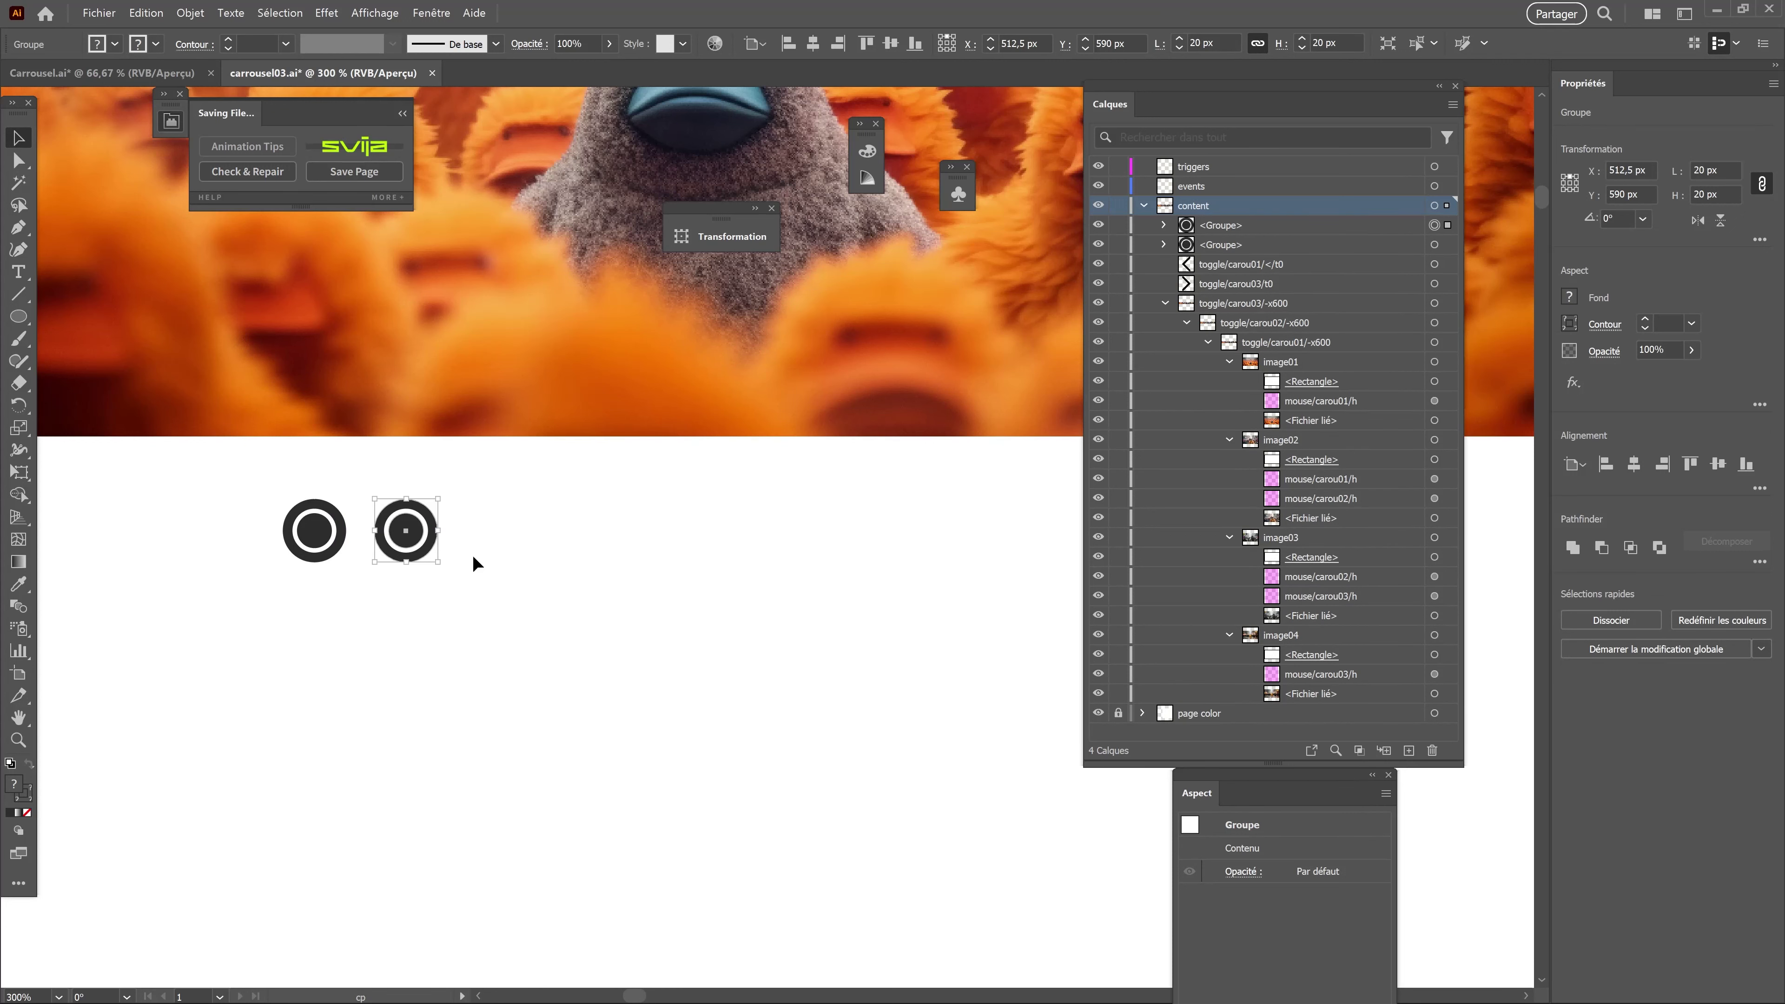
{"action": "key", "text": "ctrl"}
{"action": "key", "text": "ctrl+d"}
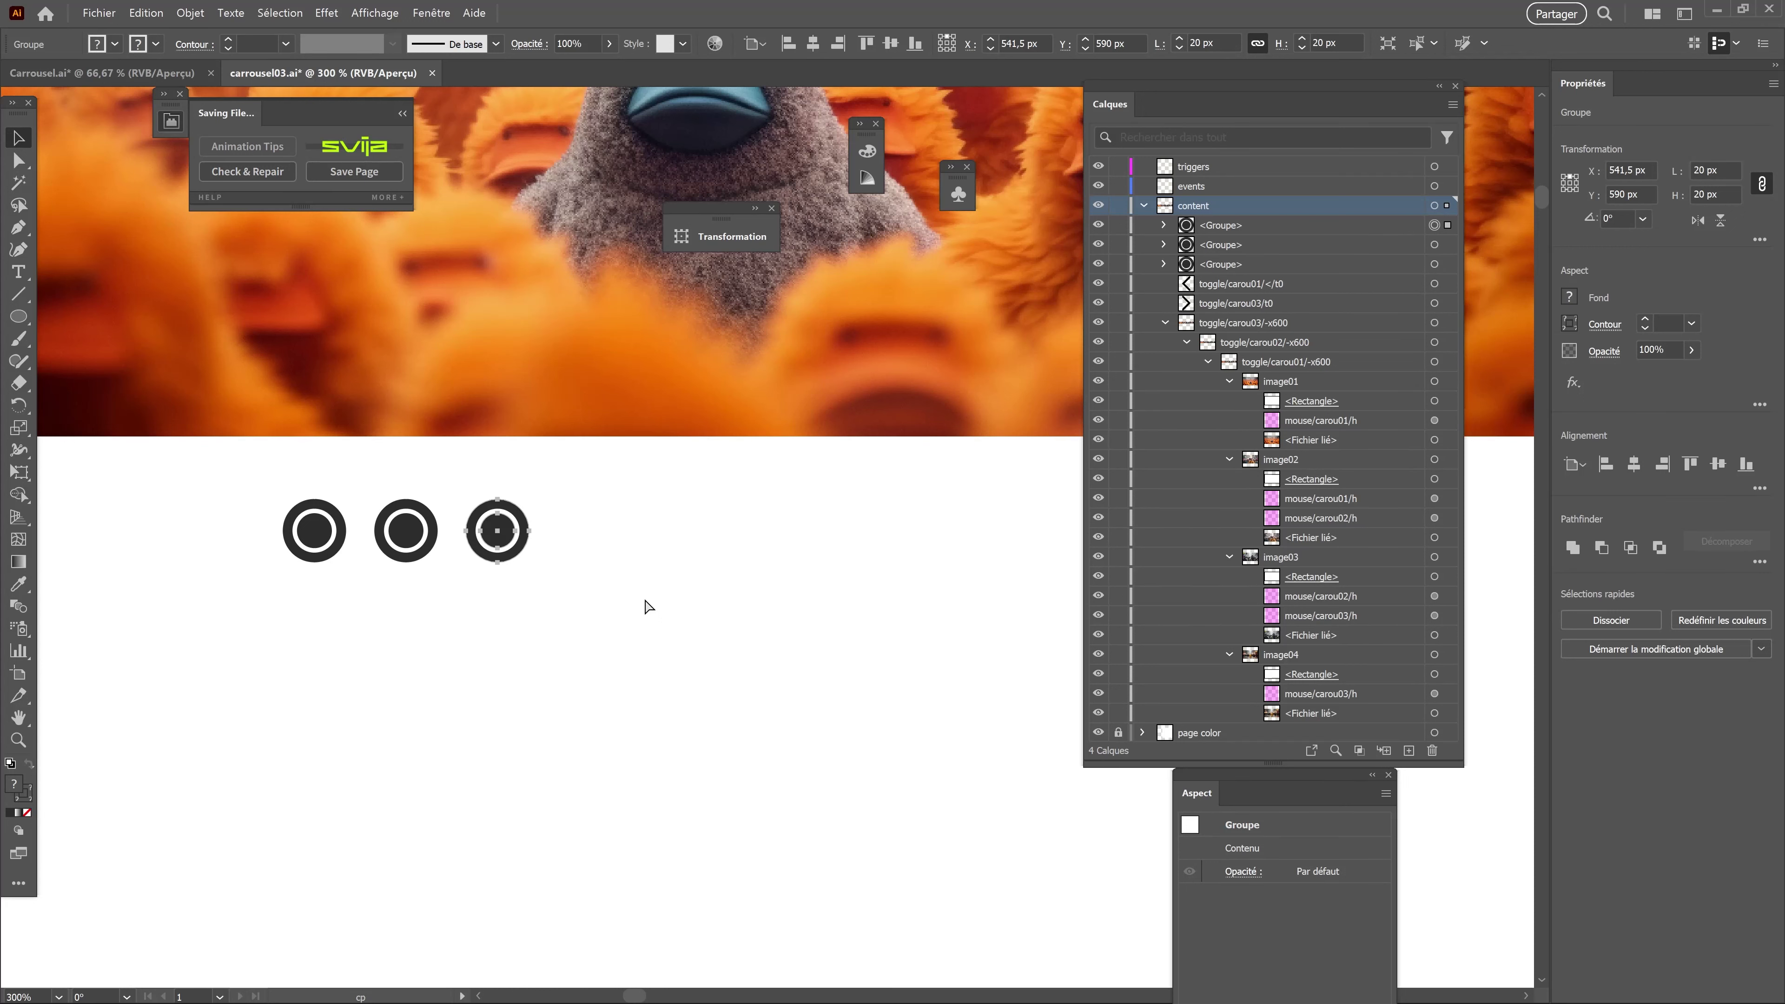
{"action": "key", "text": "ctrl+d"}
Center the row of four ring groups at X 600 px.
{"action": "left_click_drag", "start_coordinate": [201, 455], "coordinate": [613, 571]}
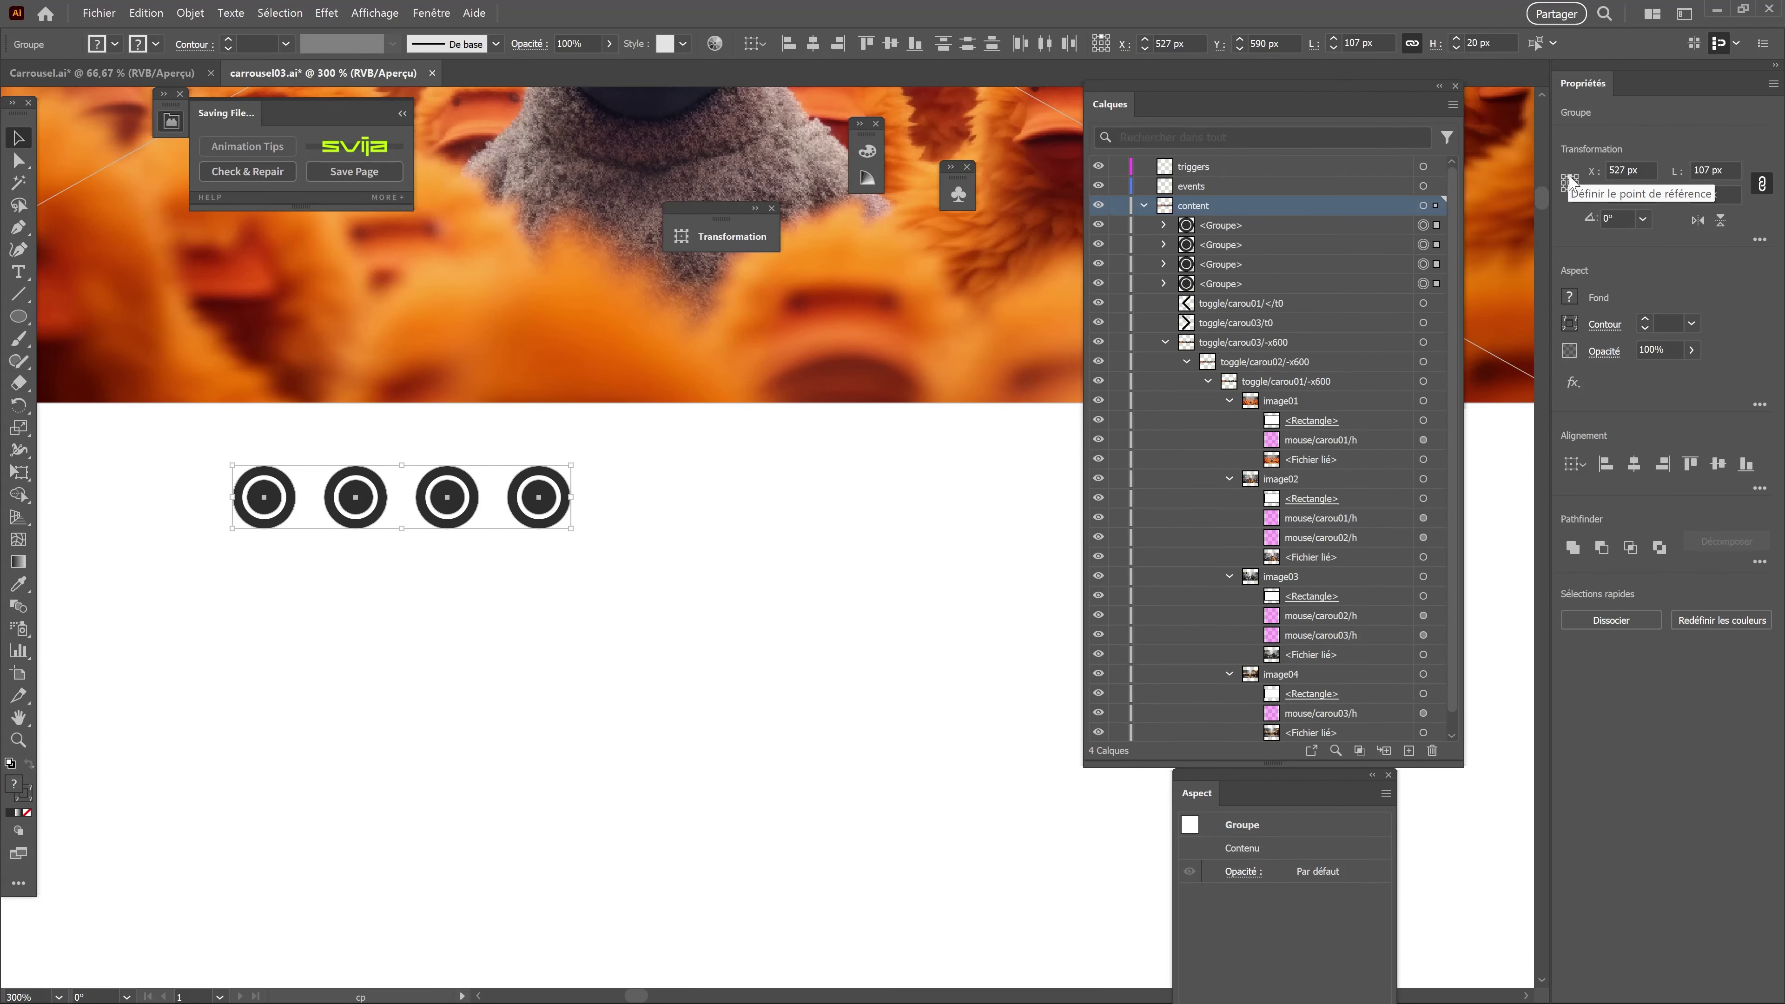
{"action": "left_click", "coordinate": [1626, 169]}
{"action": "type", "text": "600"}
{"action": "key", "text": "Return"}
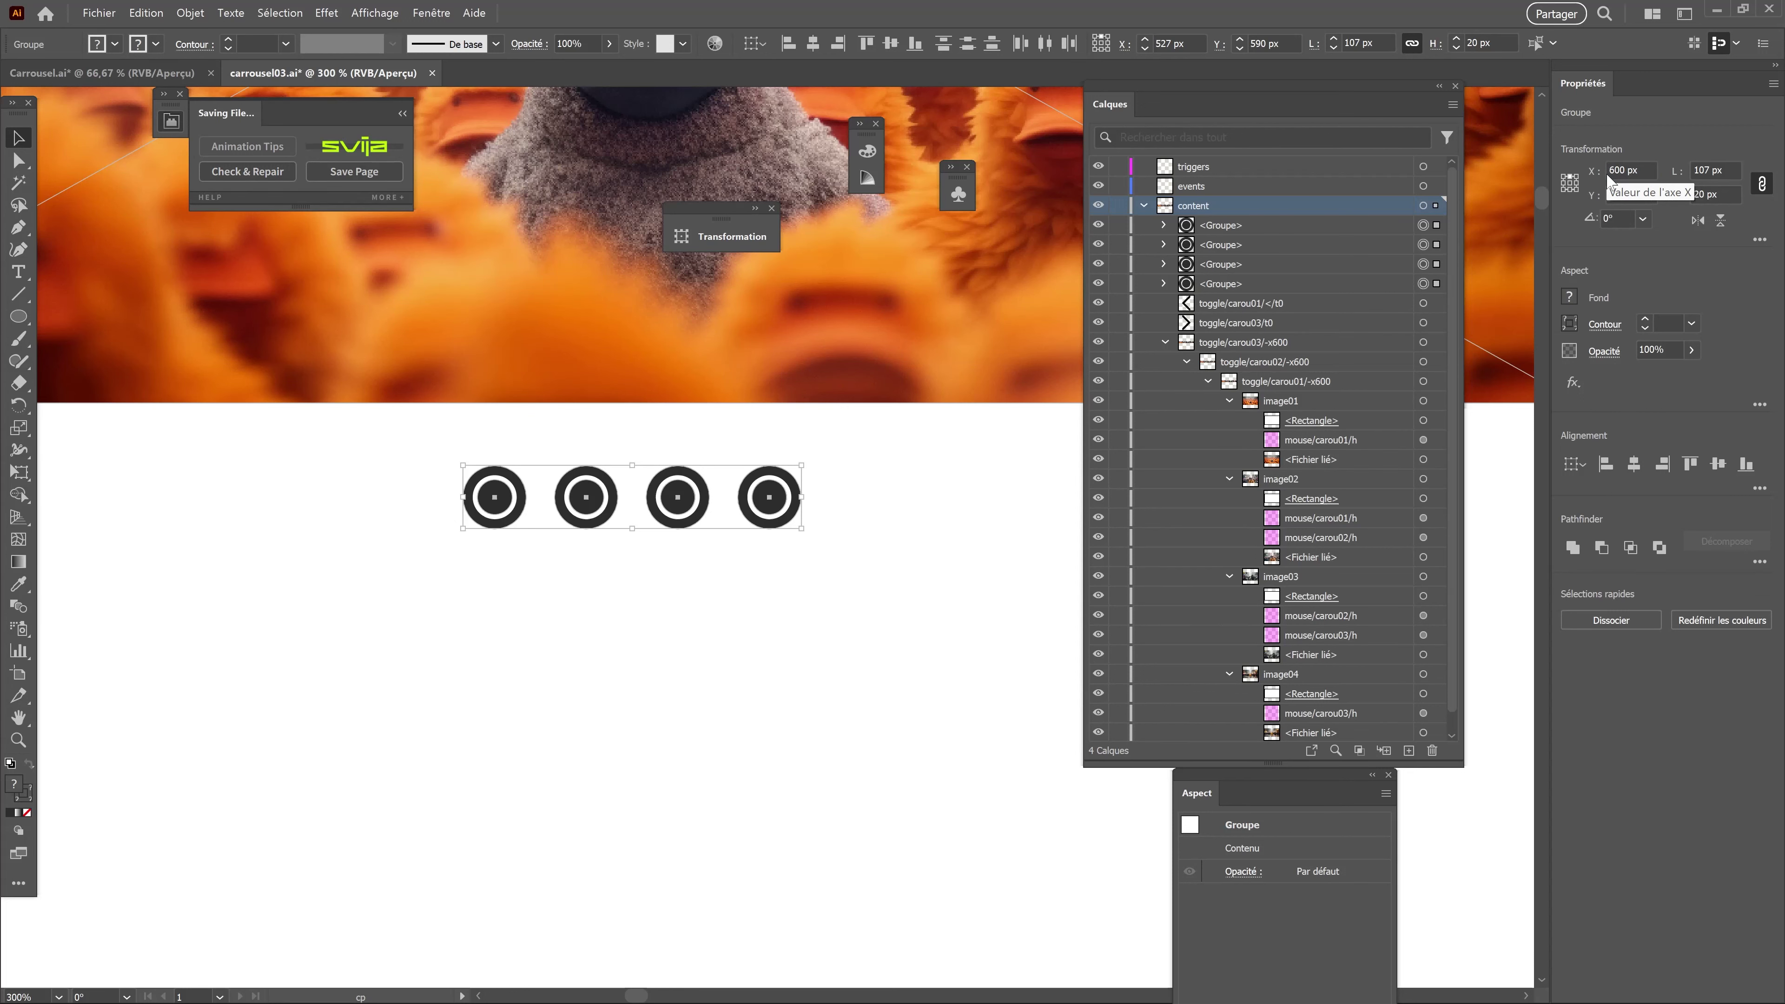
{"action": "left_click", "coordinate": [769, 630]}
Expand the four ring groups in the layer list and toggle the lowest group's visibility to identify which button it is.
{"action": "key", "text": "ctrl+minus"}
{"action": "left_click", "coordinate": [1163, 225]}
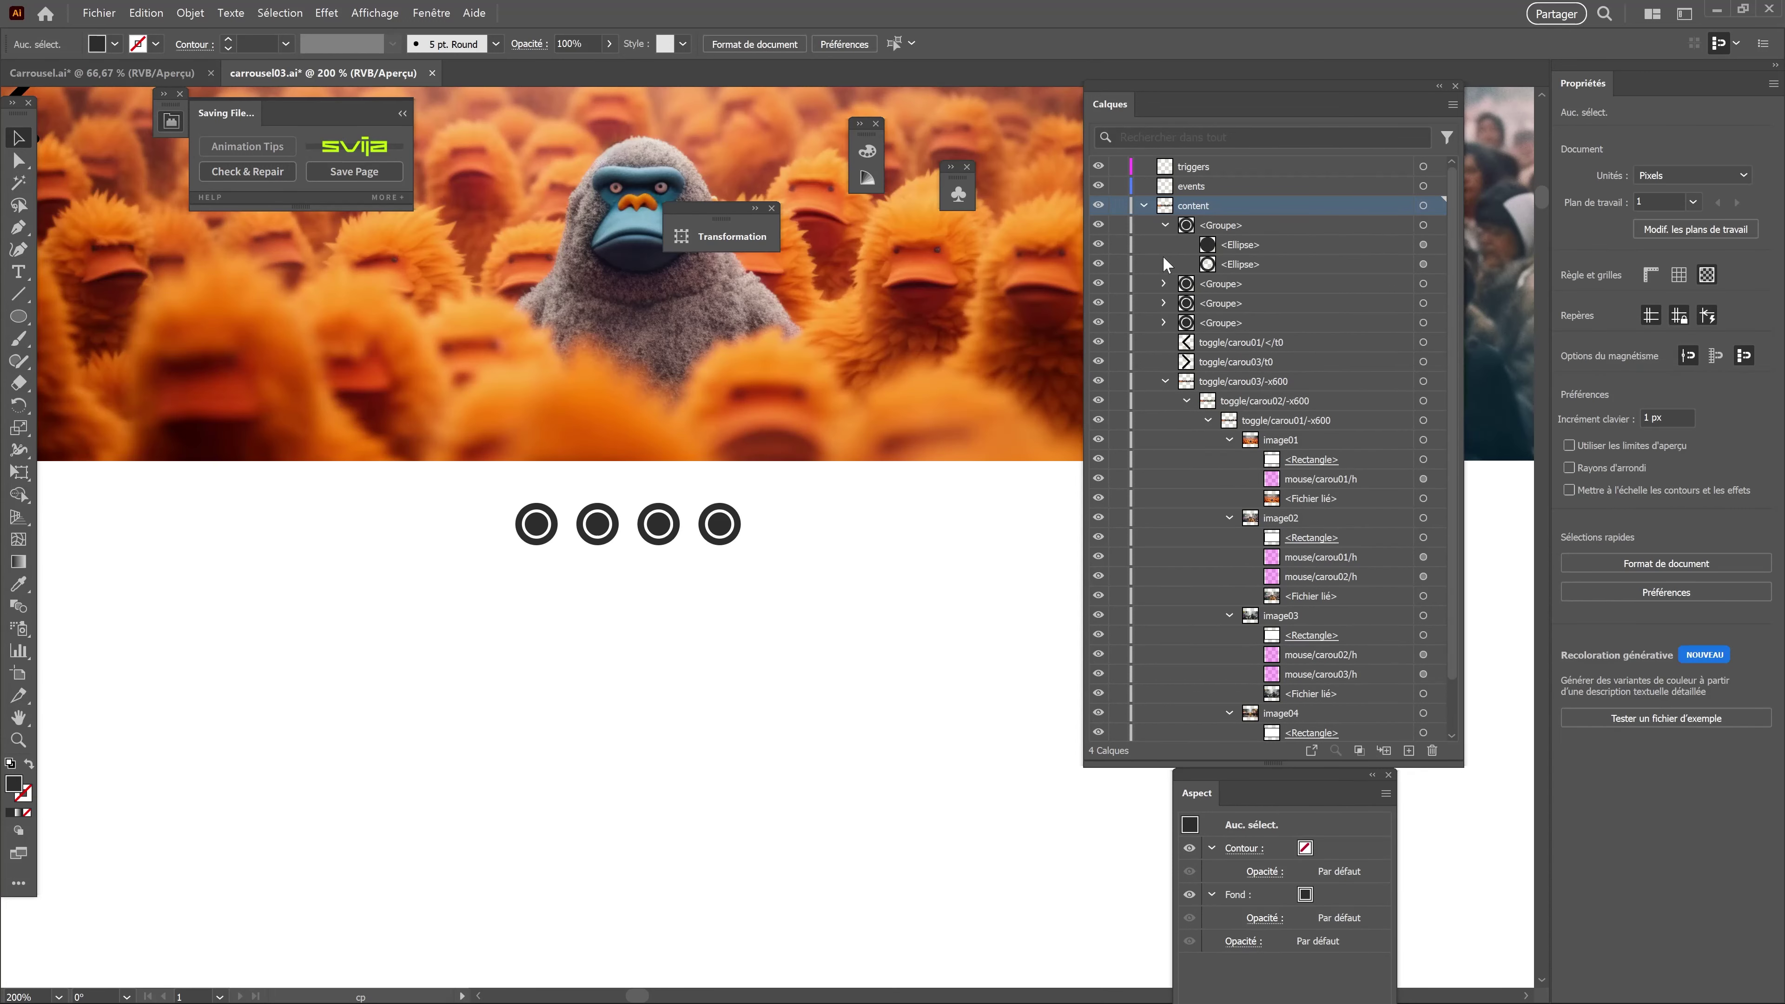
{"action": "left_click", "coordinate": [1163, 285], "text": "alt"}
{"action": "left_click", "coordinate": [1098, 401]}
{"action": "left_click", "coordinate": [1098, 401]}
{"action": "left_click", "coordinate": [1097, 401]}
{"action": "left_click", "coordinate": [1096, 402]}
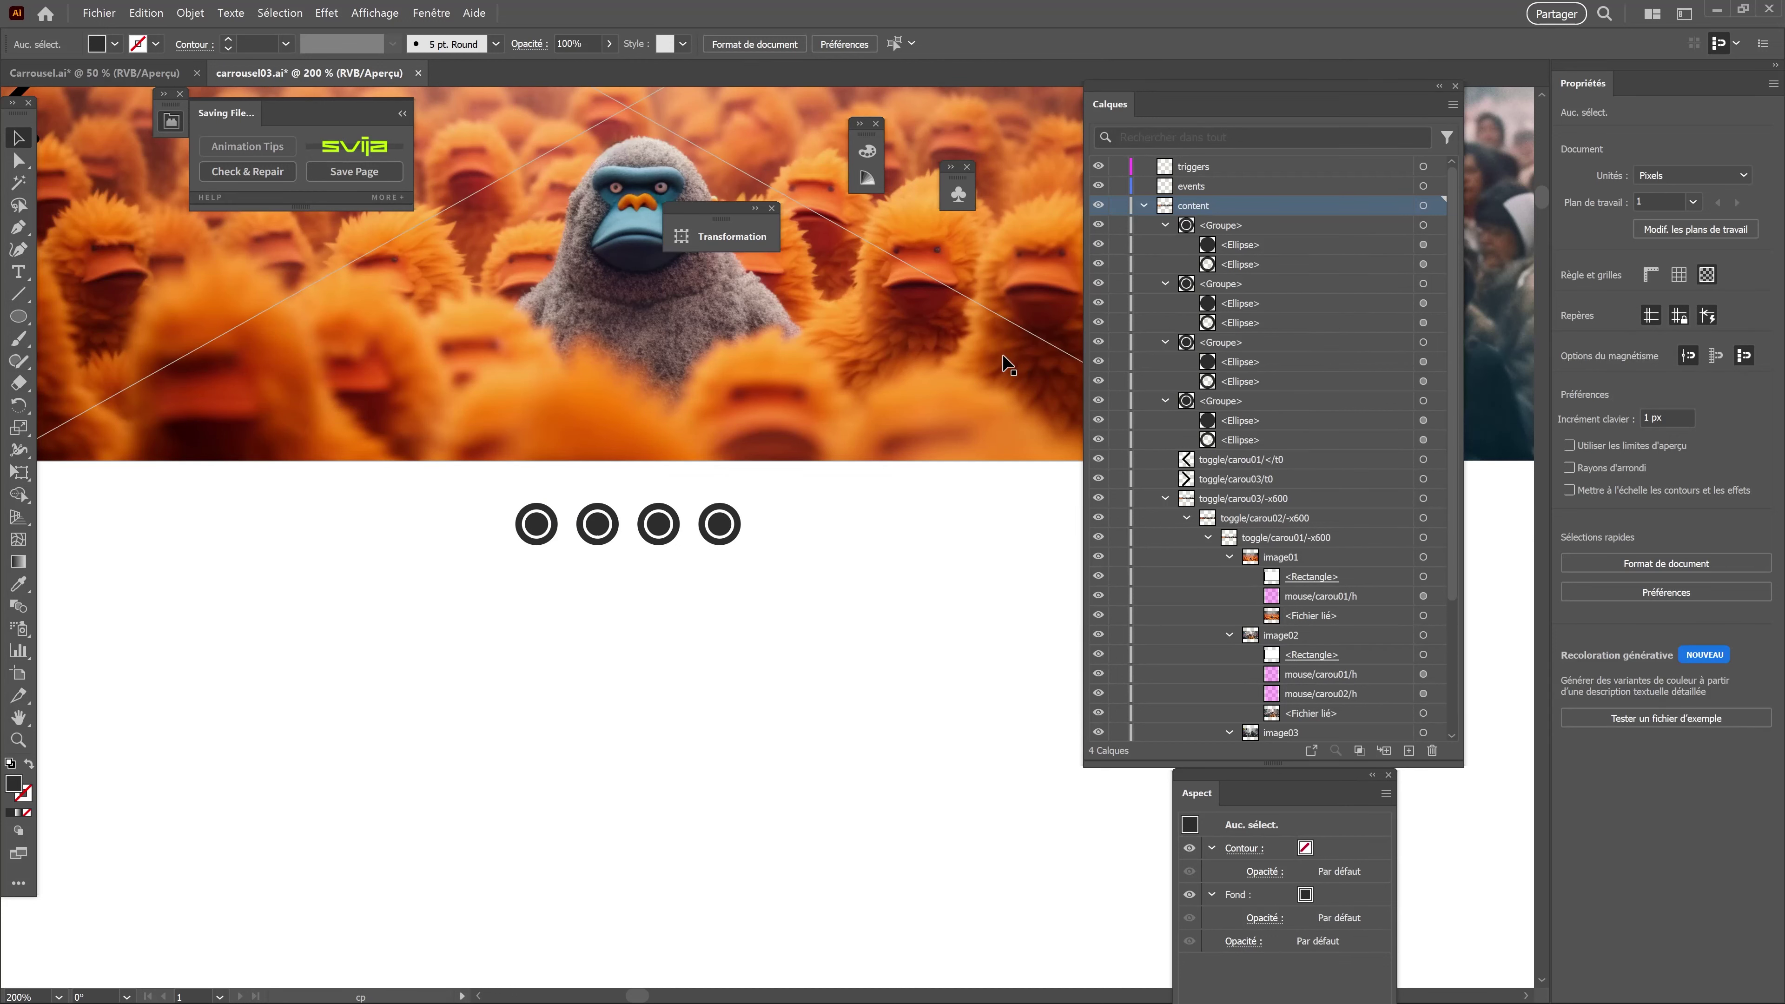
Rename the dark inner ellipse of the lowest ring group in the layer list as toggle/carou01/t0.
{"action": "left_click", "coordinate": [1240, 422]}
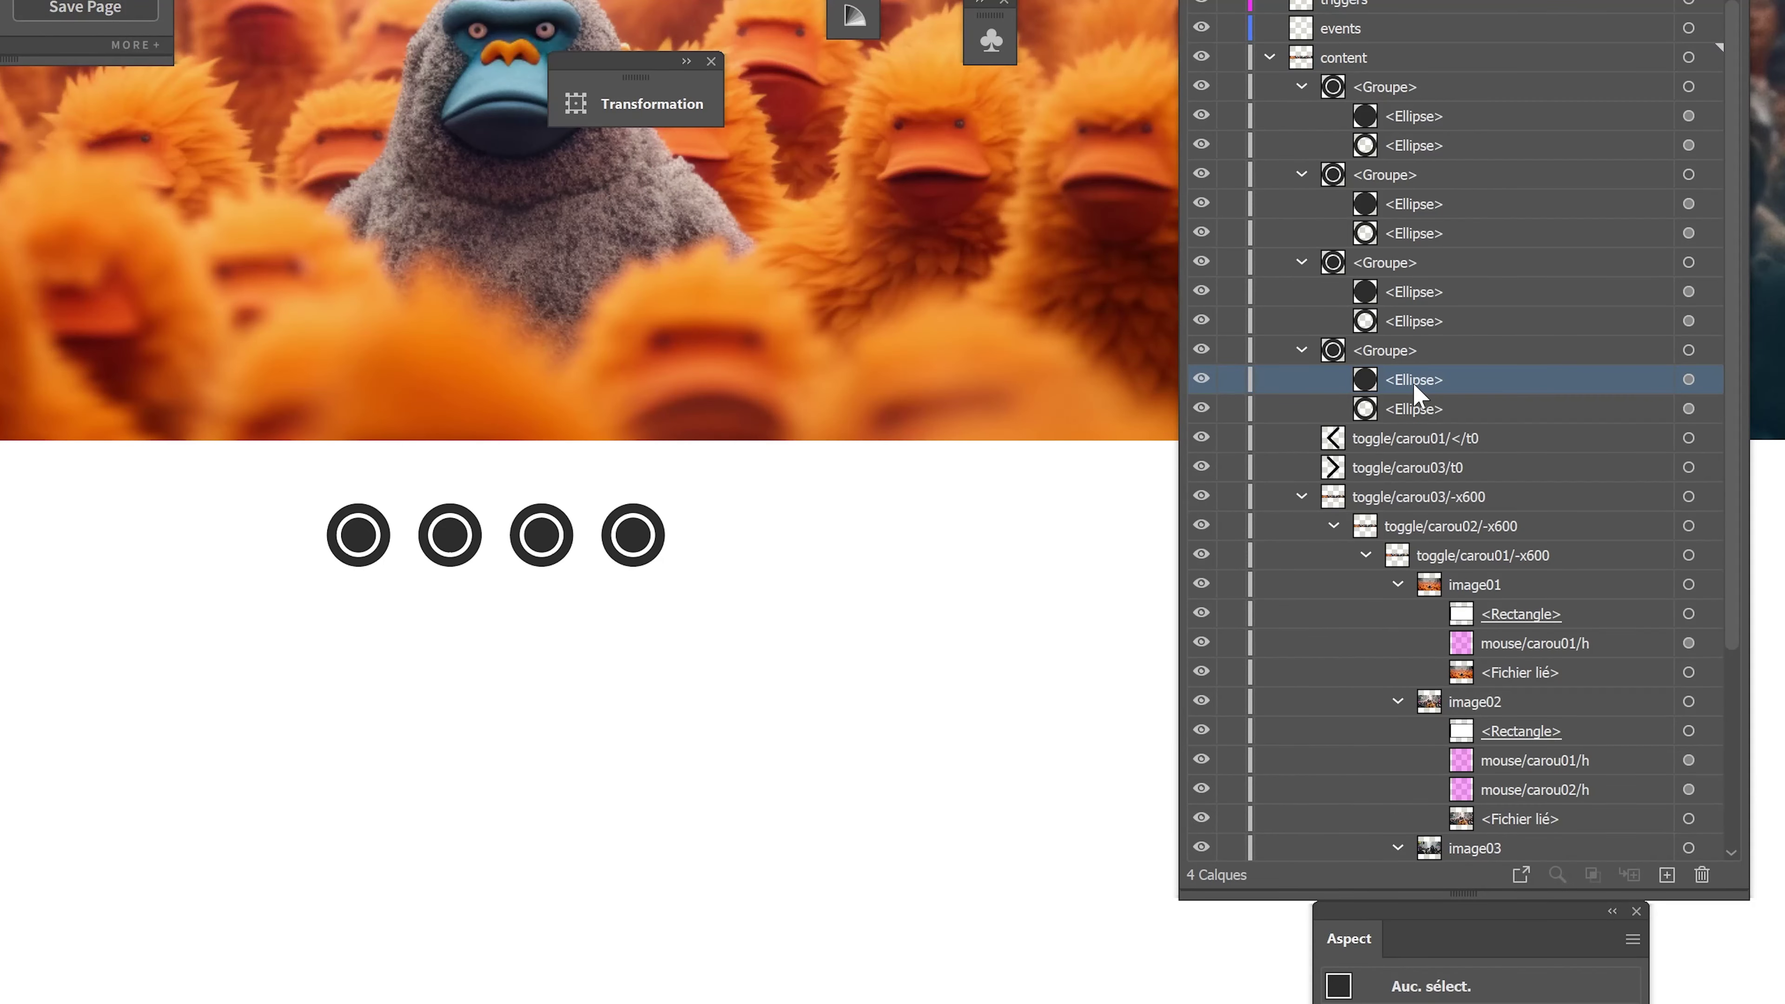
{"action": "double_click", "coordinate": [1239, 421]}
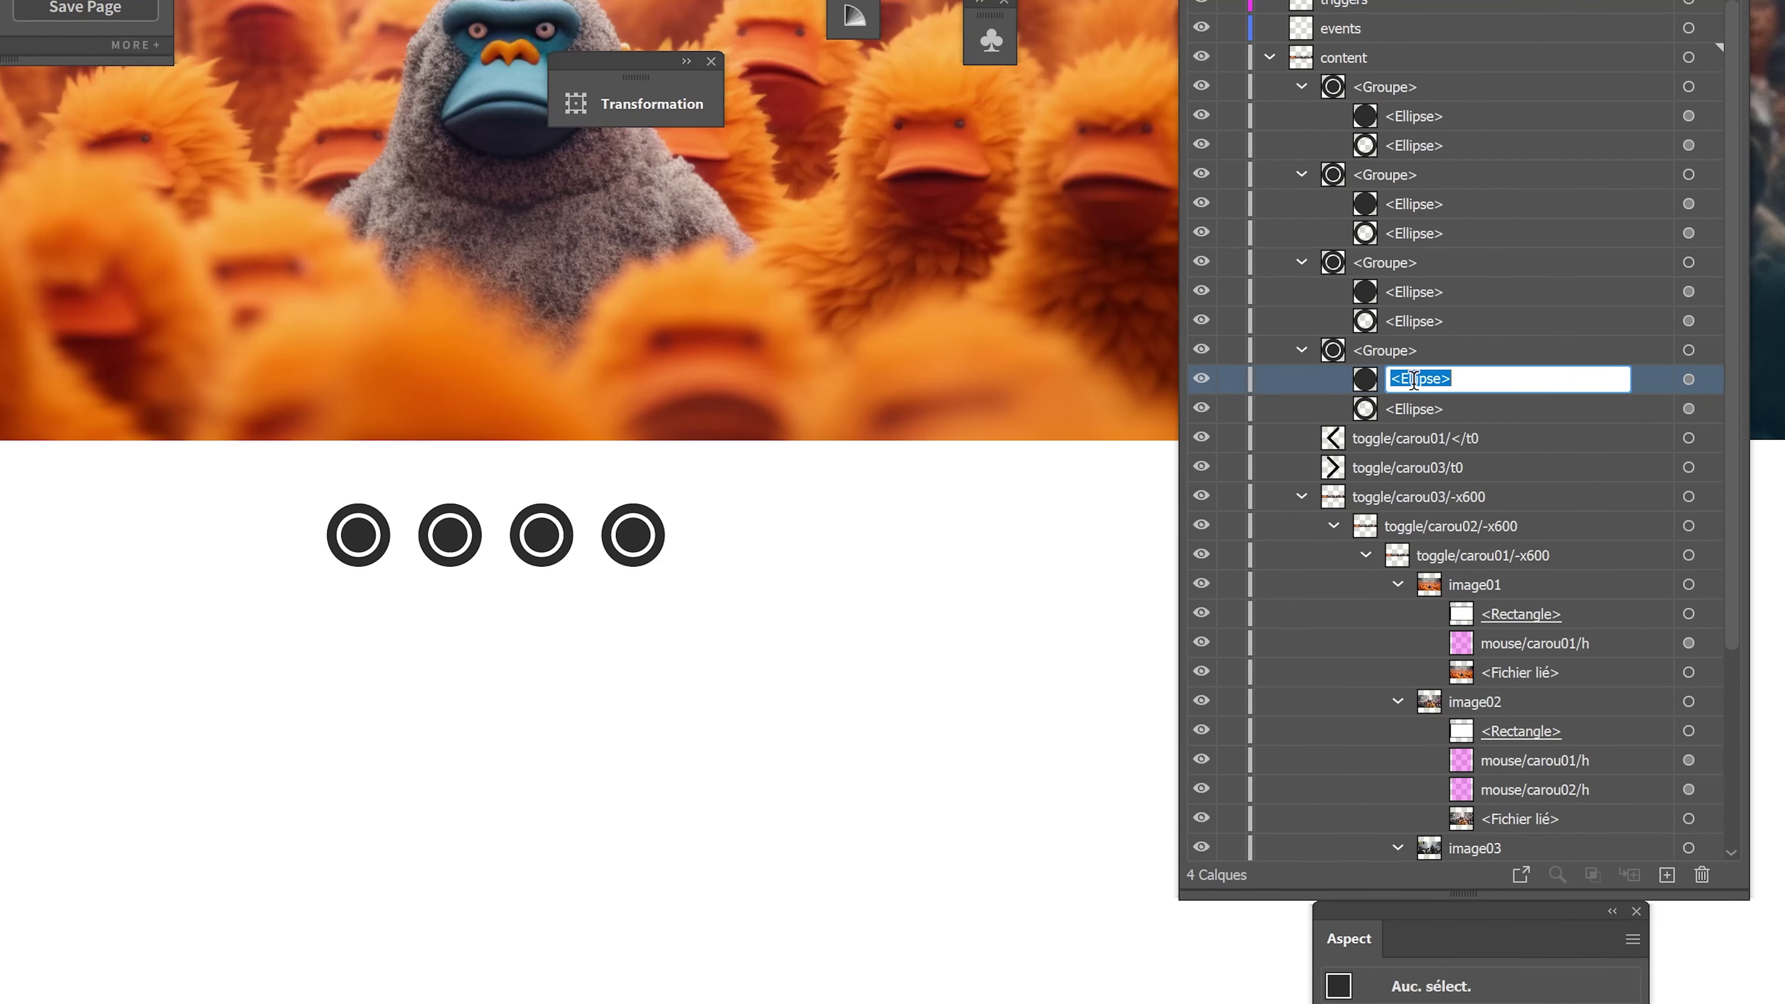
{"action": "type", "text": "toggle/carou01/t0"}
{"action": "key", "text": "Return"}
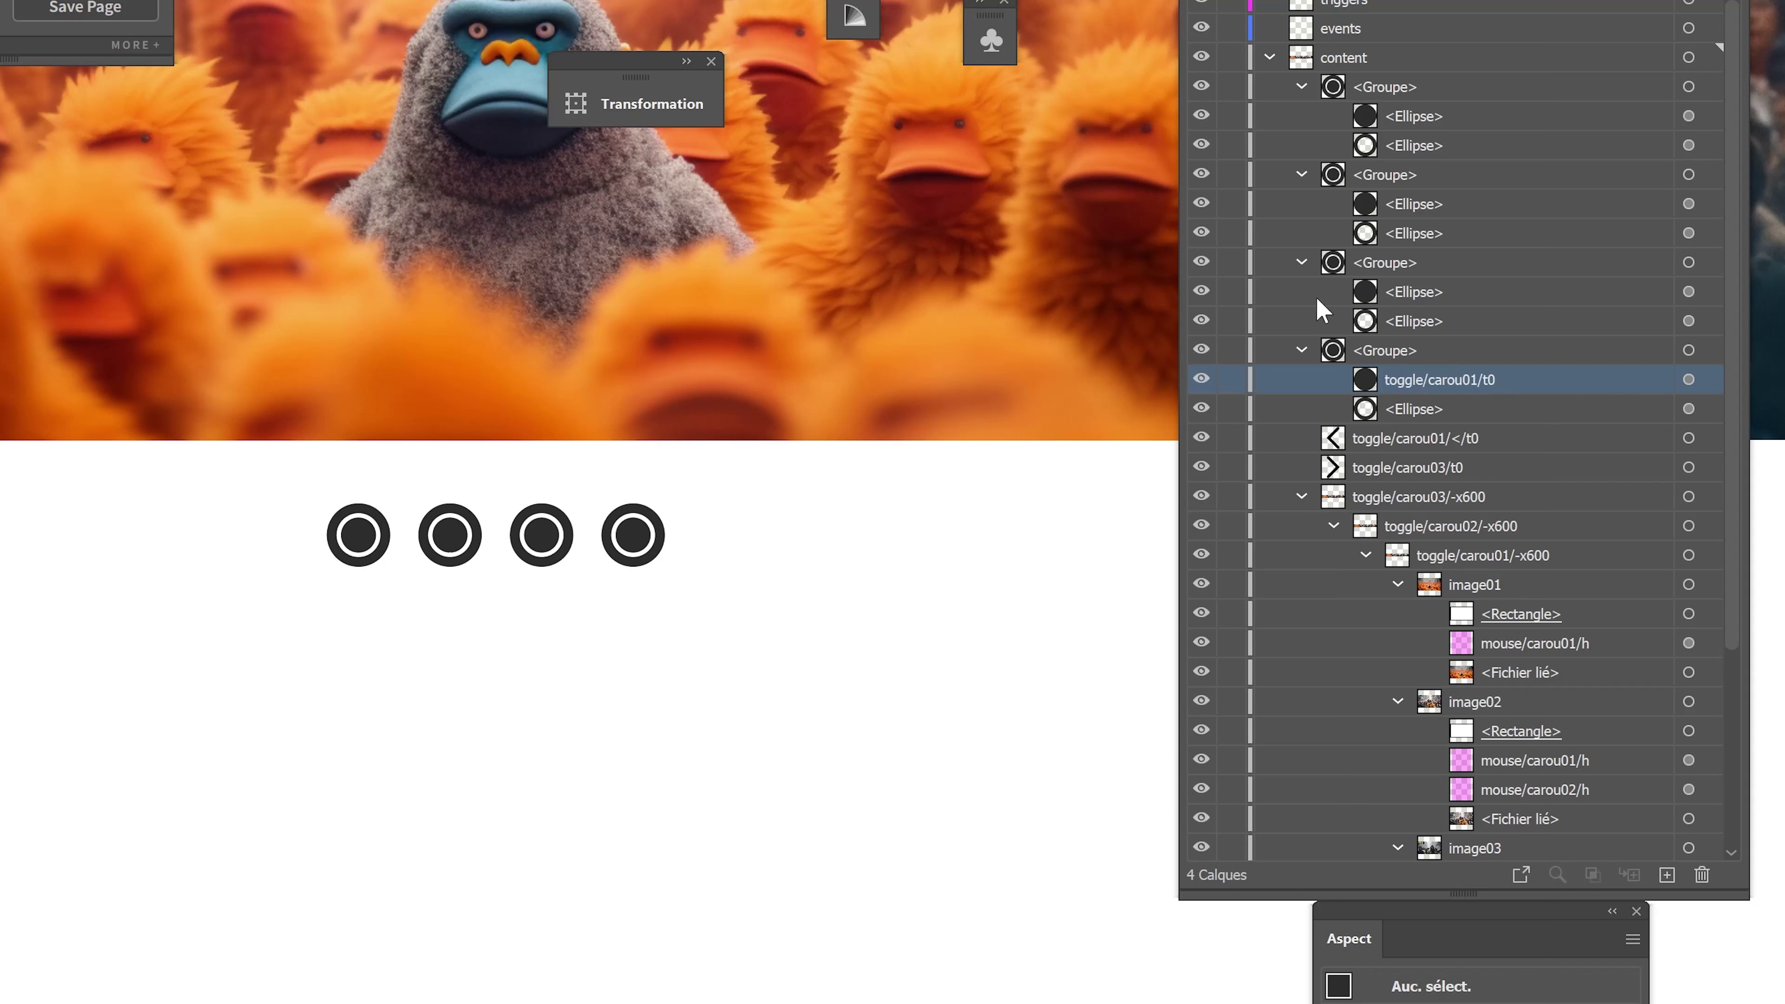
Toggle the visibility of the next ring group's inner dot to identify its button, and rename the dot toggle/carou01/</t0.
{"action": "left_click", "coordinate": [1202, 291]}
{"action": "left_click", "coordinate": [1202, 291]}
{"action": "left_click", "coordinate": [1203, 292]}
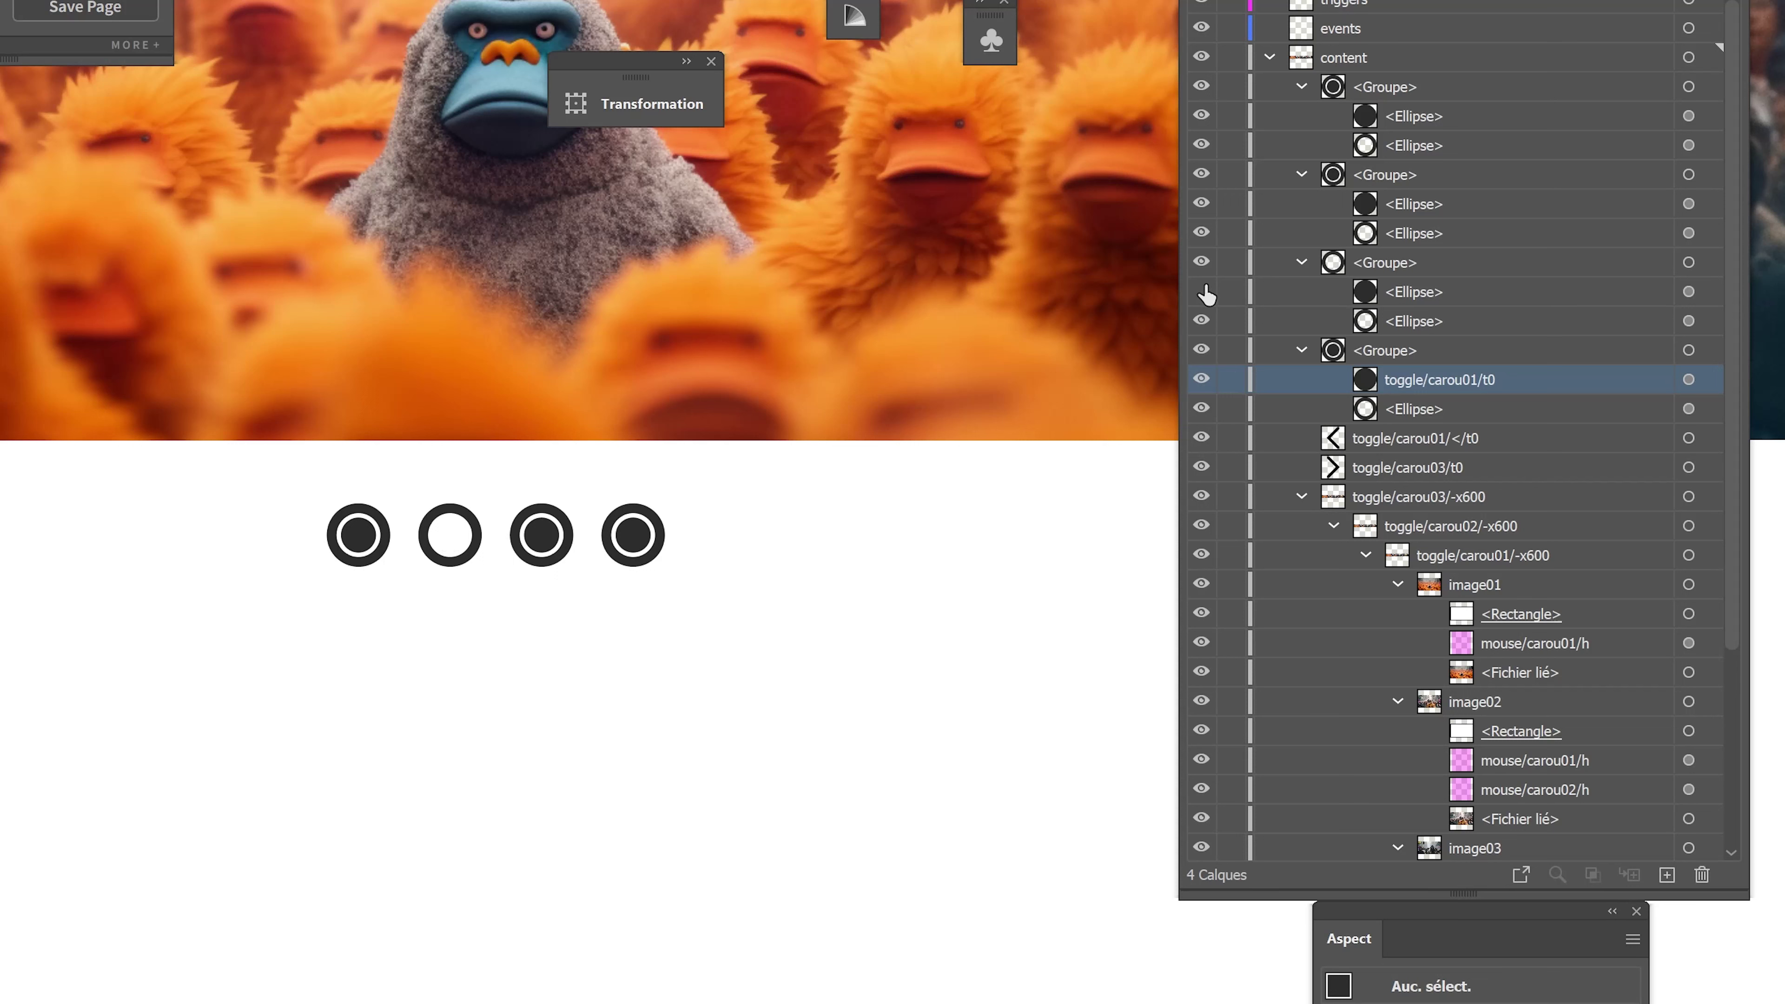
{"action": "left_click", "coordinate": [1204, 292]}
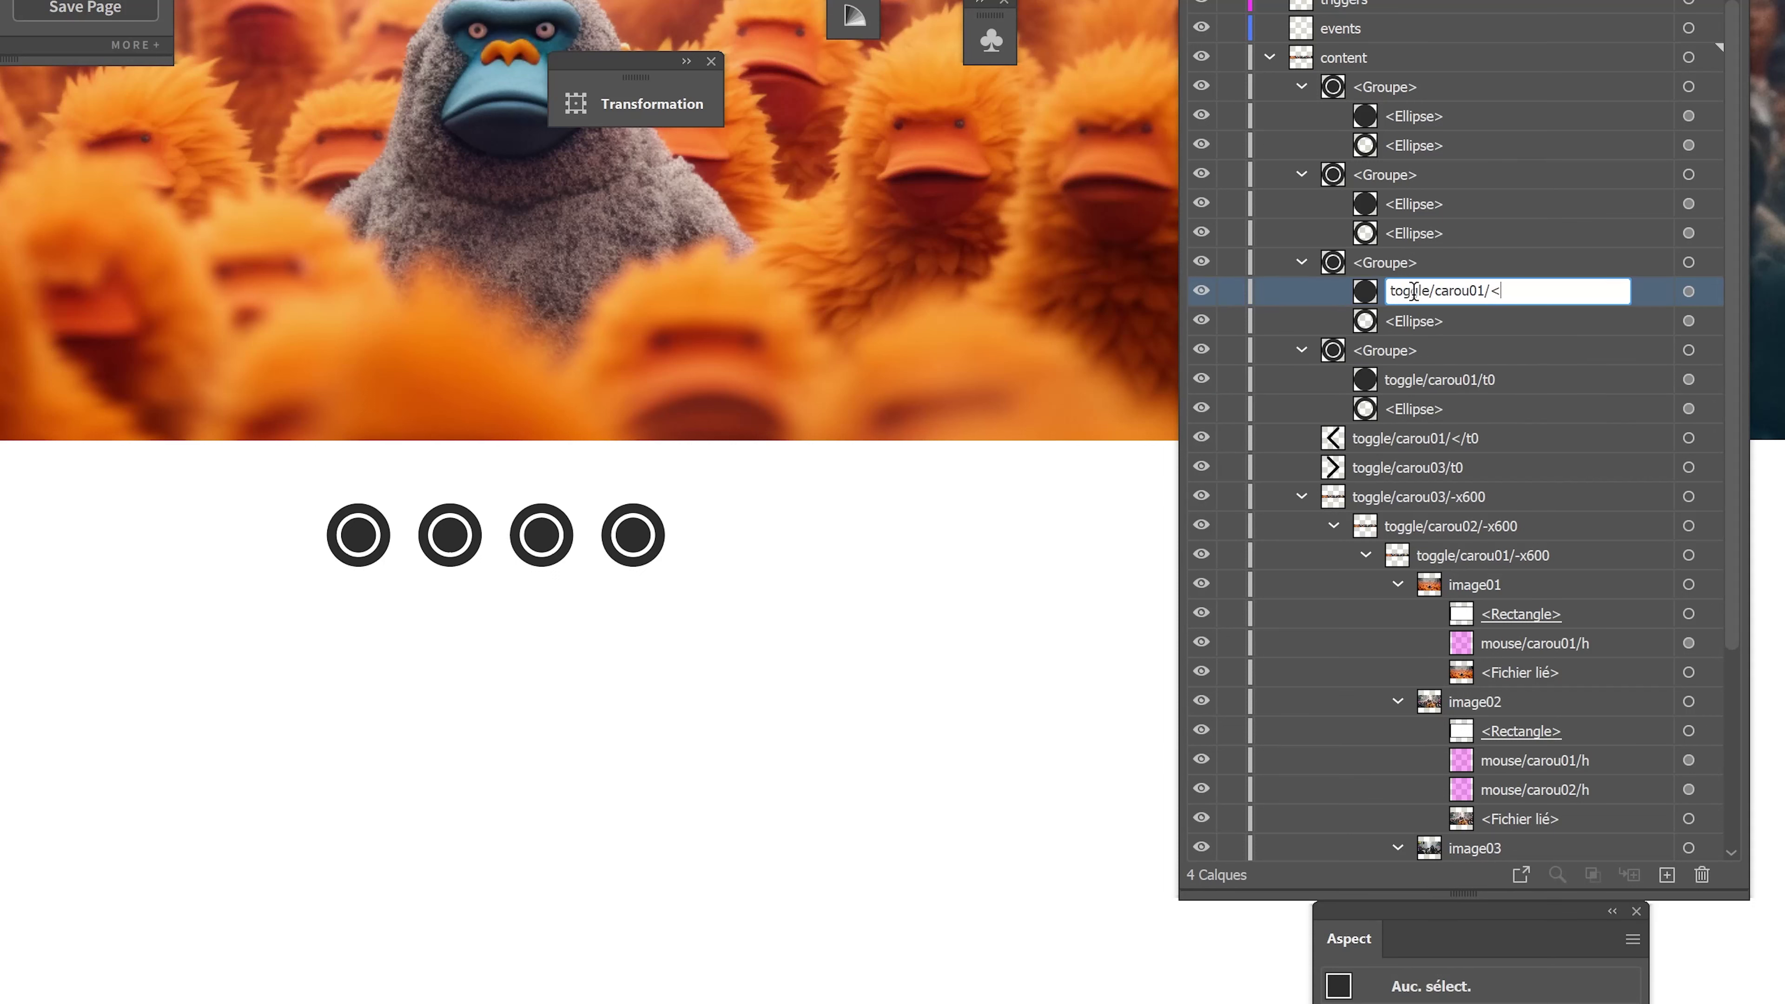
{"action": "type", "text": "t0"}
{"action": "key", "text": "Return"}
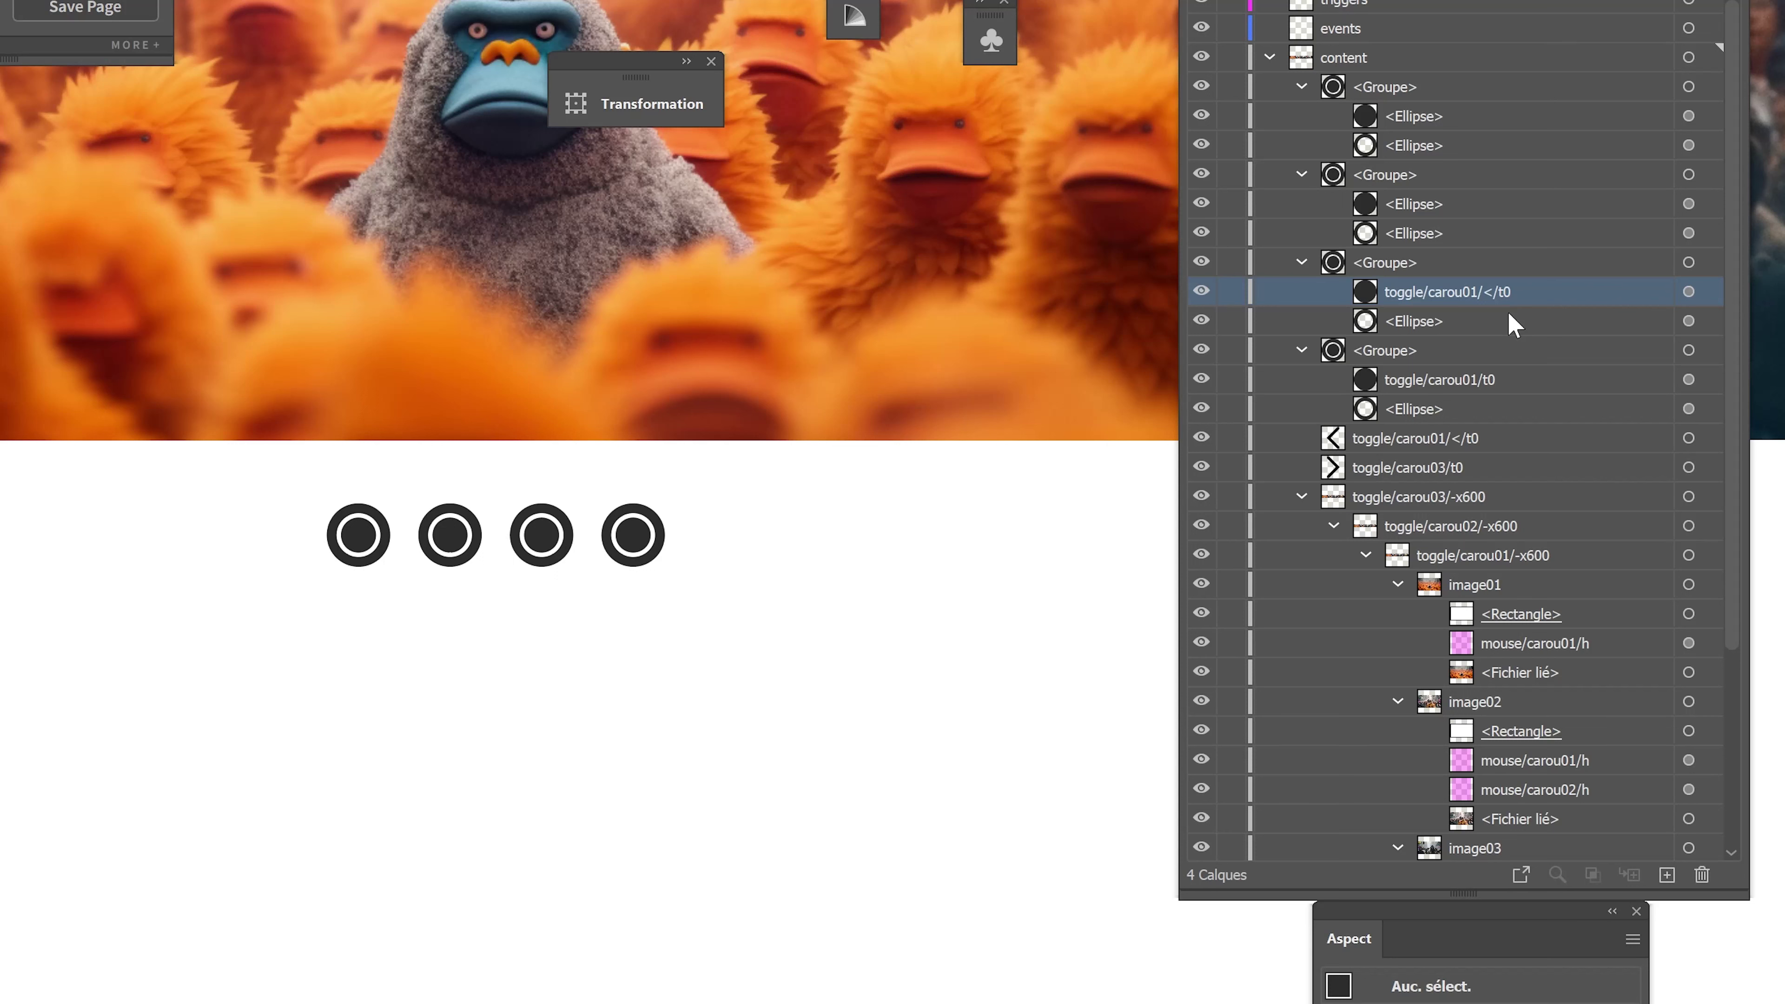
Group the second button's inner dot on its own and name the new group toggle/carou02/t0.
{"action": "left_click", "coordinate": [1706, 292]}
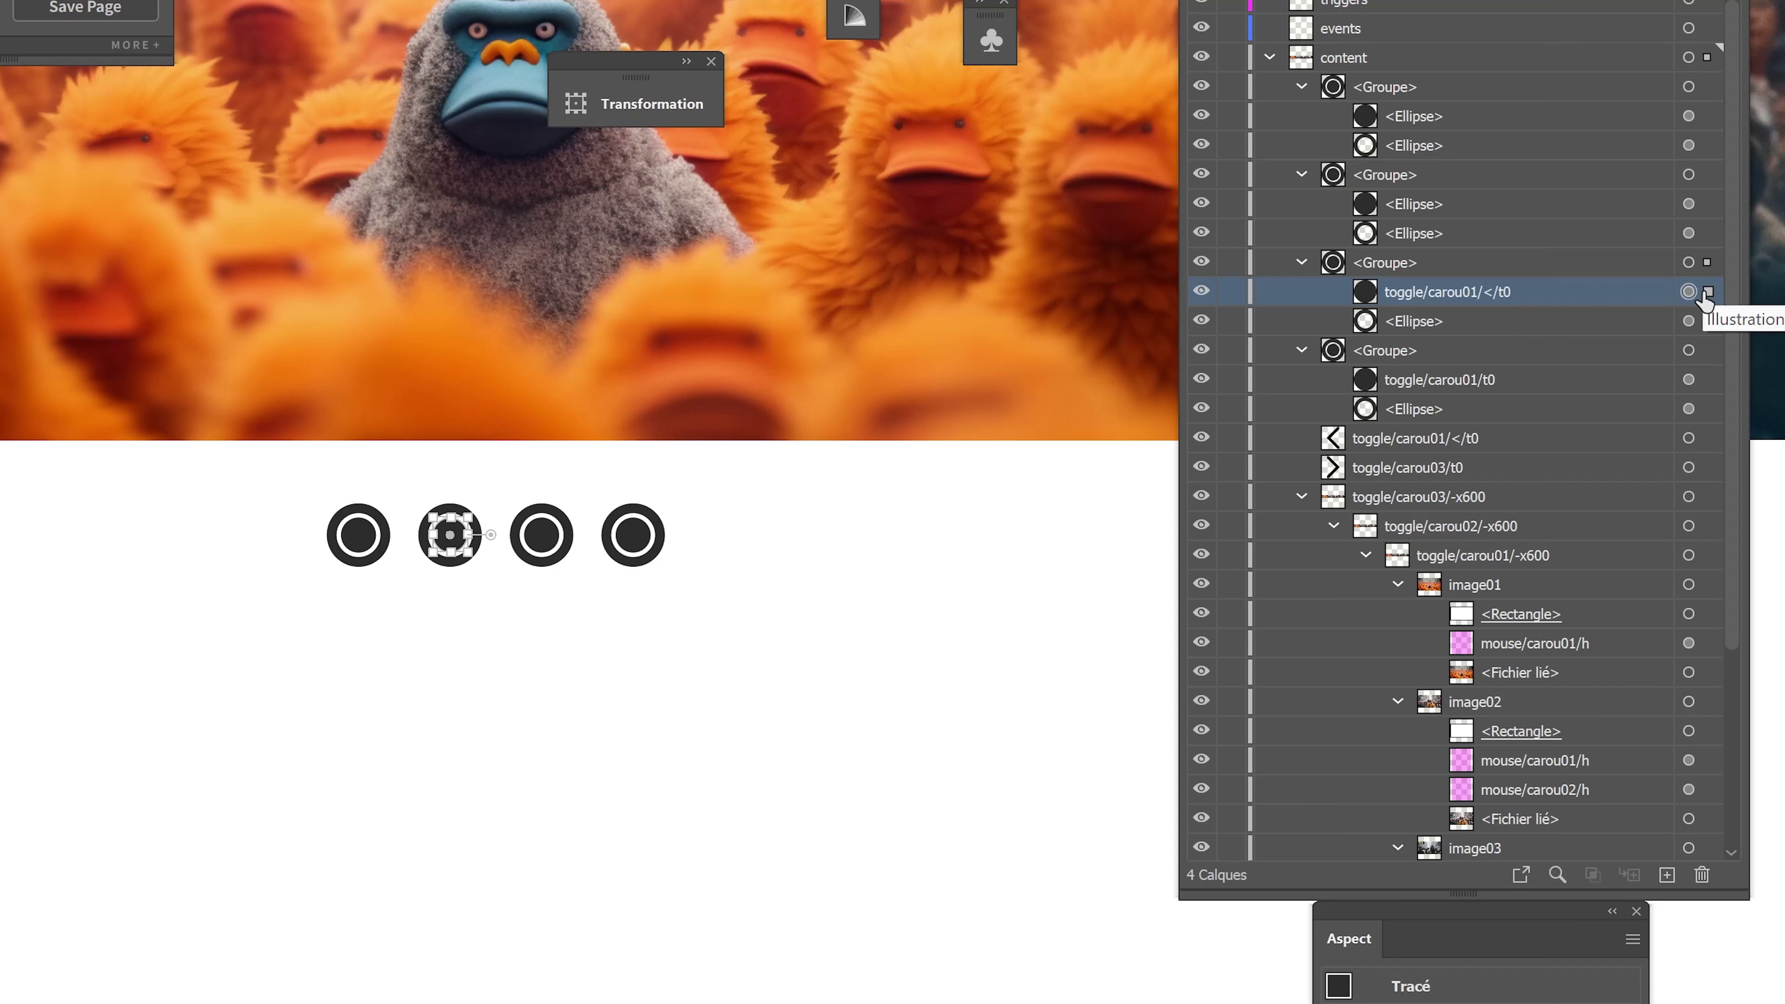
{"action": "key", "text": "ctrl+g"}
{"action": "double_click", "coordinate": [1437, 291]}
{"action": "type", "text": "toggle/carou02/t0"}
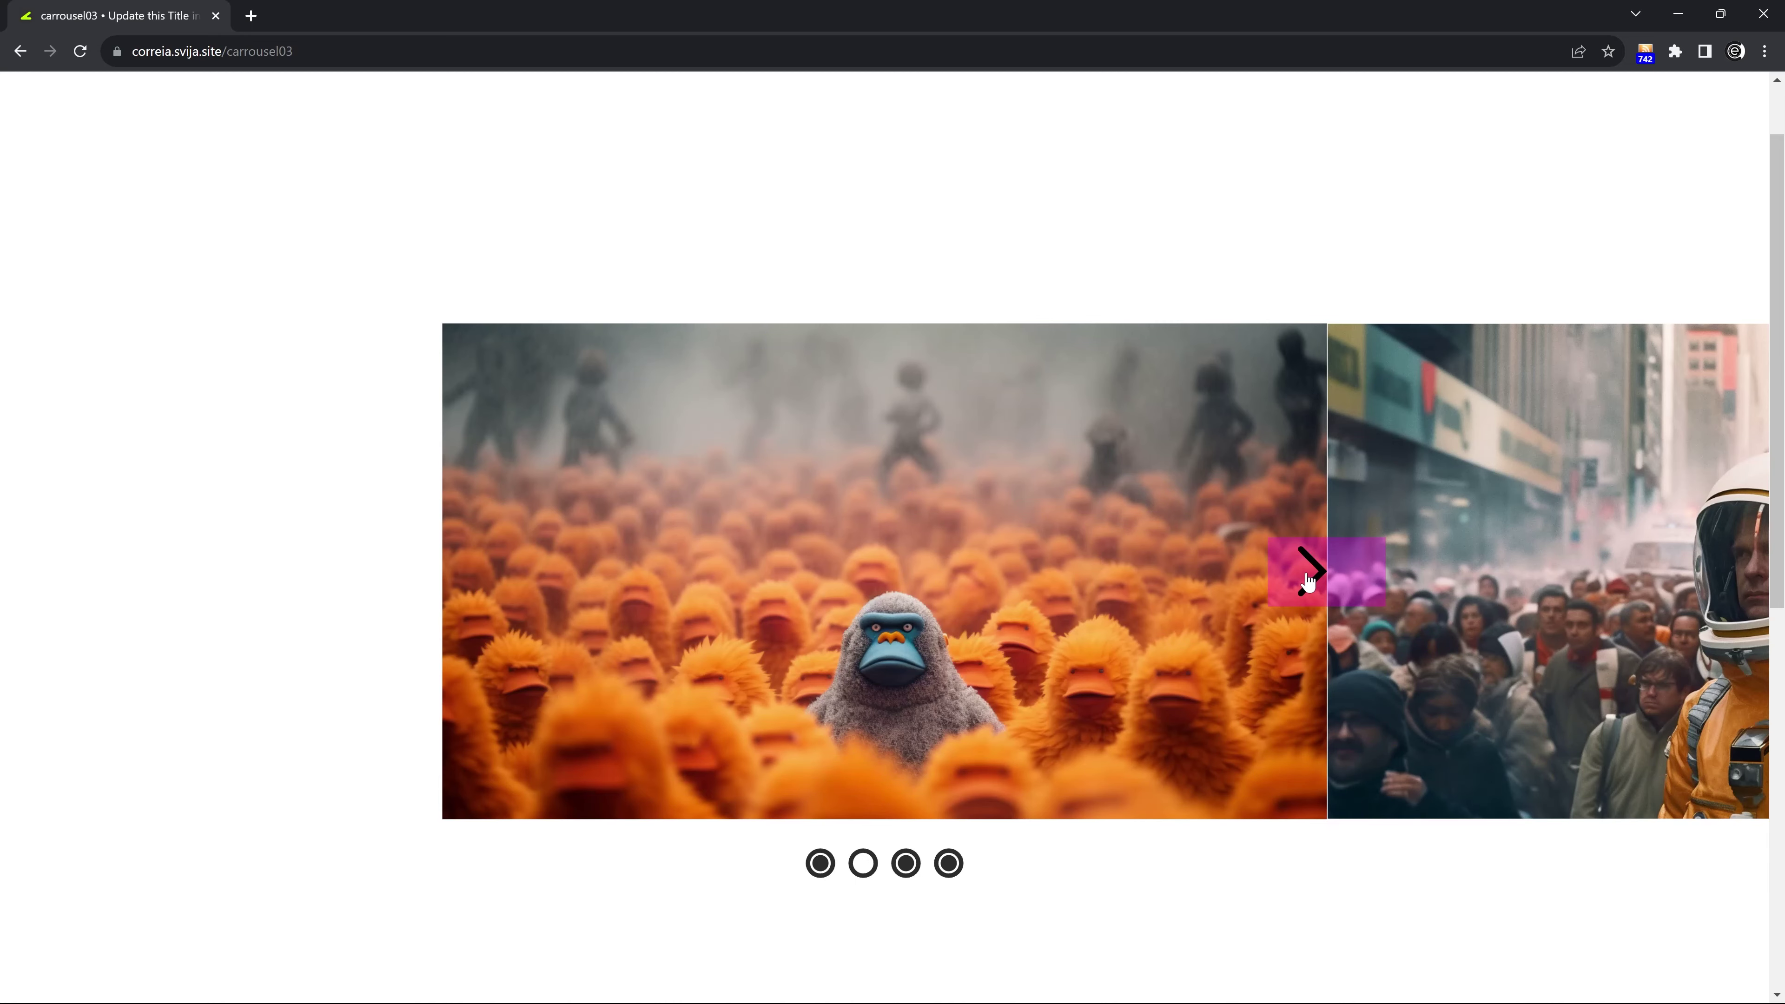
Try the next arrow in the browser preview, and name the topmost ring group's inner dot toggle/carou03/</t0 in Illustrator.
{"action": "left_click", "coordinate": [1307, 582]}
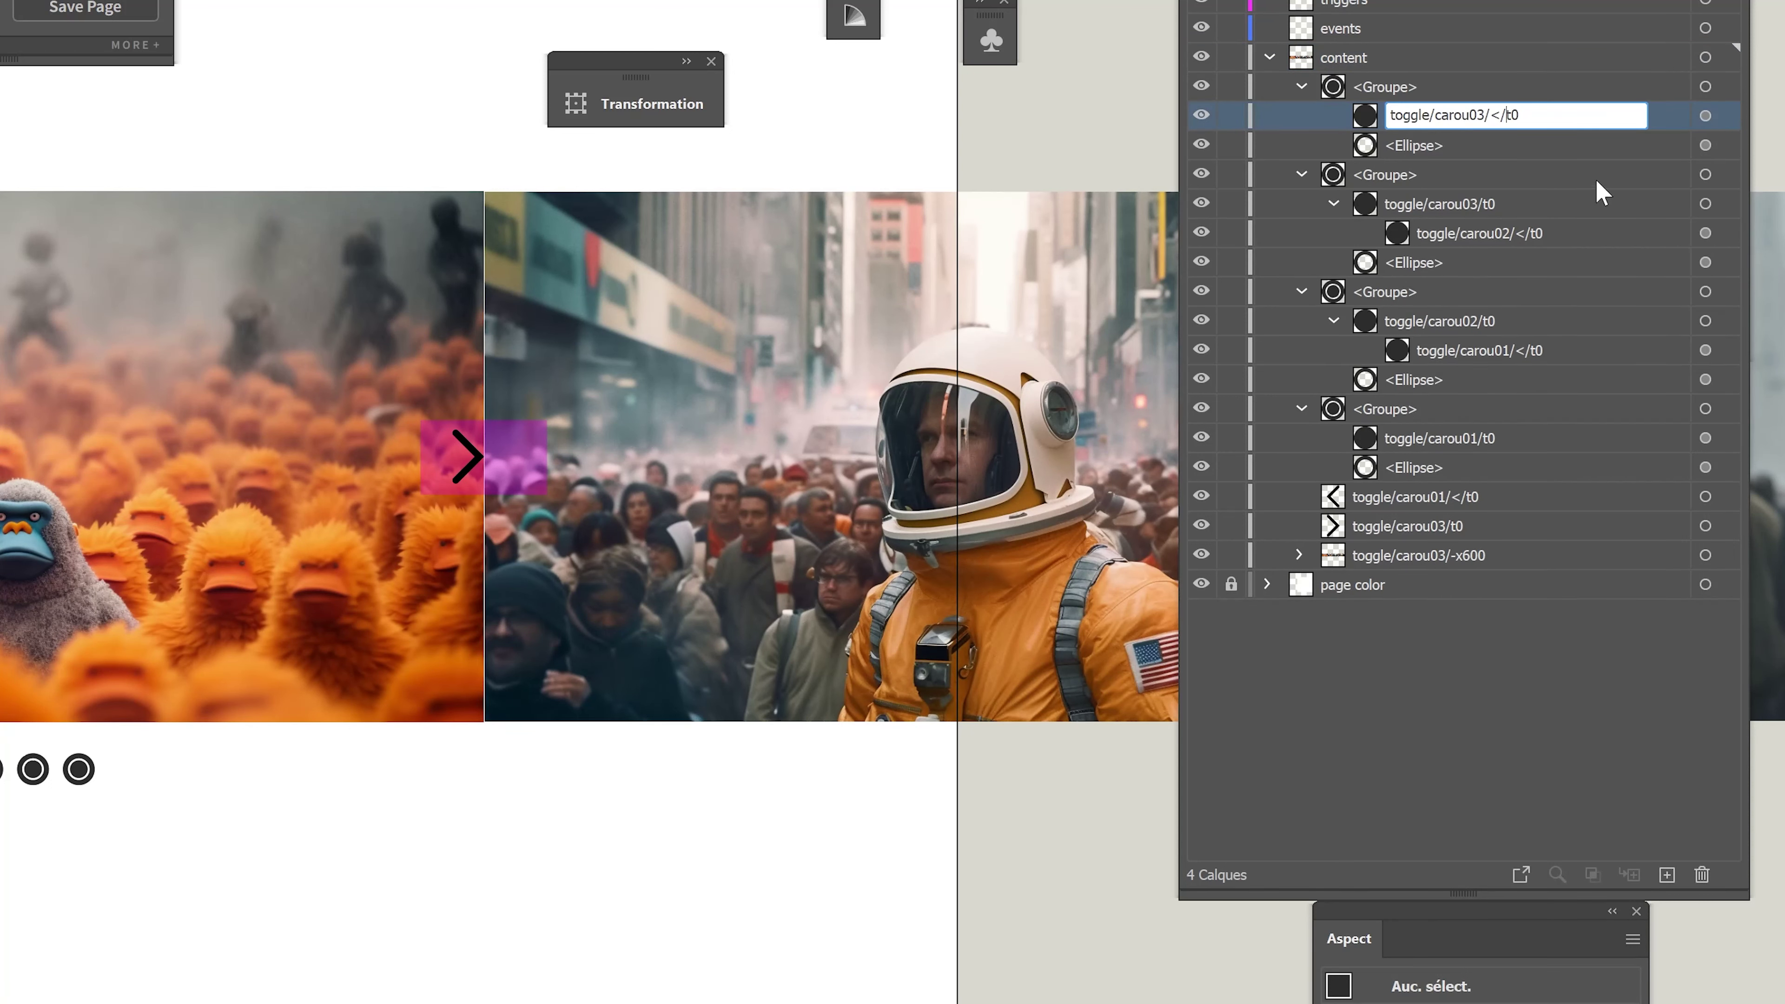
{"action": "left_click", "coordinate": [1564, 147]}
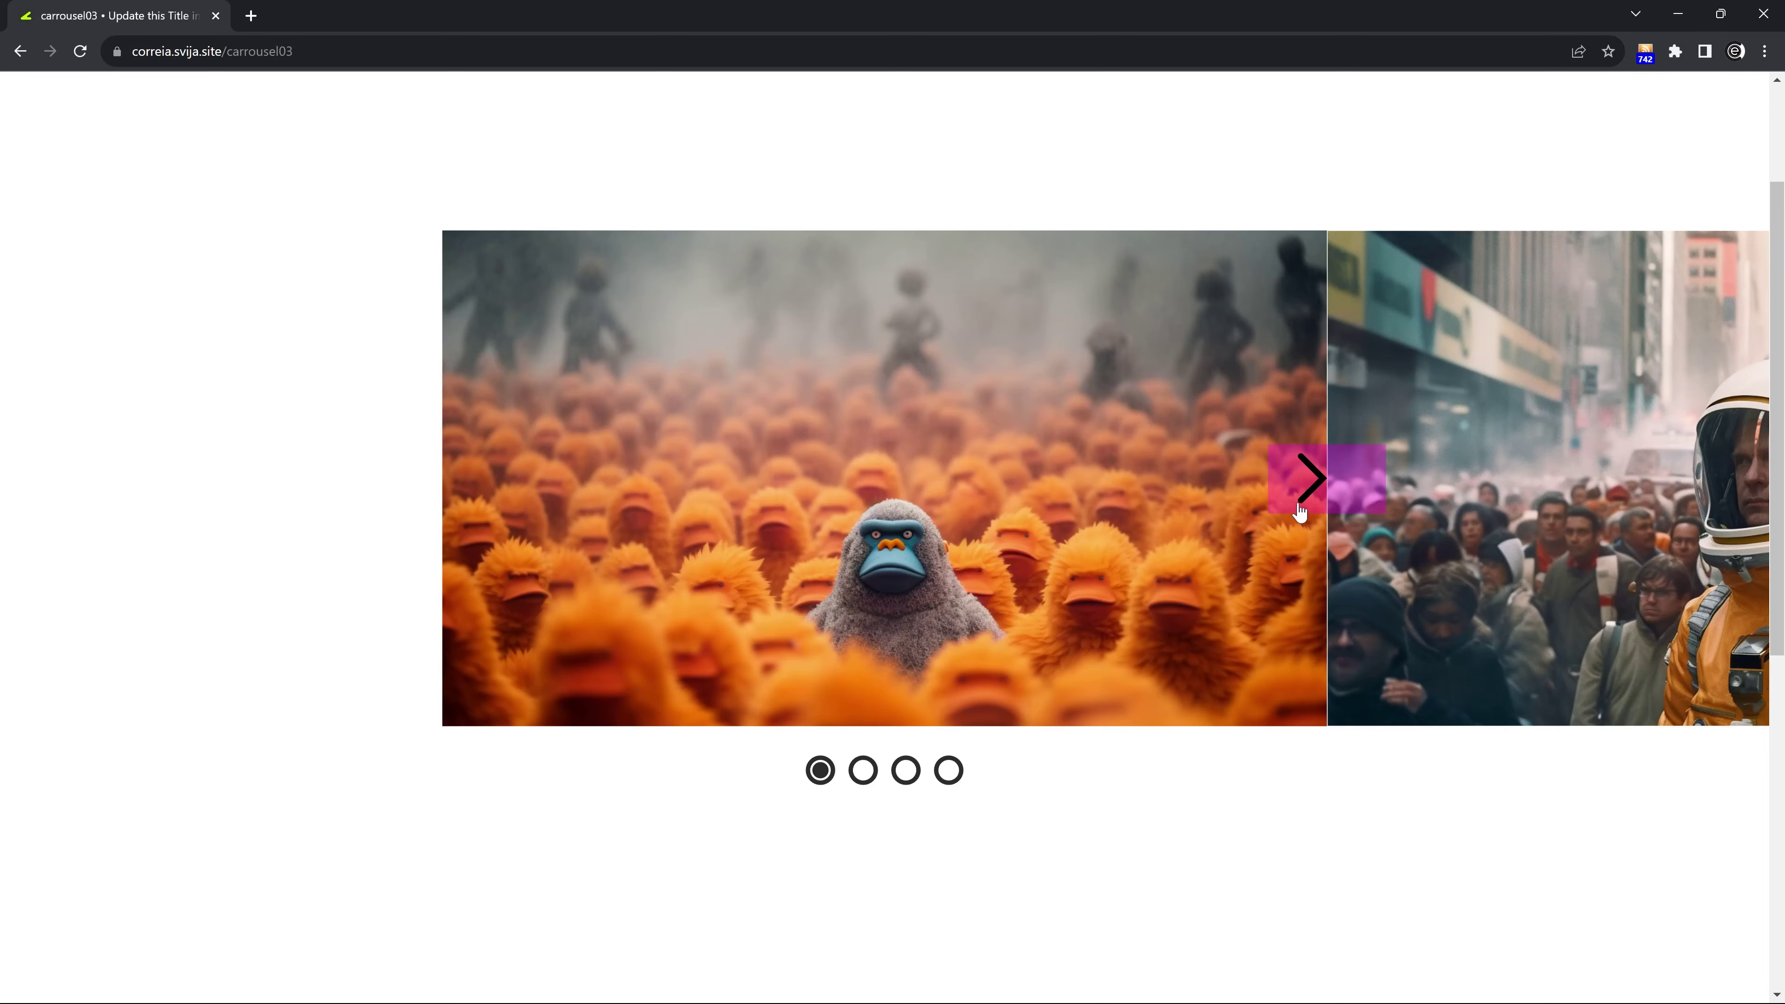
Step through the four slides and back with the arrows in the browser preview to check the navigation dots.
{"action": "left_click", "coordinate": [1299, 505]}
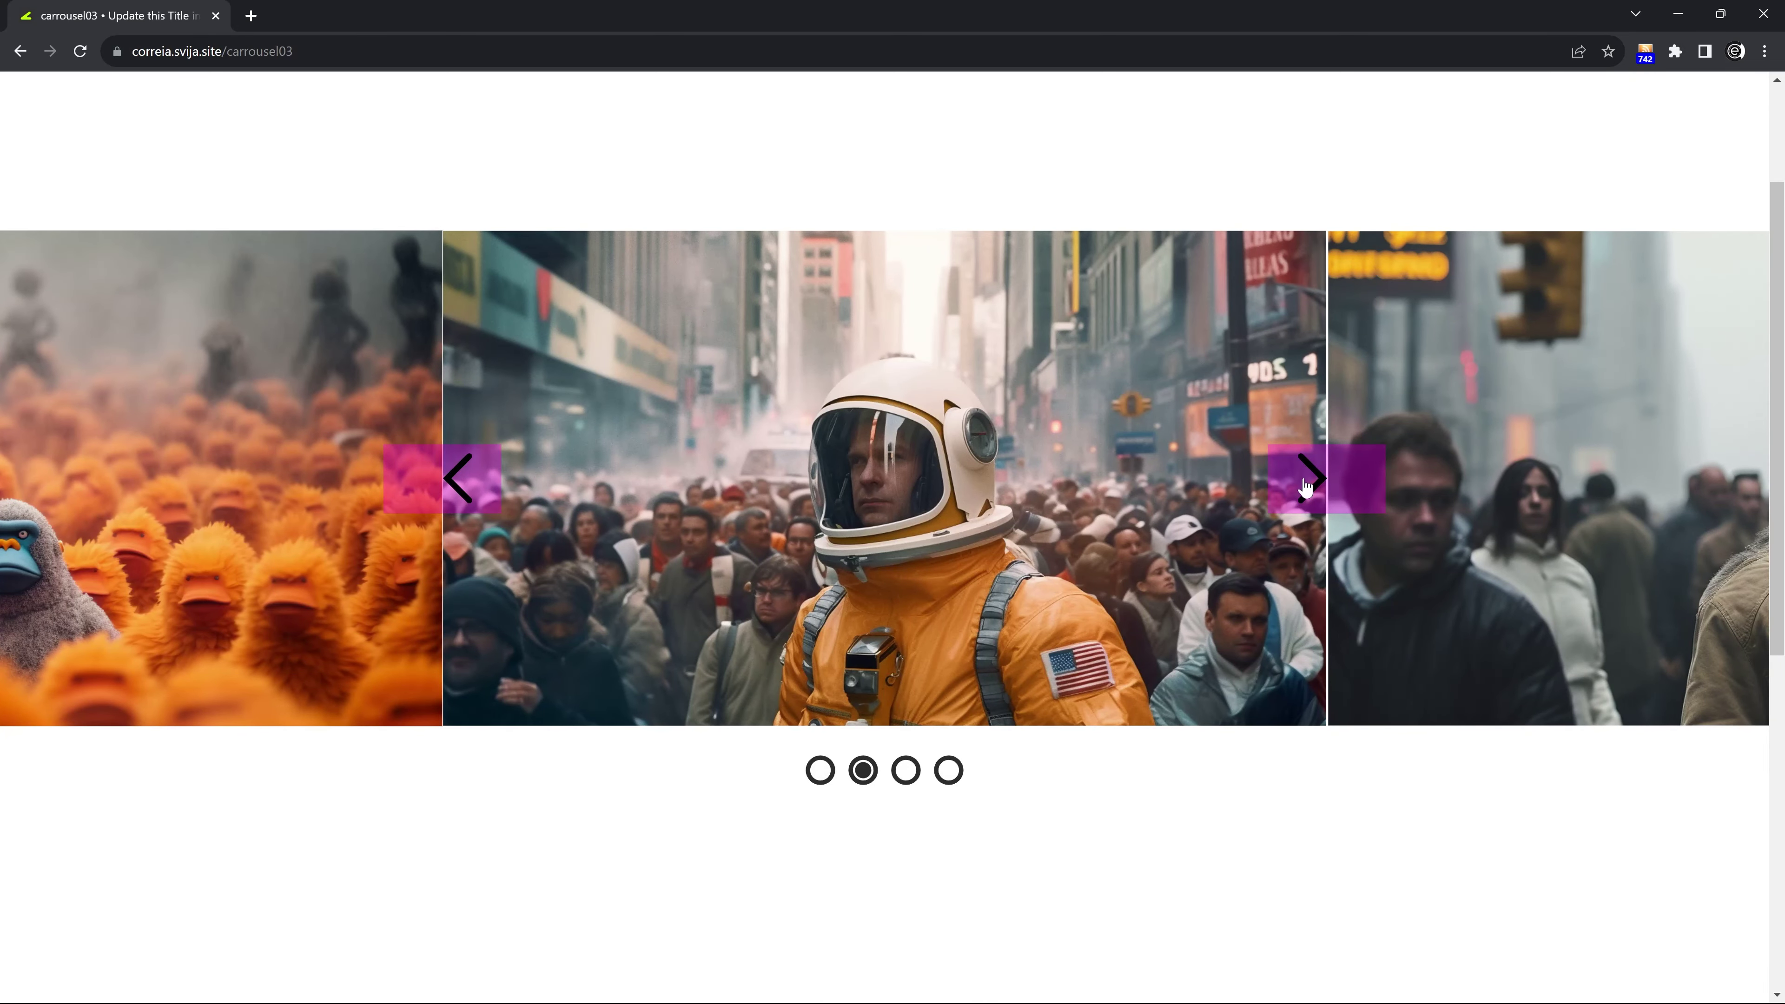
{"action": "left_click", "coordinate": [1305, 486]}
{"action": "left_click", "coordinate": [1305, 485]}
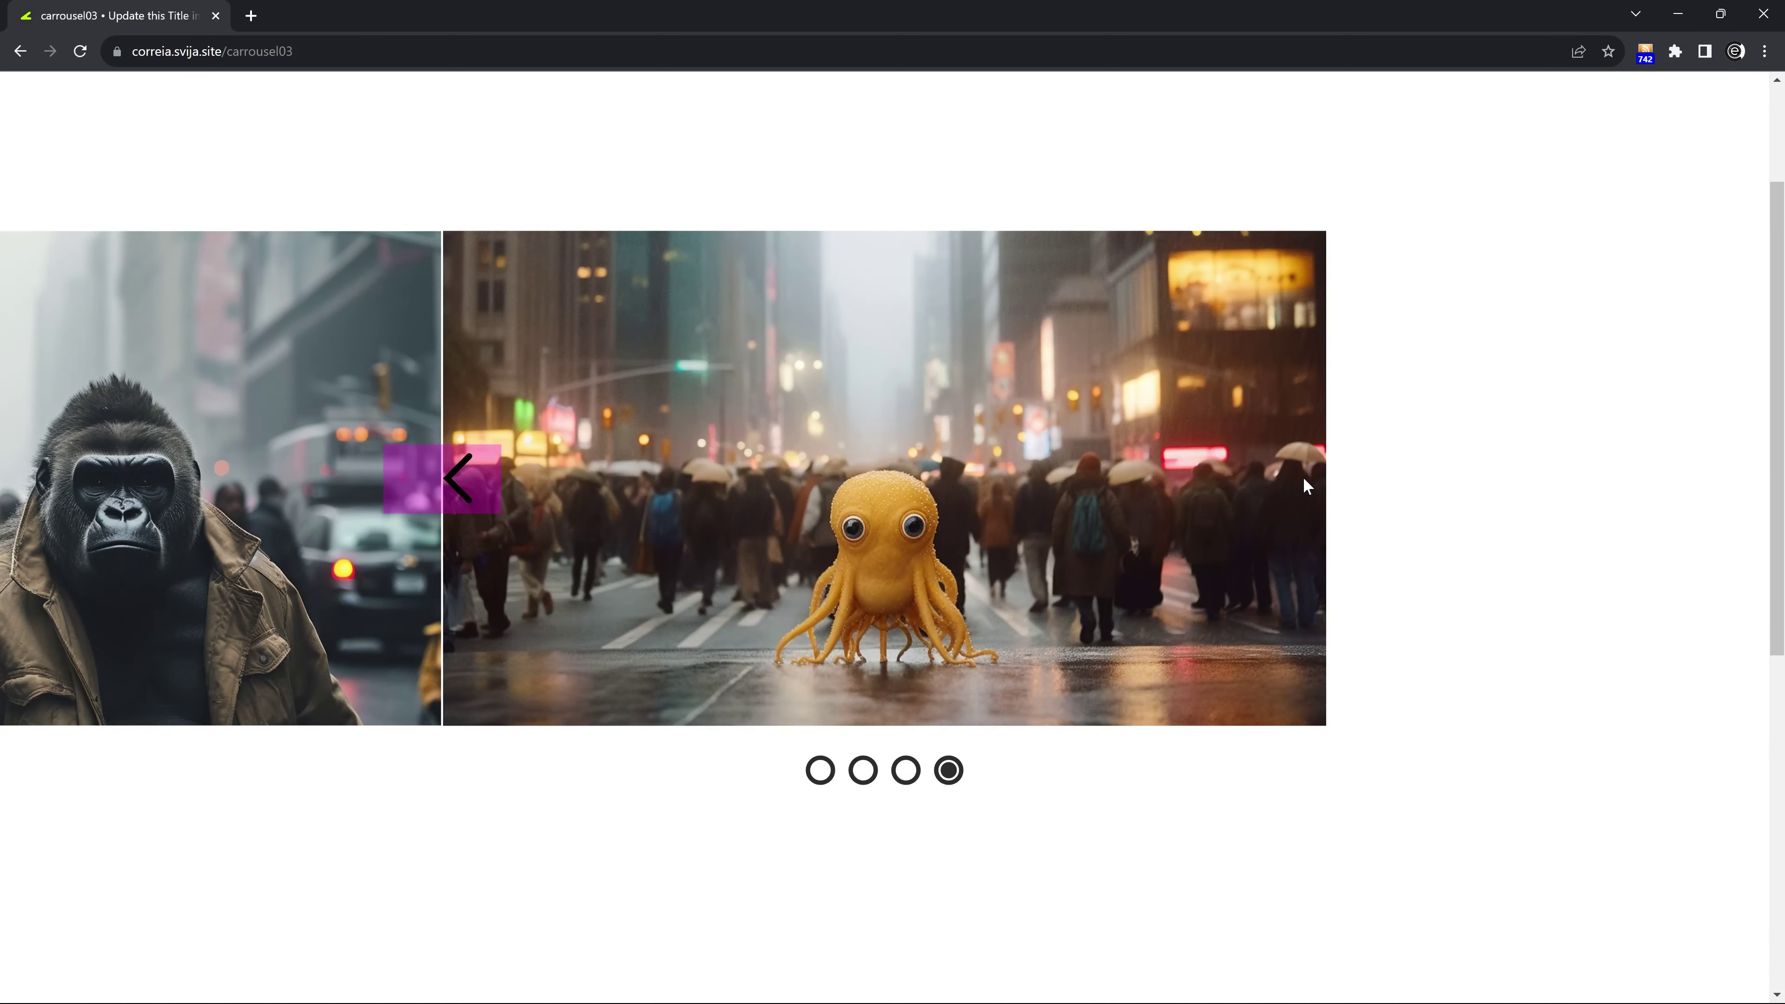
{"action": "left_click", "coordinate": [475, 485]}
{"action": "left_click", "coordinate": [478, 485]}
{"action": "left_click", "coordinate": [478, 485]}
{"action": "scroll", "coordinate": [478, 485], "scroll_direction": "up", "scroll_amount": 2}
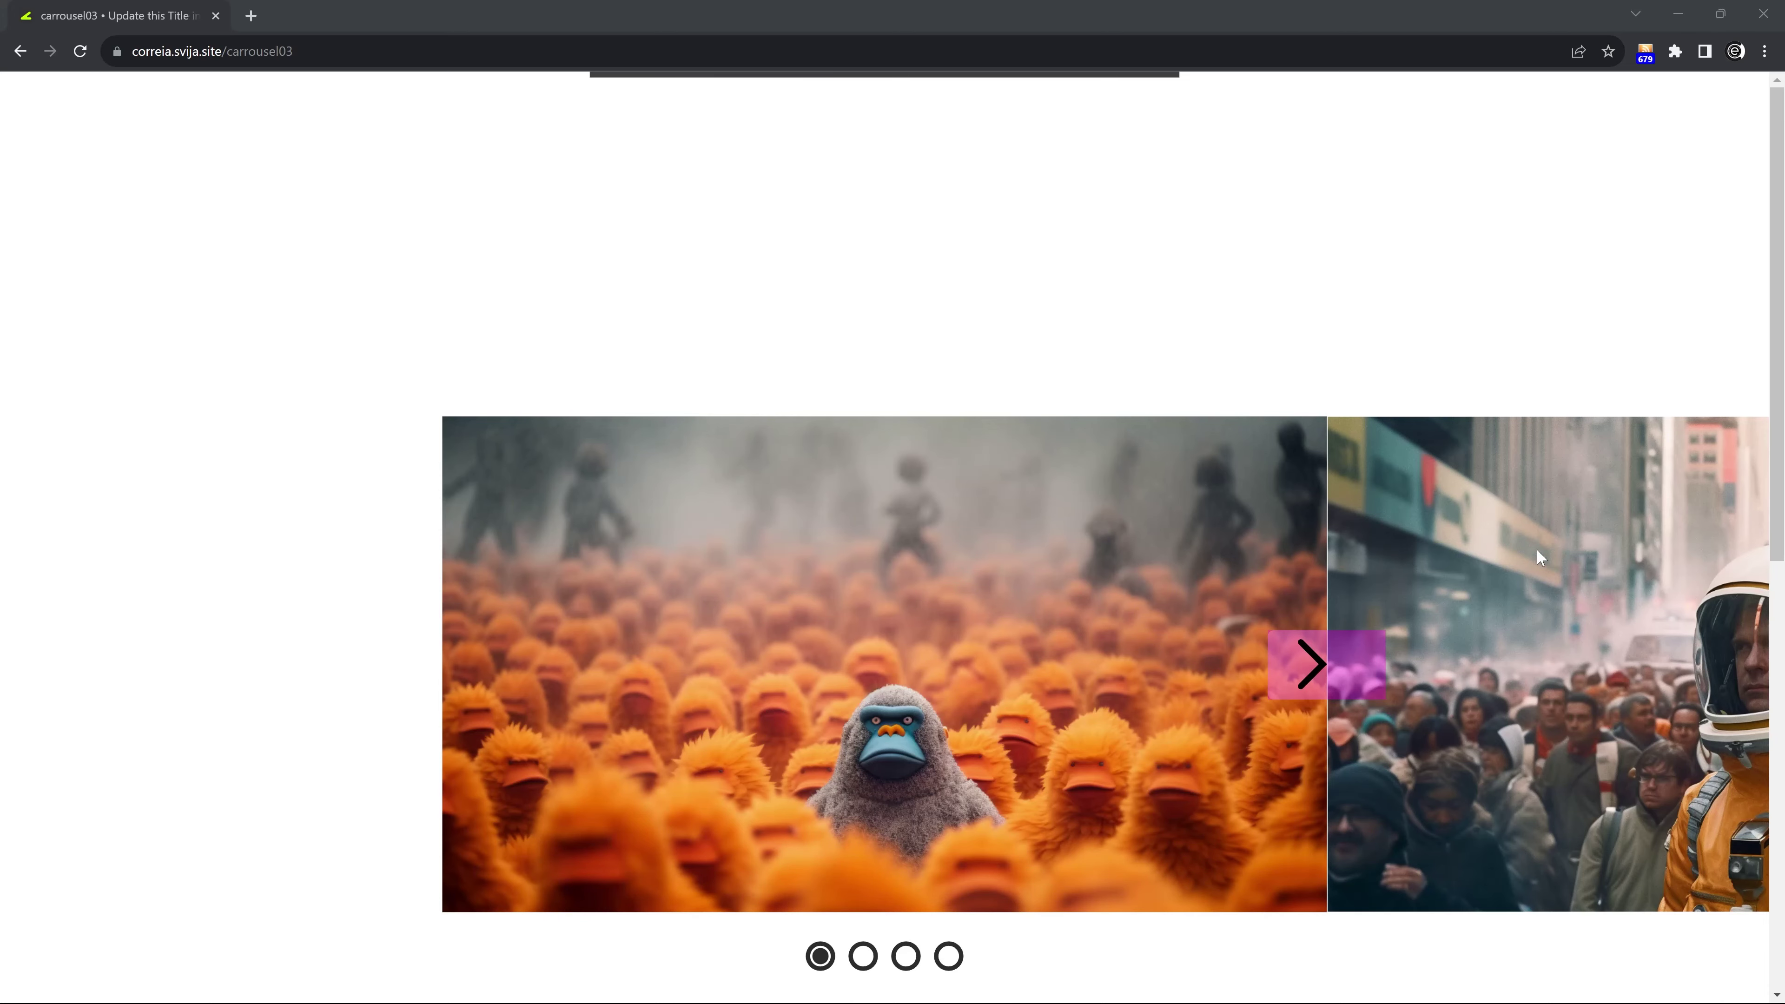
{"action": "left_click", "coordinate": [1336, 675]}
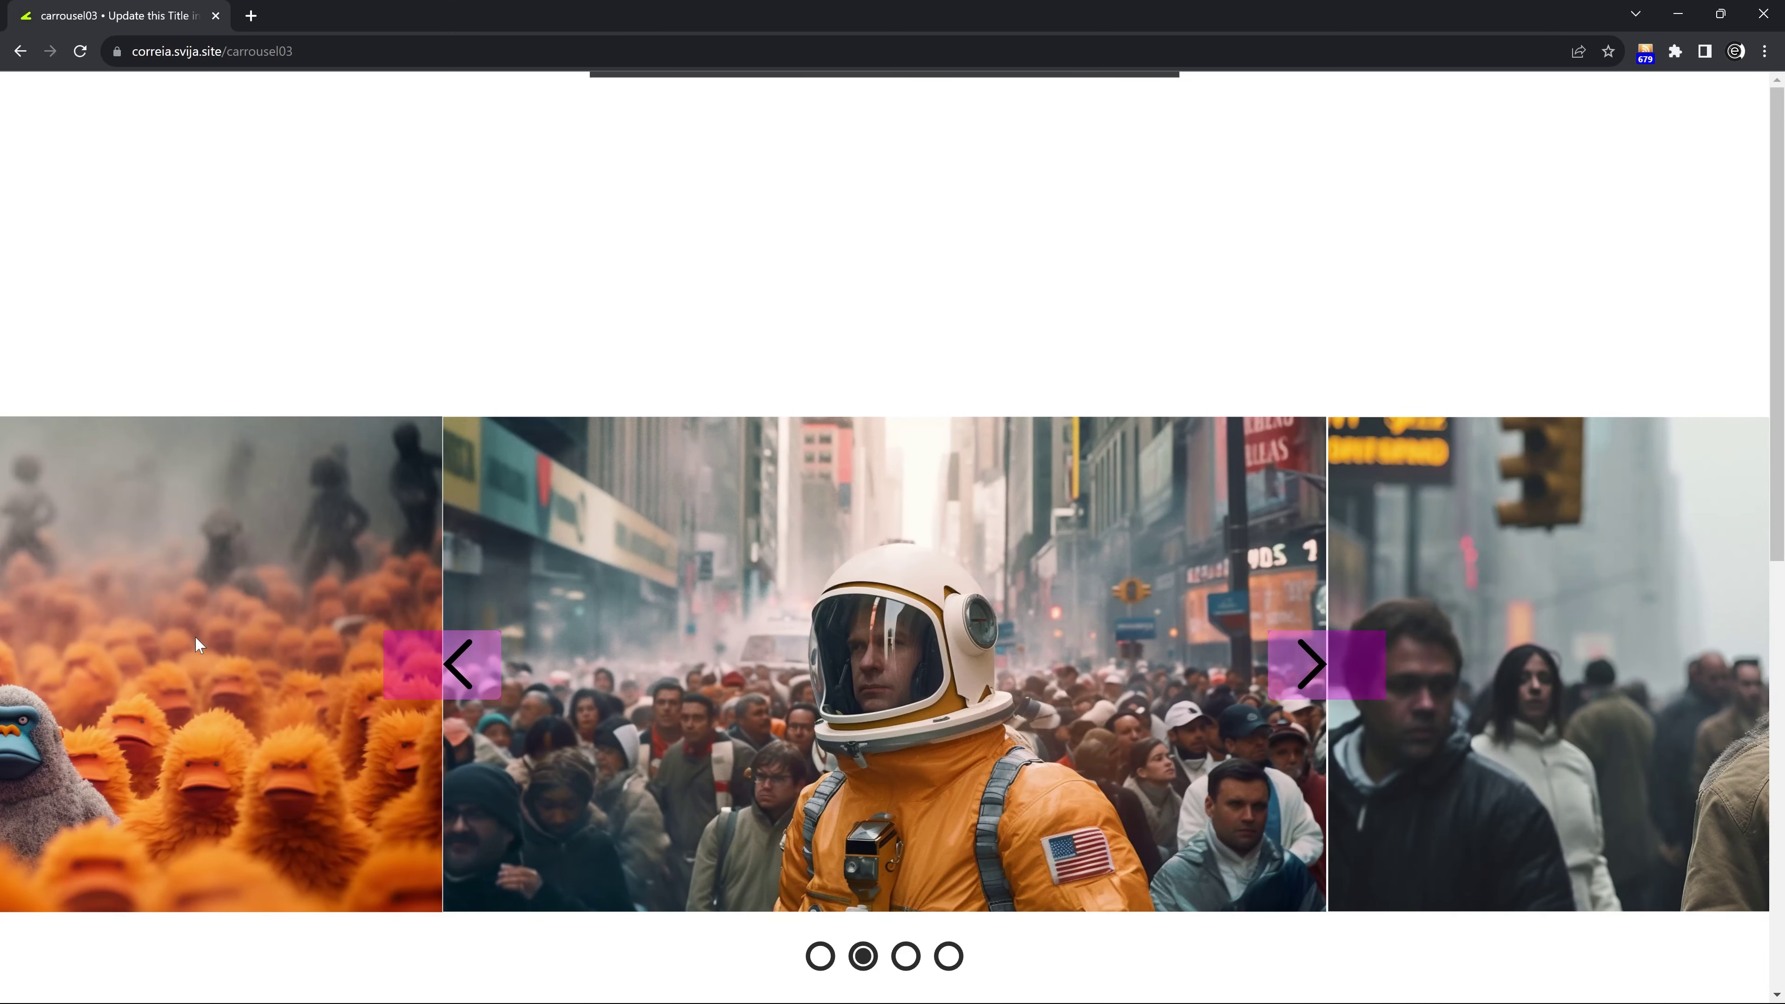
{"action": "left_click", "coordinate": [470, 679]}
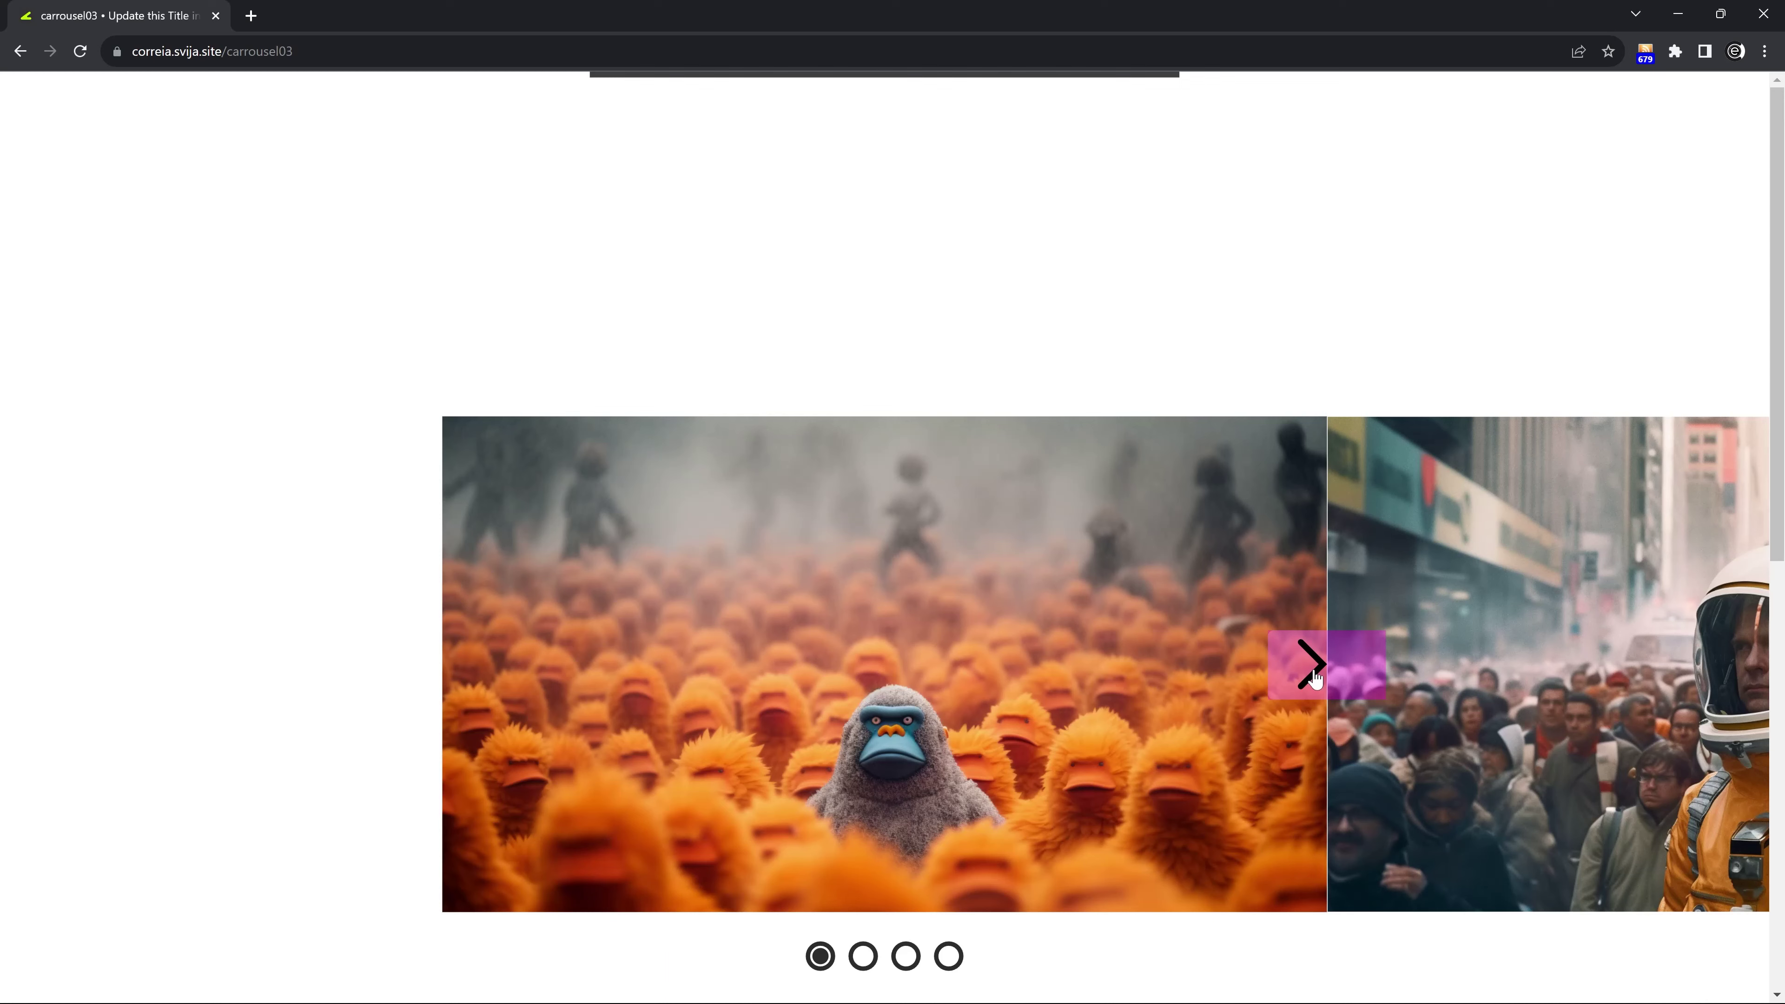
Switch to Illustrator, collapse the toggle/carou03/-x600 group and toggle its visibility to check what it contains.
{"action": "key", "text": "alt+Tab"}
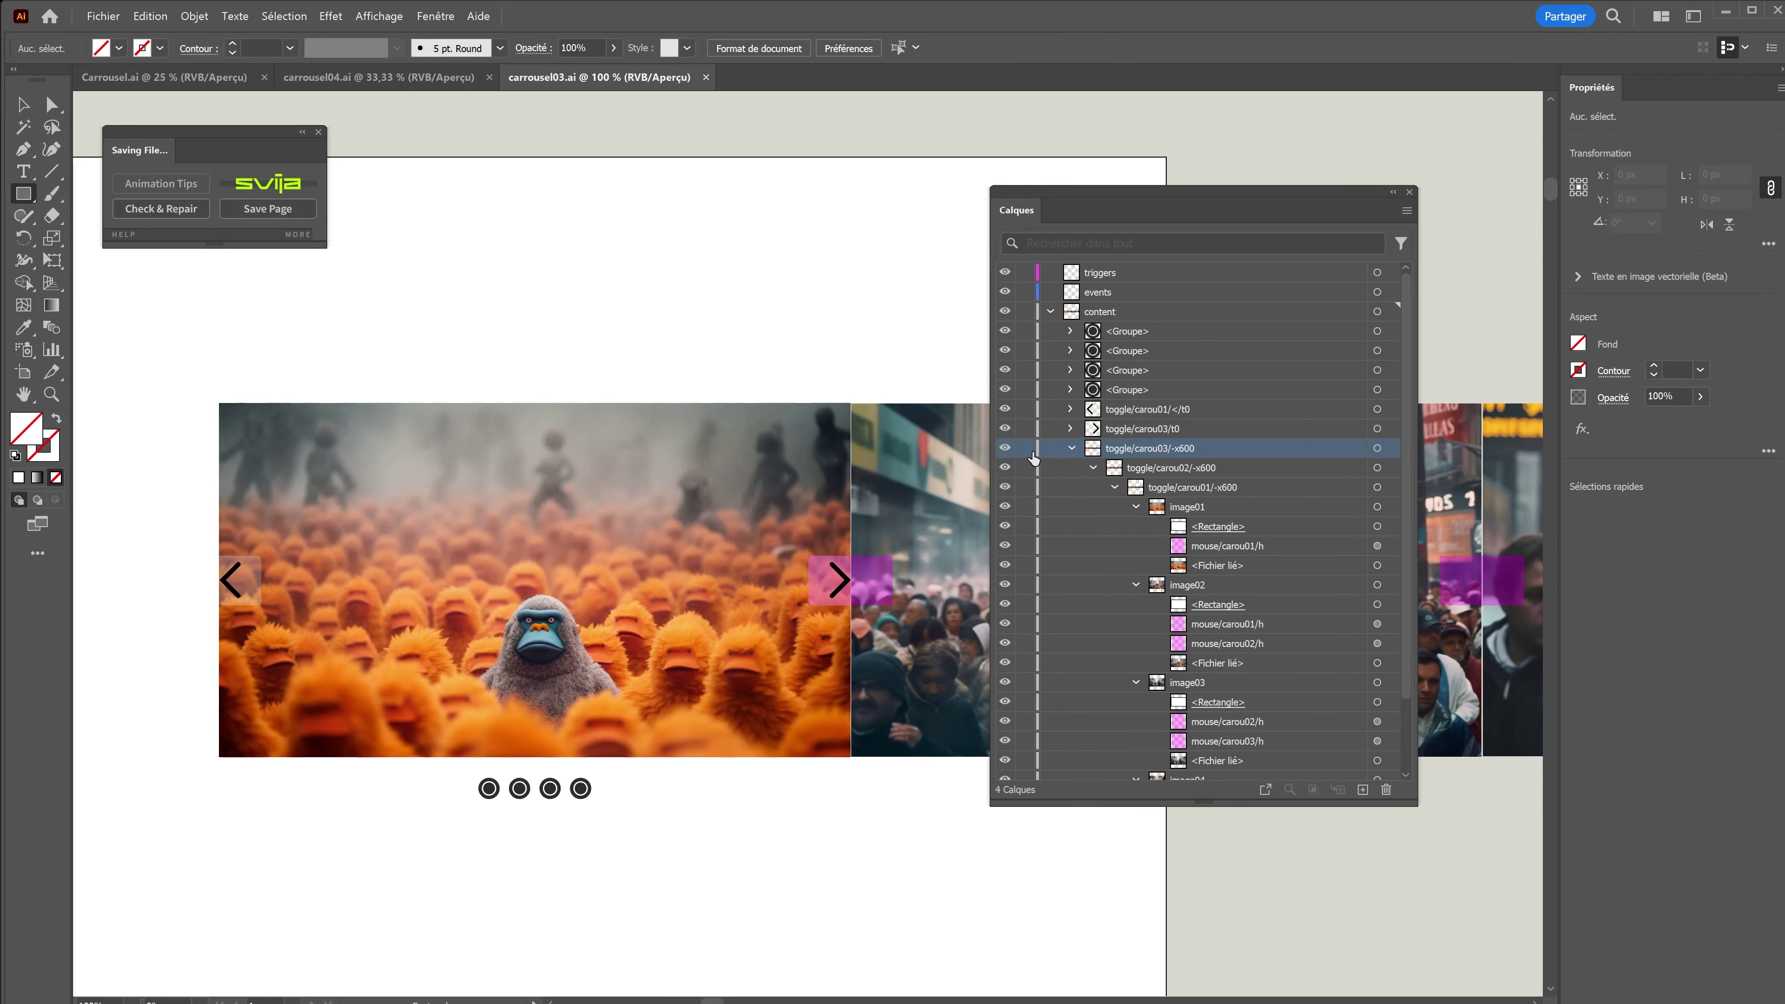
{"action": "left_click", "coordinate": [1006, 450]}
{"action": "left_click", "coordinate": [1005, 450]}
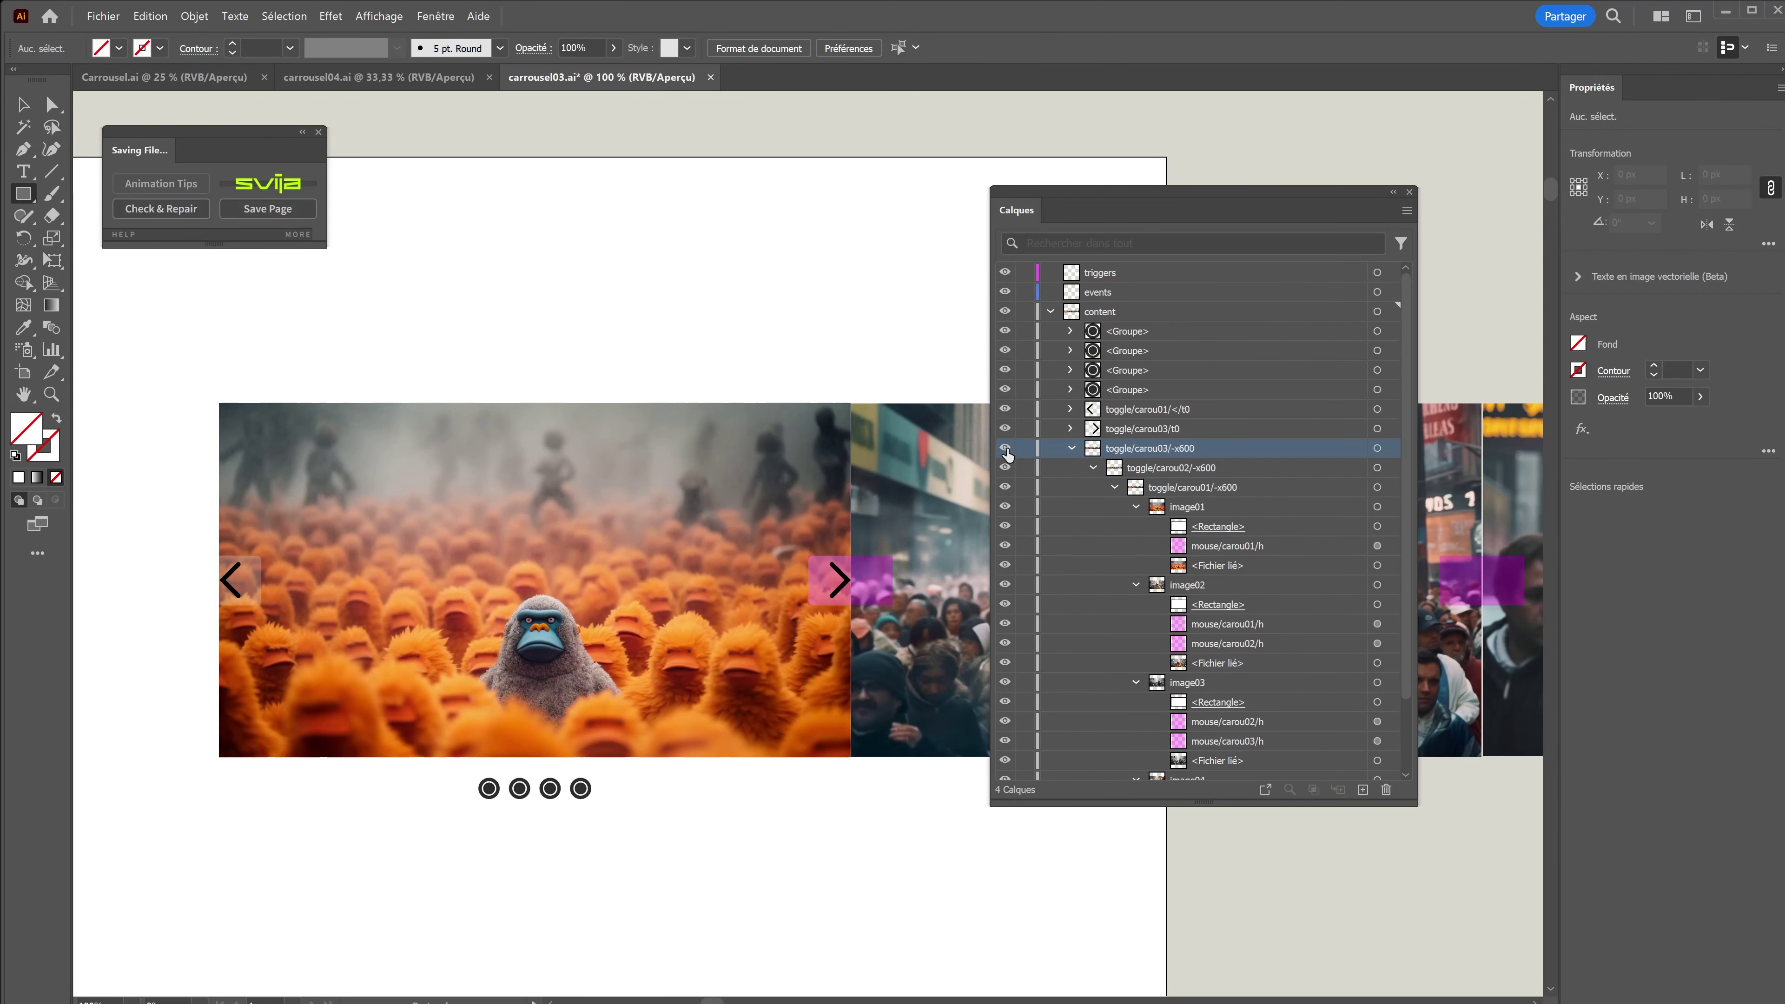
{"action": "left_click", "coordinate": [1071, 449]}
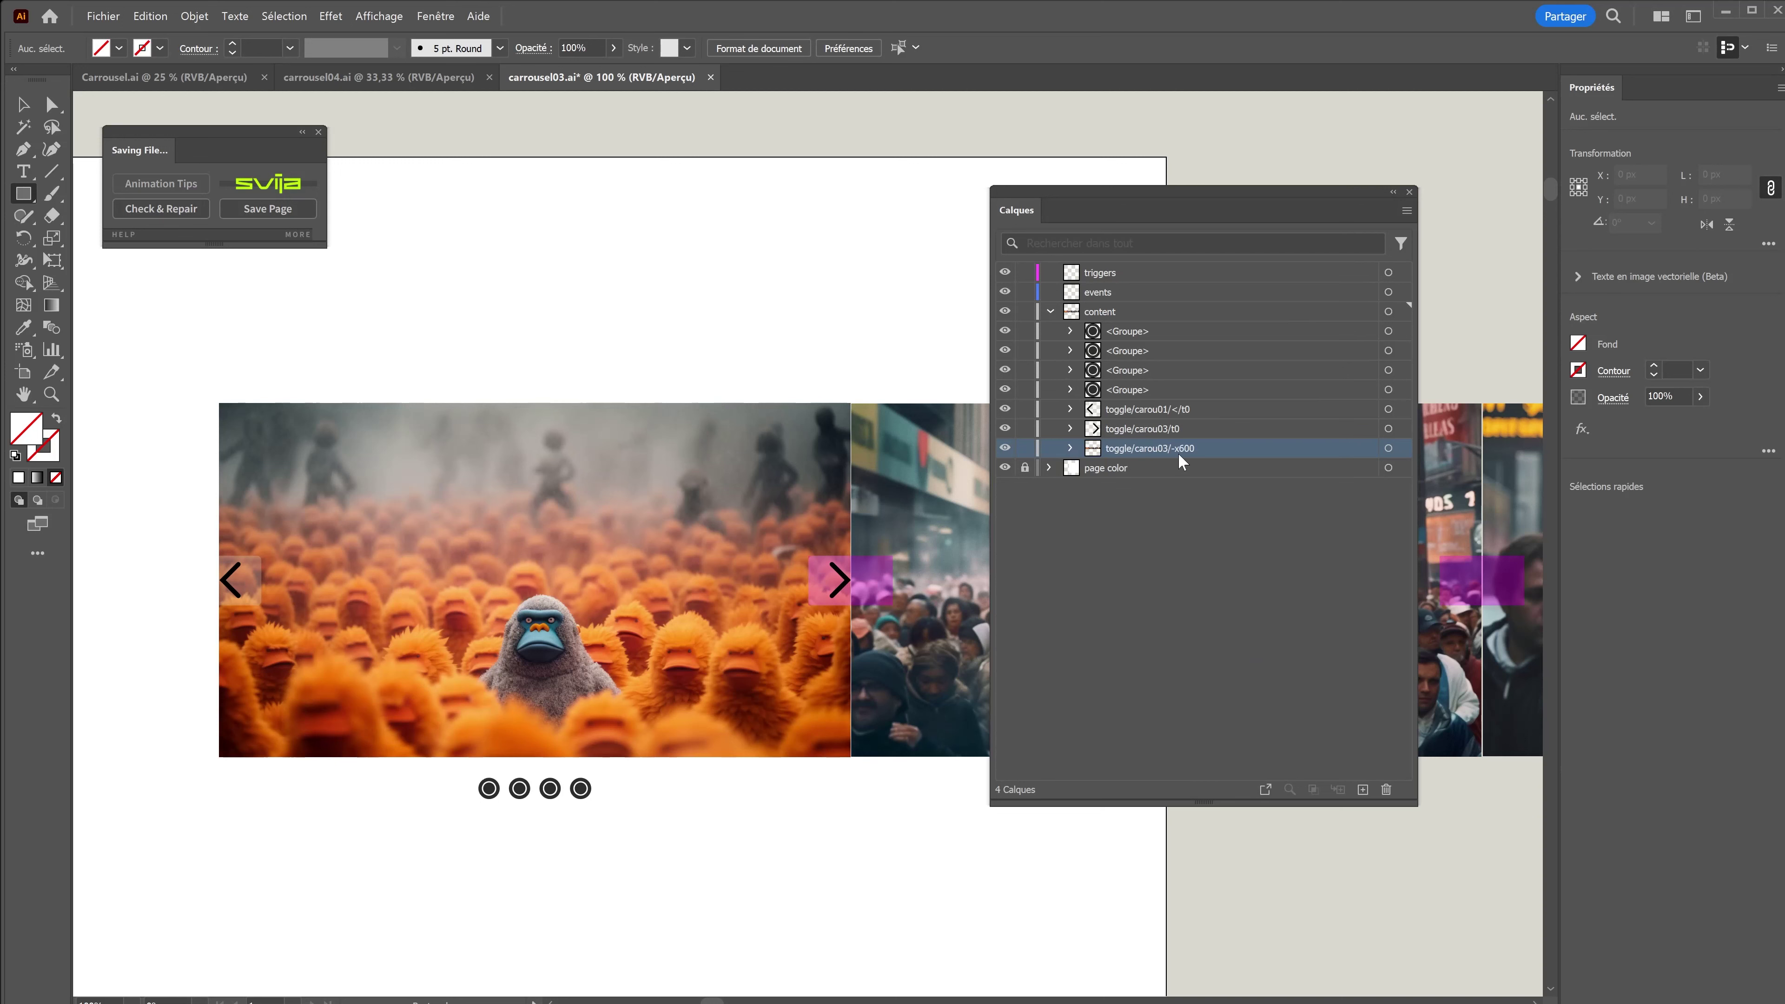
{"action": "left_click", "coordinate": [1006, 449]}
{"action": "left_click", "coordinate": [1006, 449]}
Wrap the toggle/carou03/-x600 group in a new group with Svija's Create Group and name it carrousel.
{"action": "left_click", "coordinate": [1388, 448]}
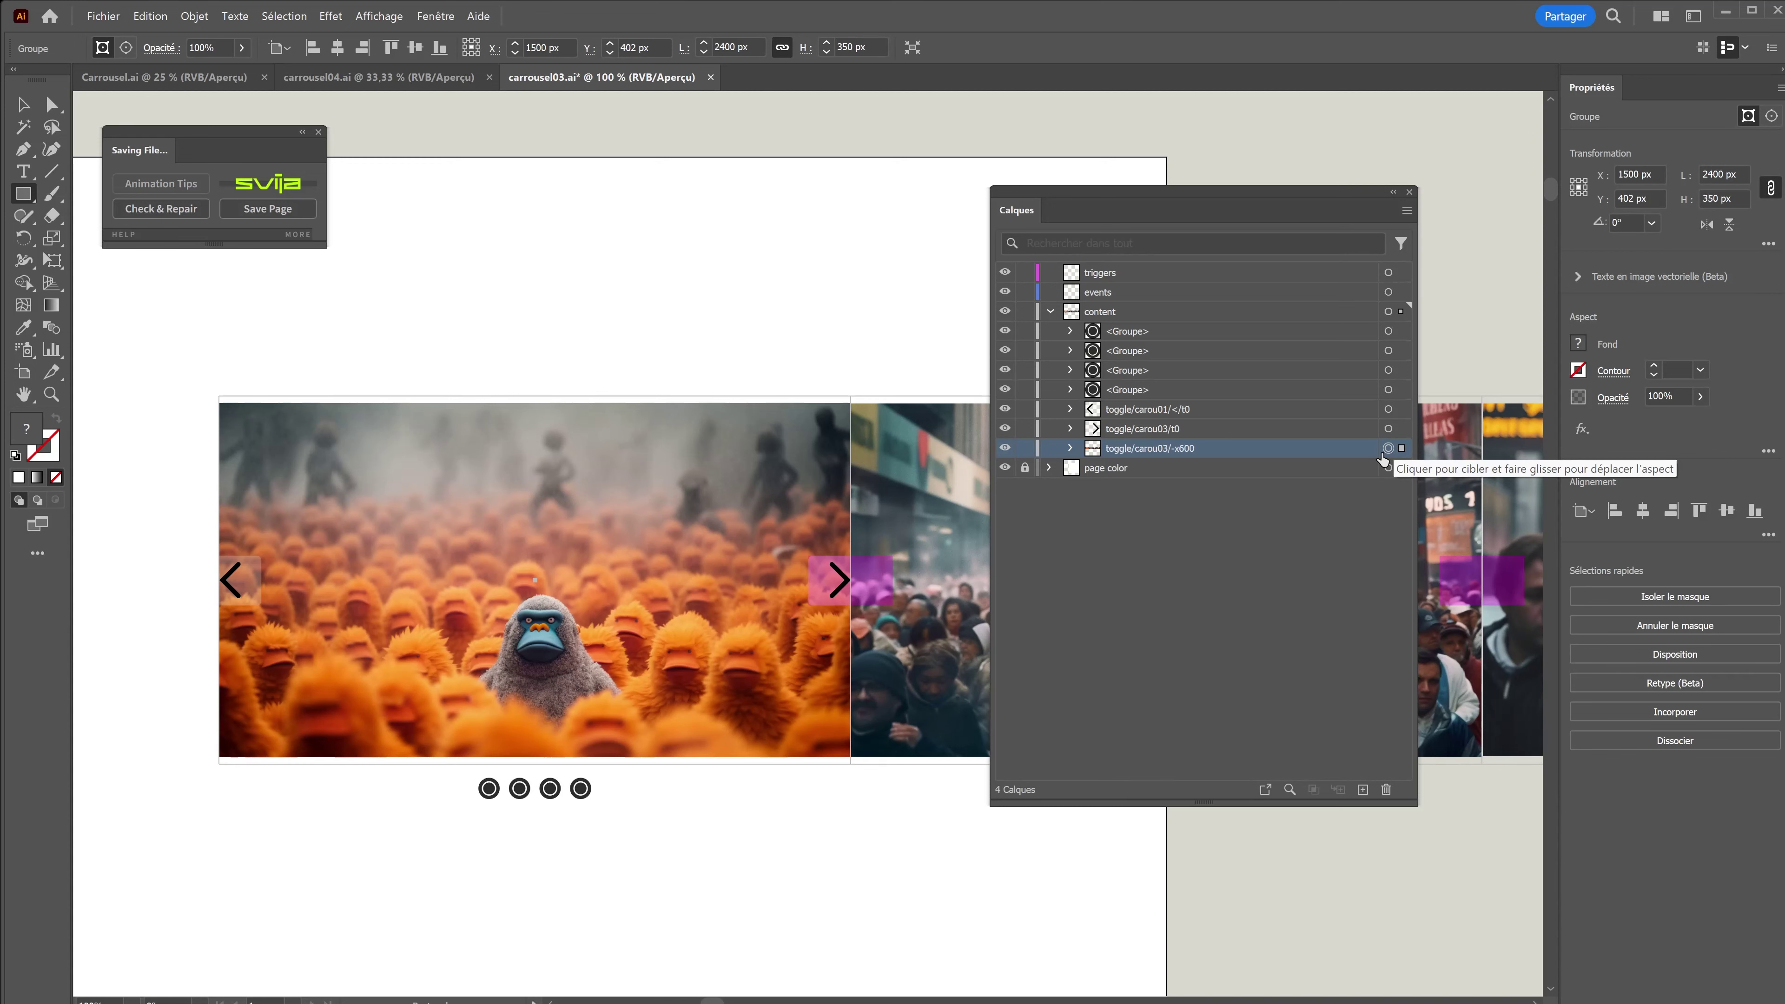
{"action": "left_click", "coordinate": [294, 237]}
{"action": "left_click", "coordinate": [180, 211]}
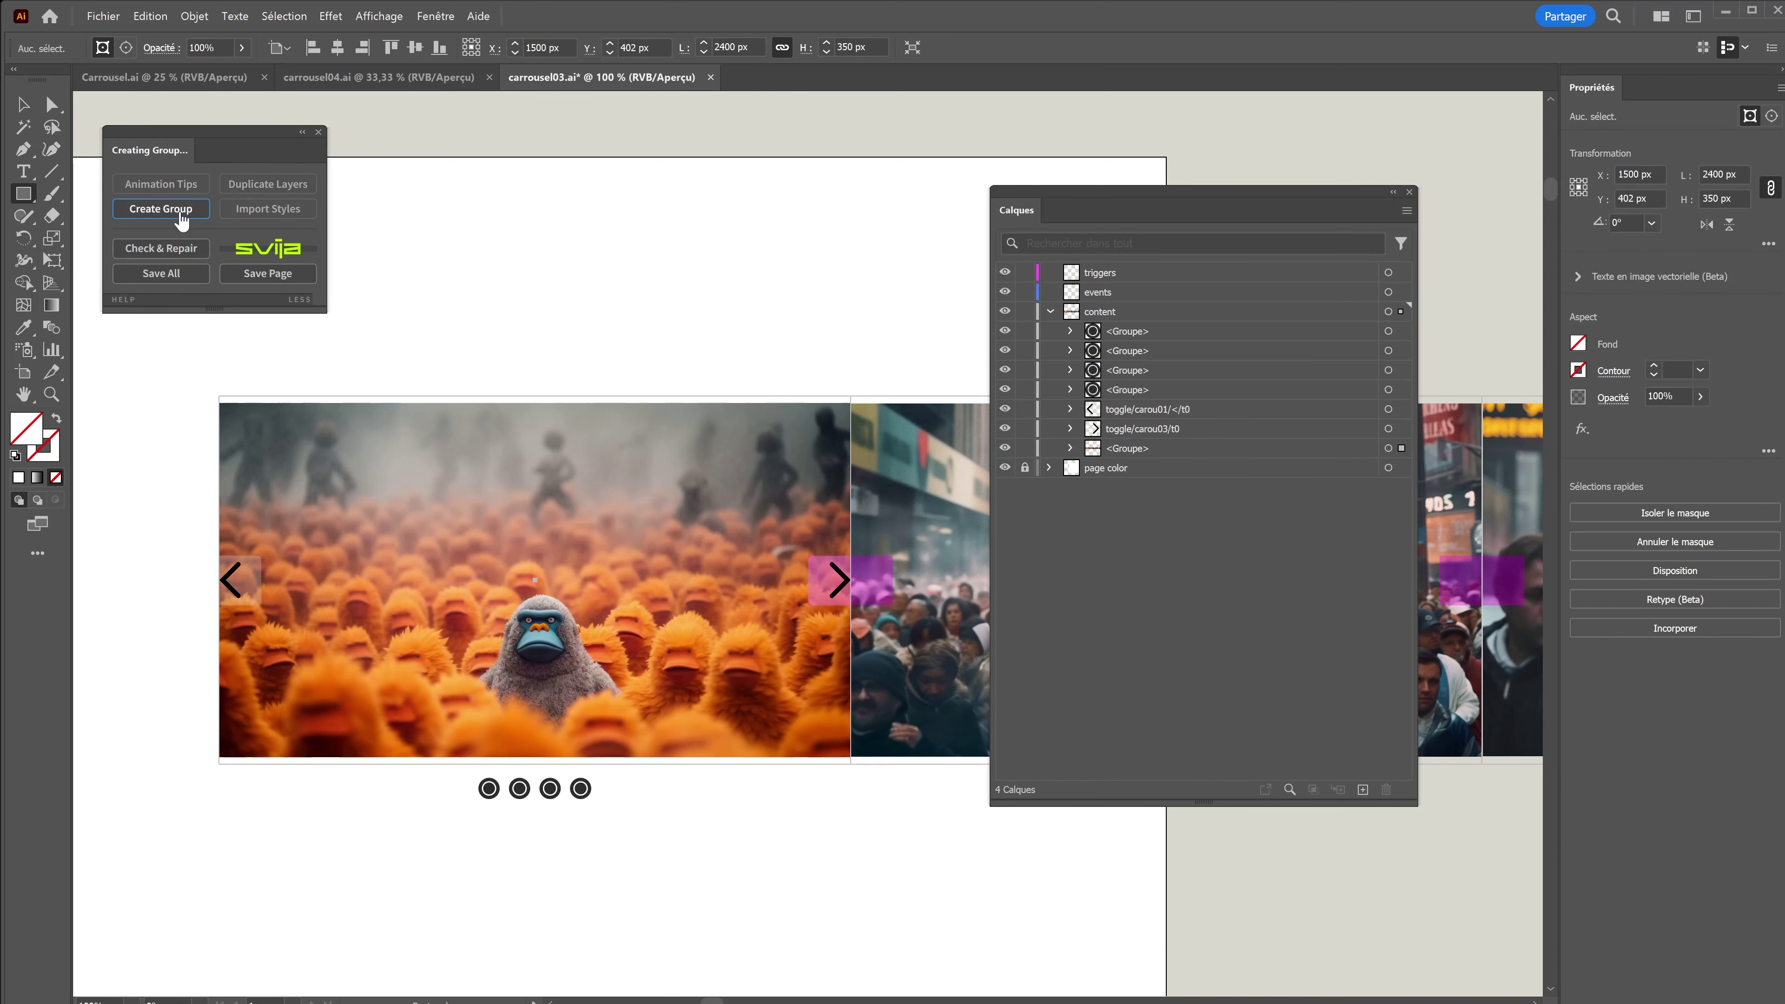
{"action": "double_click", "coordinate": [1129, 447]}
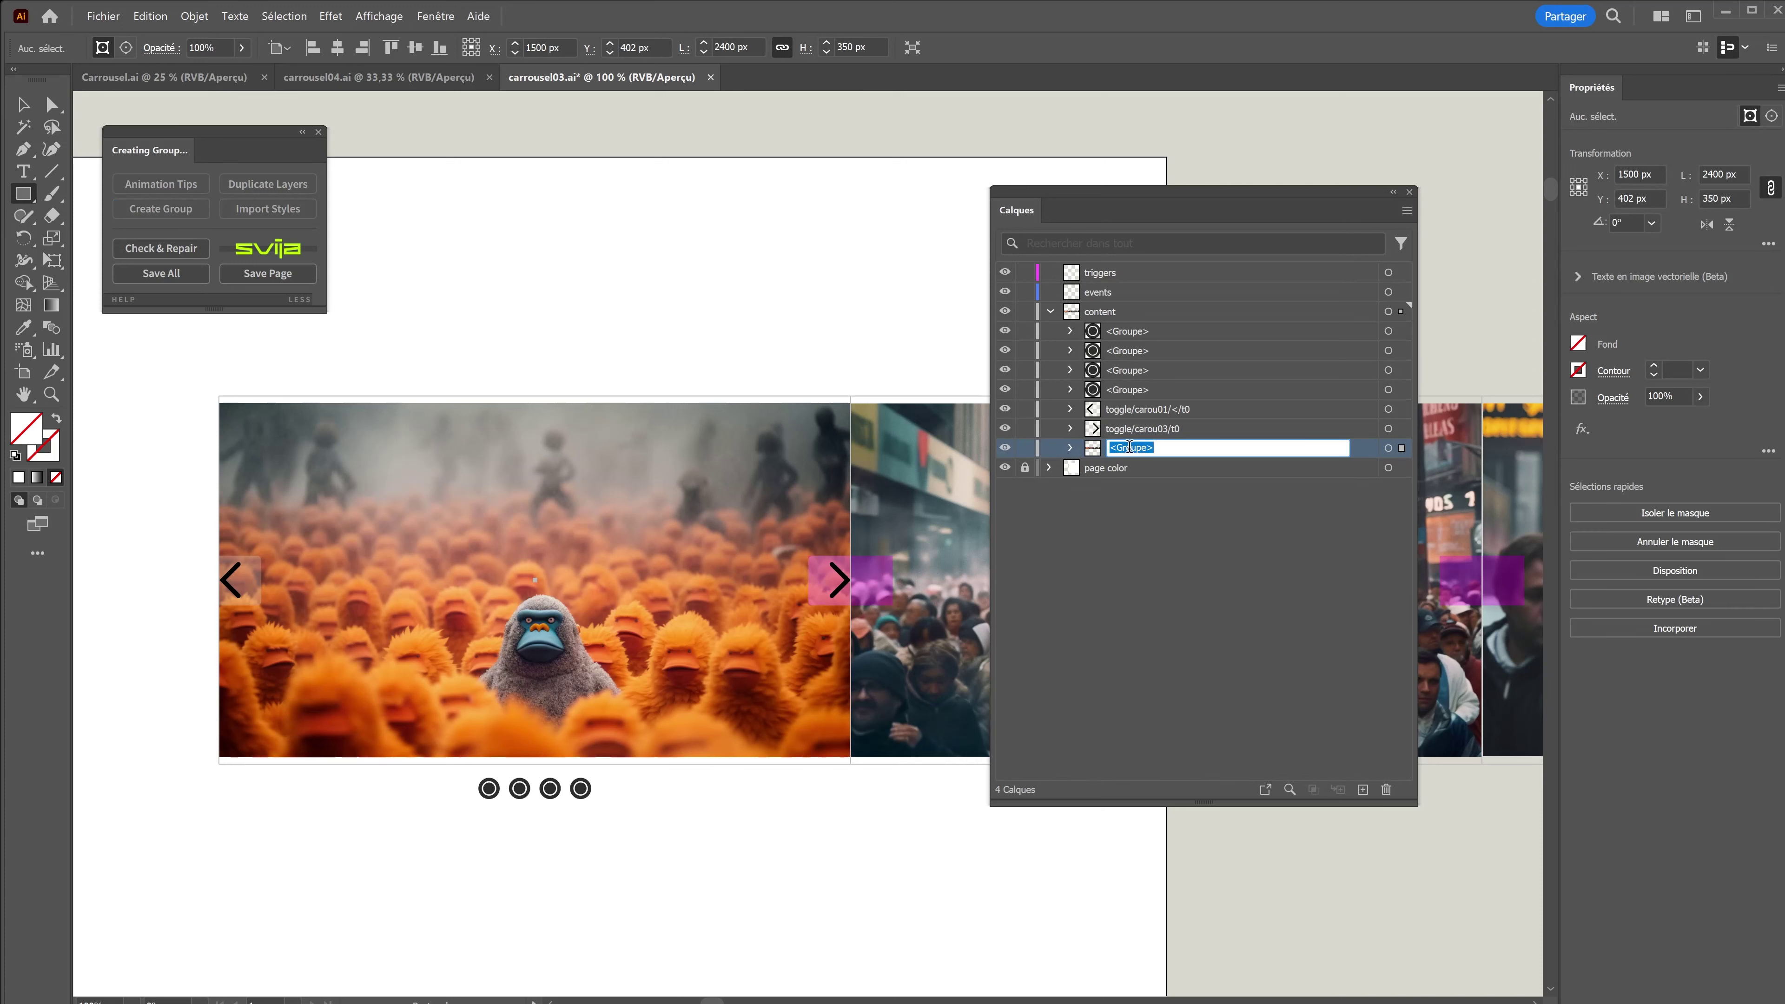
{"action": "type", "text": "carrousel"}
{"action": "key", "text": "Return"}
Copy image01's clipping rectangle to the top of the carrousel group and make it that group's clipping mask.
{"action": "left_click", "coordinate": [1091, 468]}
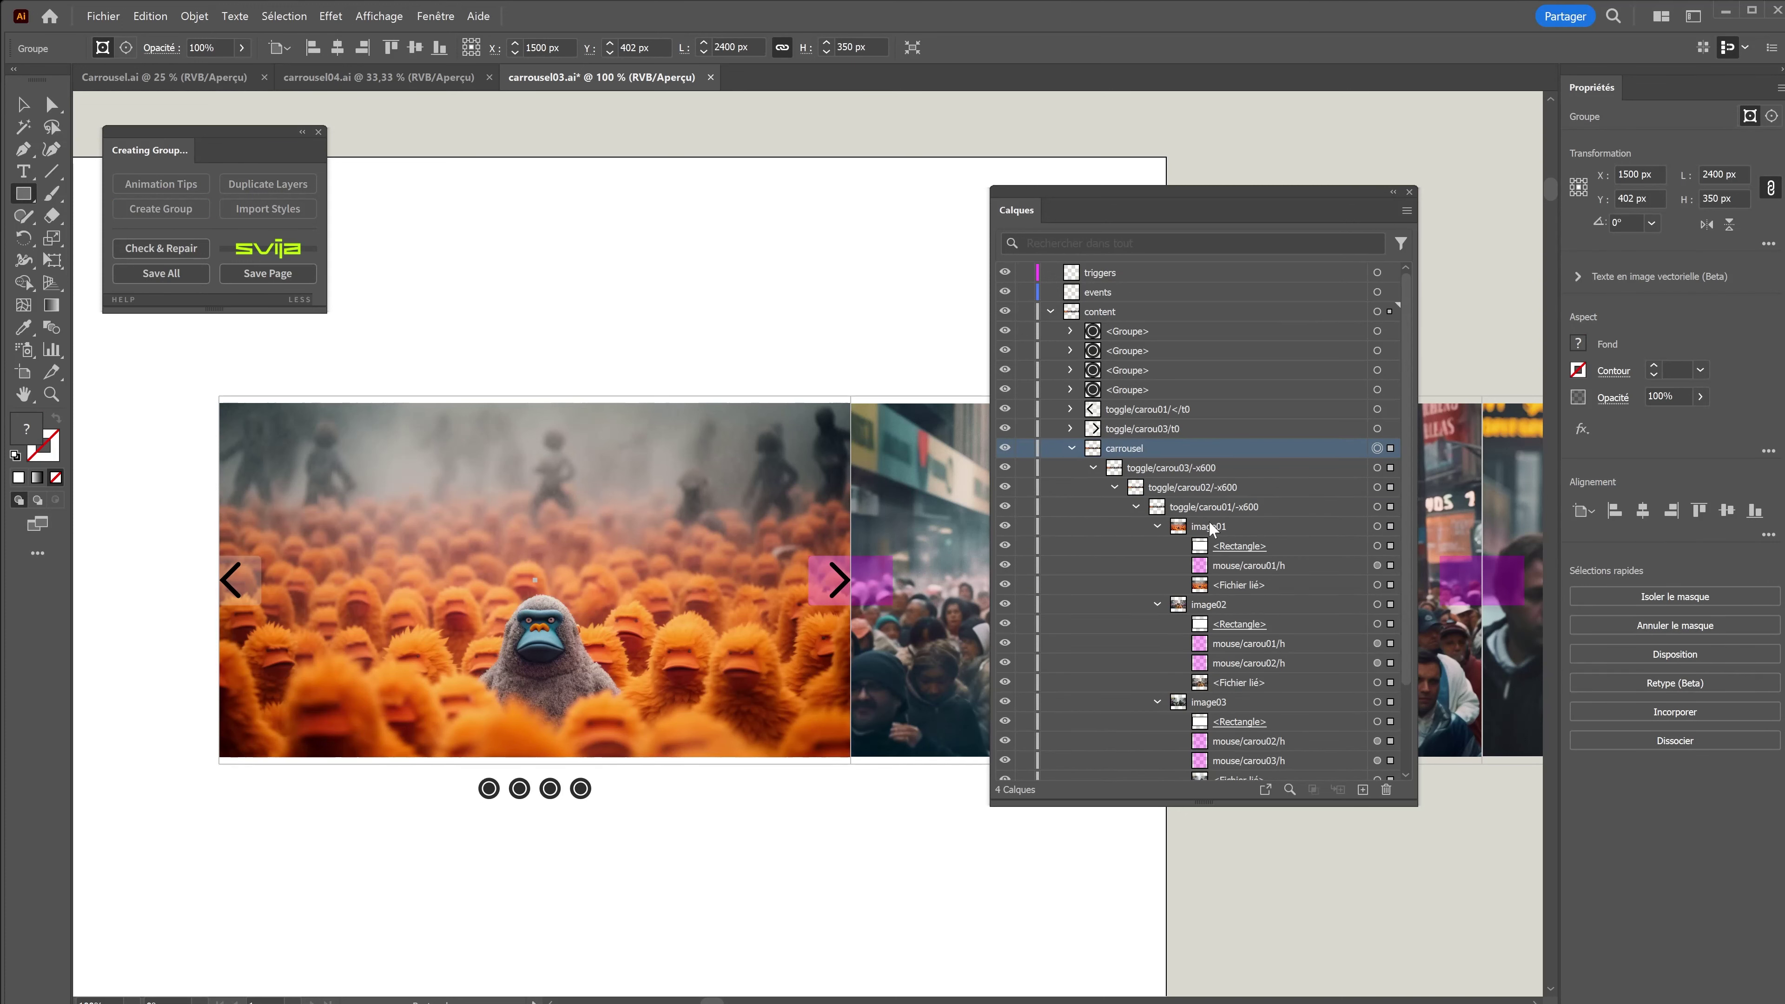
{"action": "left_click", "coordinate": [1254, 549]}
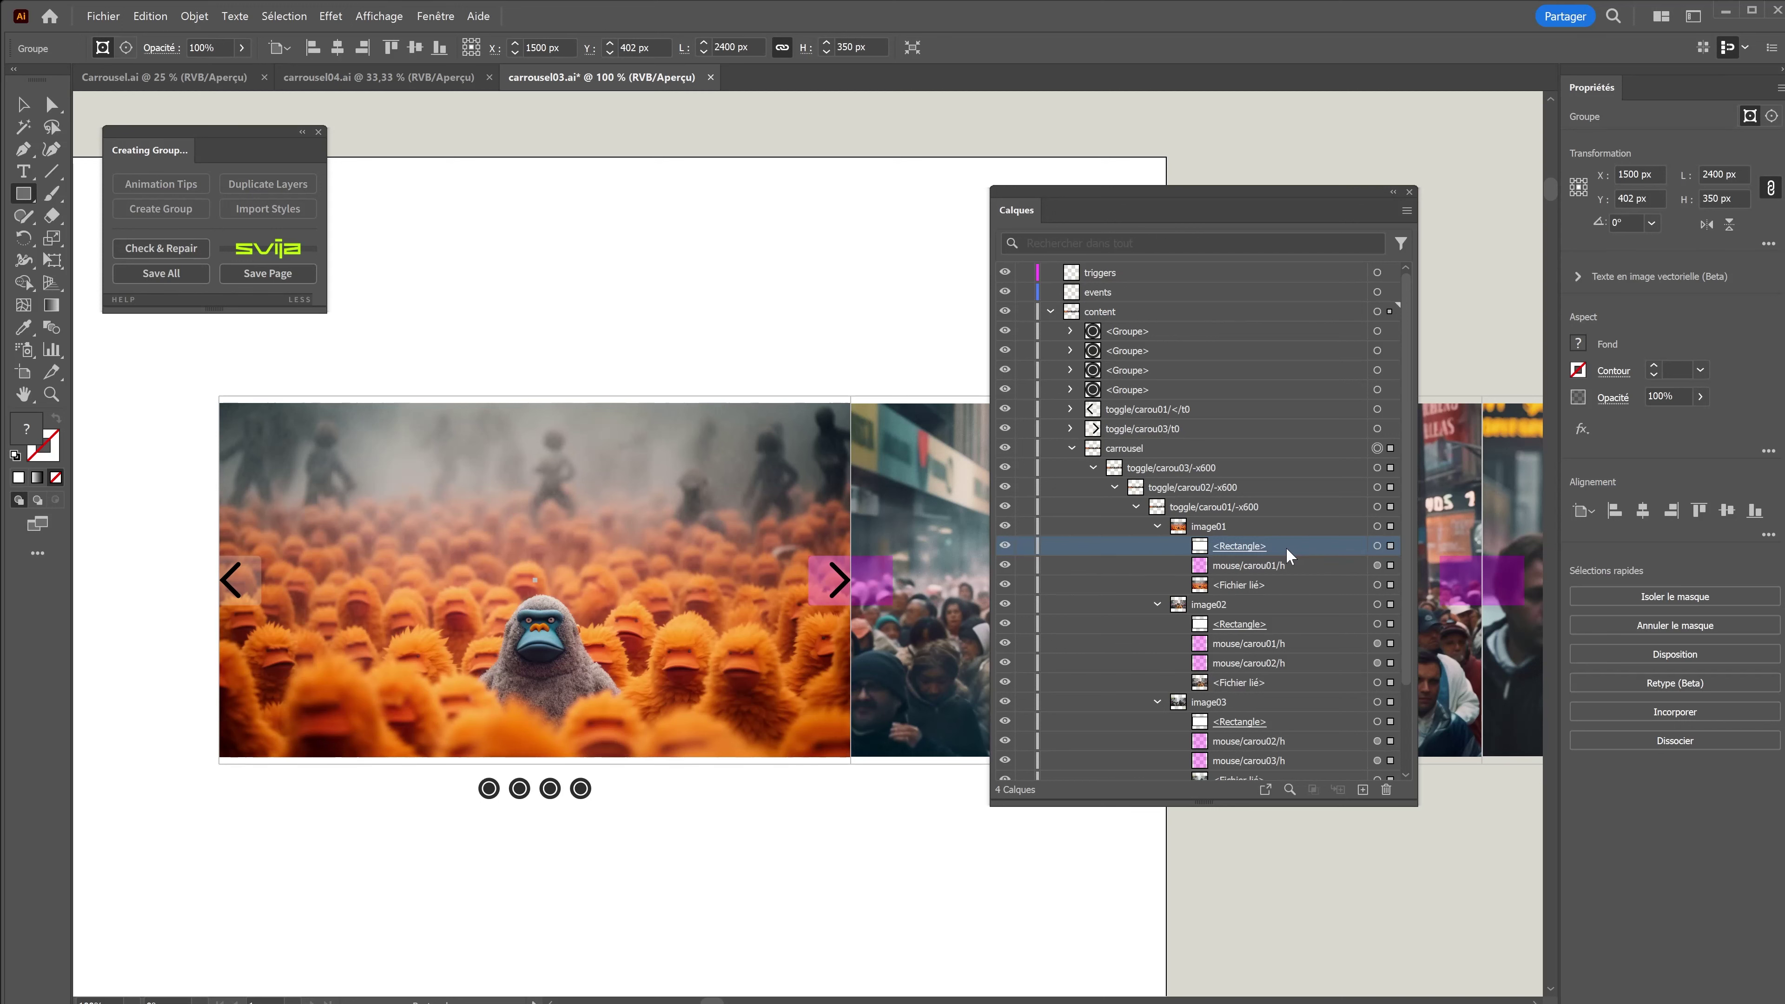
{"action": "left_click_drag", "start_coordinate": [1288, 548], "coordinate": [1144, 457]}
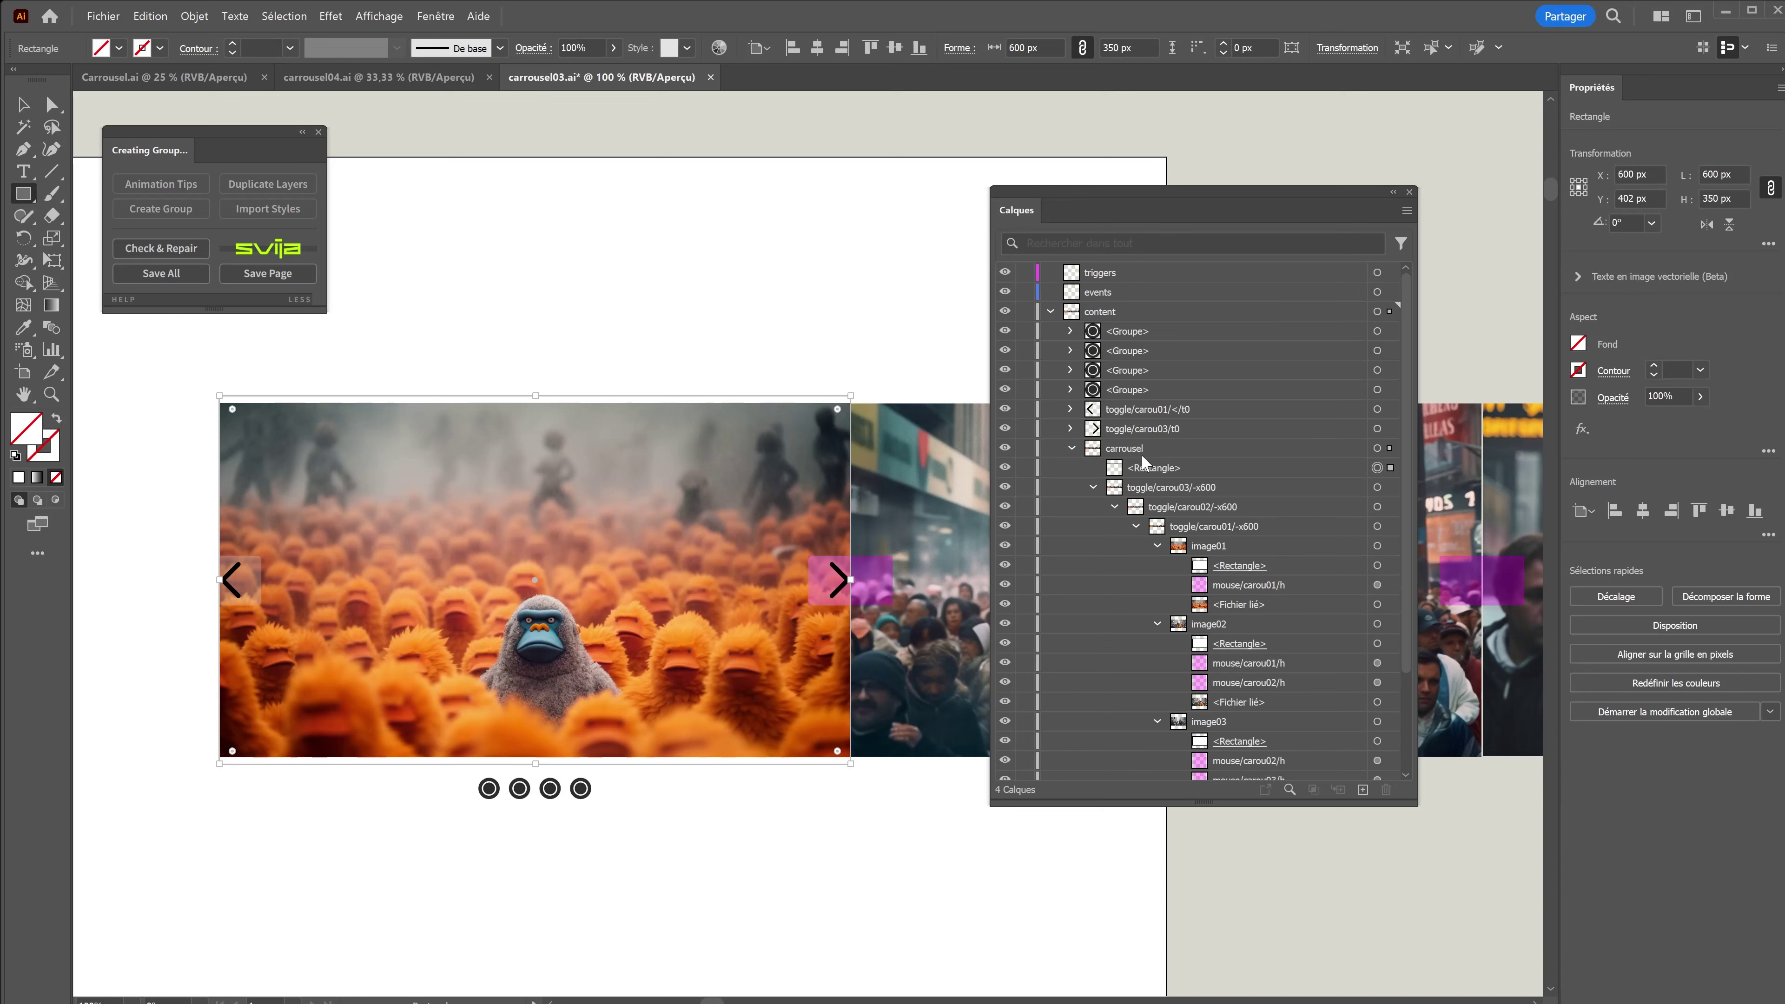
{"action": "left_click", "coordinate": [1137, 448]}
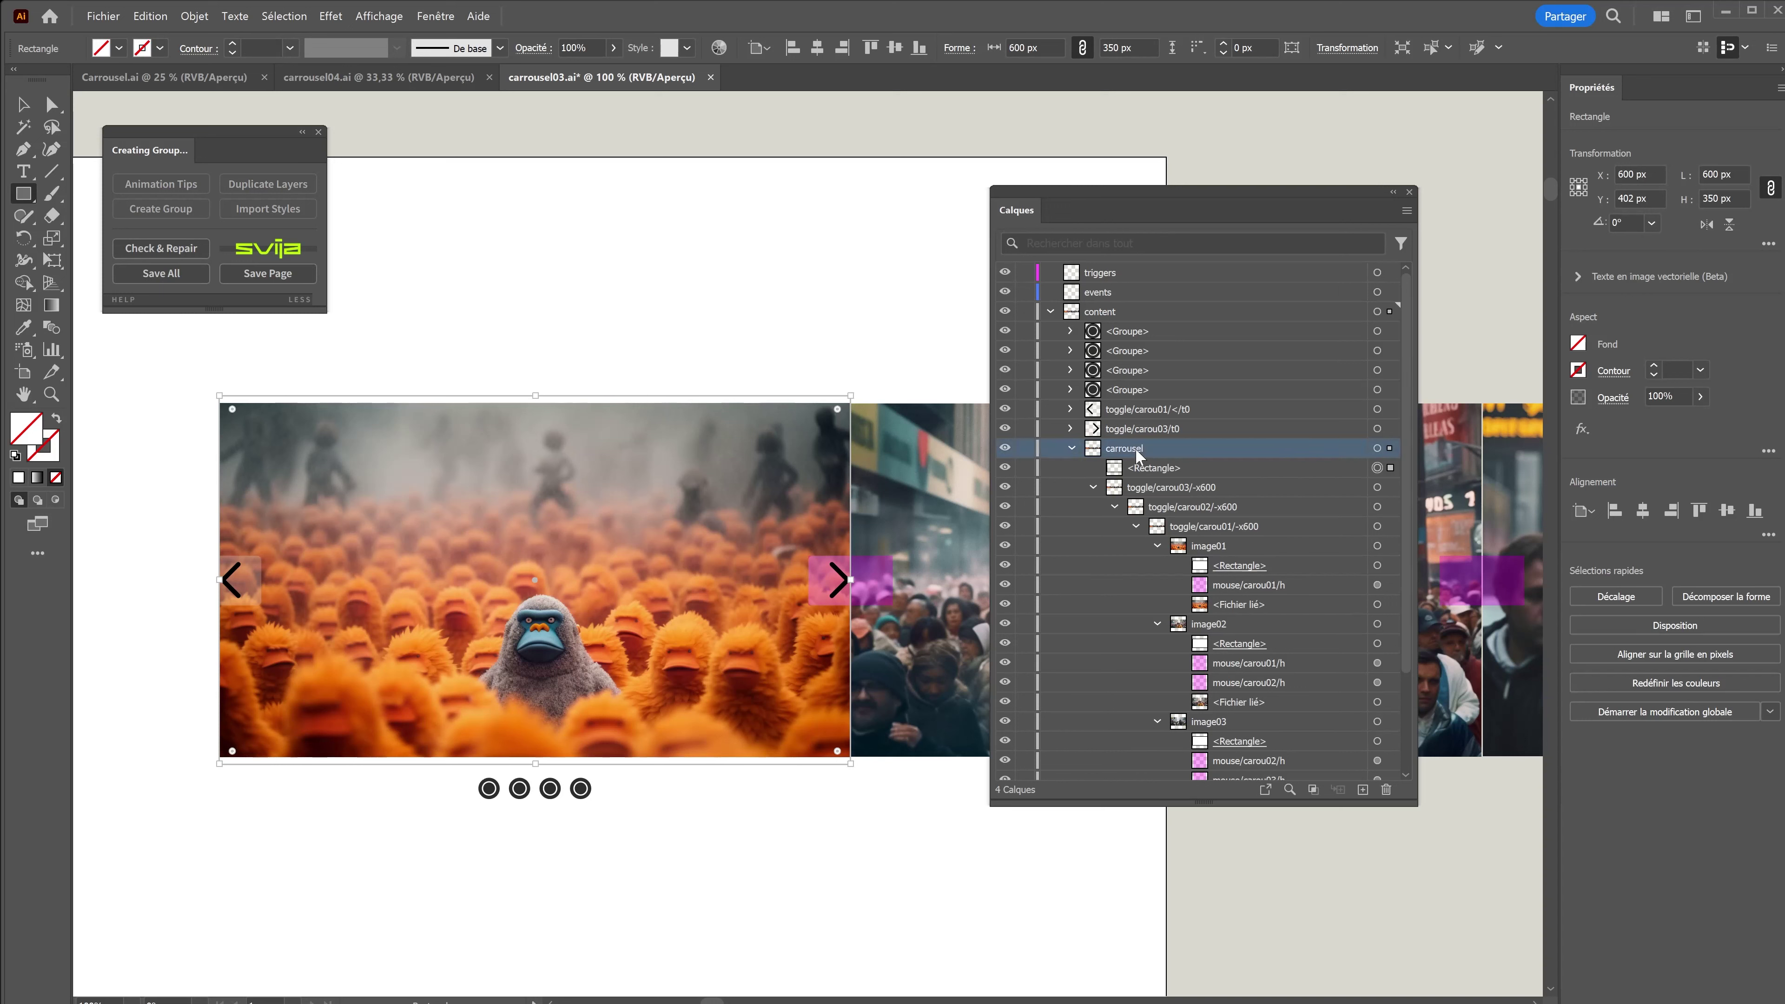
{"action": "left_click", "coordinate": [1313, 790]}
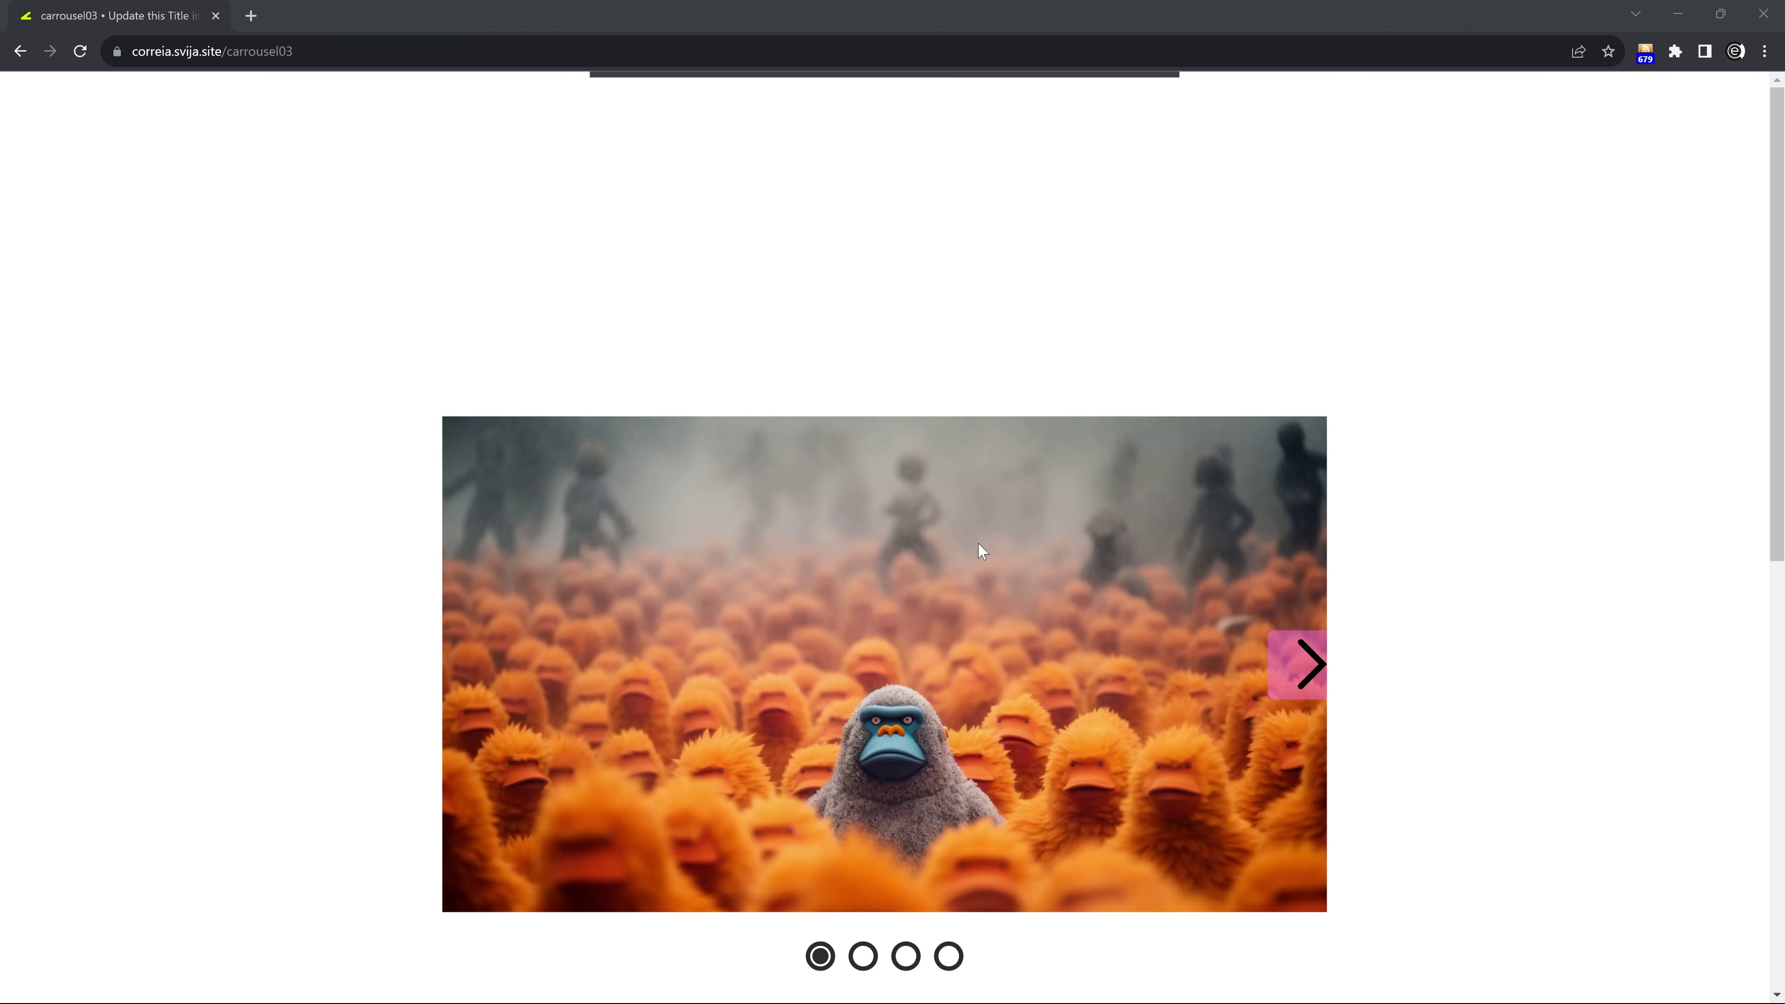
Step forward and back through all slides in the browser preview to check the carousel clipping, then return to Illustrator.
{"action": "left_click", "coordinate": [1307, 665]}
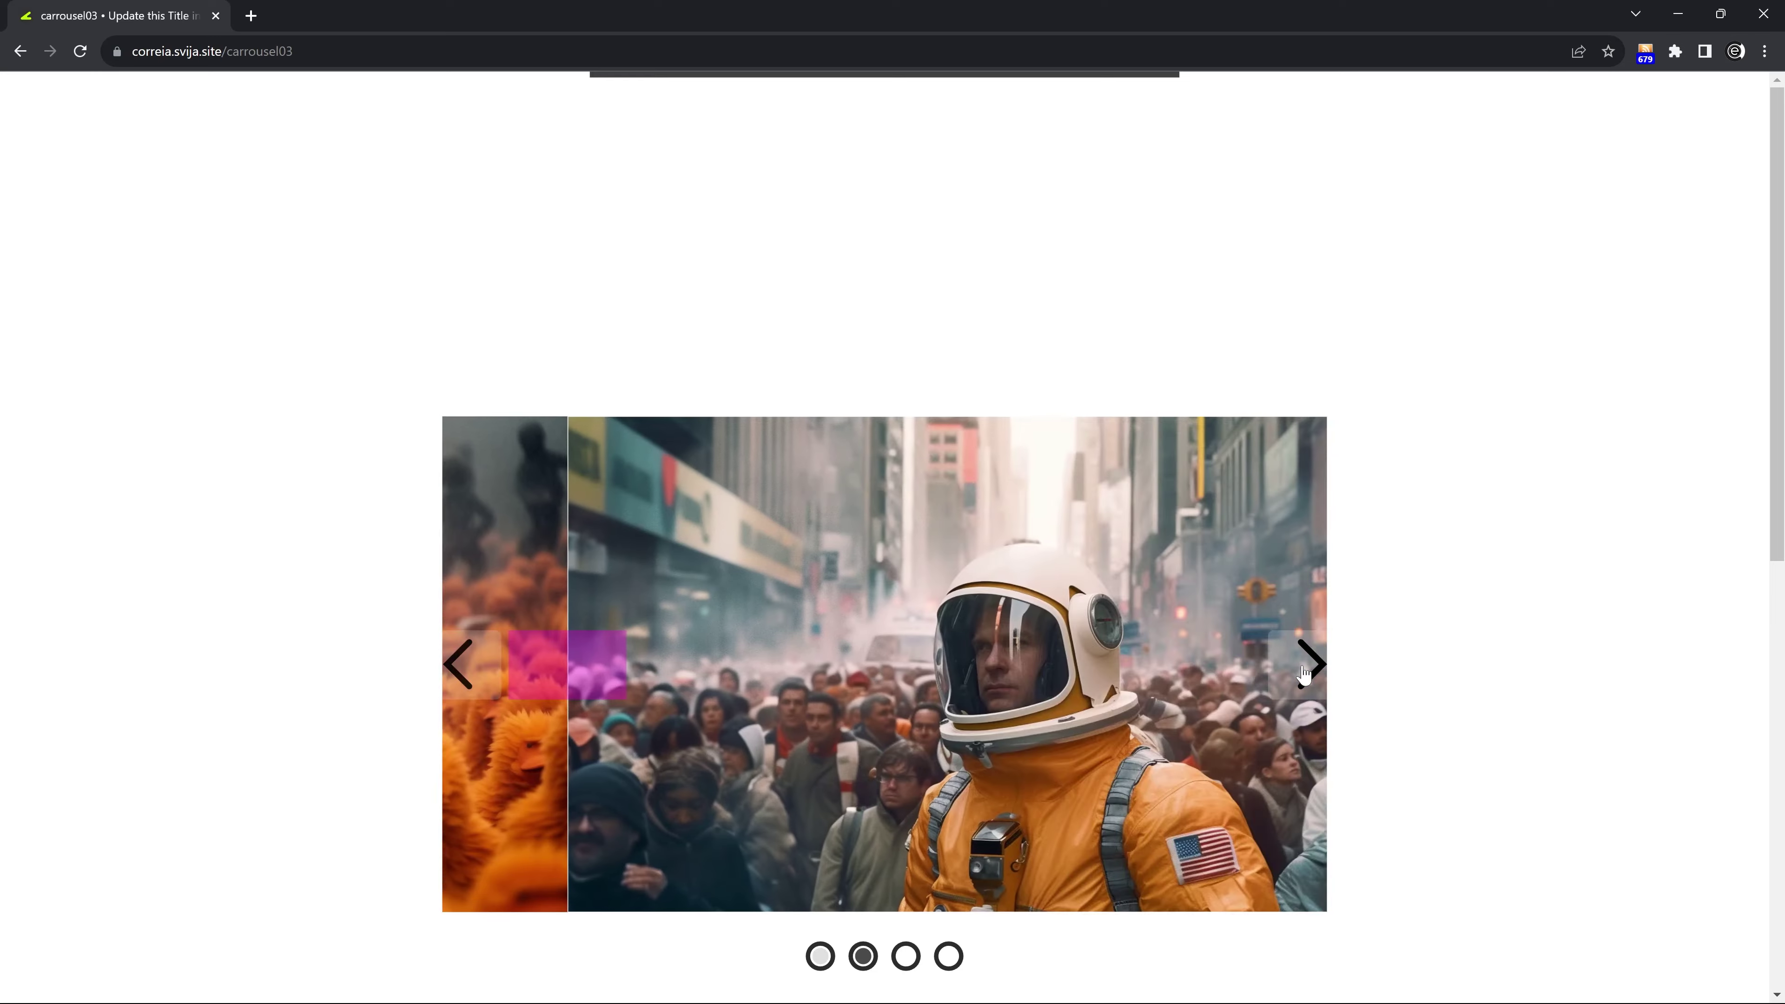
{"action": "left_click", "coordinate": [1303, 668]}
{"action": "left_click", "coordinate": [1304, 668]}
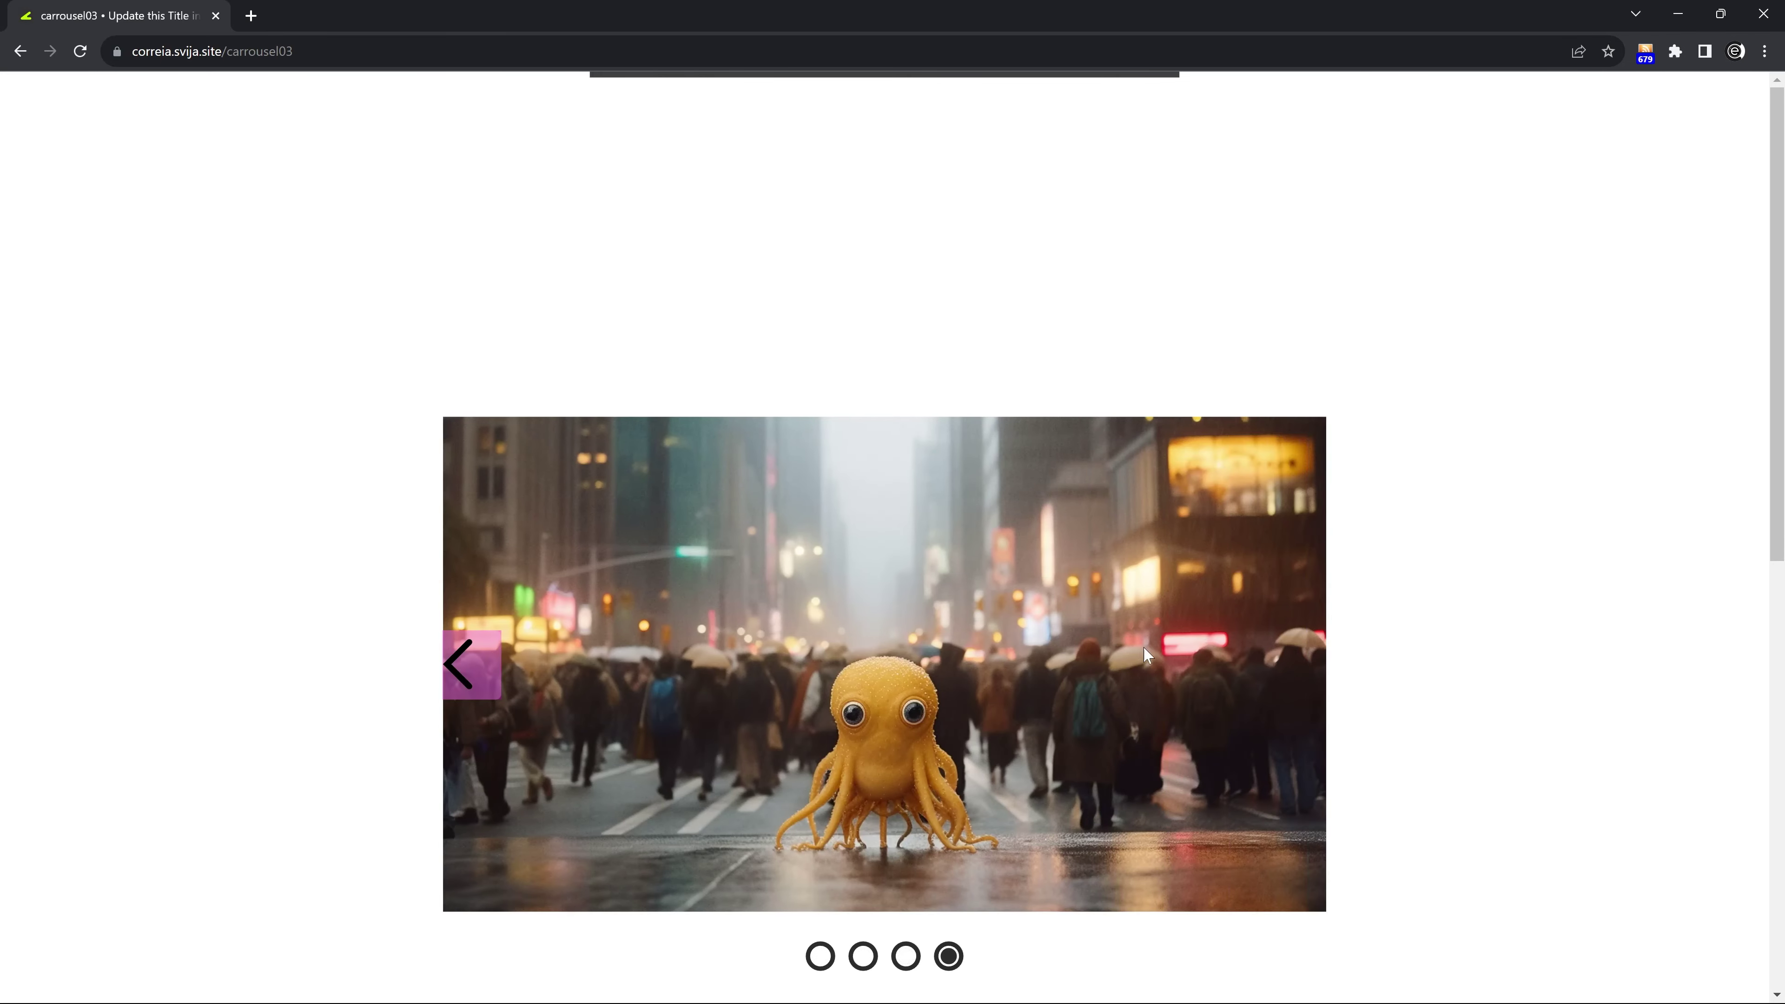
{"action": "left_click", "coordinate": [470, 665]}
{"action": "left_click", "coordinate": [470, 665]}
{"action": "left_click", "coordinate": [471, 665]}
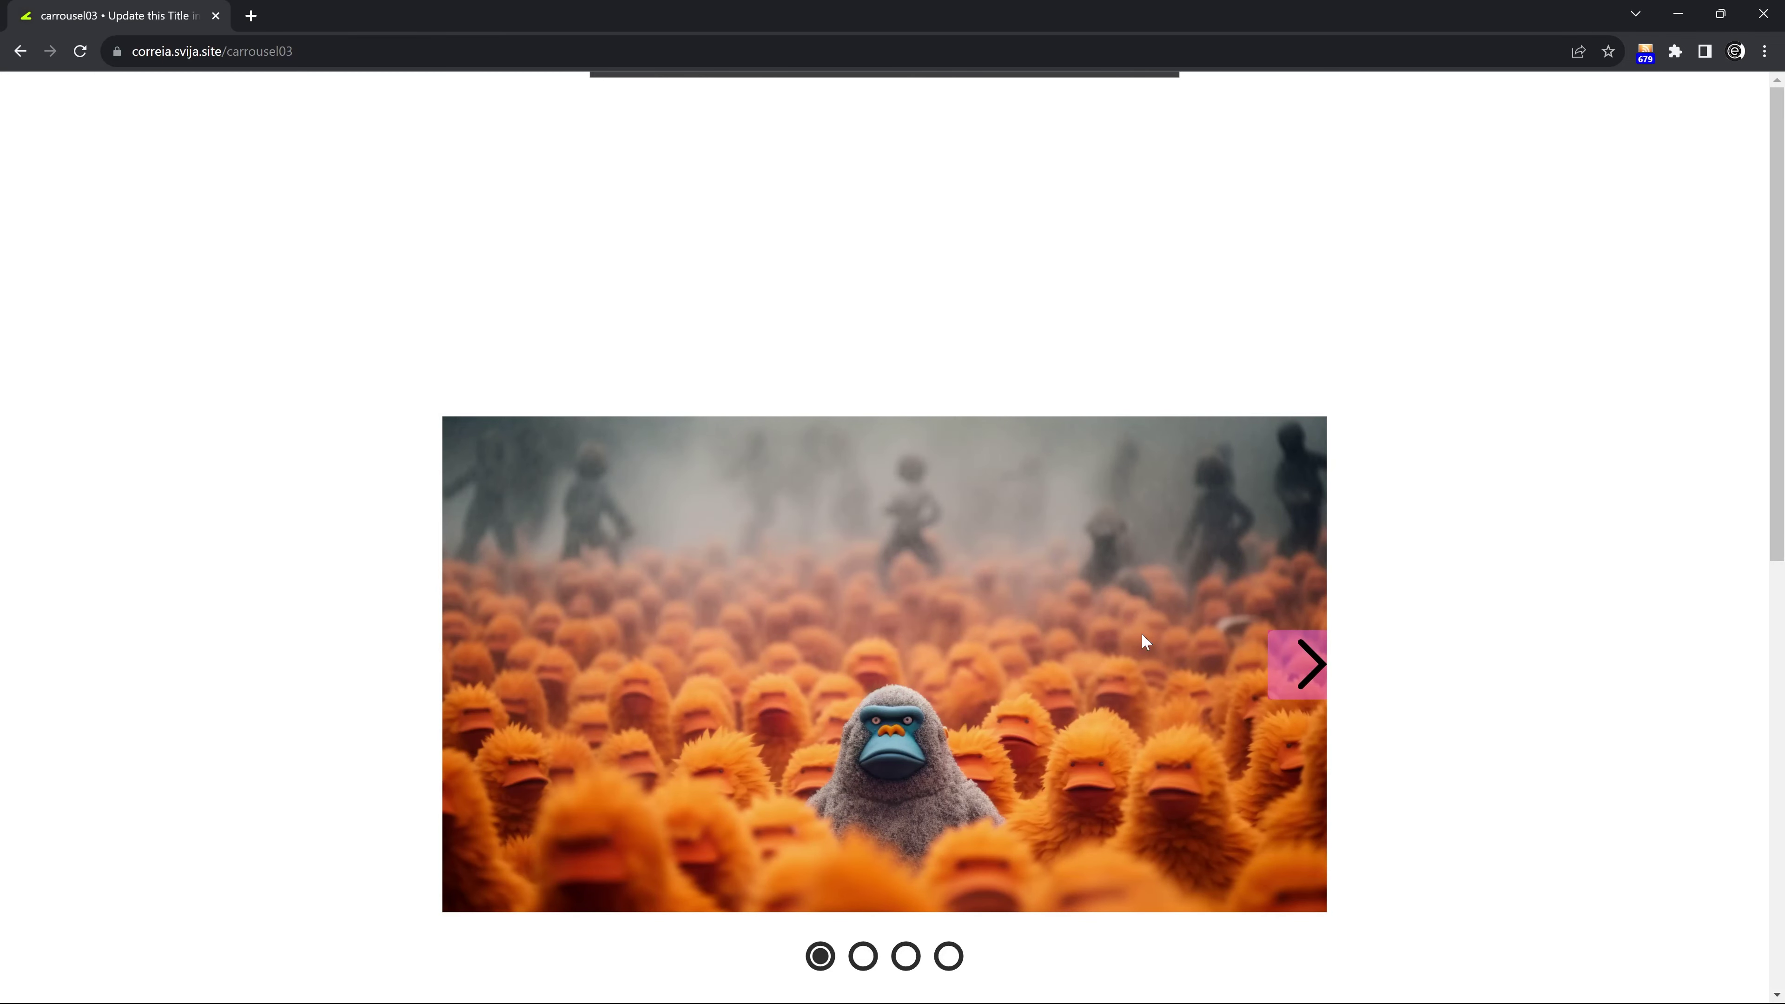
{"action": "left_click", "coordinate": [1678, 13]}
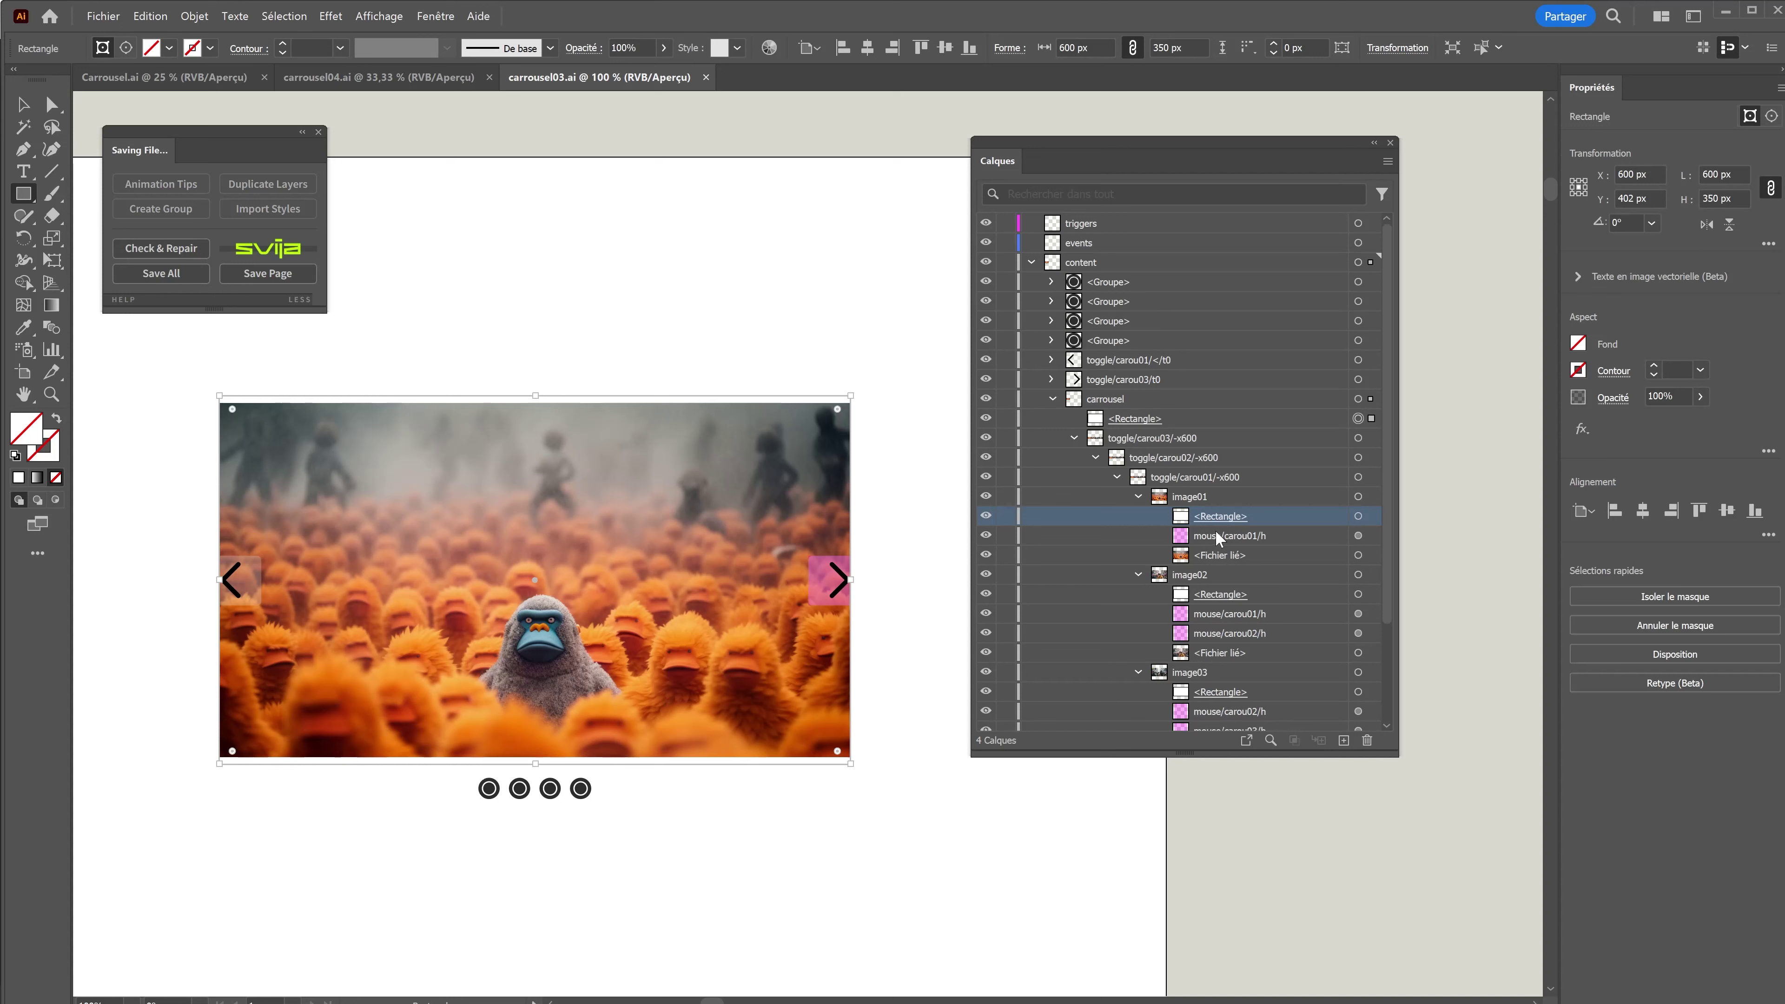
Wrap the image01 clip group in a new group with Create Group, name it image01 and expand it.
{"action": "left_click", "coordinate": [1370, 497]}
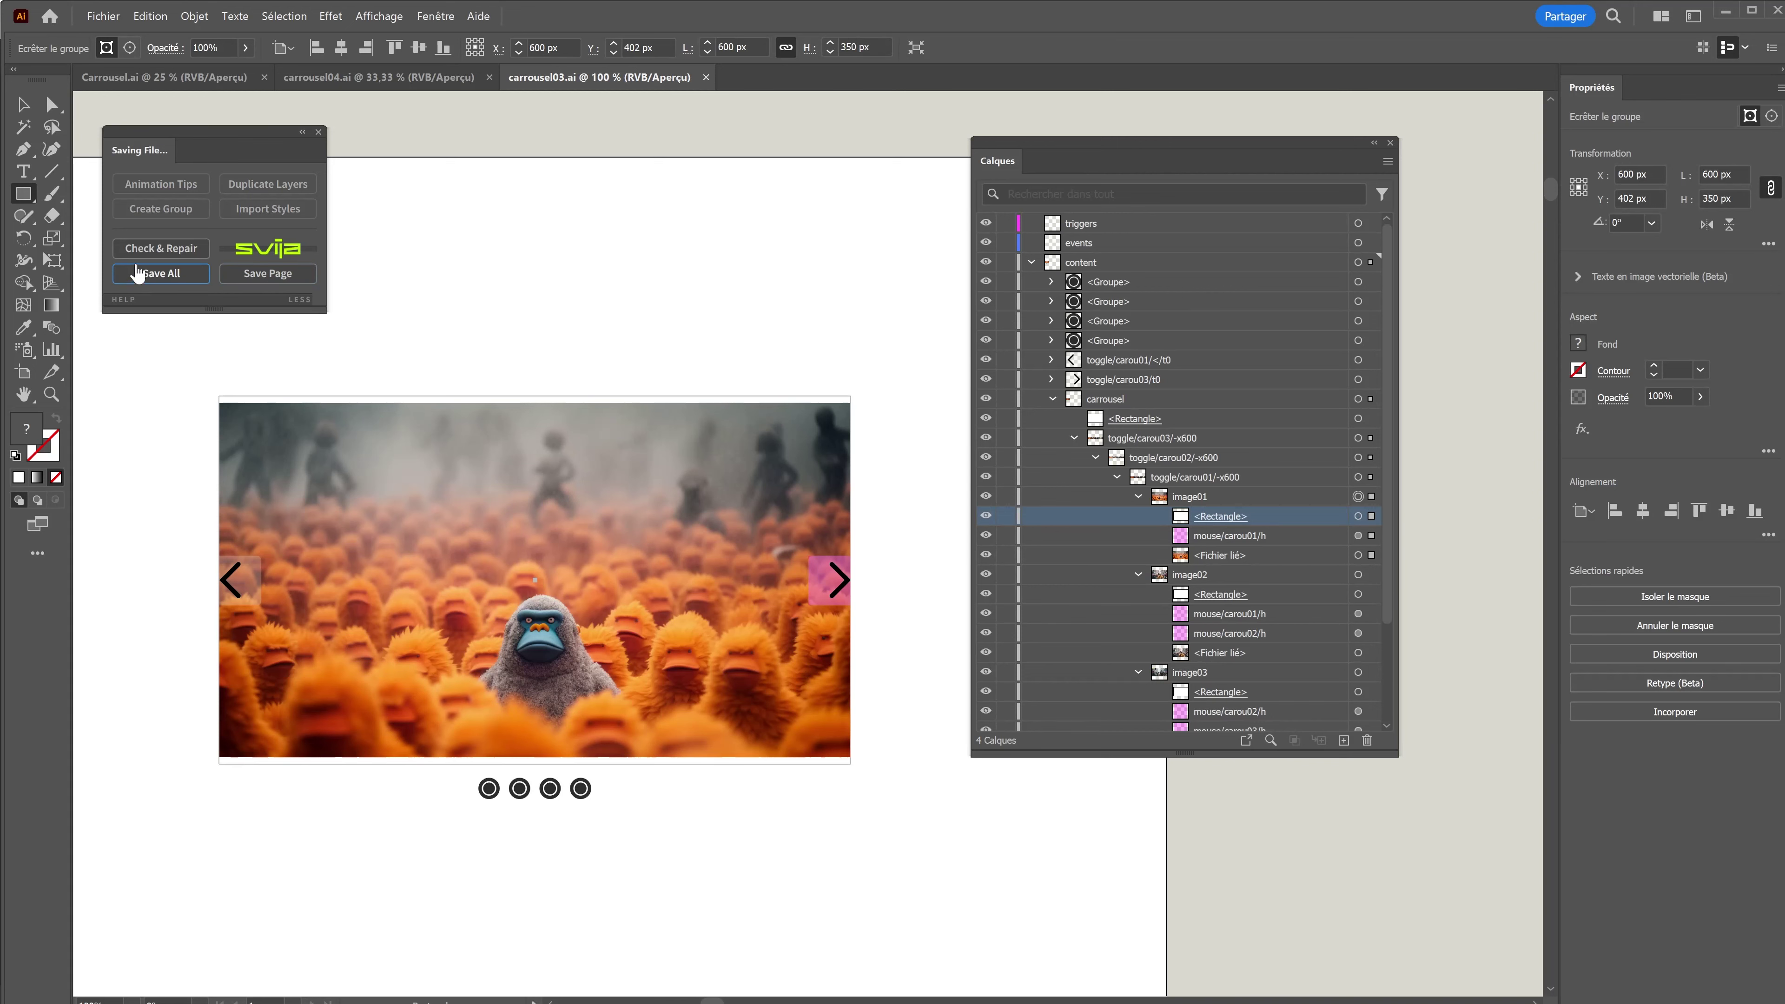
{"action": "left_click", "coordinate": [155, 211]}
{"action": "double_click", "coordinate": [1210, 496]}
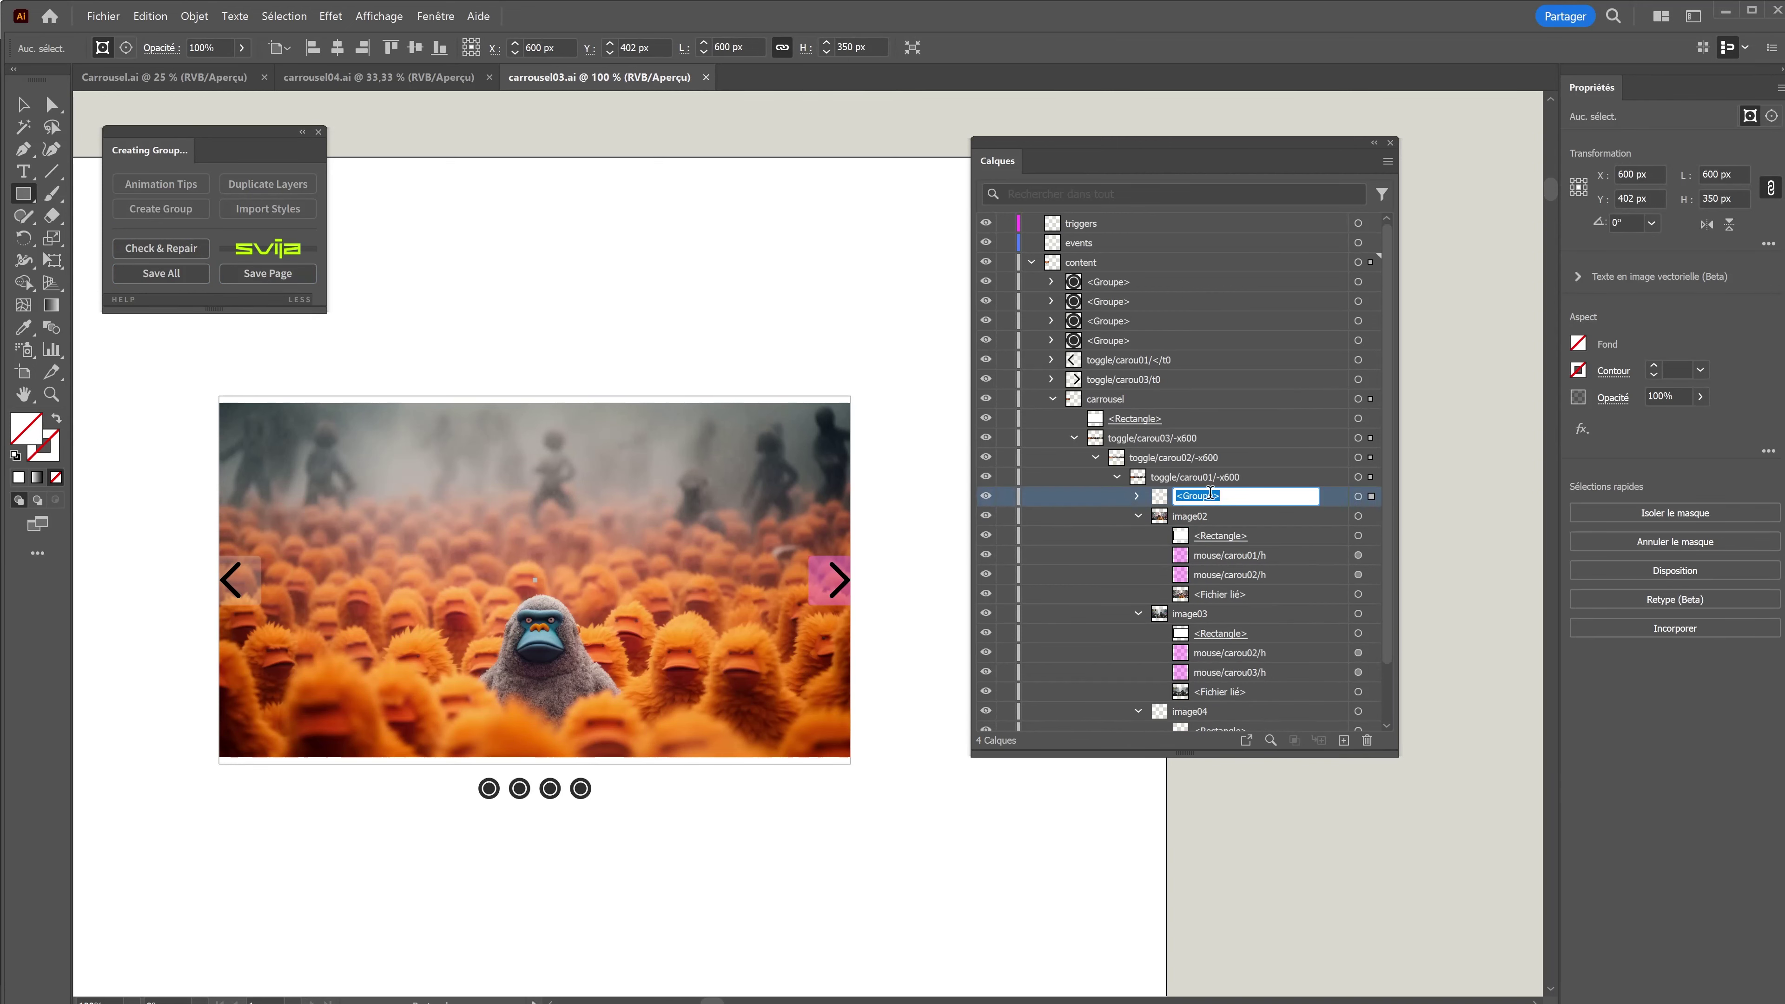
{"action": "type", "text": "image01"}
{"action": "key", "text": "Return"}
{"action": "left_click", "coordinate": [1137, 497]}
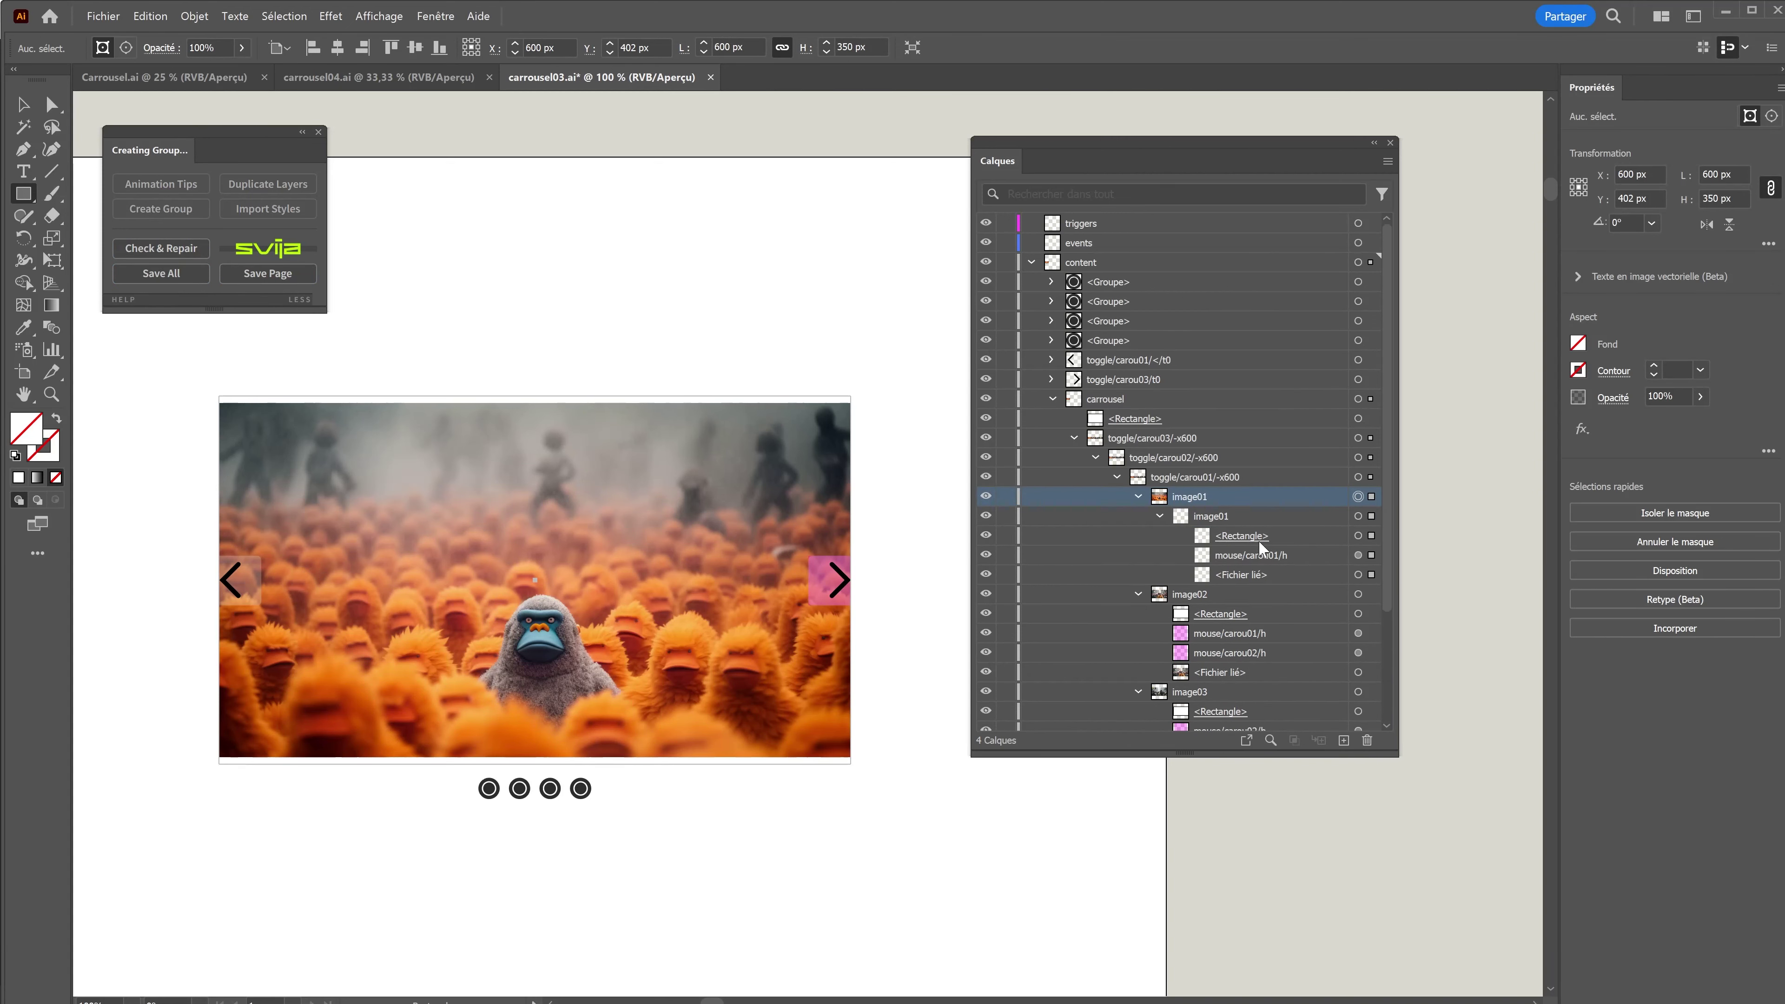
Move the clipping rectangle from the inner image01 group to the outer one and make it the outer group's clipping mask.
{"action": "left_click", "coordinate": [1261, 536]}
{"action": "left_click_drag", "start_coordinate": [1300, 536], "coordinate": [1232, 503]}
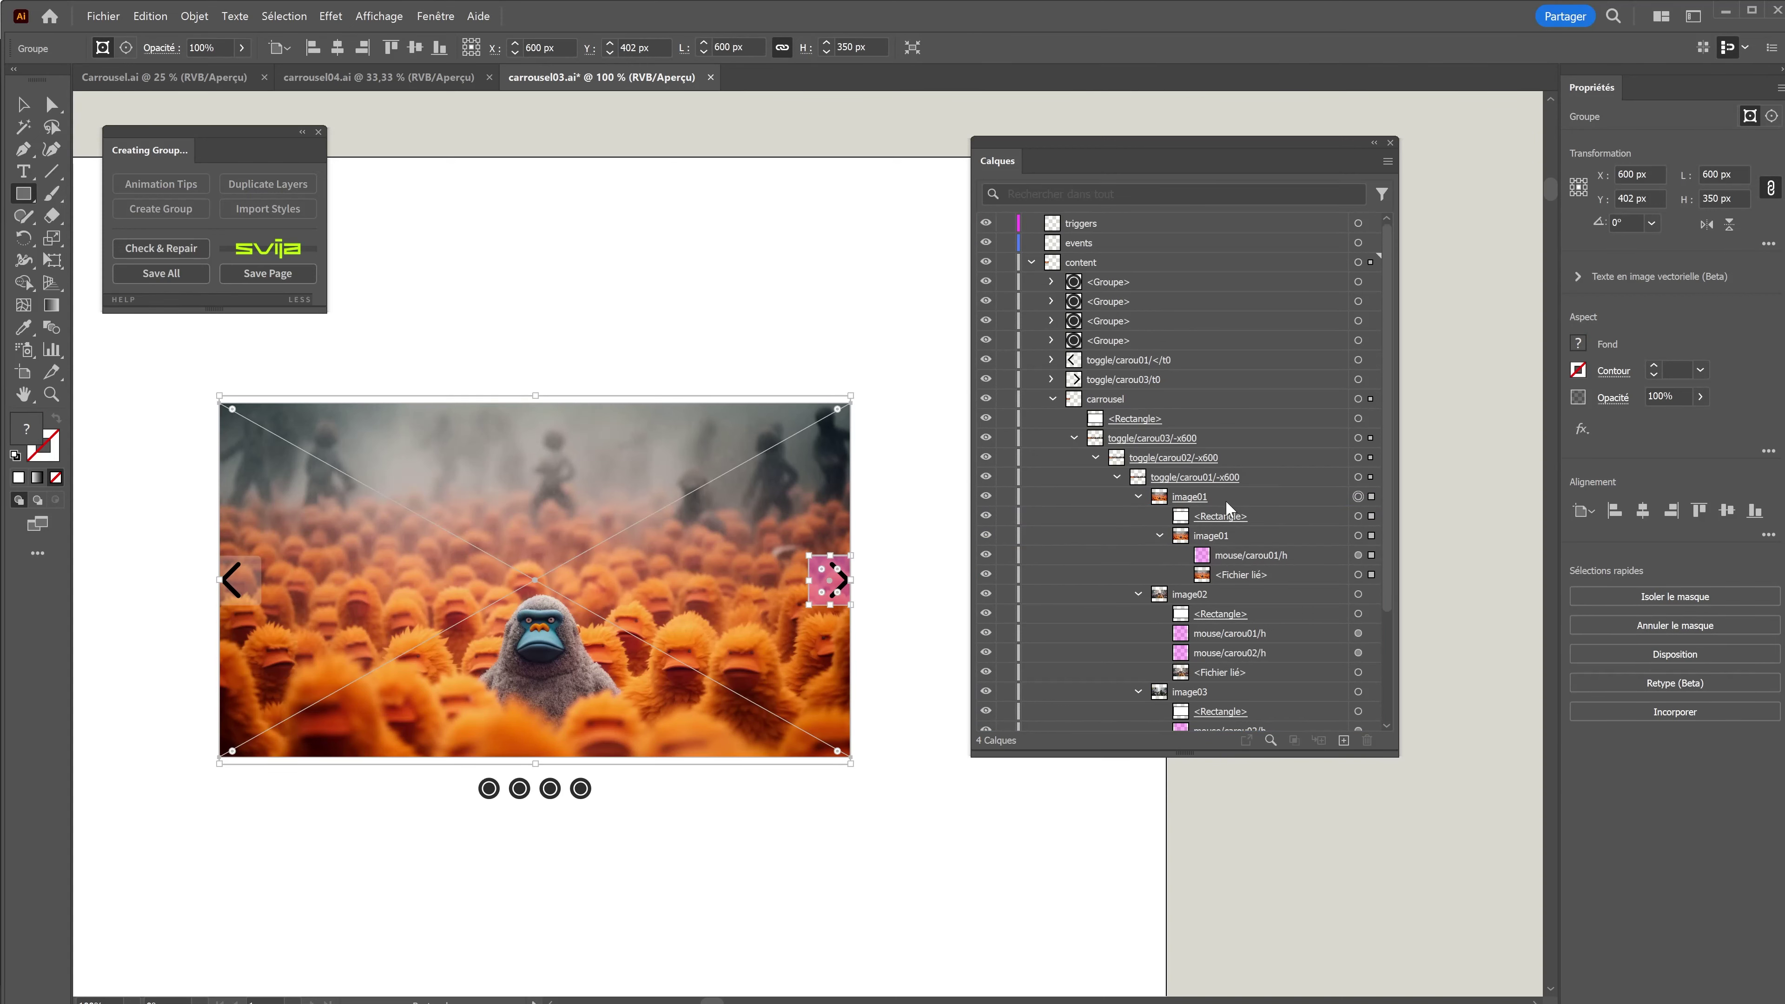
{"action": "left_click", "coordinate": [1220, 495]}
{"action": "left_click", "coordinate": [1296, 740]}
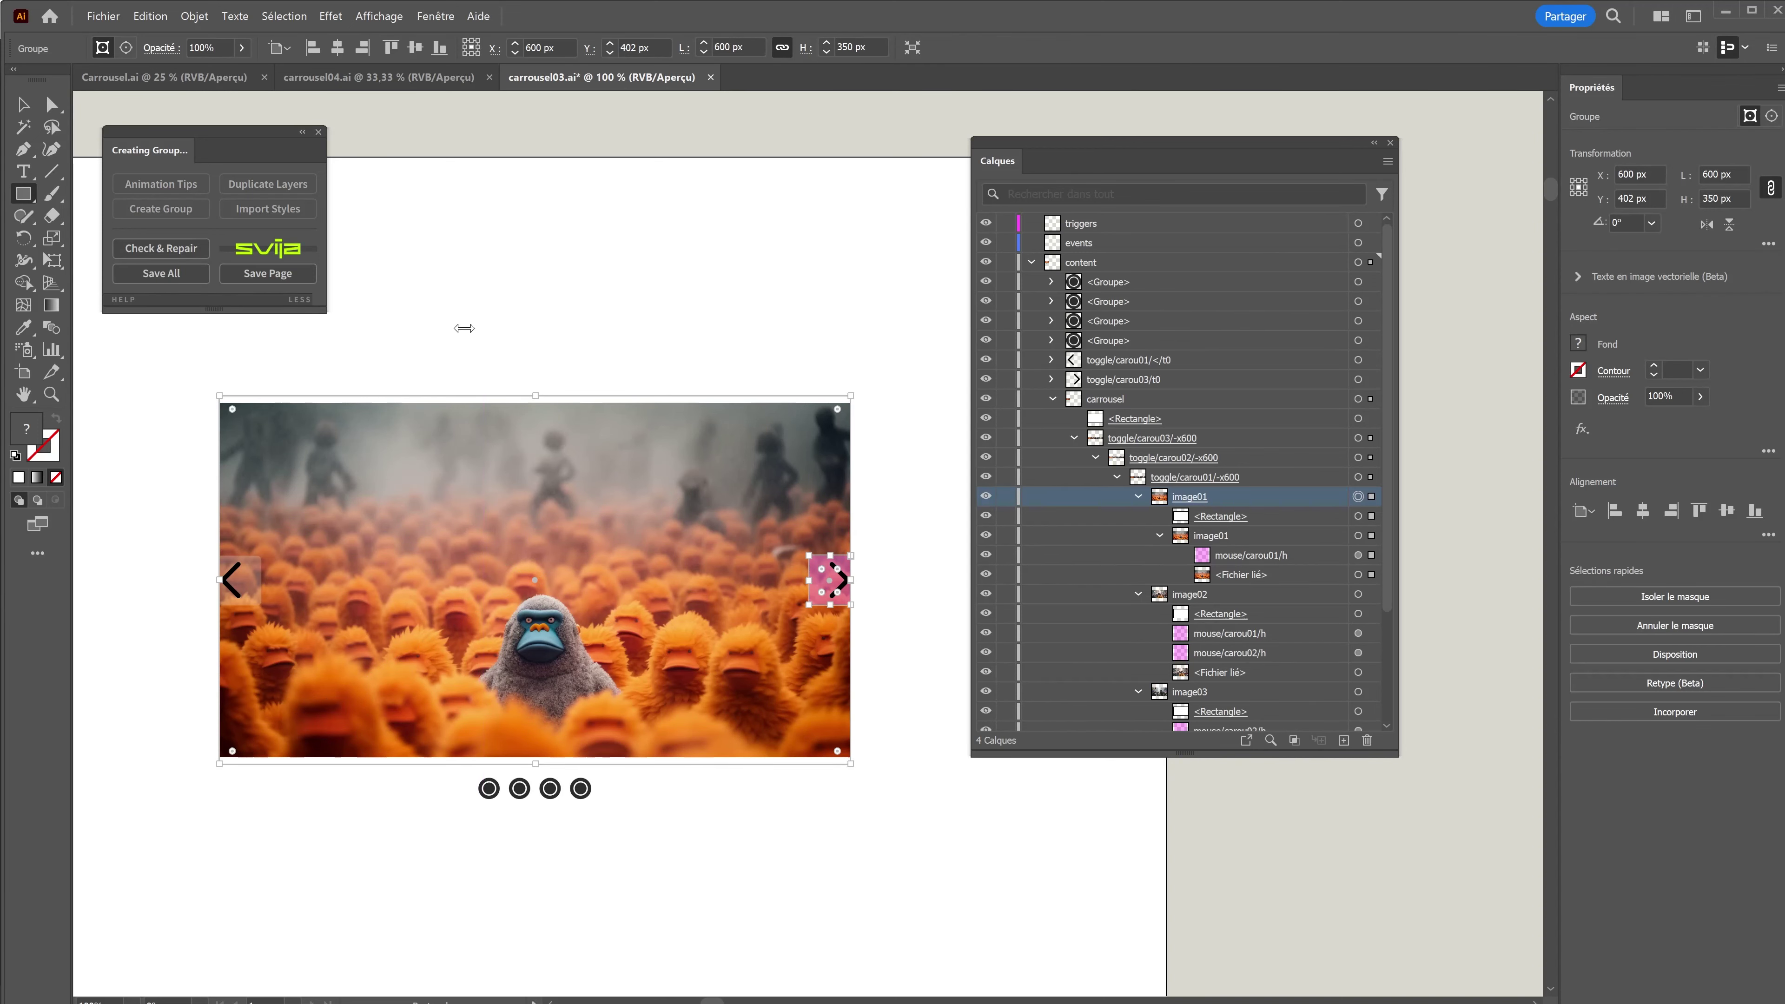
Save the page, advance to the second slide in the browser preview and return to Illustrator.
{"action": "left_click", "coordinate": [274, 274]}
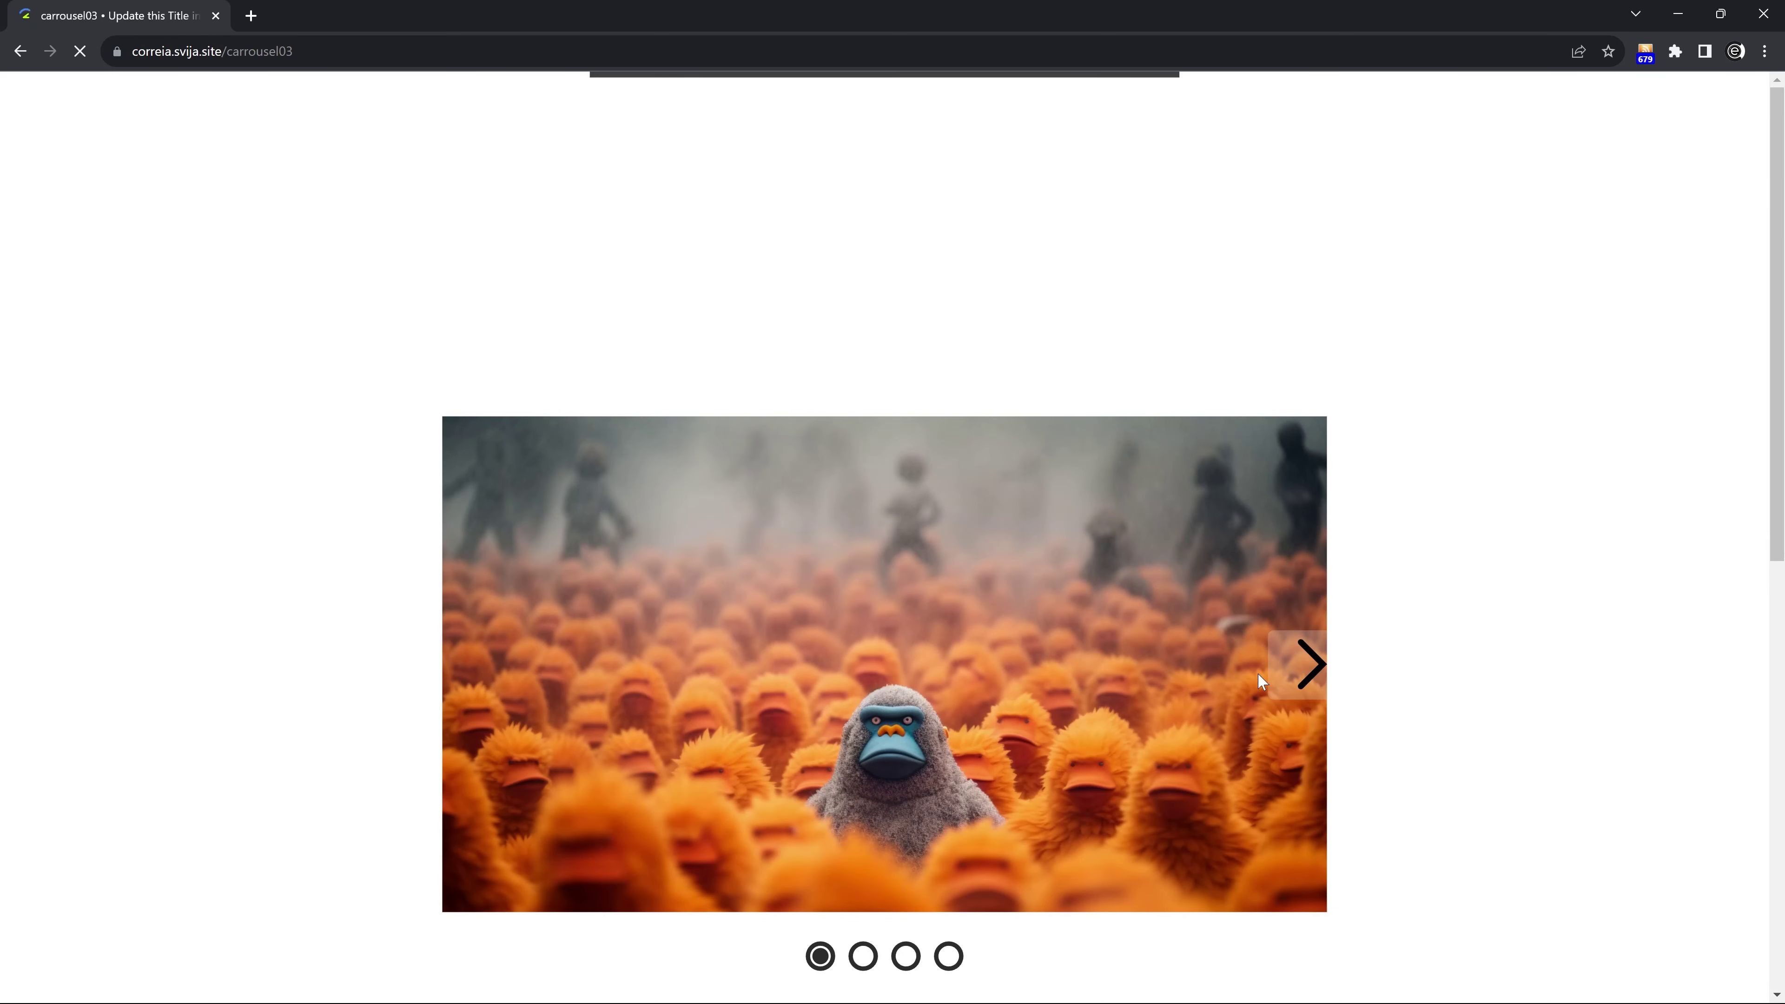
{"action": "left_click", "coordinate": [1291, 677]}
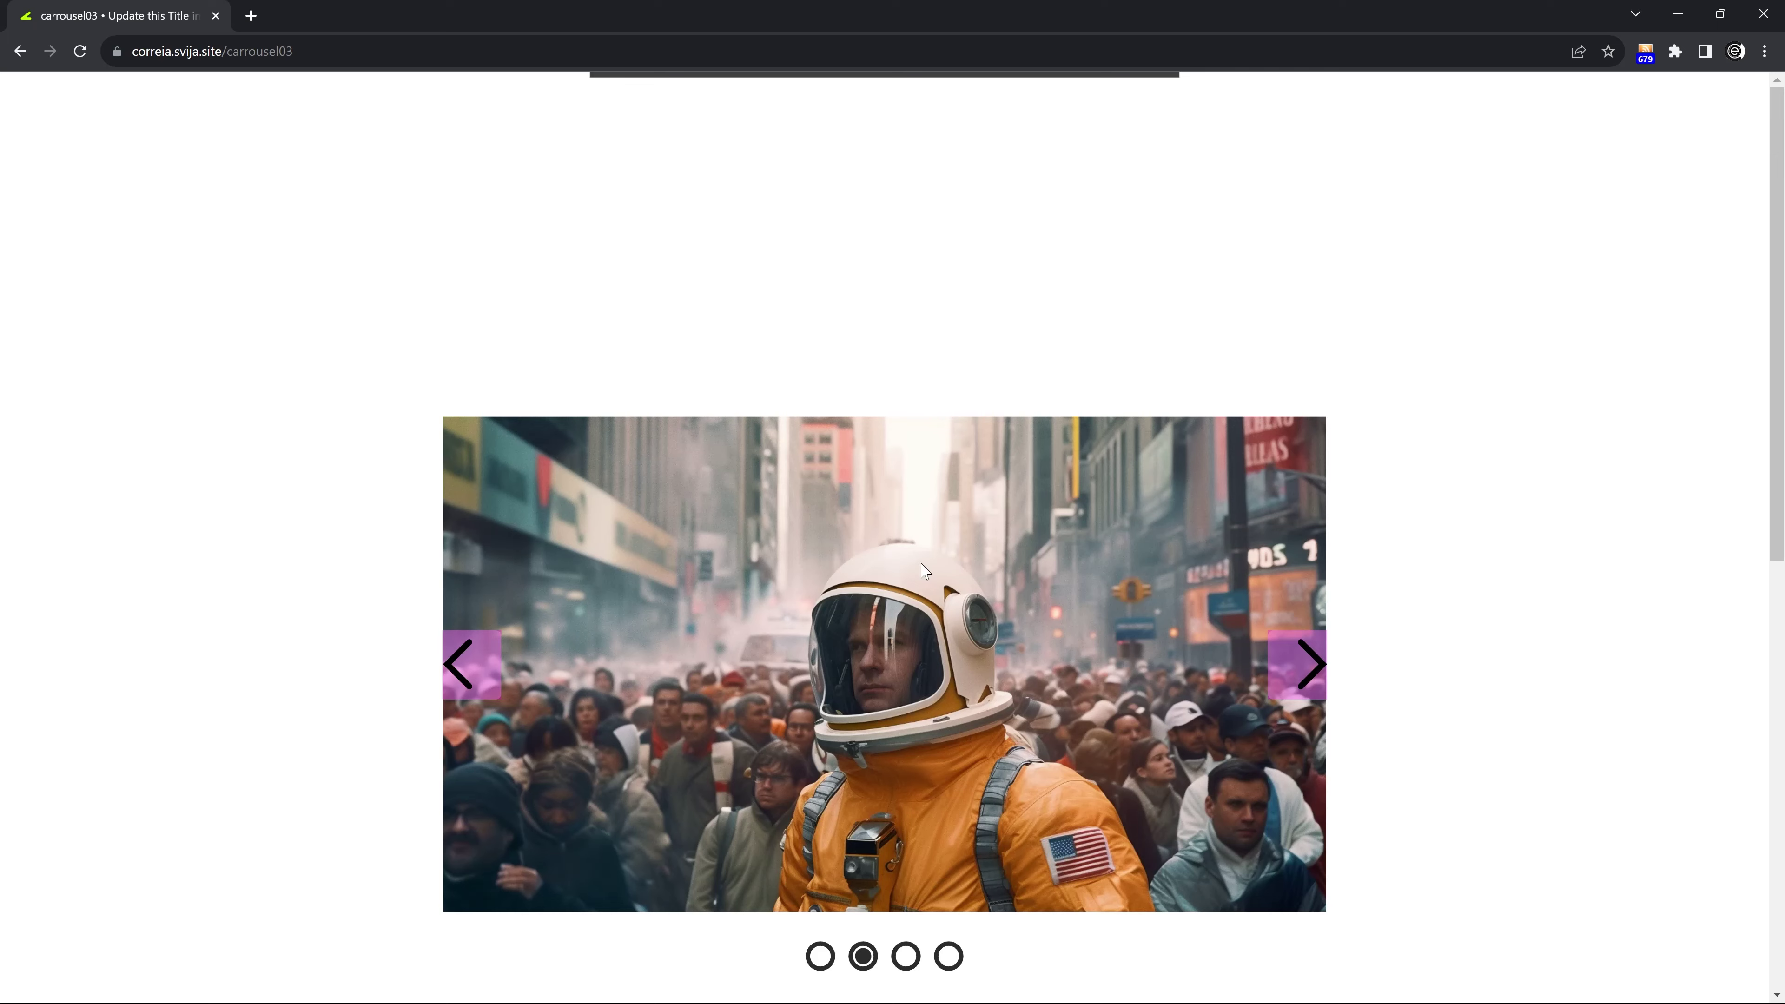
{"action": "key", "text": "alt+Tab"}
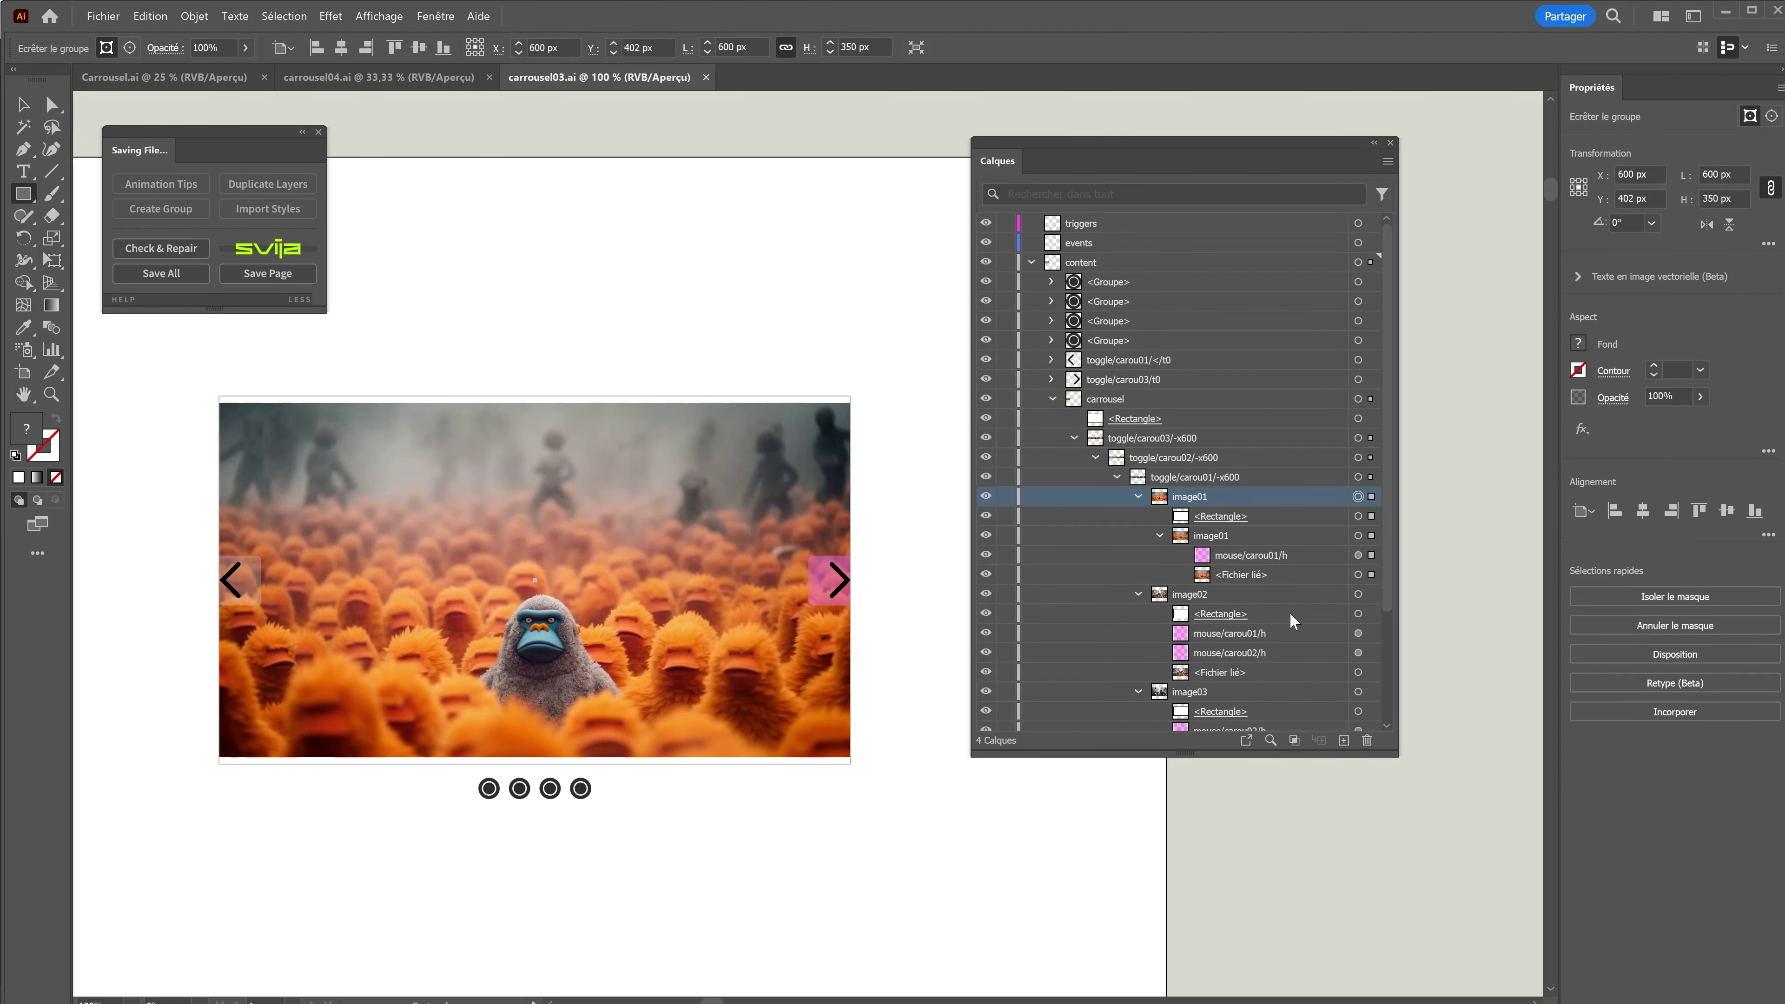
Wrap image02, image03 and image04 in same-named outer groups with Create Group, making each clipping rectangle its outer group's mask.
{"action": "left_click", "coordinate": [1375, 595]}
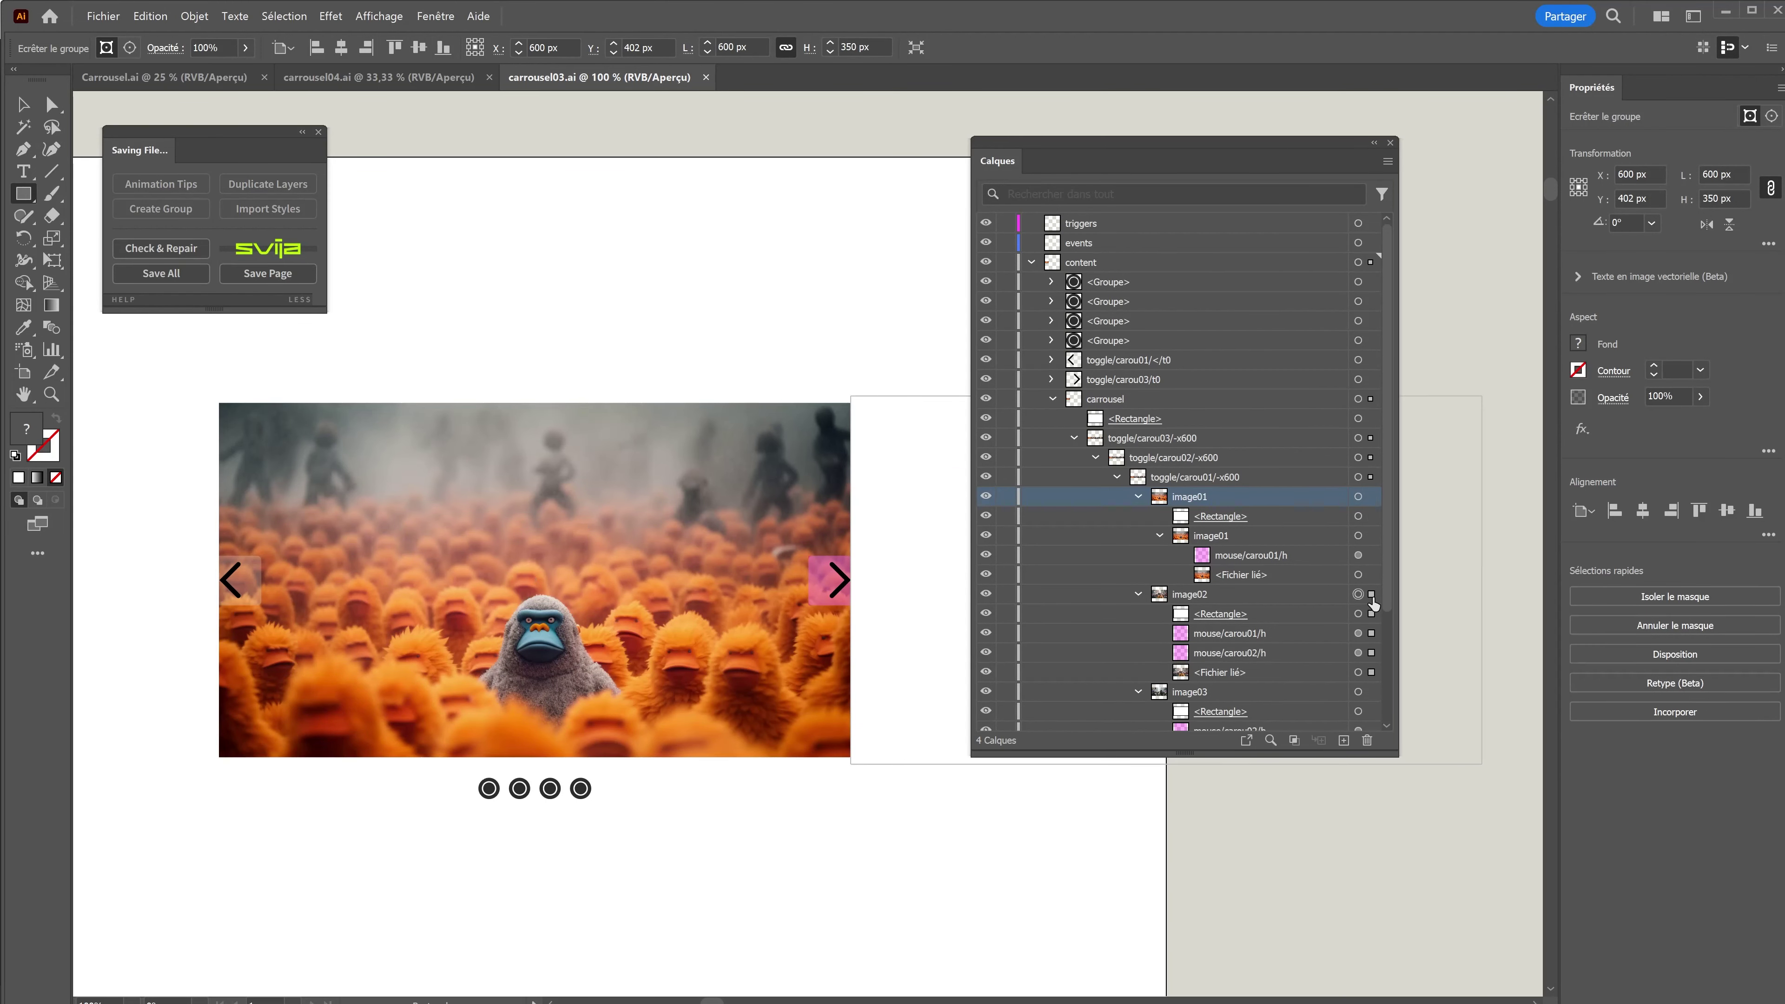
{"action": "left_click", "coordinate": [175, 250]}
{"action": "left_click", "coordinate": [160, 209]}
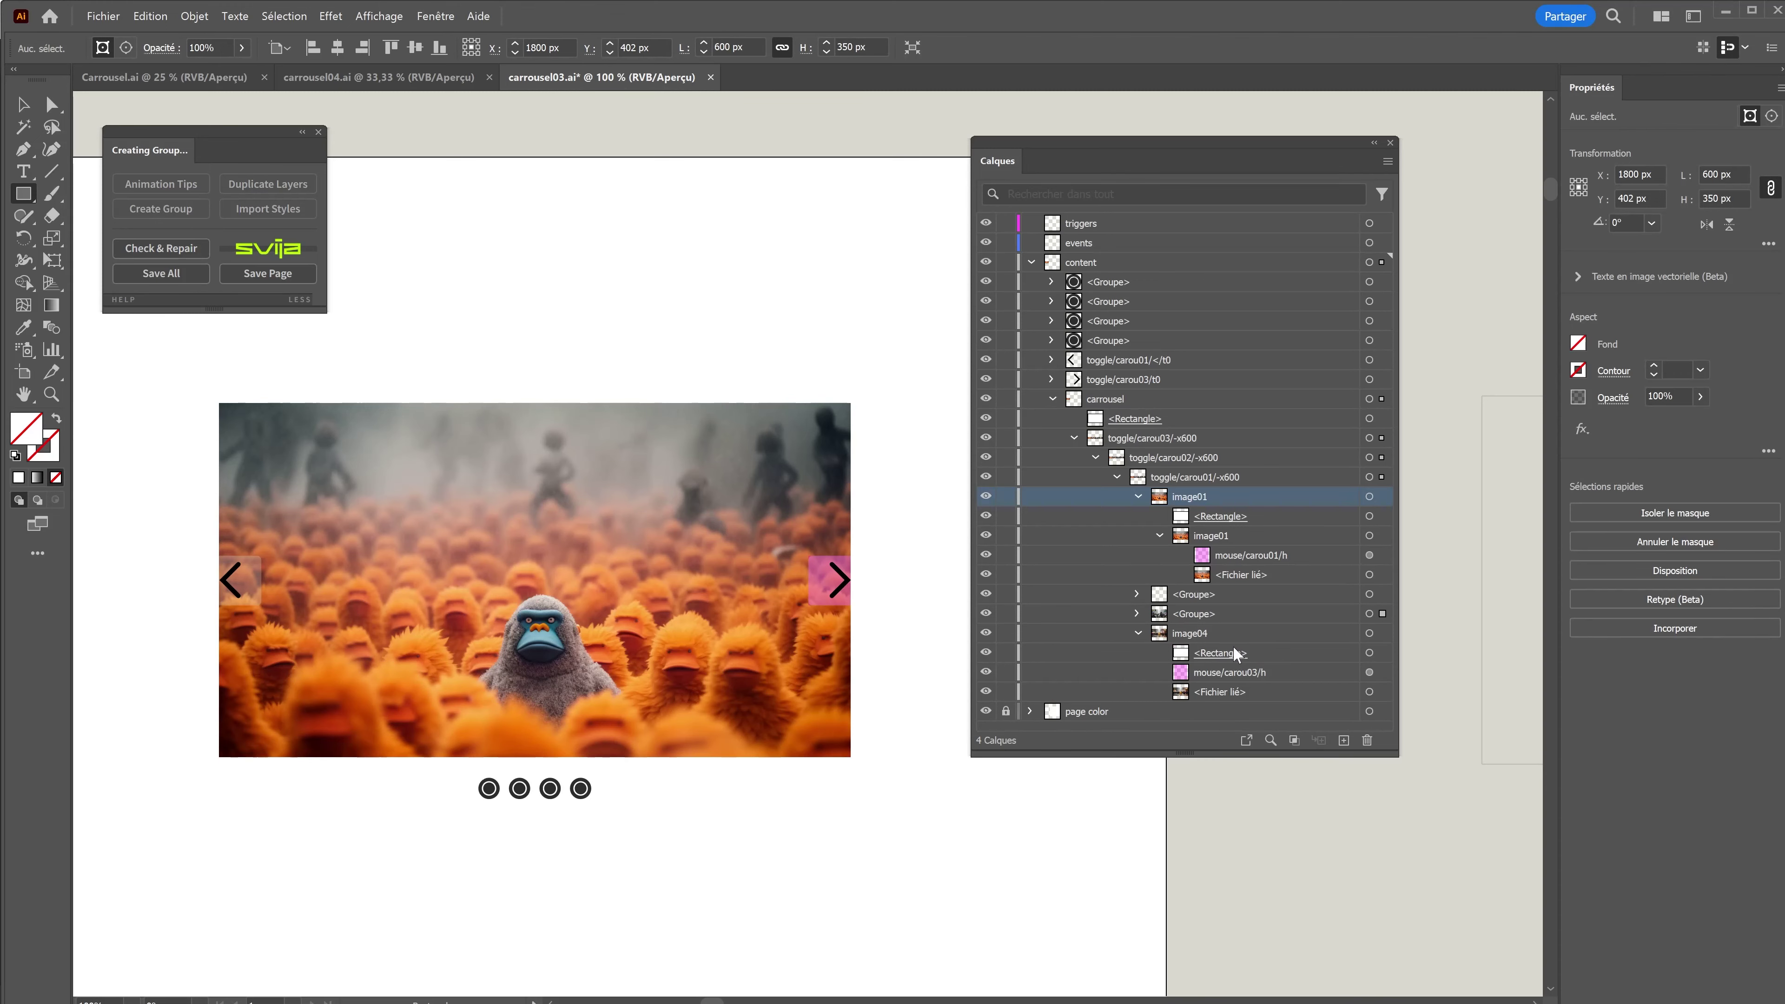
{"action": "left_click", "coordinate": [148, 211]}
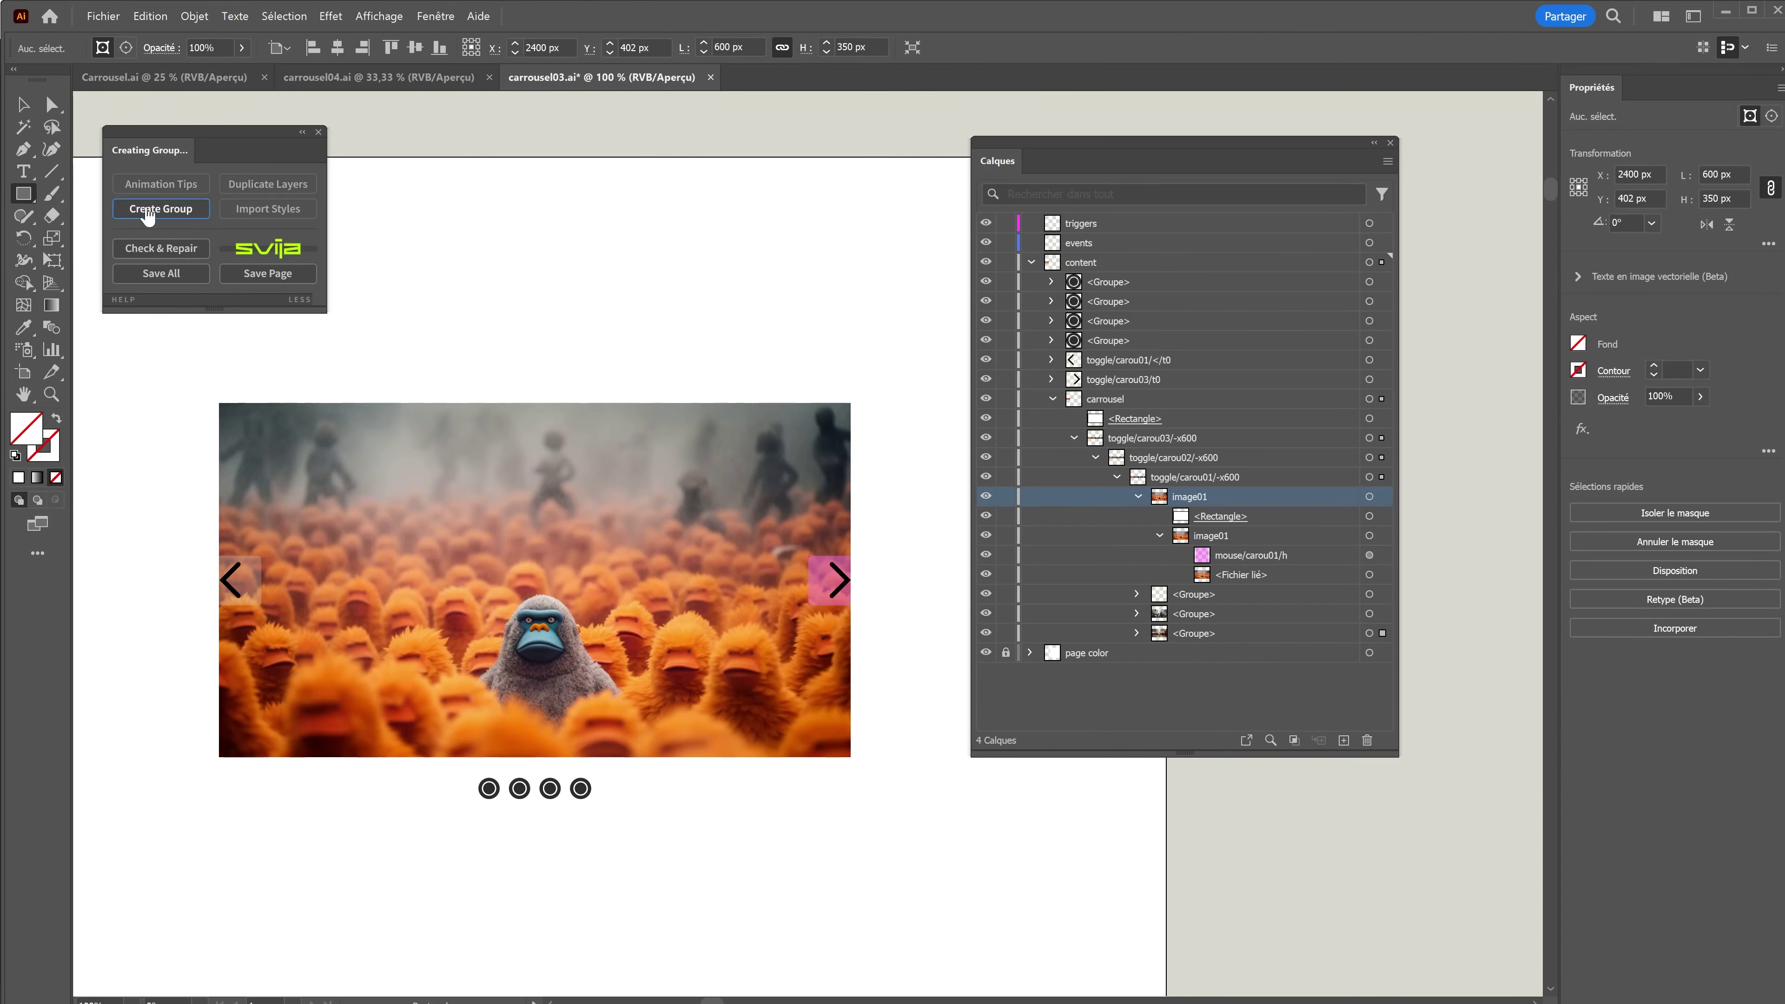
{"action": "left_click", "coordinate": [1198, 596]}
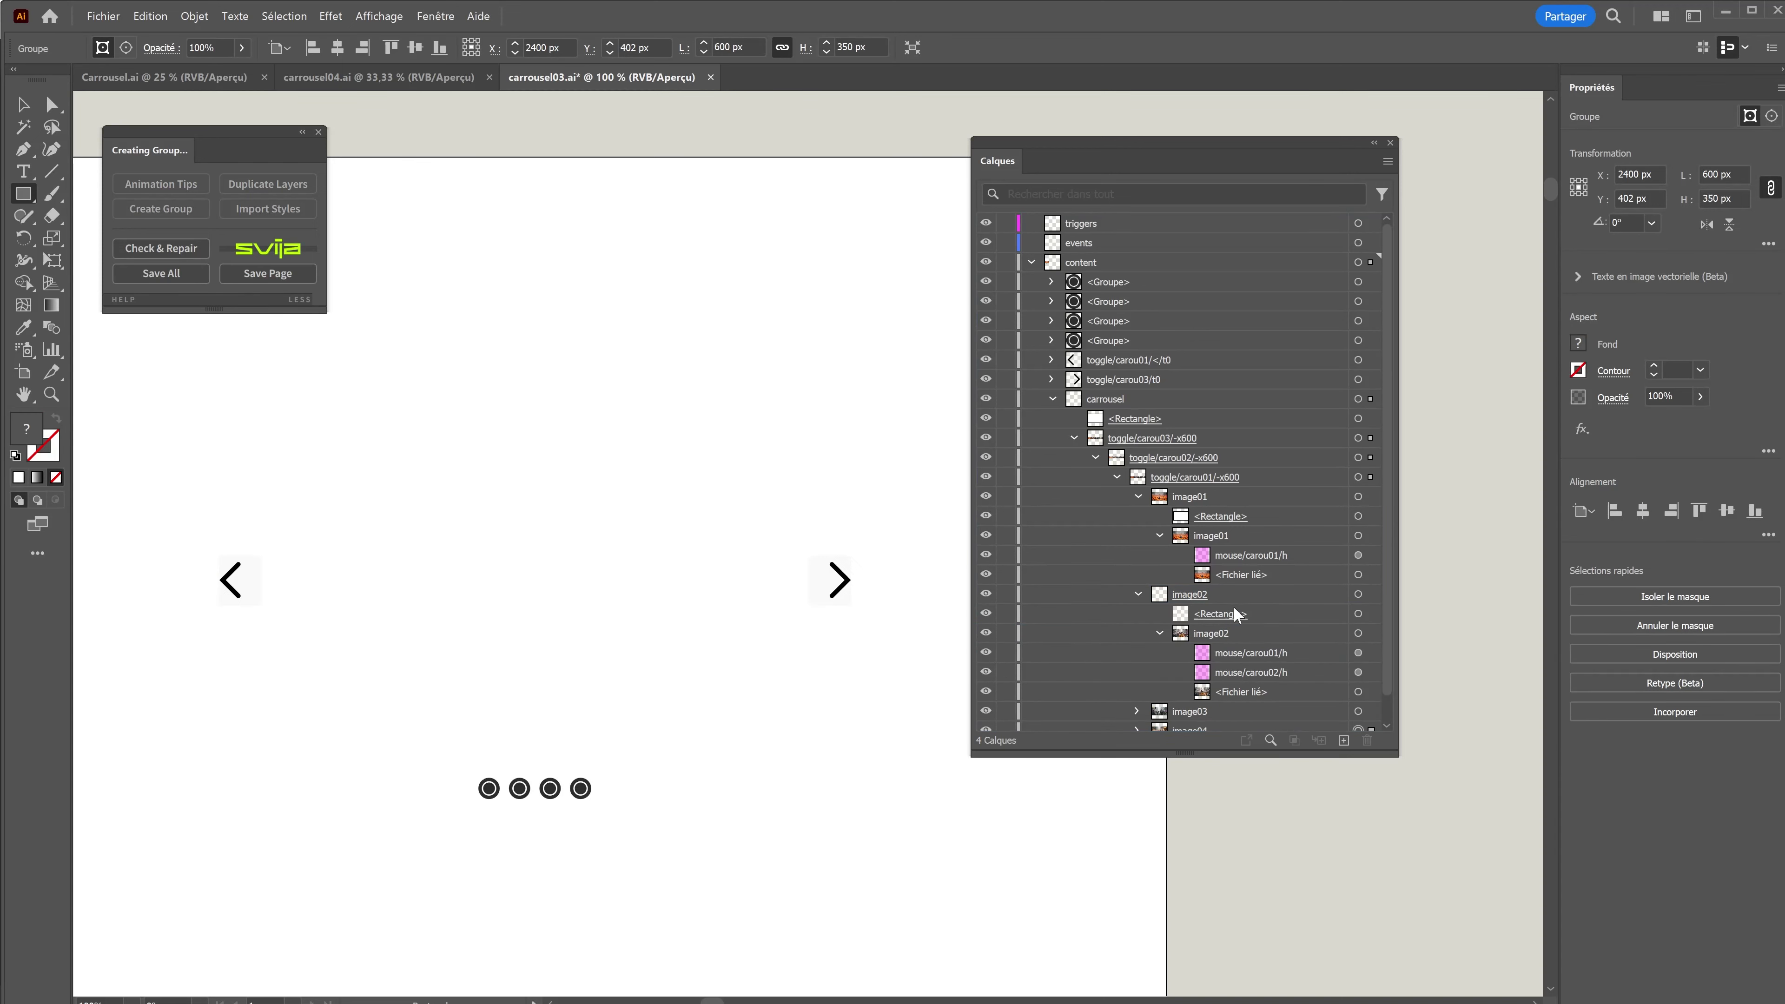
{"action": "left_click", "coordinate": [1221, 594]}
{"action": "scroll", "coordinate": [1301, 597], "scroll_direction": "down", "scroll_amount": 1}
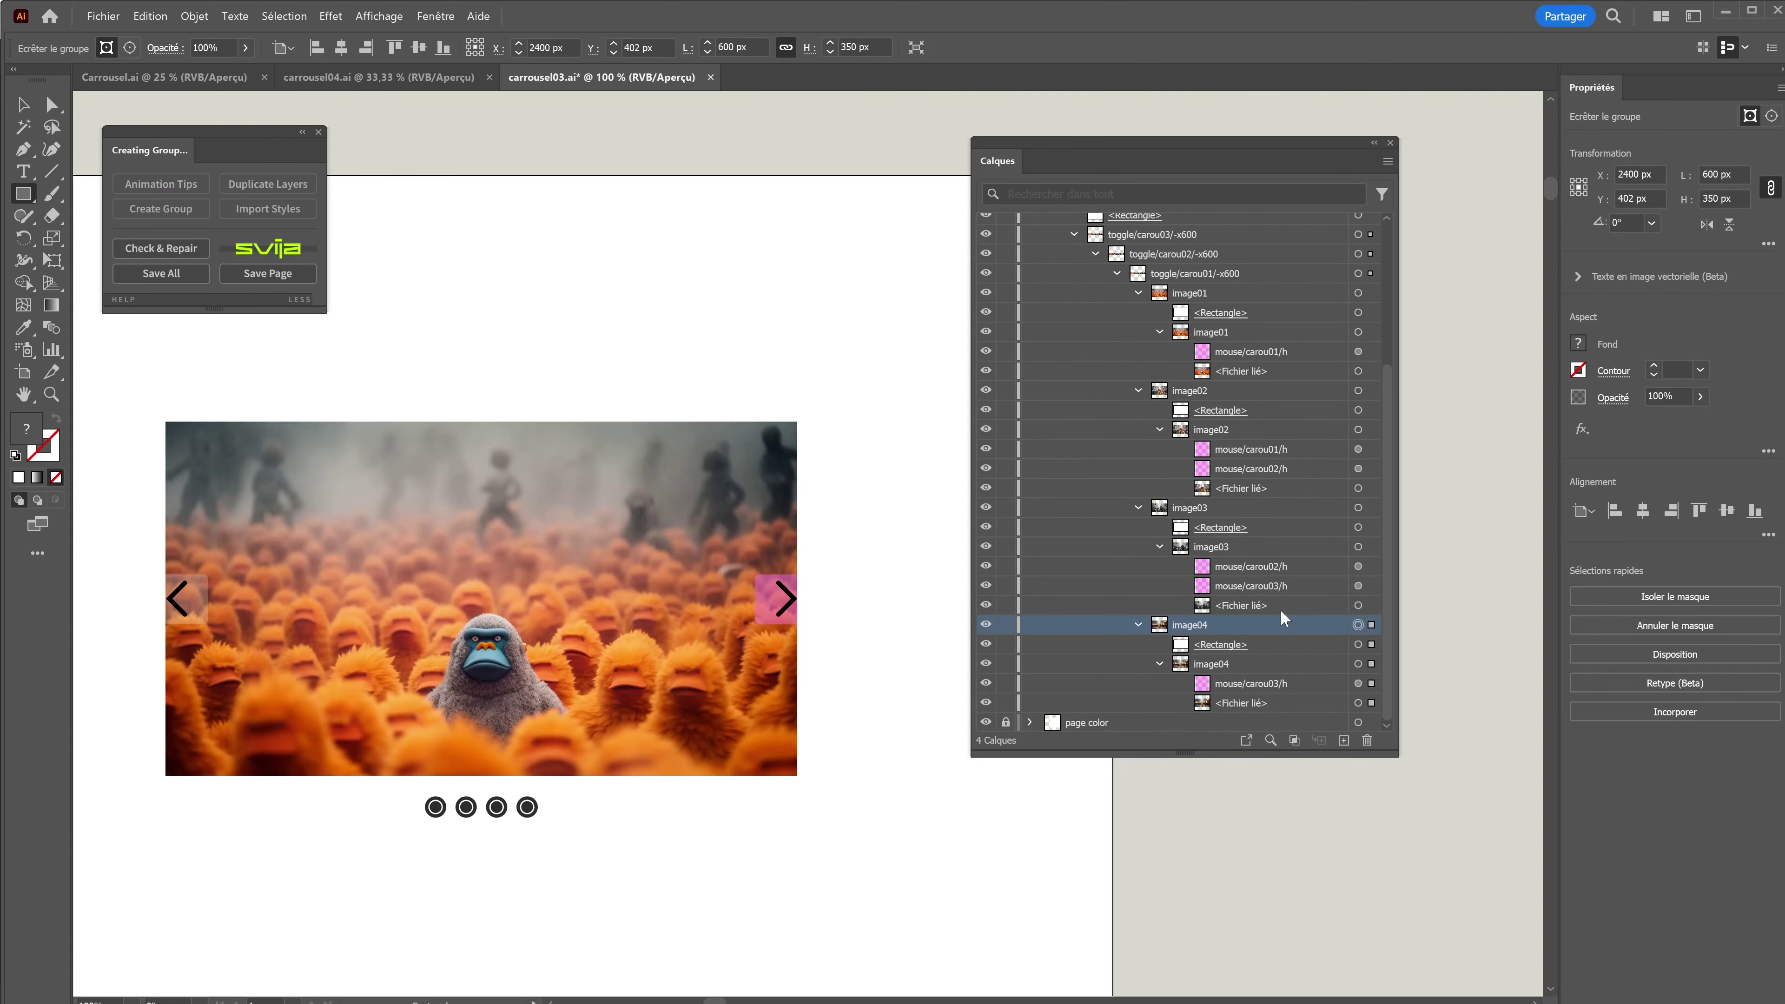
Advance to the astronaut slide in the browser preview to check the regrouped images, and return to Illustrator.
{"action": "key", "text": "alt+Tab"}
{"action": "left_click", "coordinate": [1313, 666]}
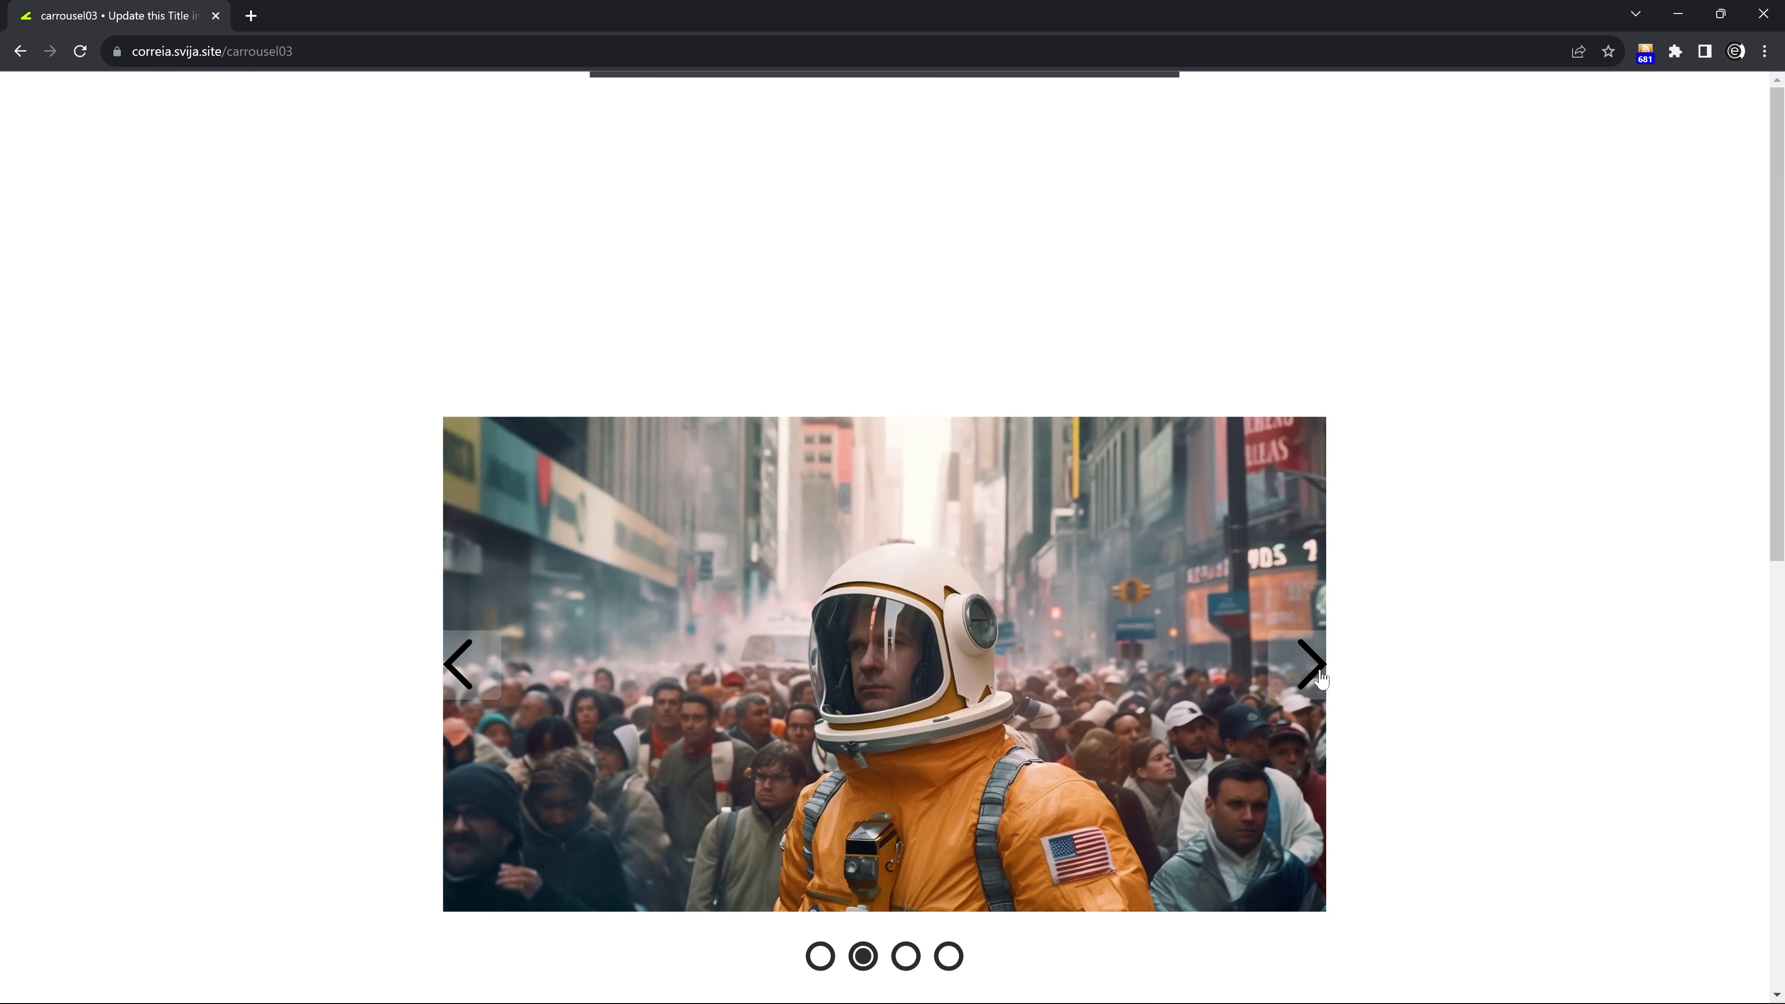
{"action": "left_click", "coordinate": [1678, 14]}
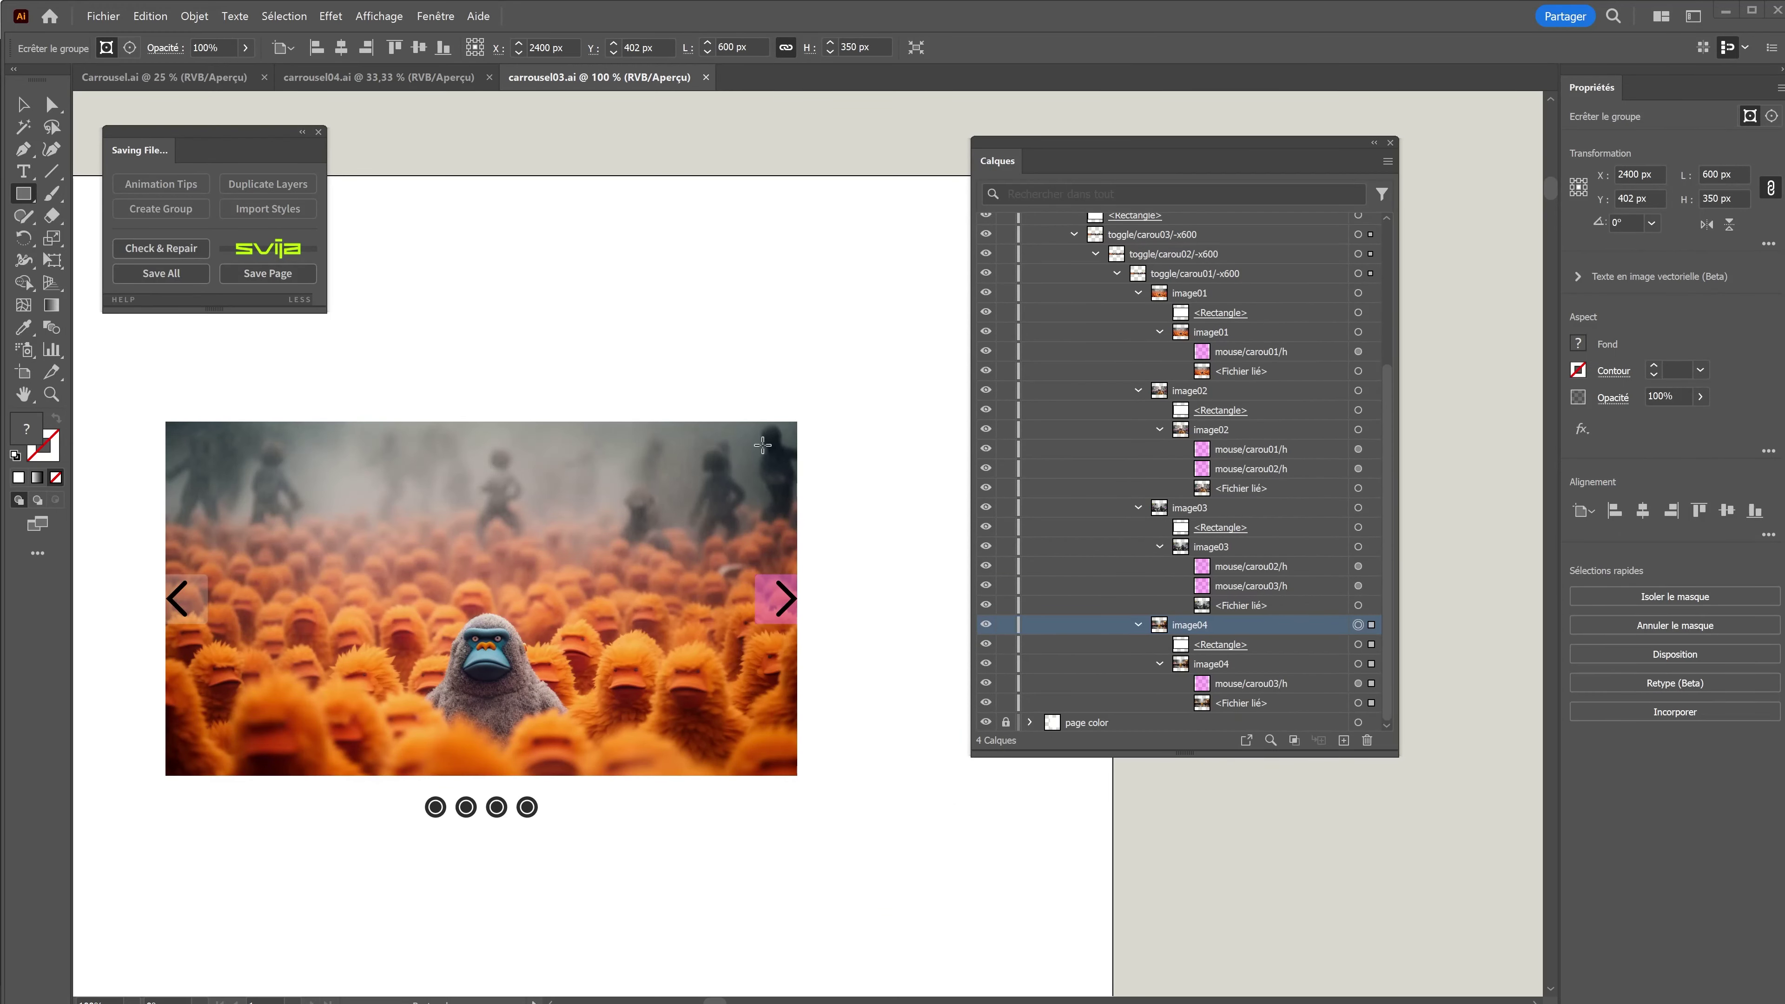
Hide the carrousel group's clipping rectangle to reveal the full strip of slides.
{"action": "scroll", "coordinate": [1169, 506], "scroll_direction": "up", "scroll_amount": 3}
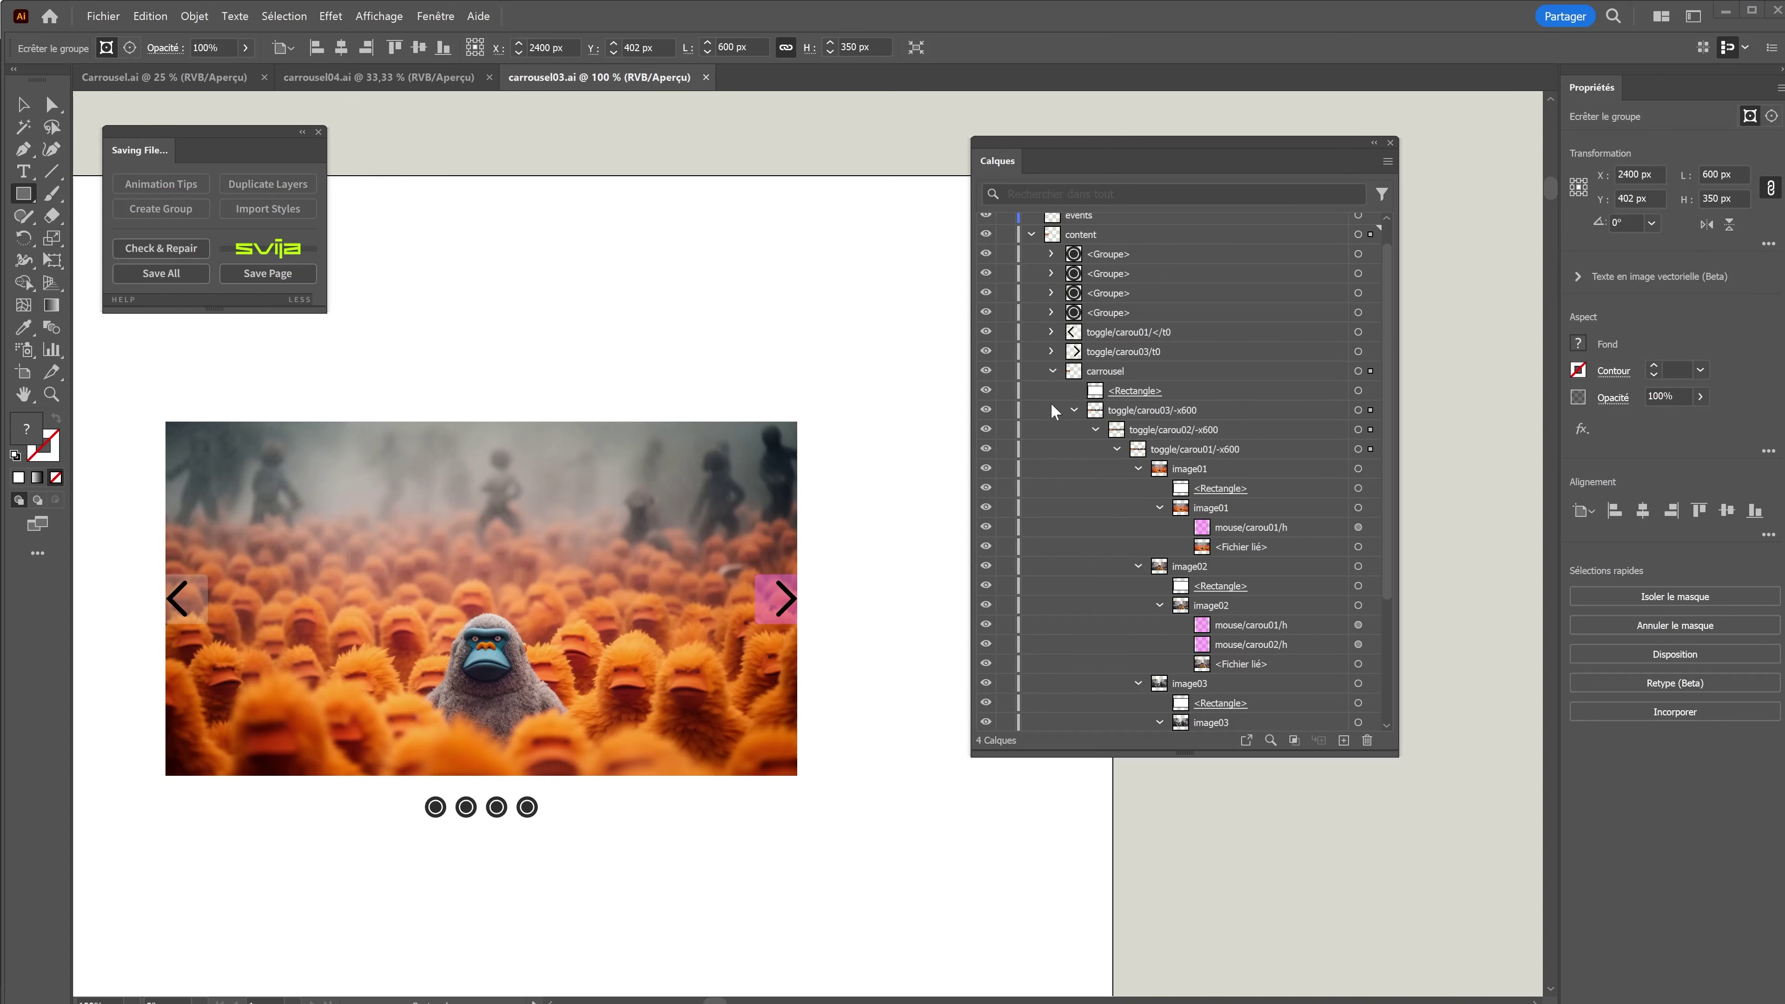
{"action": "left_click", "coordinate": [986, 392]}
{"action": "scroll", "coordinate": [701, 515], "scroll_direction": "right", "scroll_amount": 10}
{"action": "scroll", "coordinate": [701, 515], "scroll_direction": "down", "scroll_amount": 1}
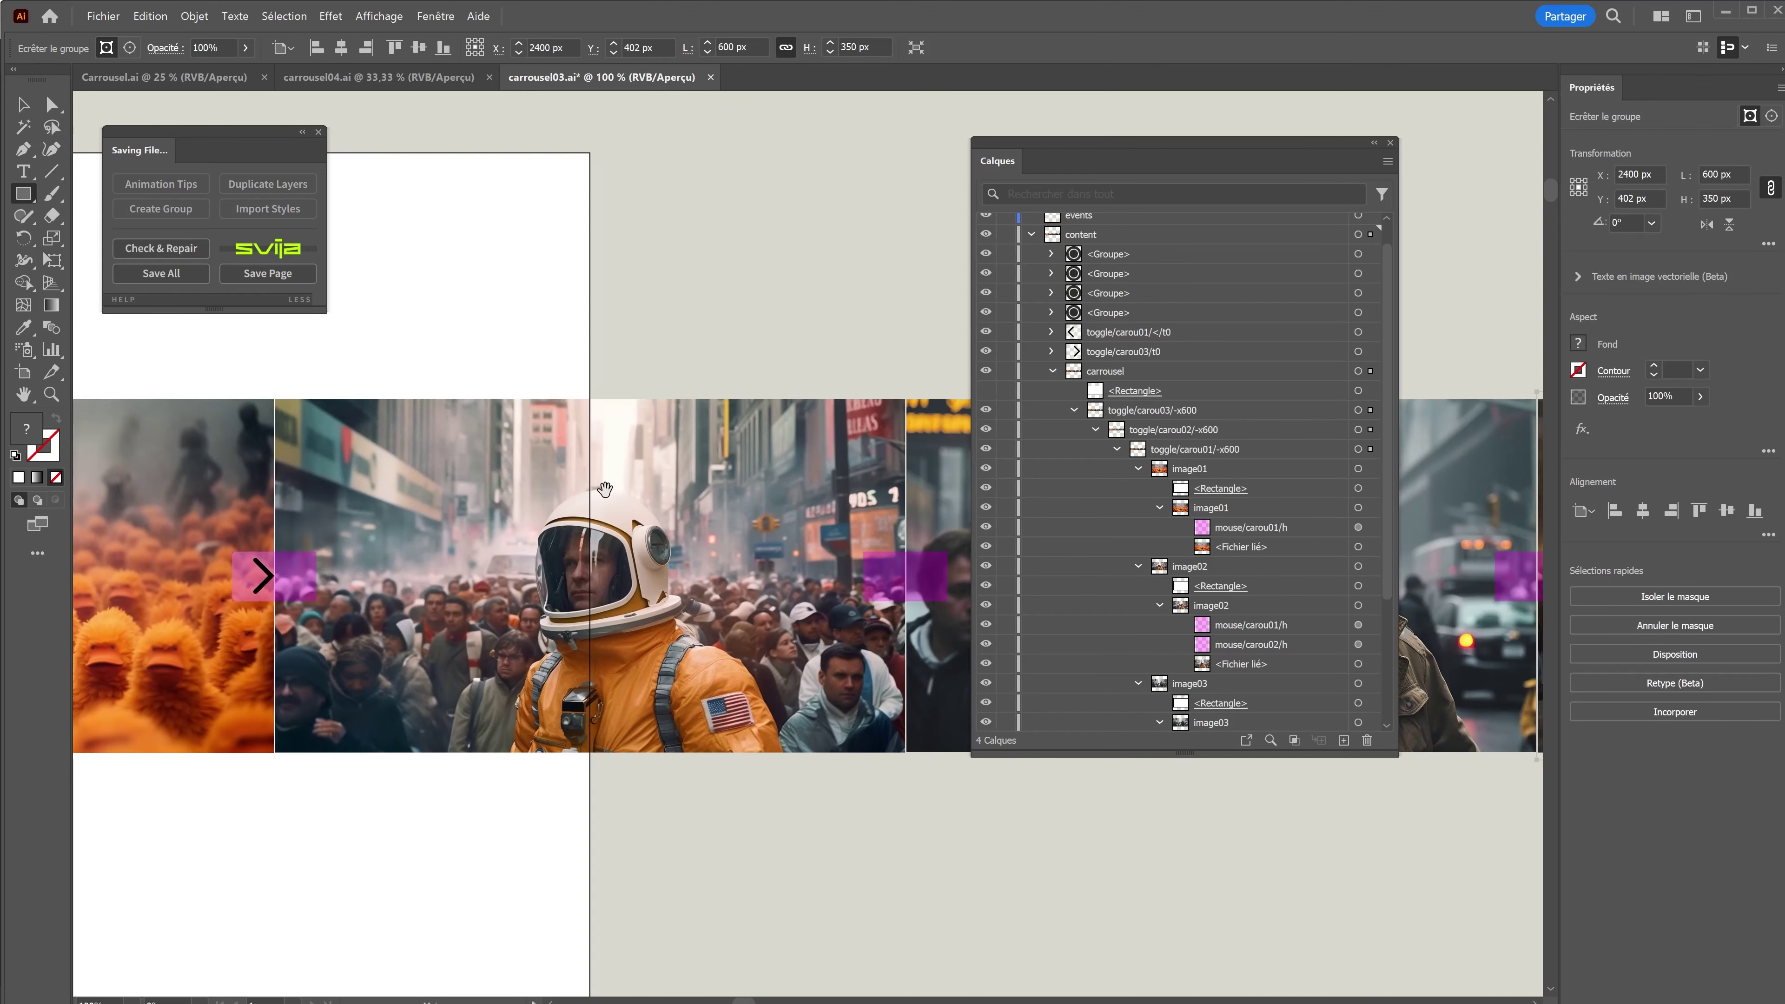
Select the linked astronaut image in image02 and enlarge it from its center to about 1104 px wide.
{"action": "scroll", "coordinate": [1034, 546], "scroll_direction": "down", "scroll_amount": 2}
{"action": "left_click", "coordinate": [1037, 683]}
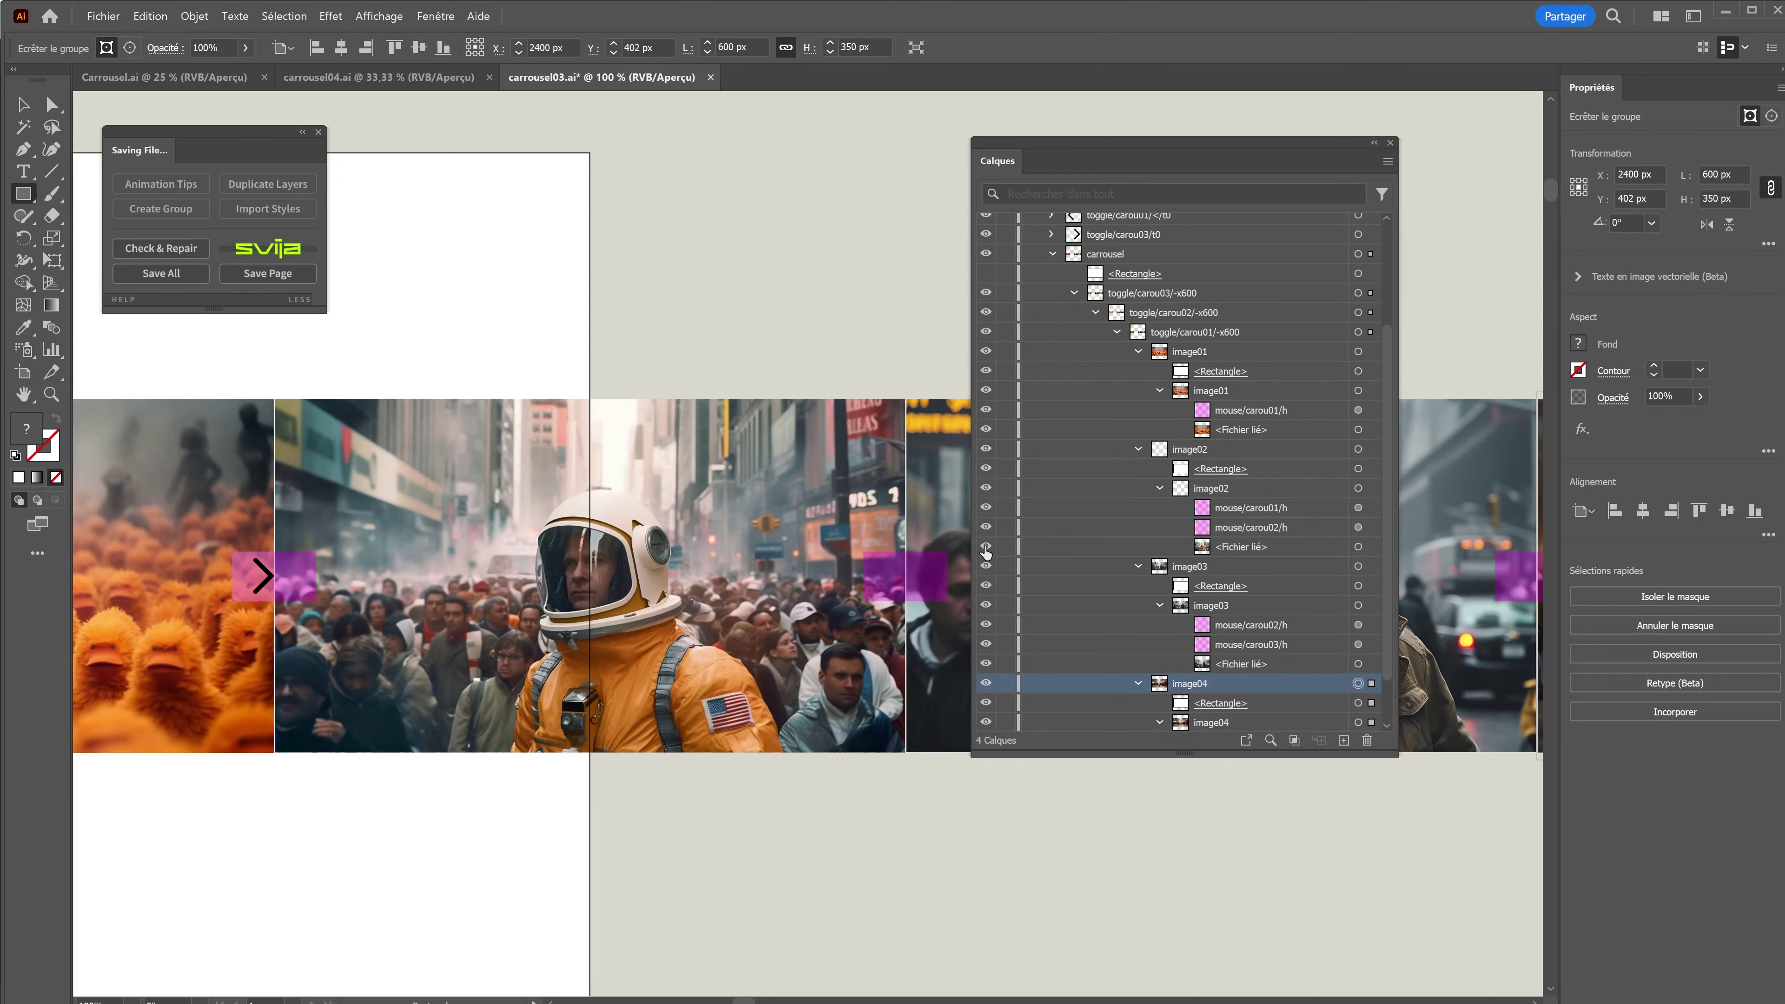
{"action": "left_click", "coordinate": [753, 477]}
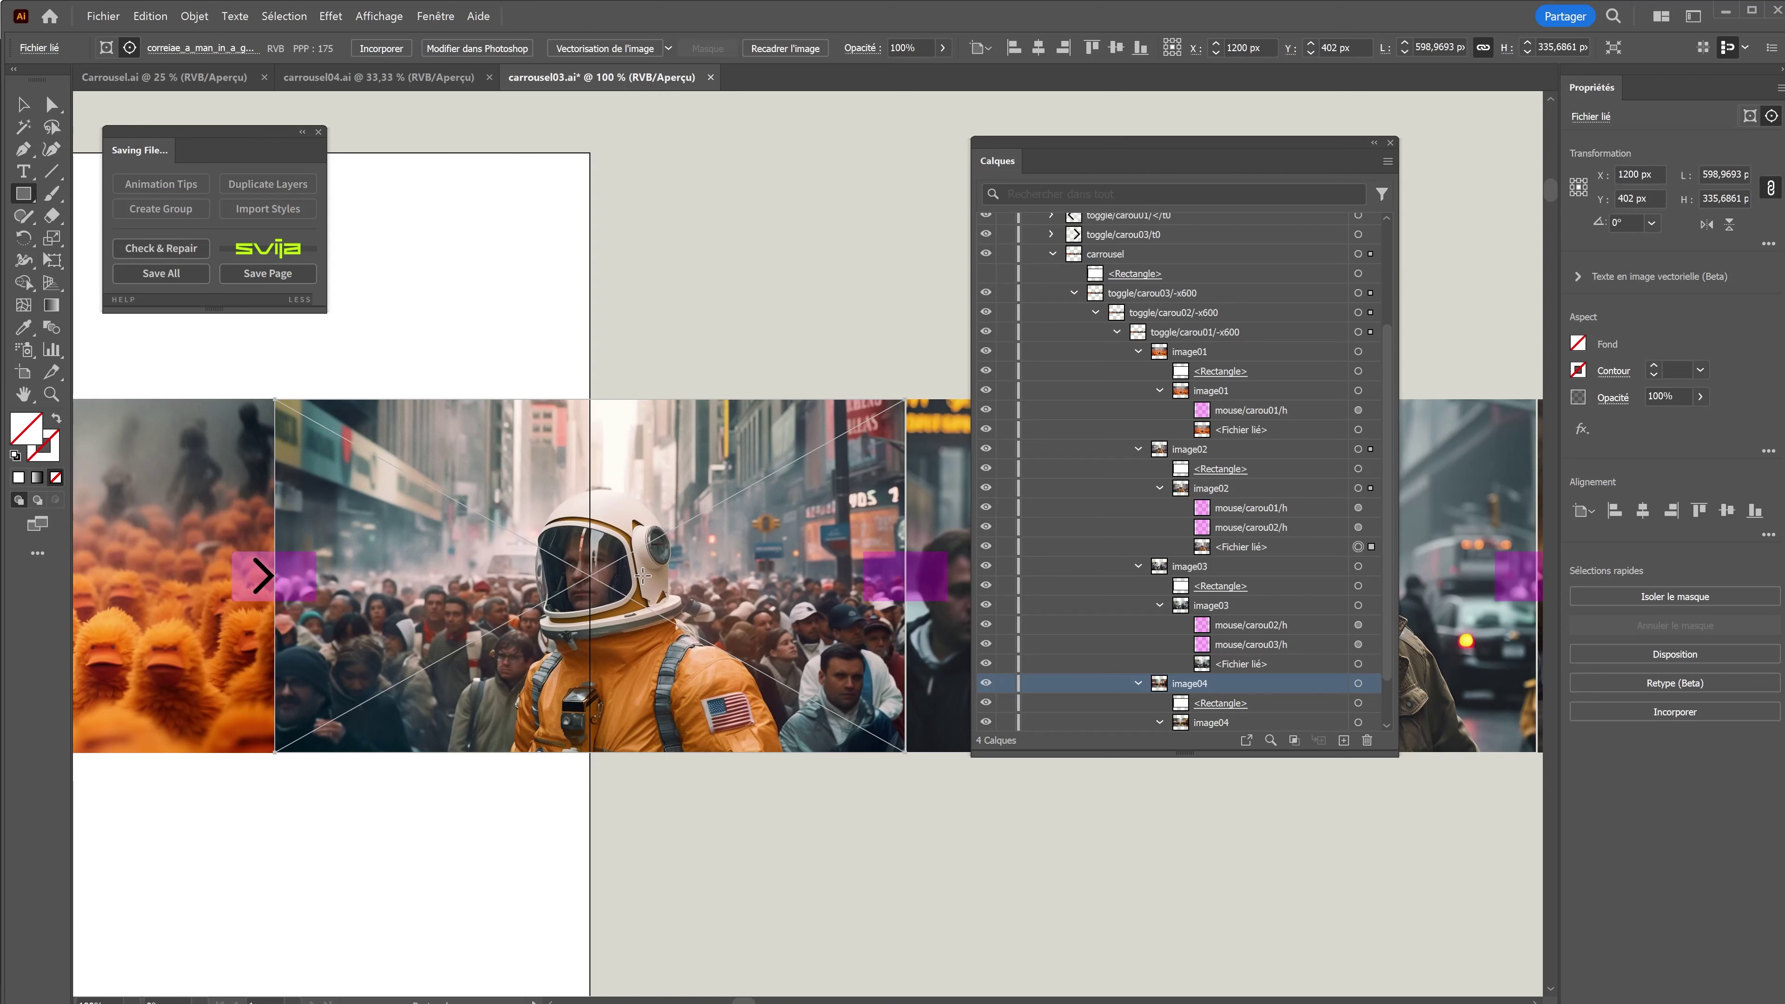
{"action": "left_click", "coordinate": [23, 104]}
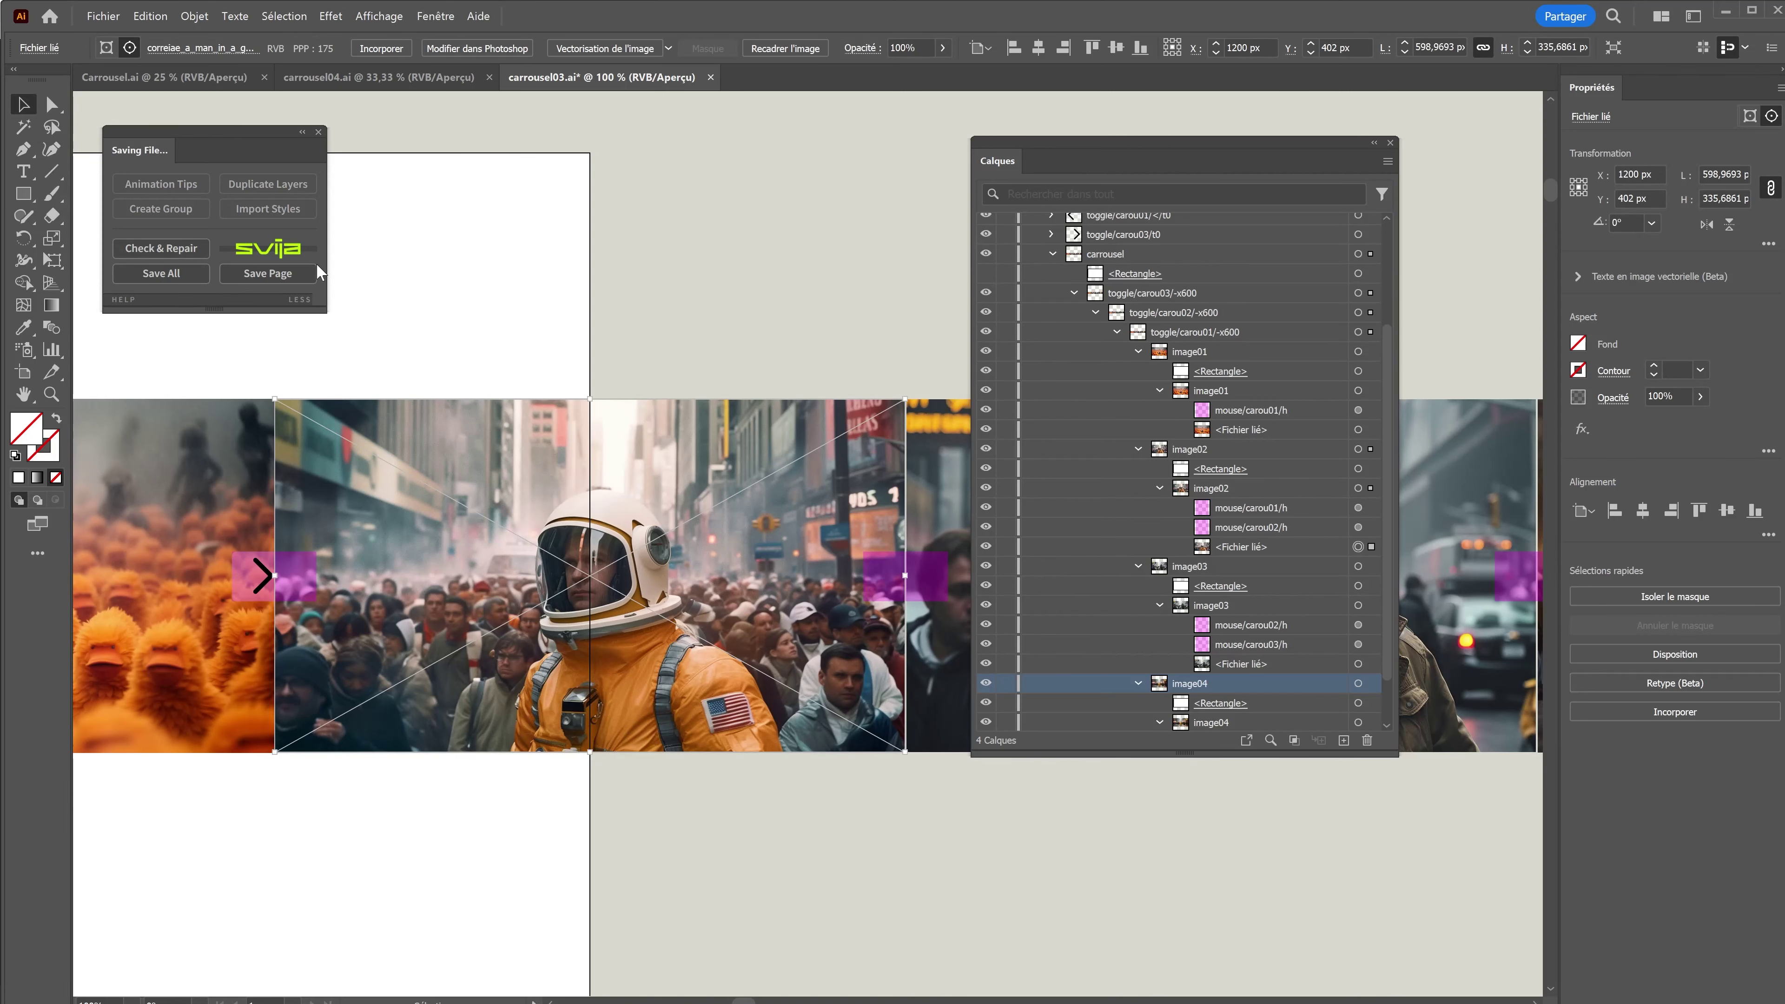
{"action": "left_click_drag", "start_coordinate": [907, 398], "coordinate": [1170, 248]}
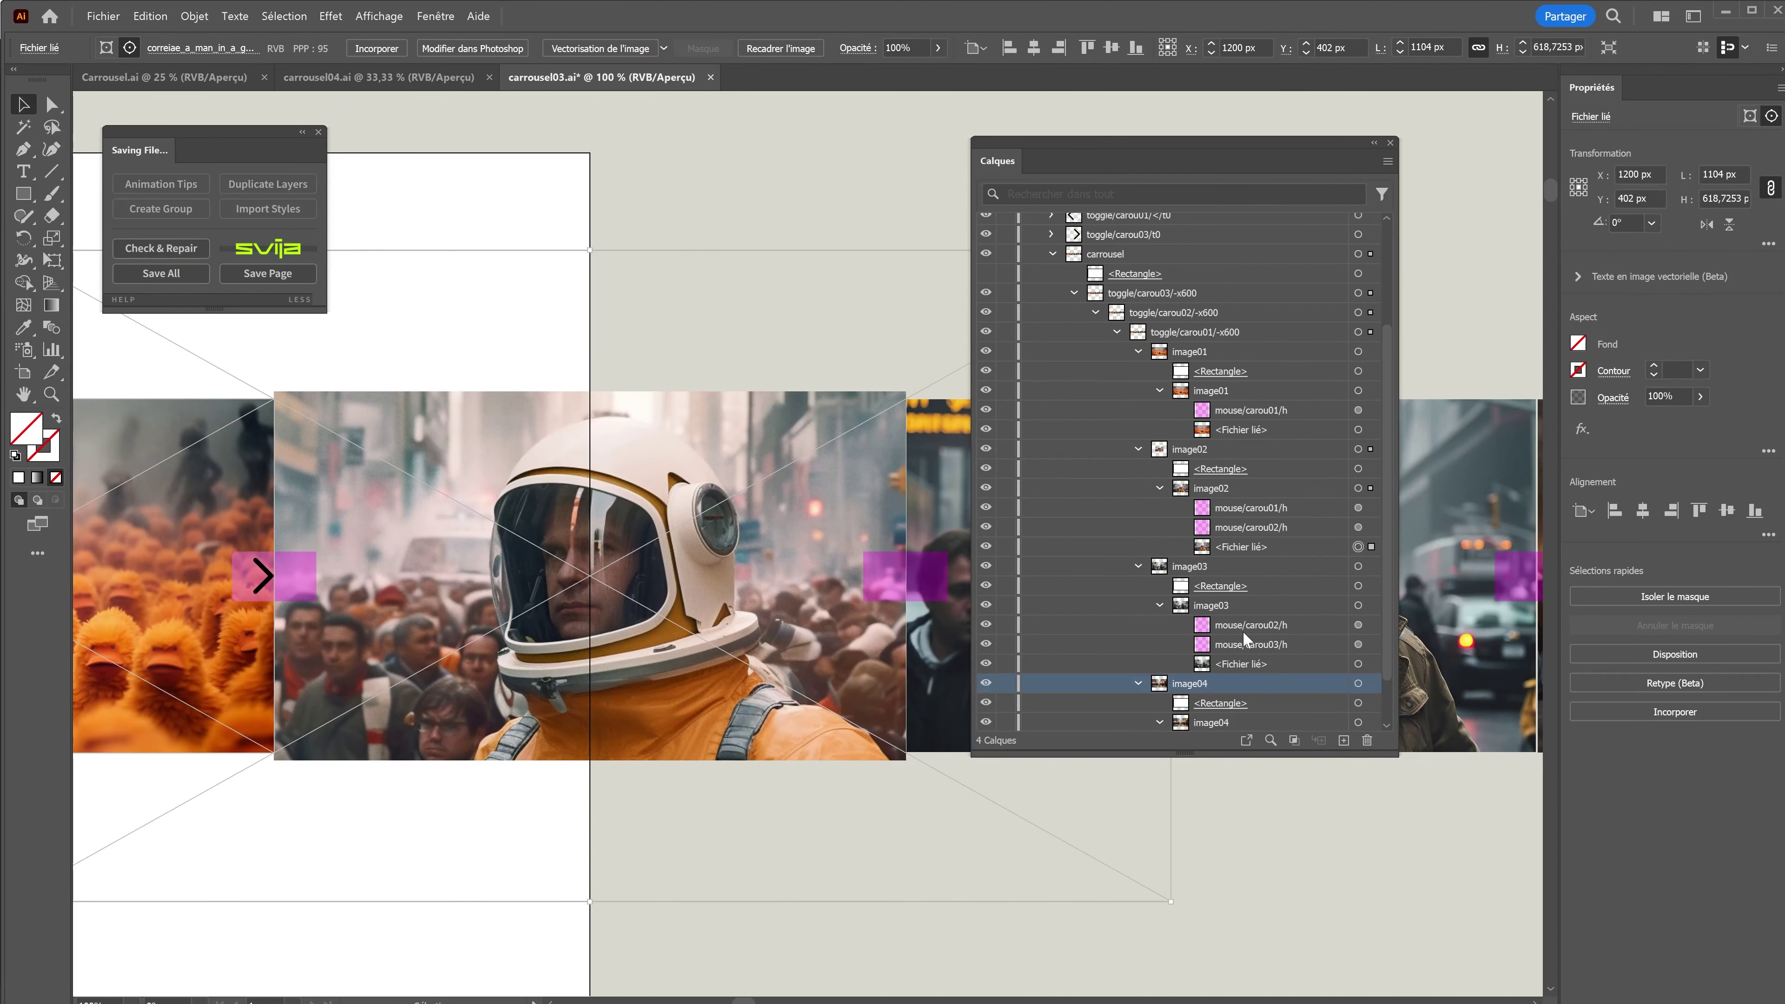
Save the page, check the enlarged astronaut image in the browser preview and return to Illustrator.
{"action": "left_click", "coordinate": [1246, 588]}
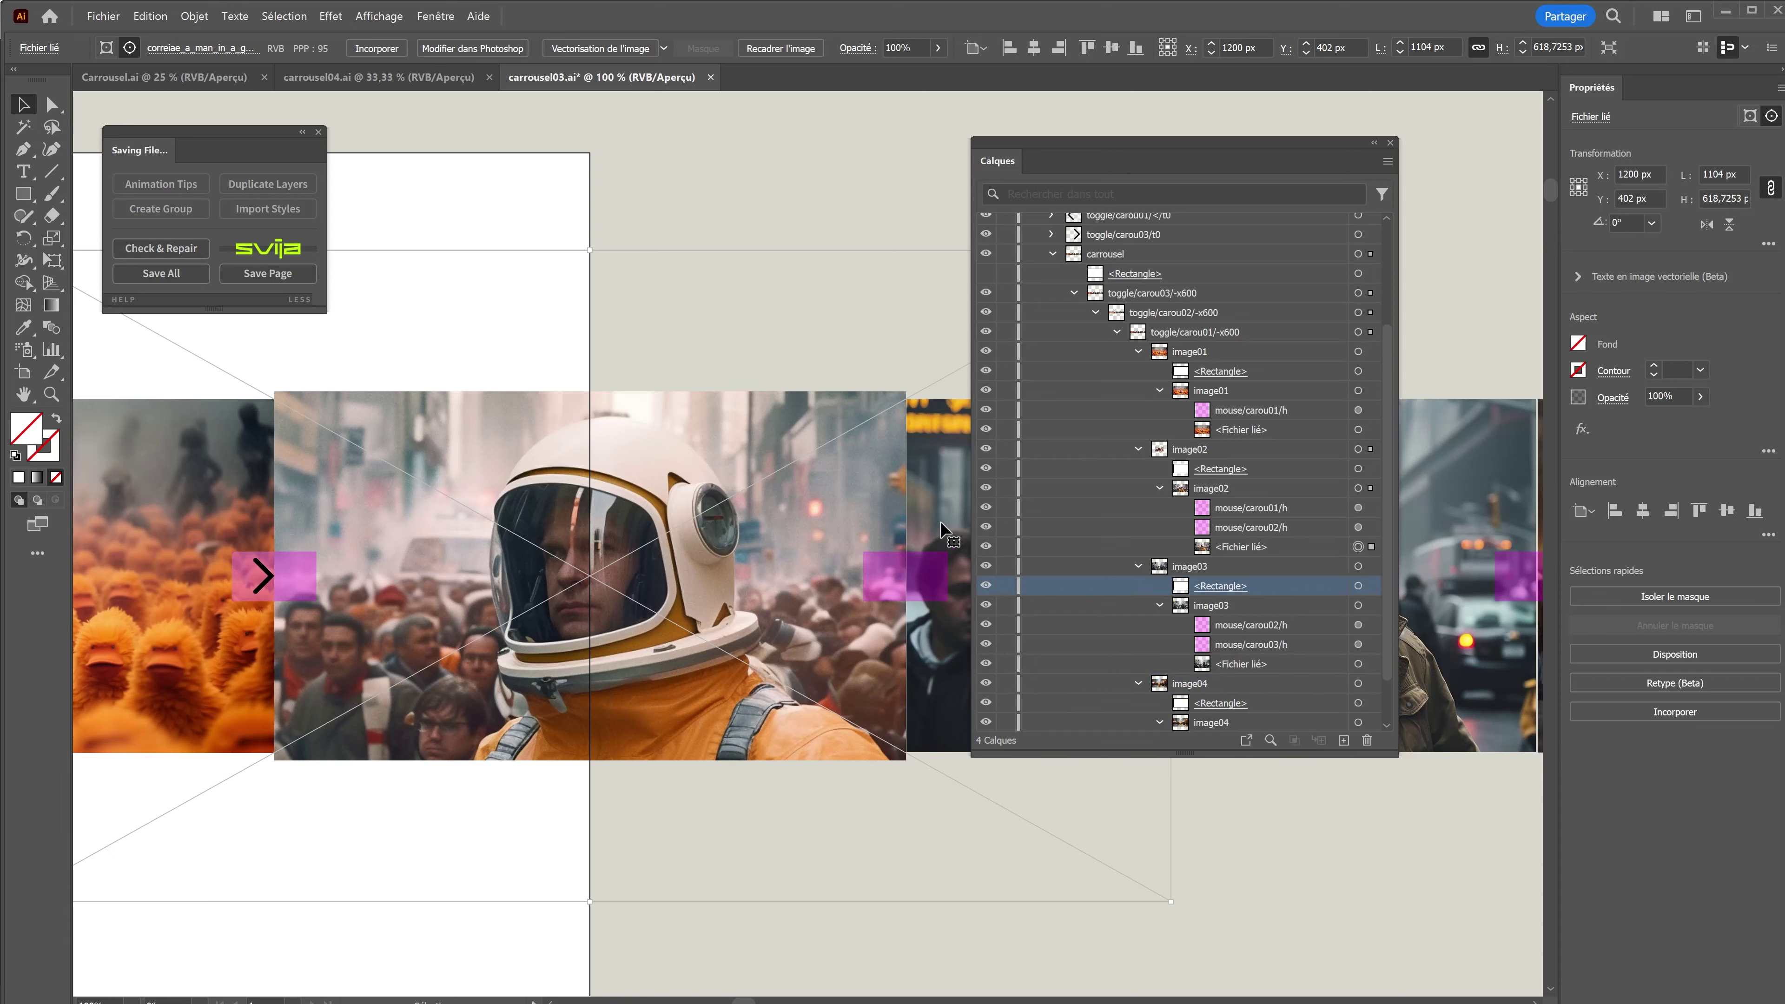
{"action": "left_click", "coordinate": [267, 274]}
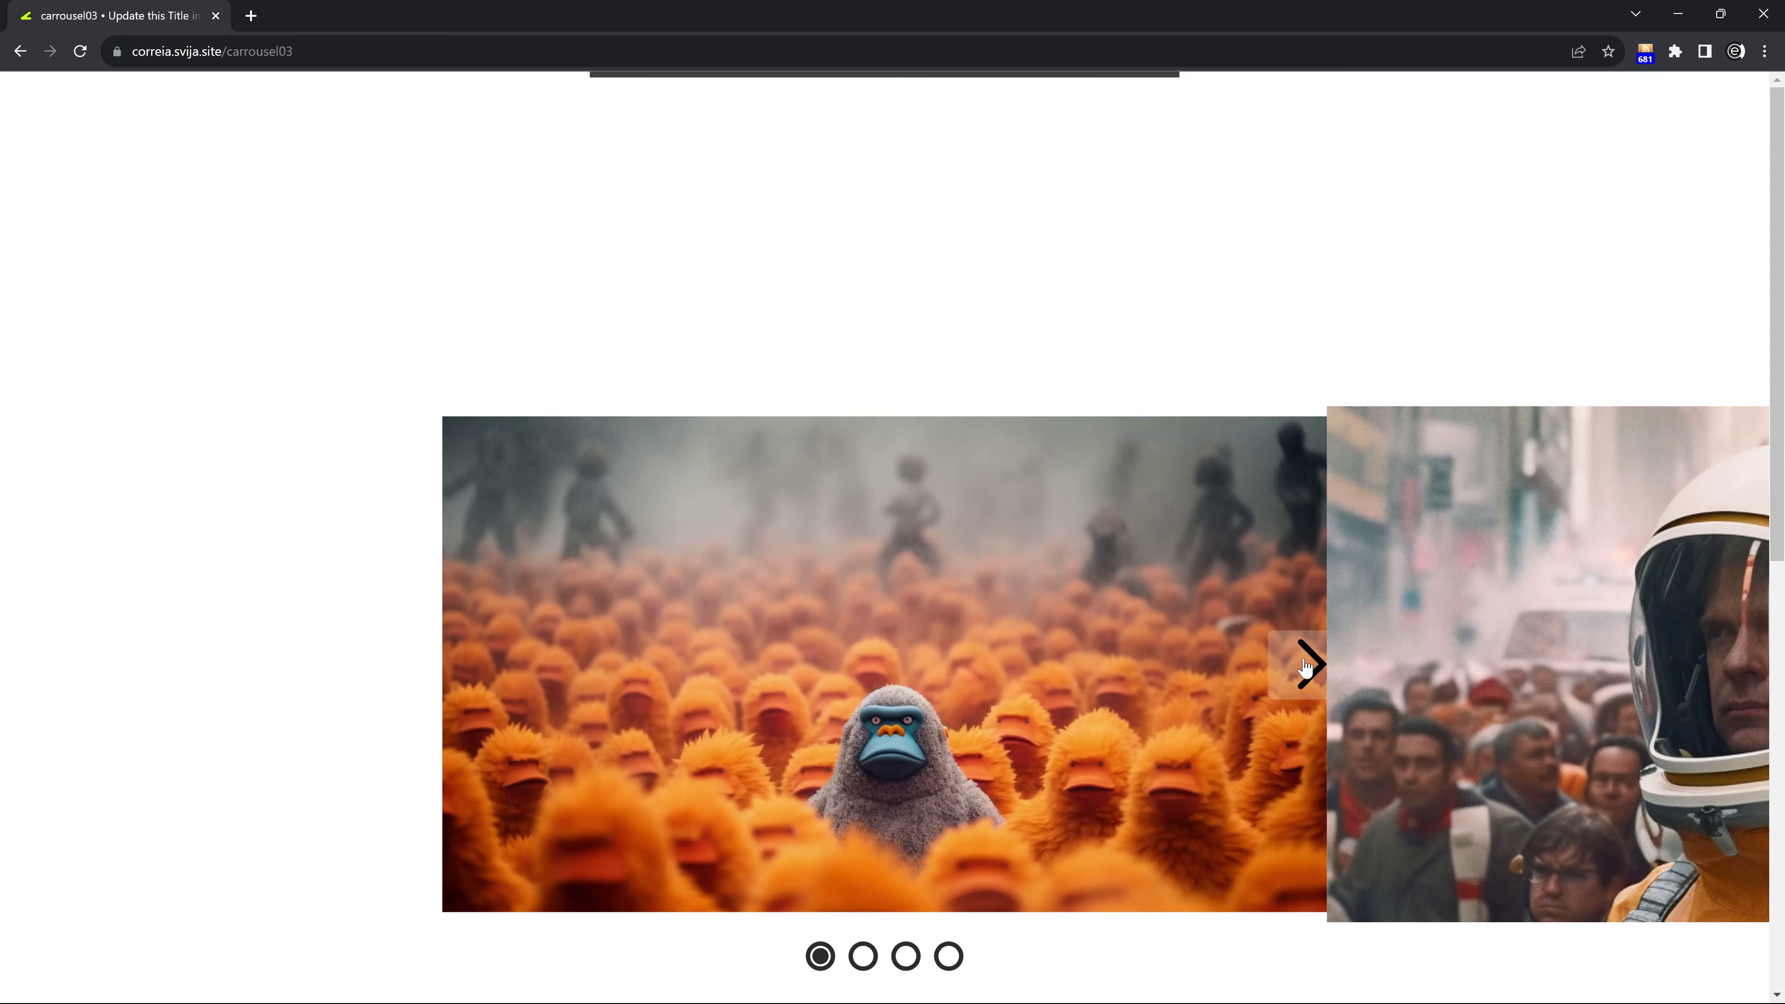
{"action": "left_click", "coordinate": [1307, 665]}
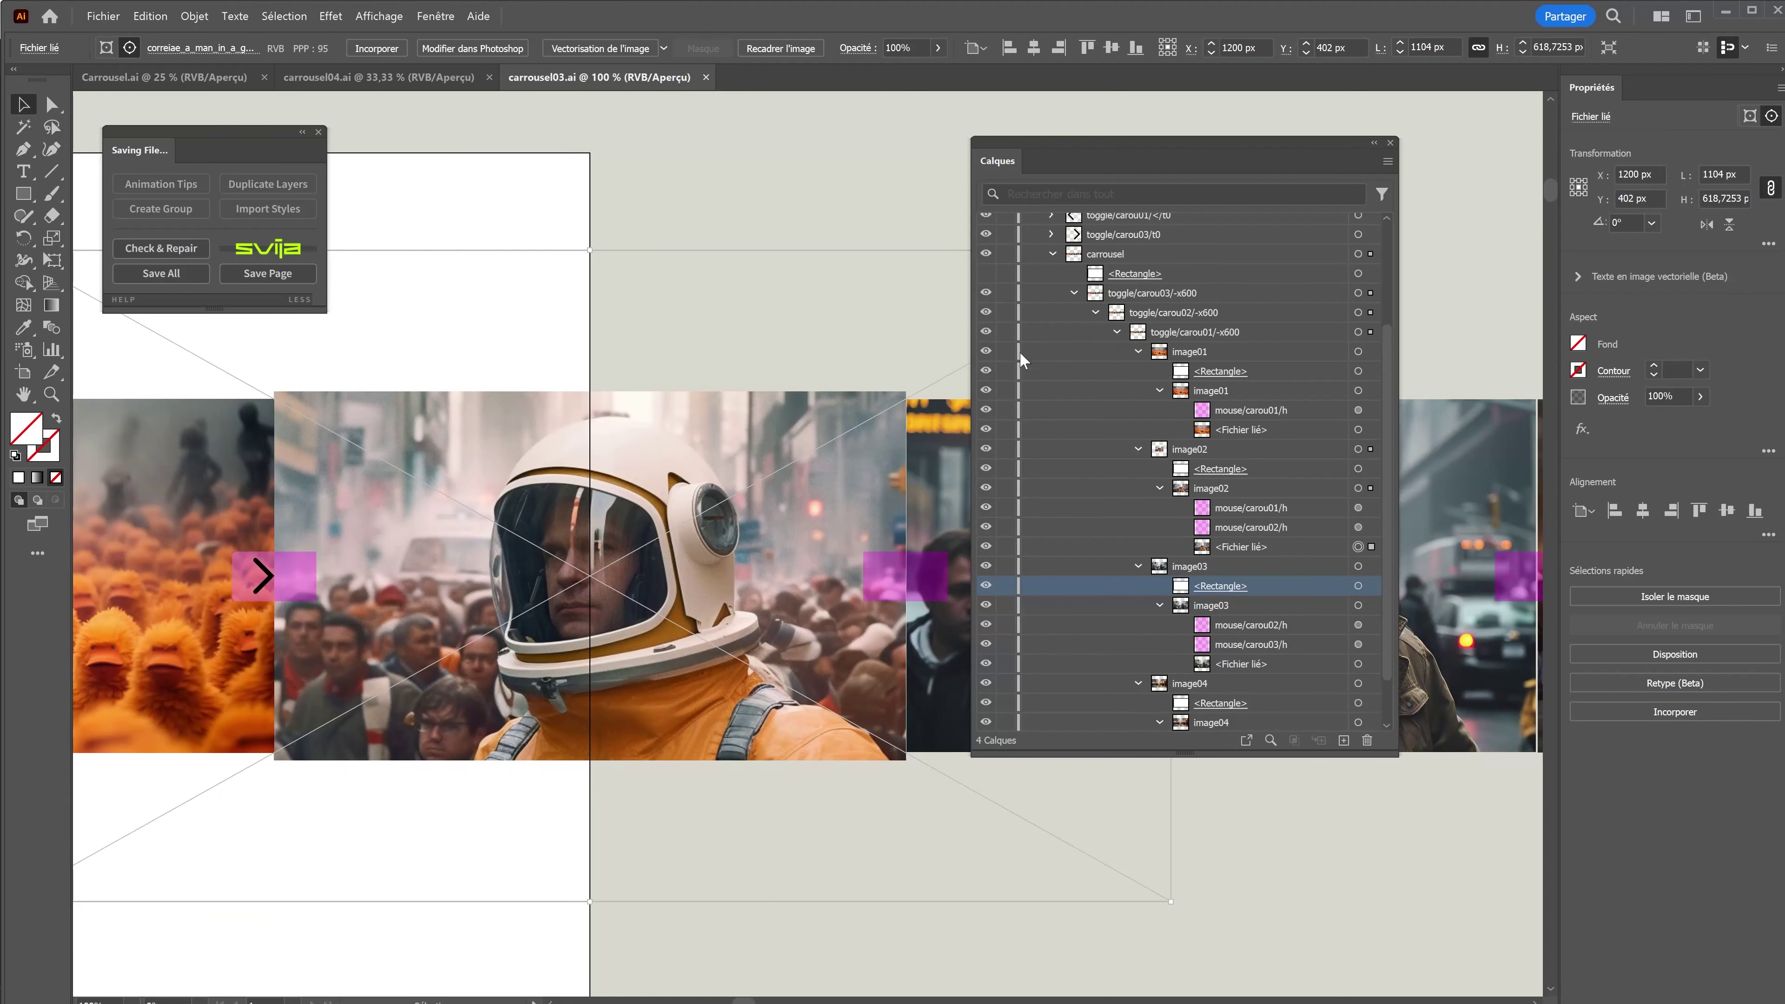
Show the carrousel clipping rectangle again and step between the first two slides in the browser preview.
{"action": "left_click", "coordinate": [987, 274]}
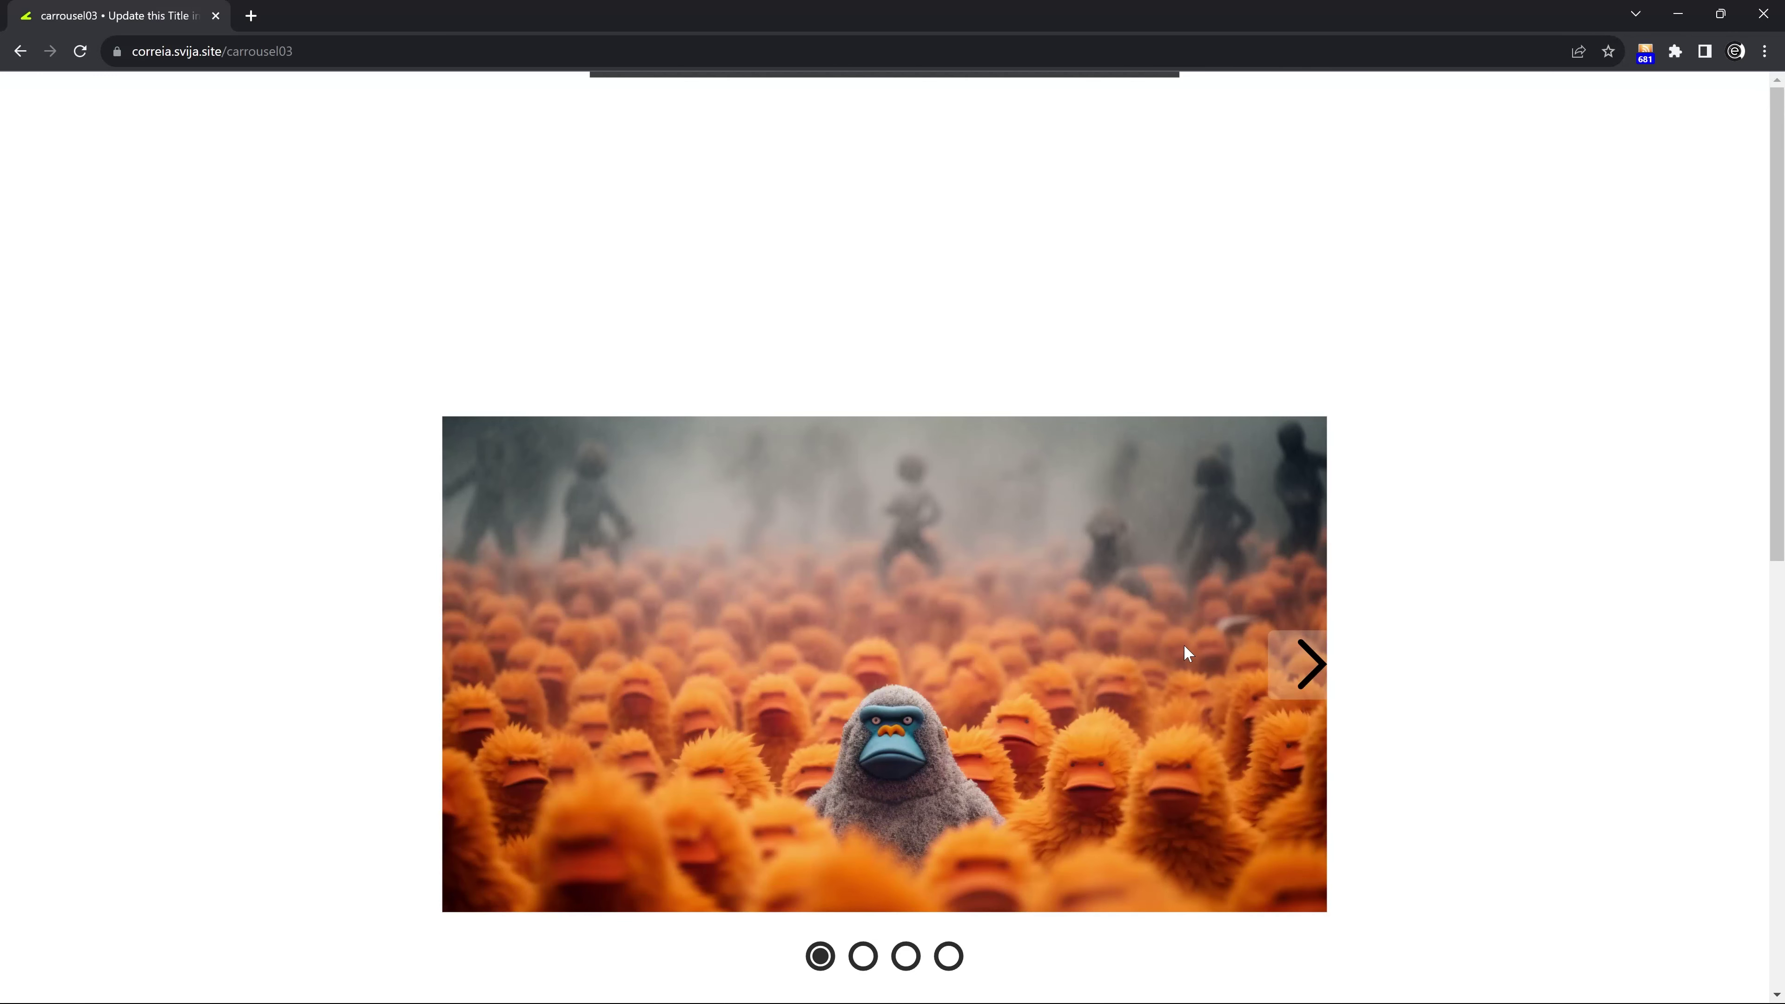
{"action": "left_click", "coordinate": [1288, 673]}
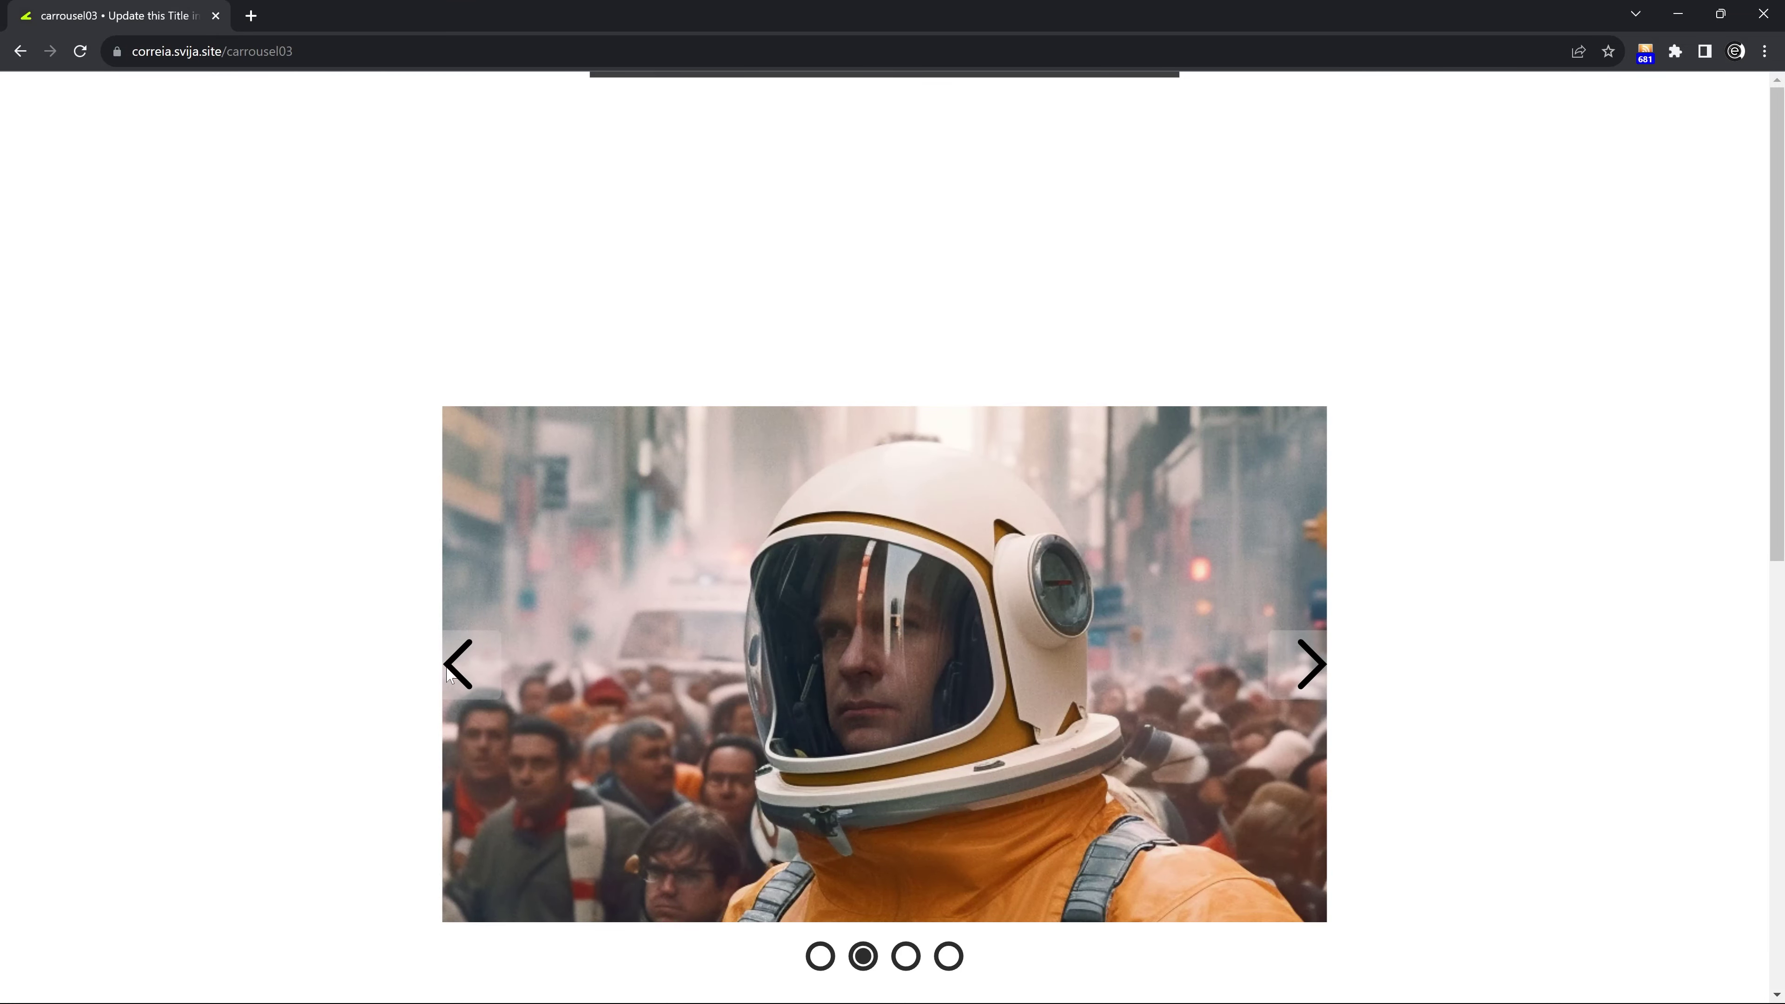
{"action": "left_click", "coordinate": [450, 676]}
{"action": "left_click", "coordinate": [1302, 696]}
{"action": "left_click", "coordinate": [460, 668]}
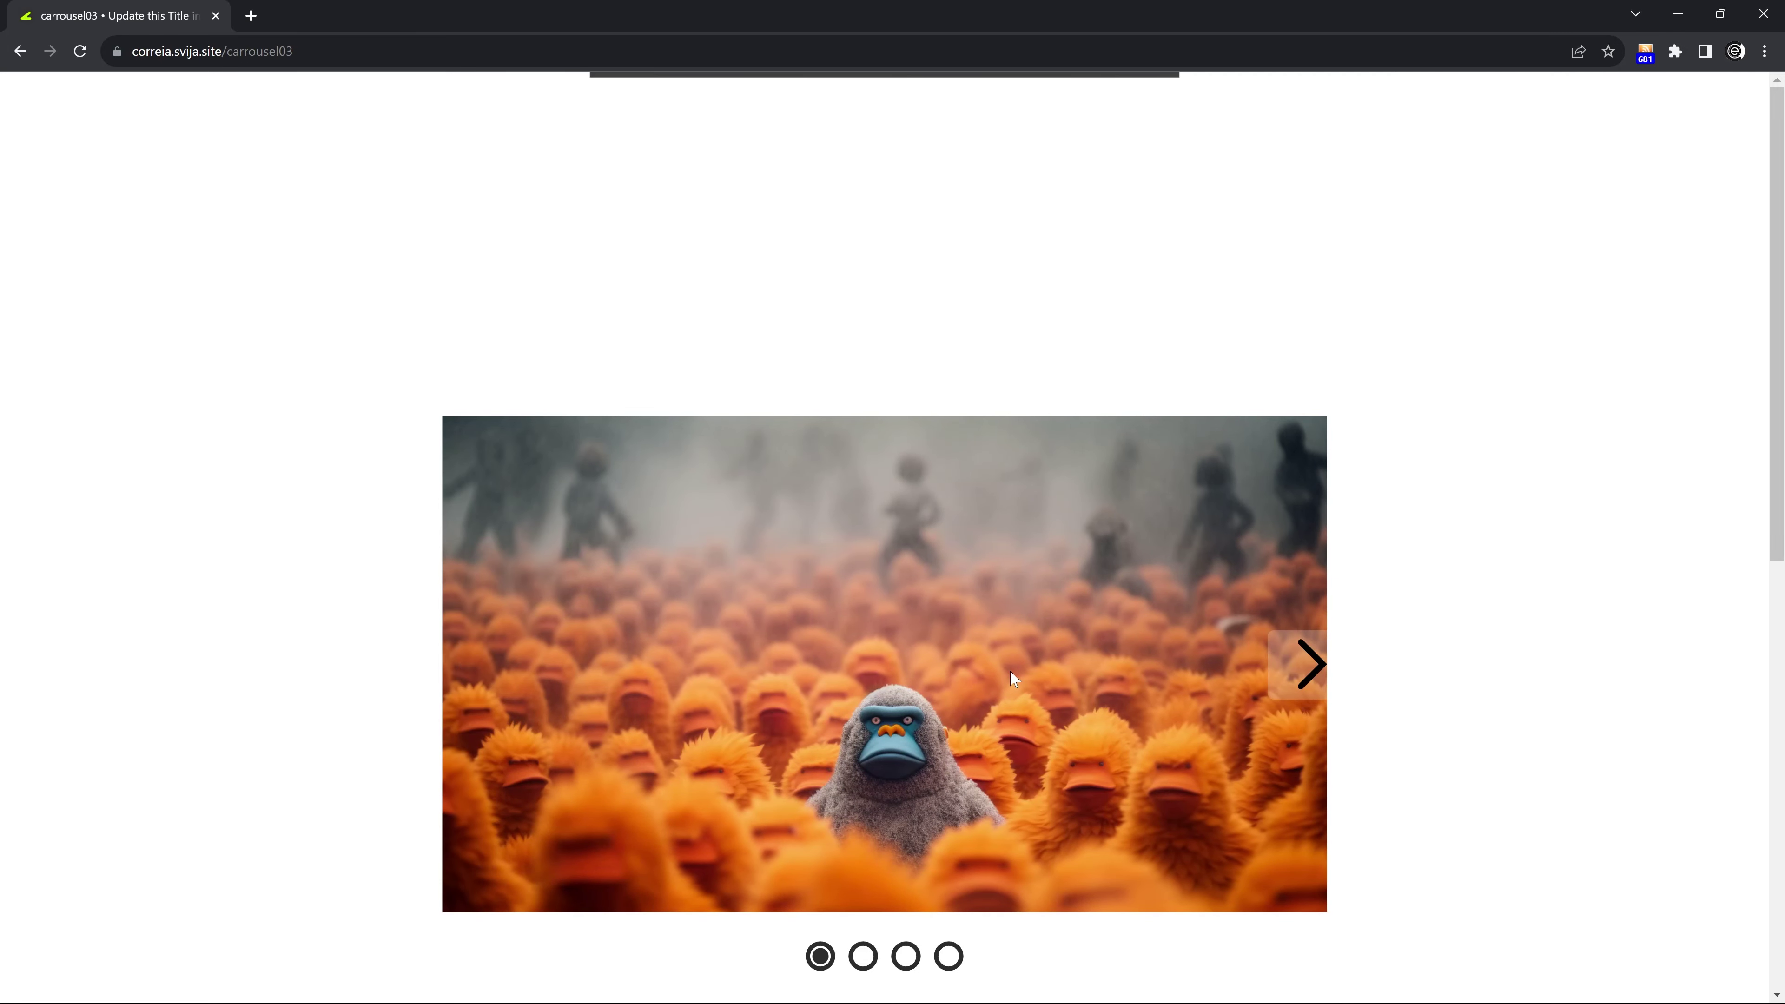